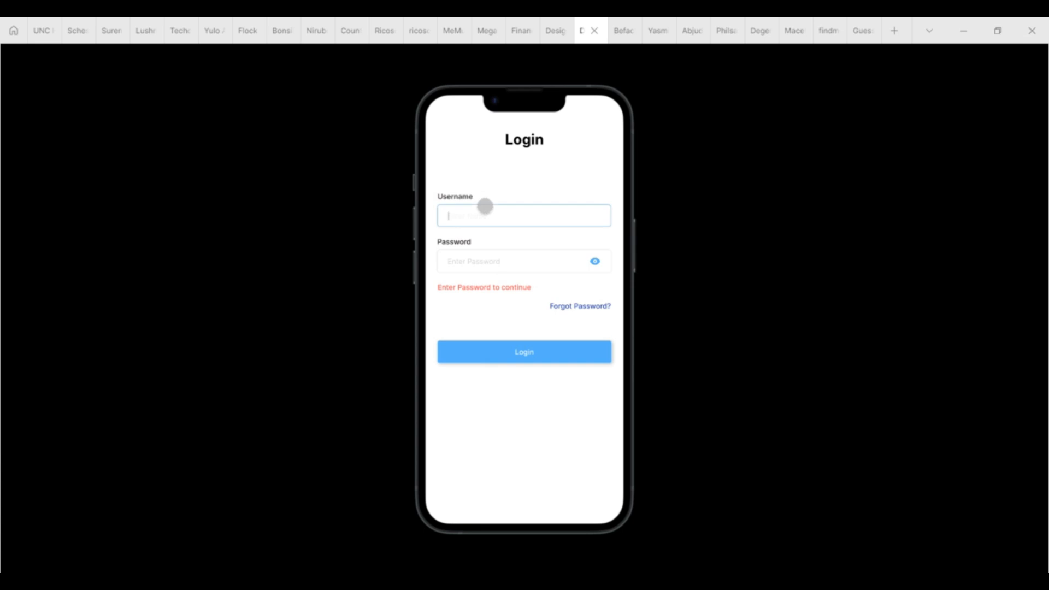
Step: Enter a short password, then lengthen it, submitting Login each time to trigger the error messages
click(476, 252)
text(1234)
click(527, 347)
click(454, 264)
text(56789)
click(500, 344)
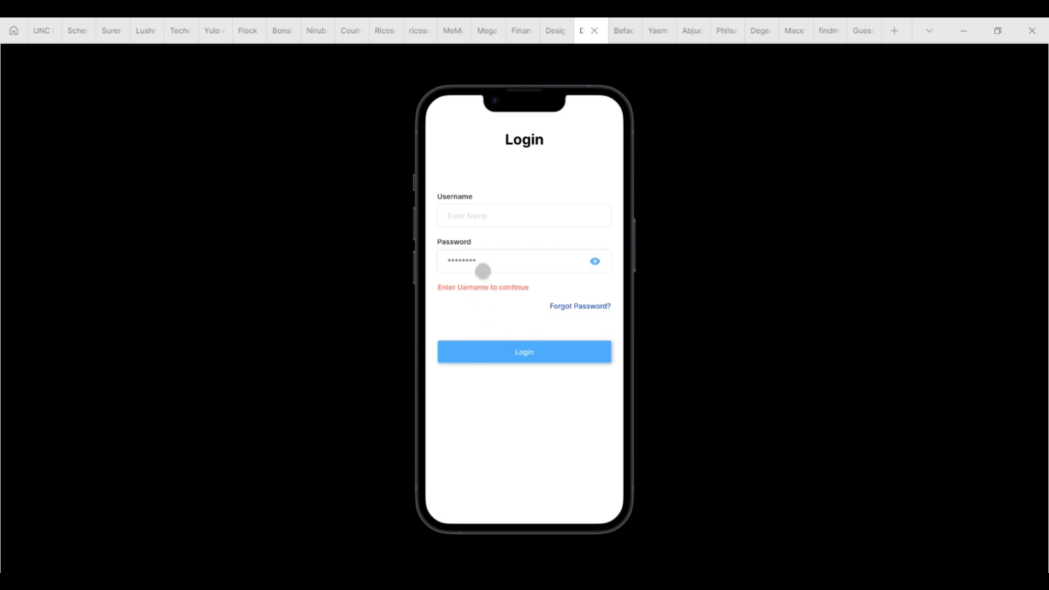
Step: Fill in a username and submit the login to reach the Success screen
click(499, 208)
text(John)
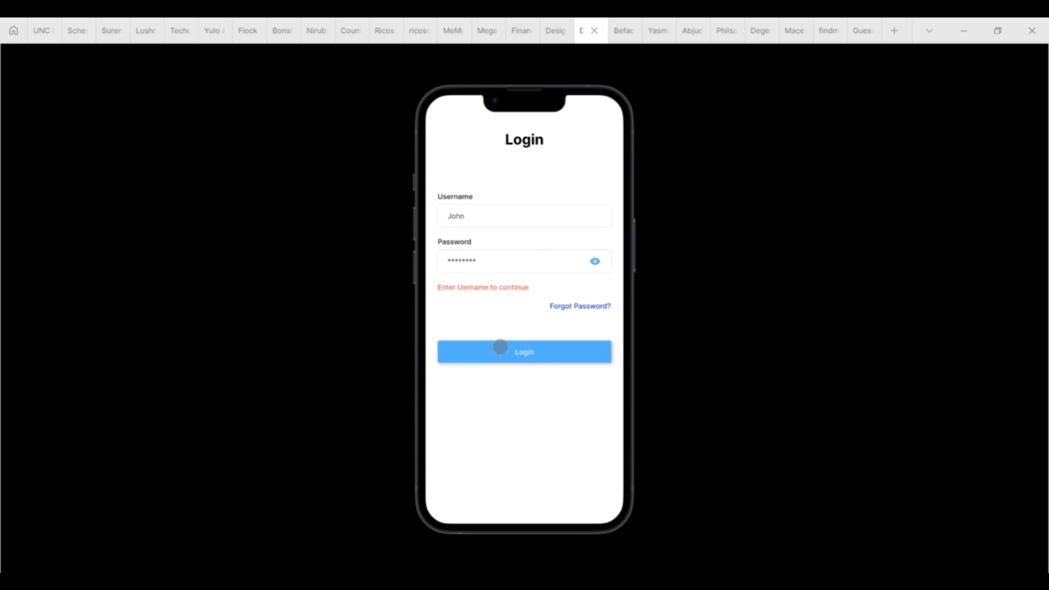
click(499, 346)
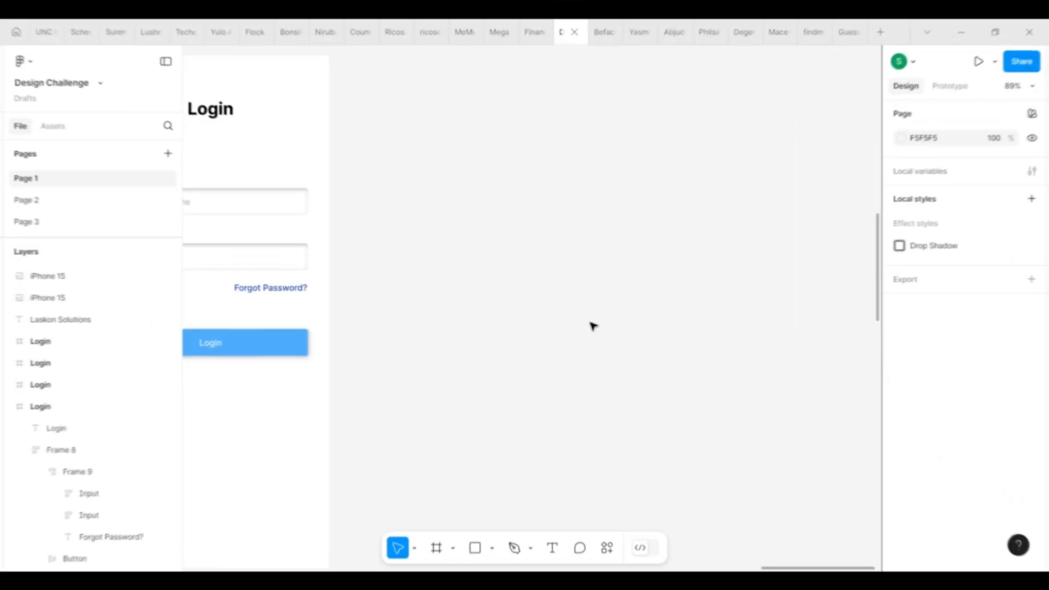
Step: Draw a 342×44 frame and rename it Input
click(440, 550)
mouse_move(386, 209)
mouse_down()
mouse_move(621, 234)
mouse_move(583, 238)
mouse_move(594, 236)
mouse_up()
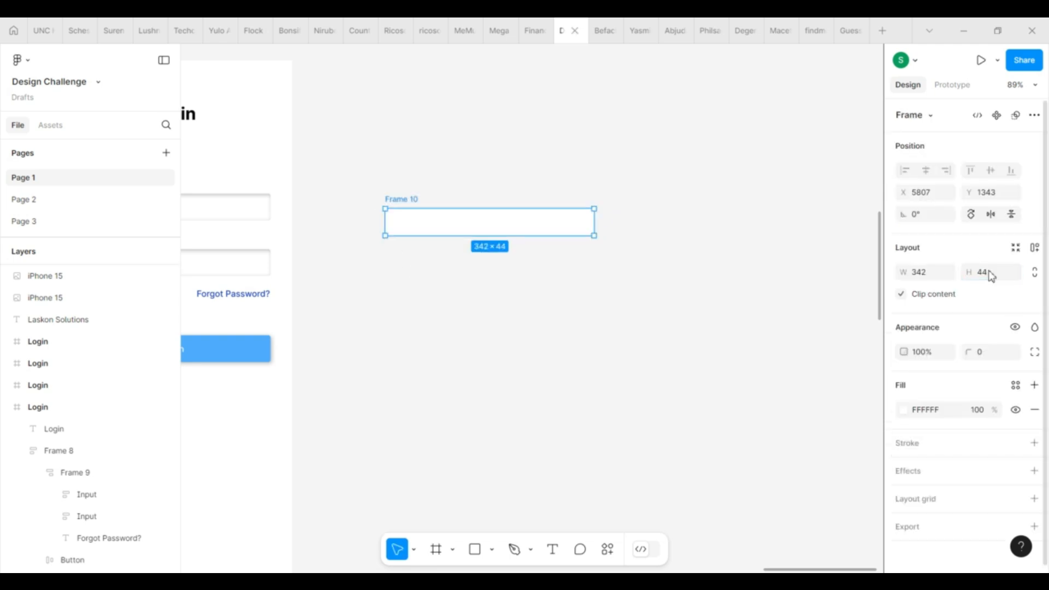
double_click(410, 200)
text(Input)
key(Return)
Step: Add the text 'Enter Name' inside the Input frame
key(t)
click(410, 222)
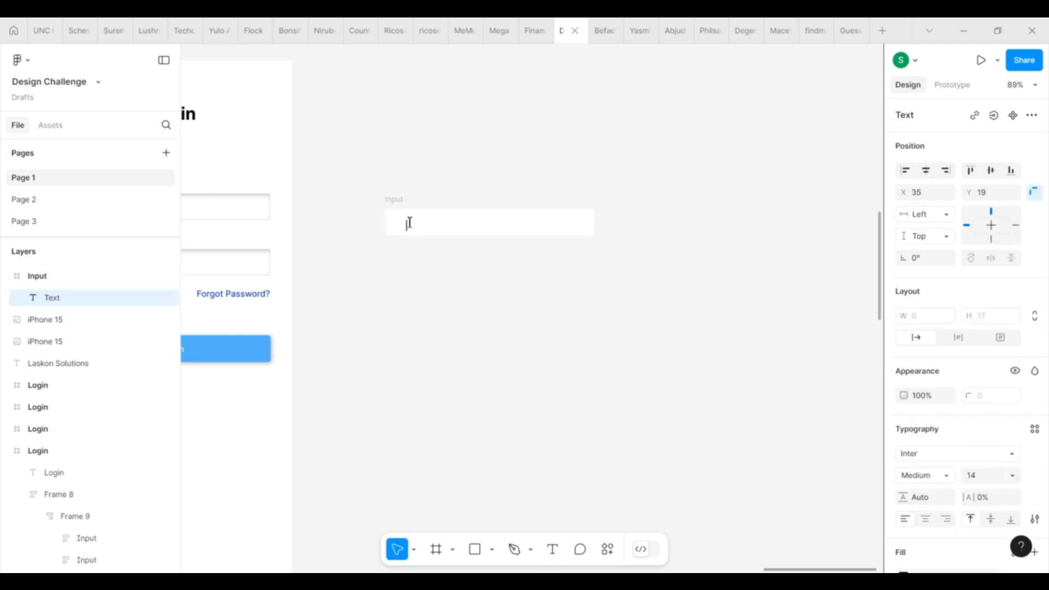
text(Enter Name)
click(433, 258)
drag(444, 228, 434, 225)
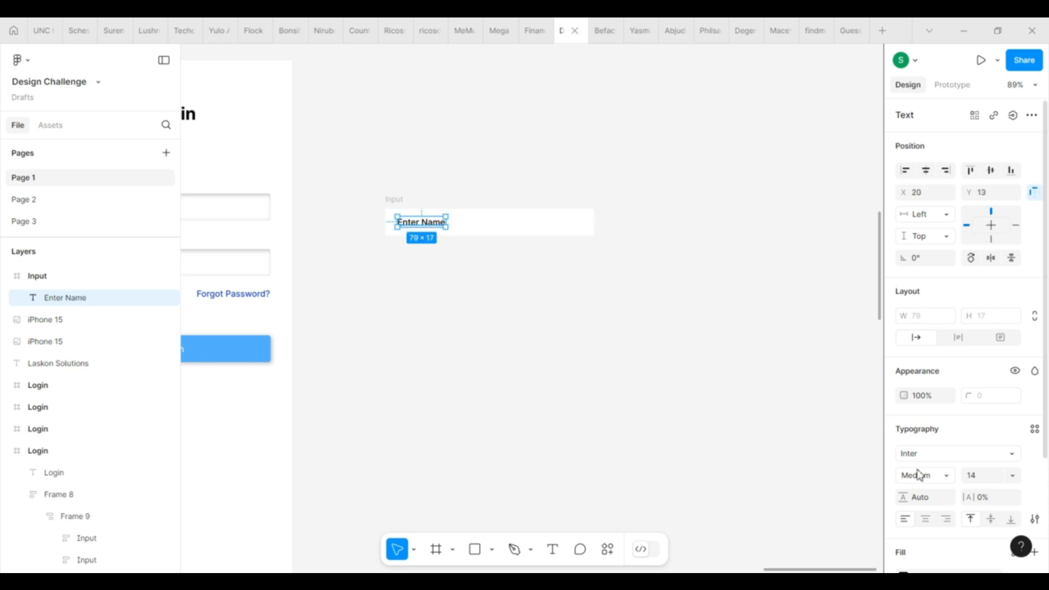
scroll(918, 474, down, 3)
Step: Make the placeholder text Regular weight with a light grey D2D2D2 fill
click(903, 436)
click(819, 506)
click(940, 336)
click(935, 288)
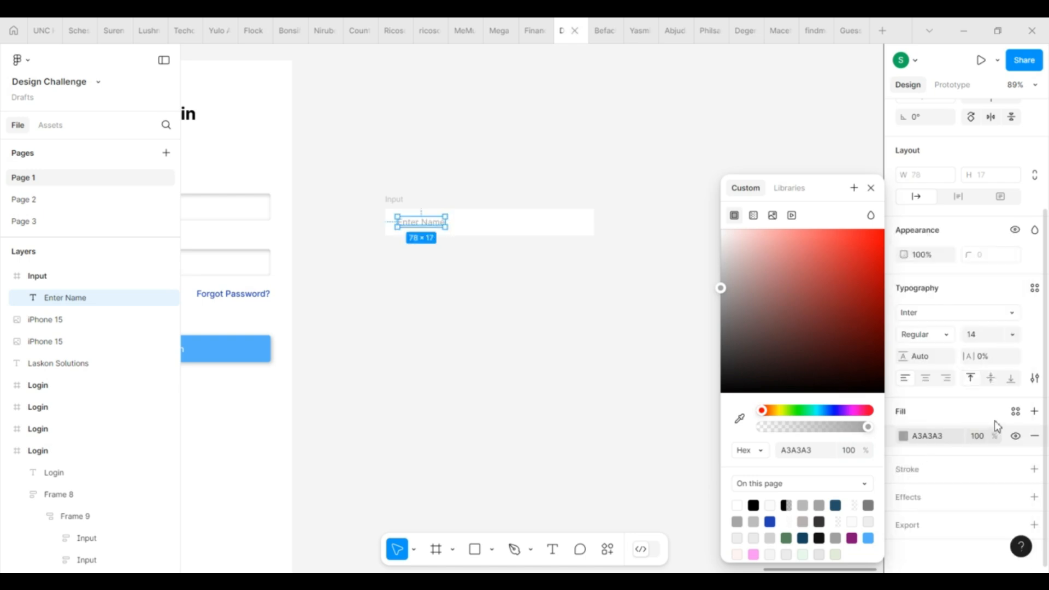
click(752, 538)
click(771, 539)
click(738, 538)
click(773, 538)
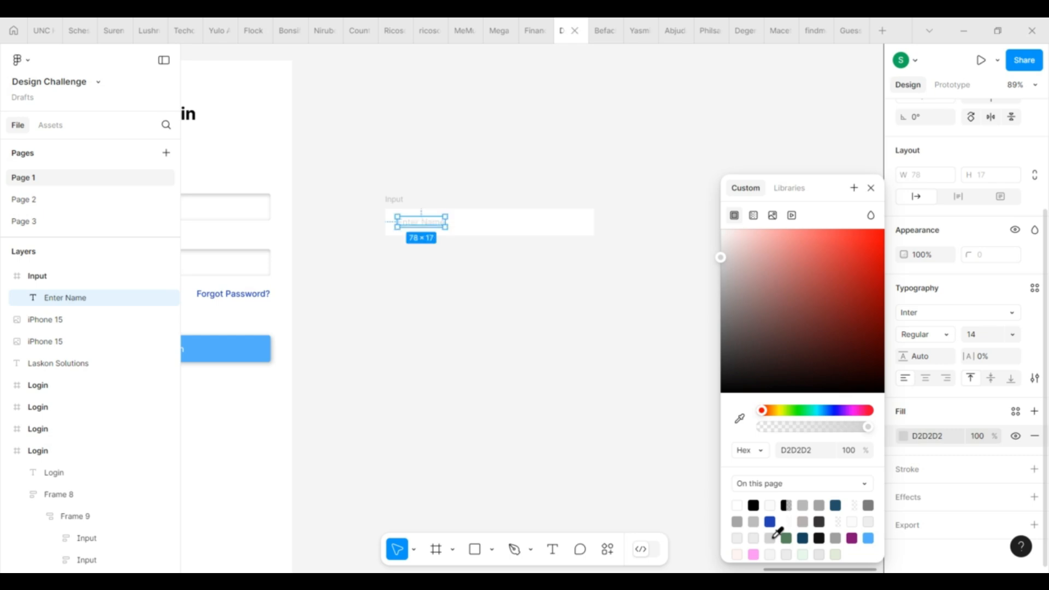
Step: Save the D2D2D2 fill as a new colour variable named Placeholder
click(1016, 411)
click(854, 411)
click(571, 307)
click(634, 370)
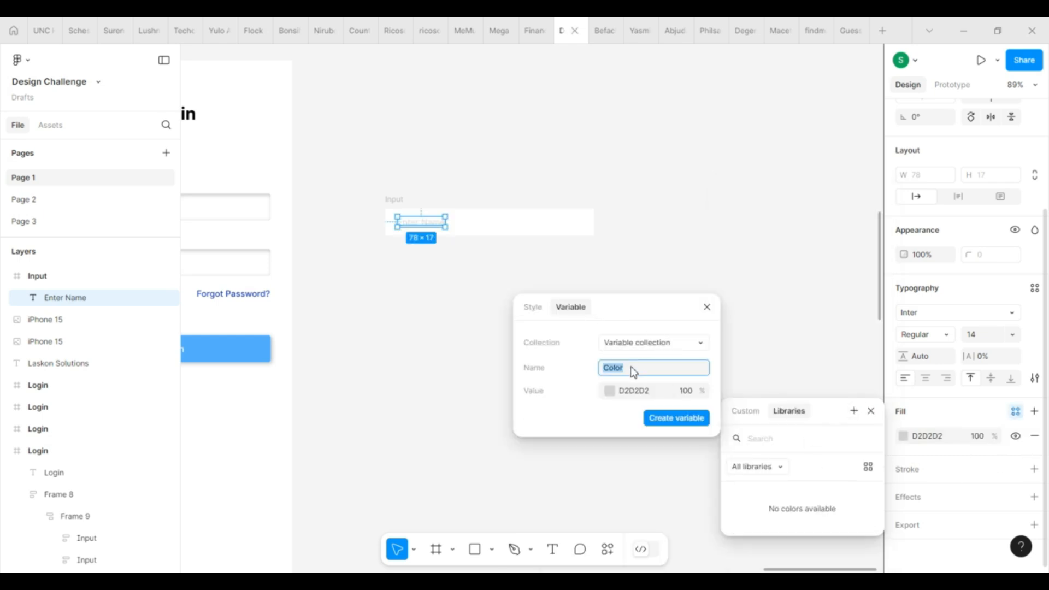
text(Placeholder)
click(678, 419)
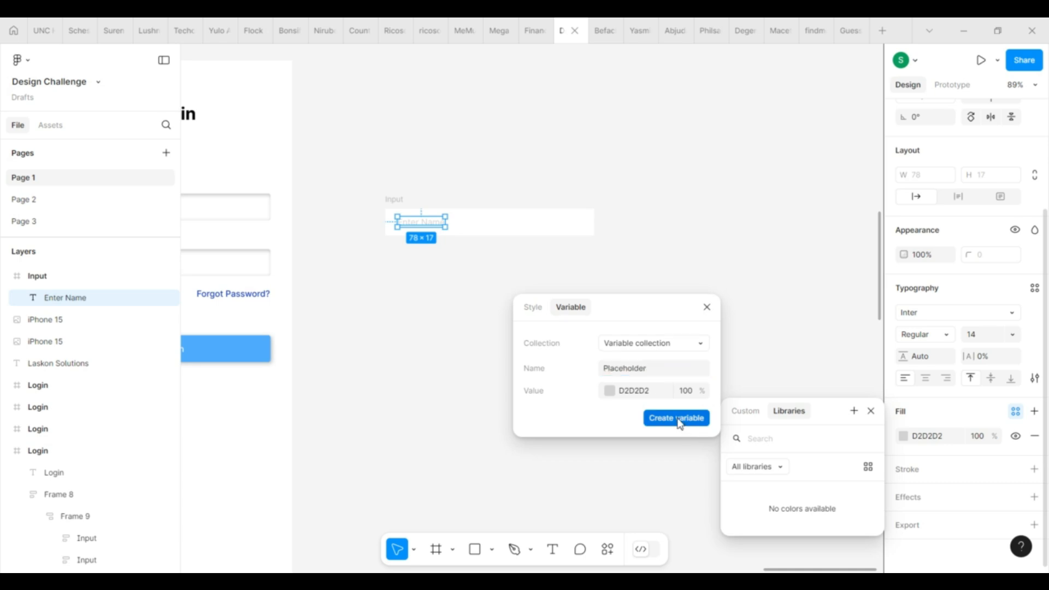
click(325, 281)
click(398, 201)
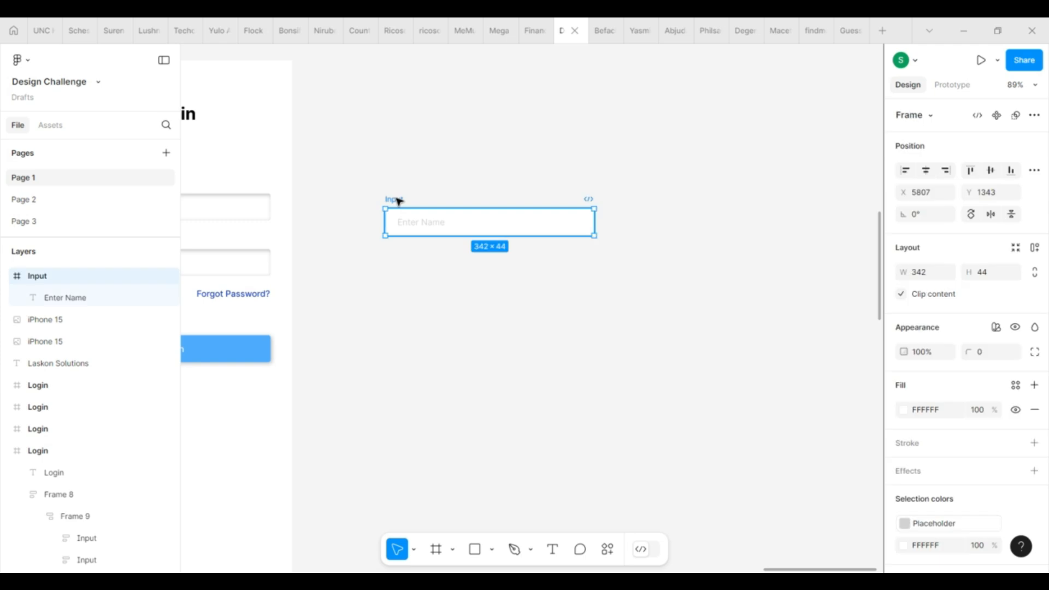
Step: Add a 'Username' text label above the input box
key(t)
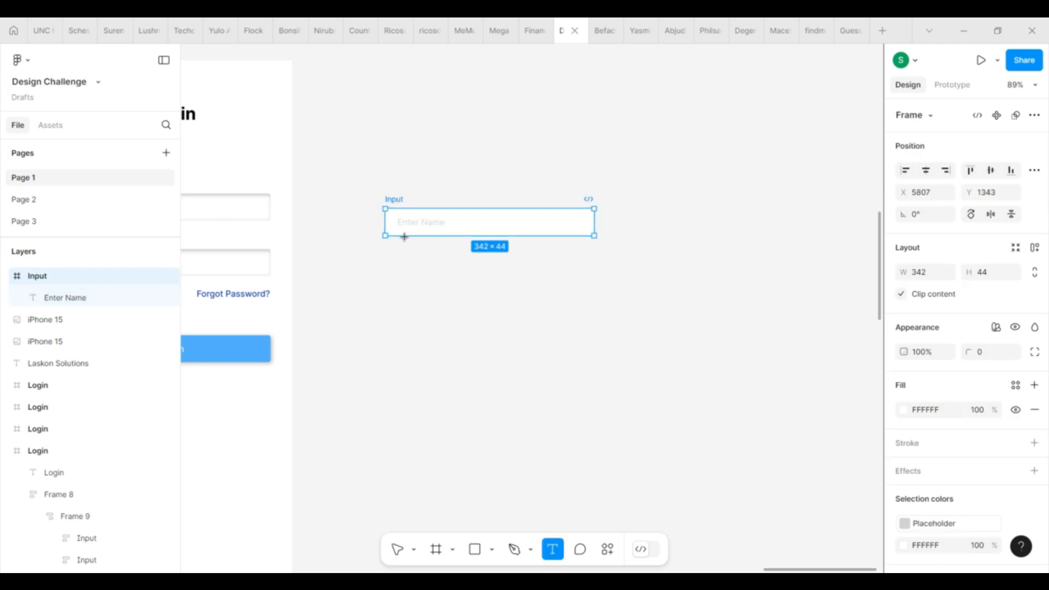
click(397, 193)
text(Username)
key(Escape)
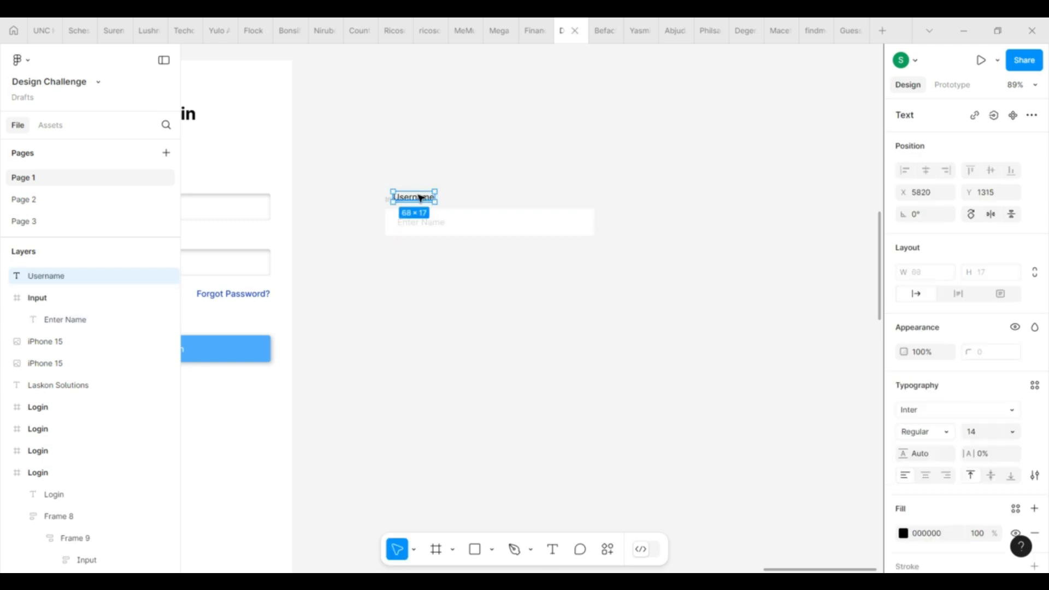
Step: Colour the label dark grey 383434 and make it Semi Bold
click(904, 534)
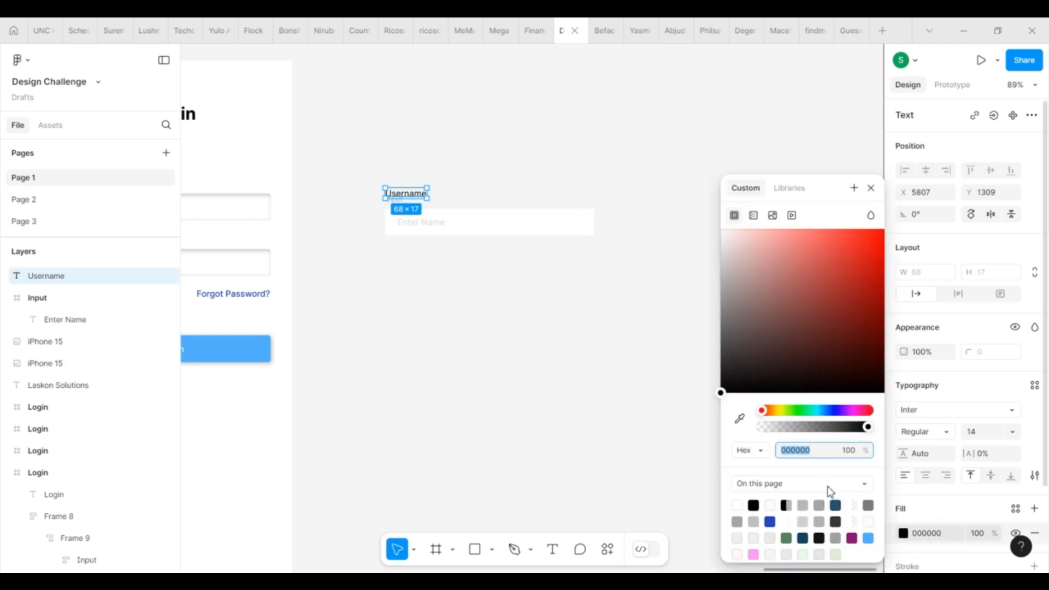
click(835, 520)
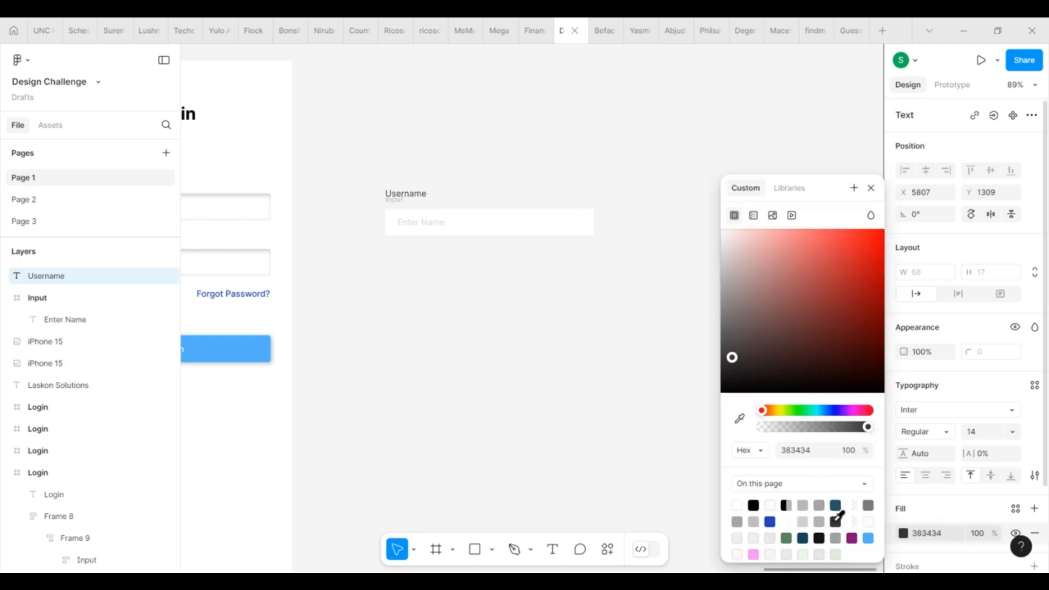
click(941, 435)
click(945, 302)
click(939, 435)
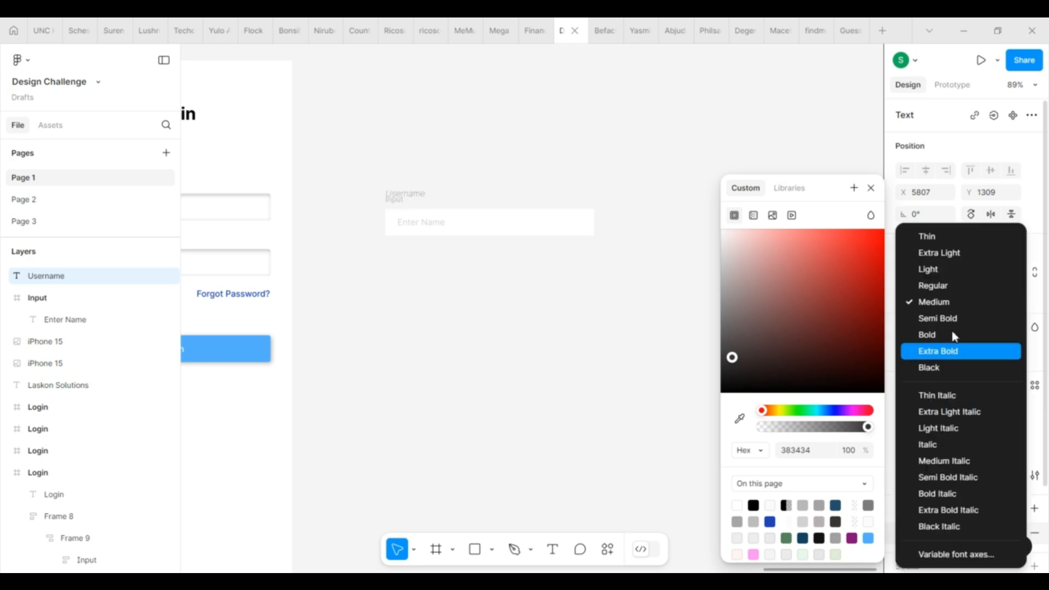
click(947, 318)
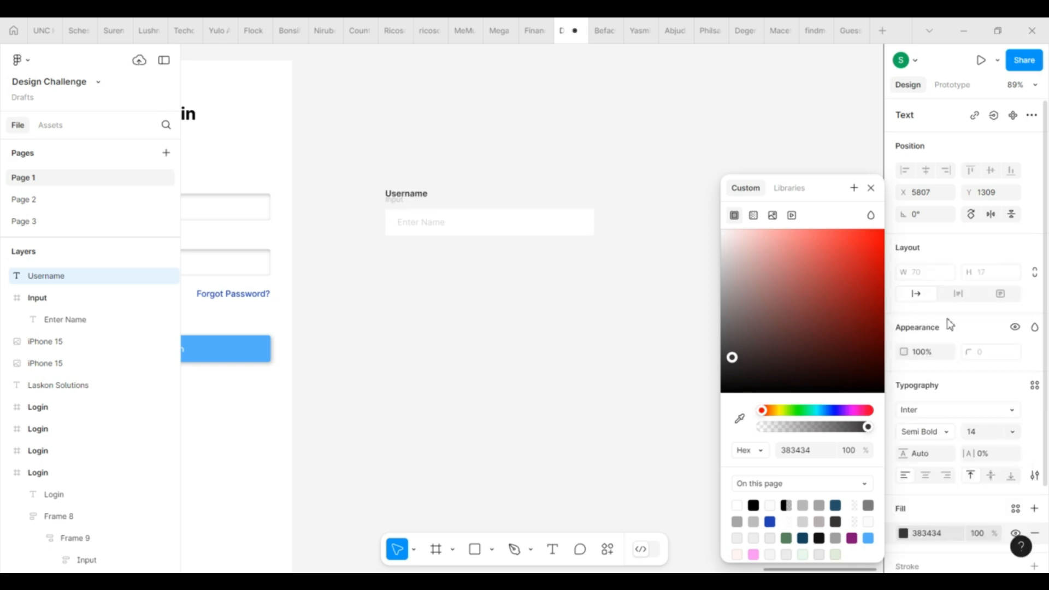
Step: Save the label colour as a new Text colour variable
click(1016, 509)
click(854, 426)
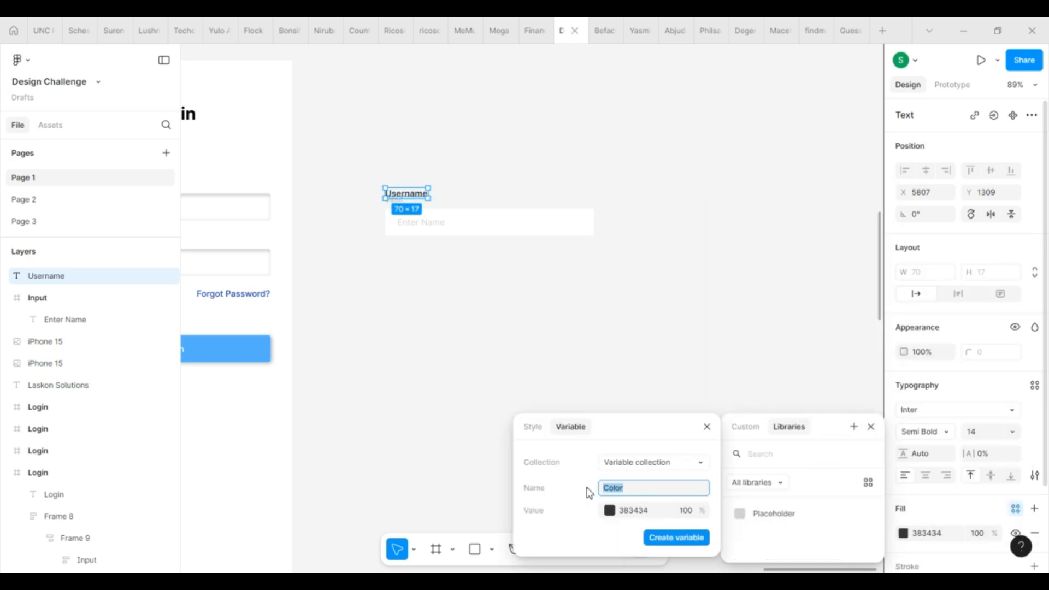
click(682, 538)
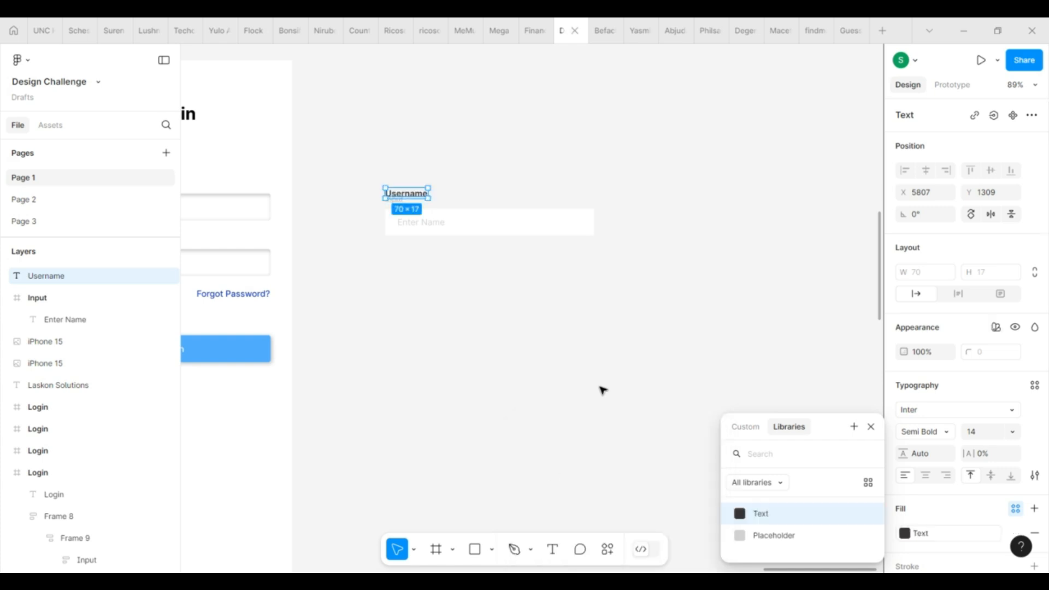
click(602, 391)
Step: Wrap label and input in an auto-layout frame named Username with an 8 gap
drag(382, 171, 645, 281)
key(shift+a)
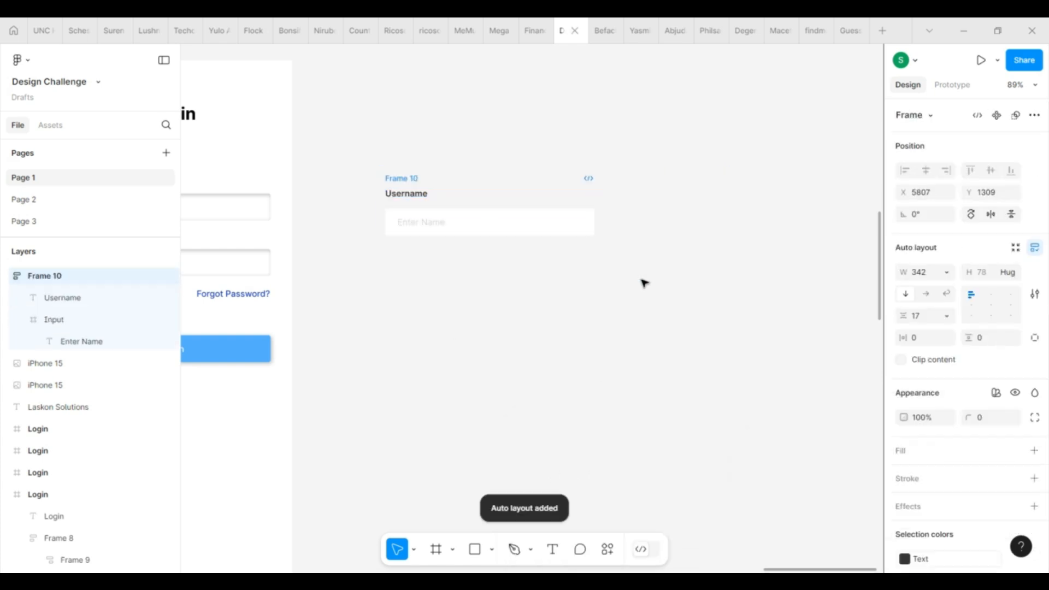
click(928, 318)
text(10)
key(Return)
double_click(405, 178)
text(User)
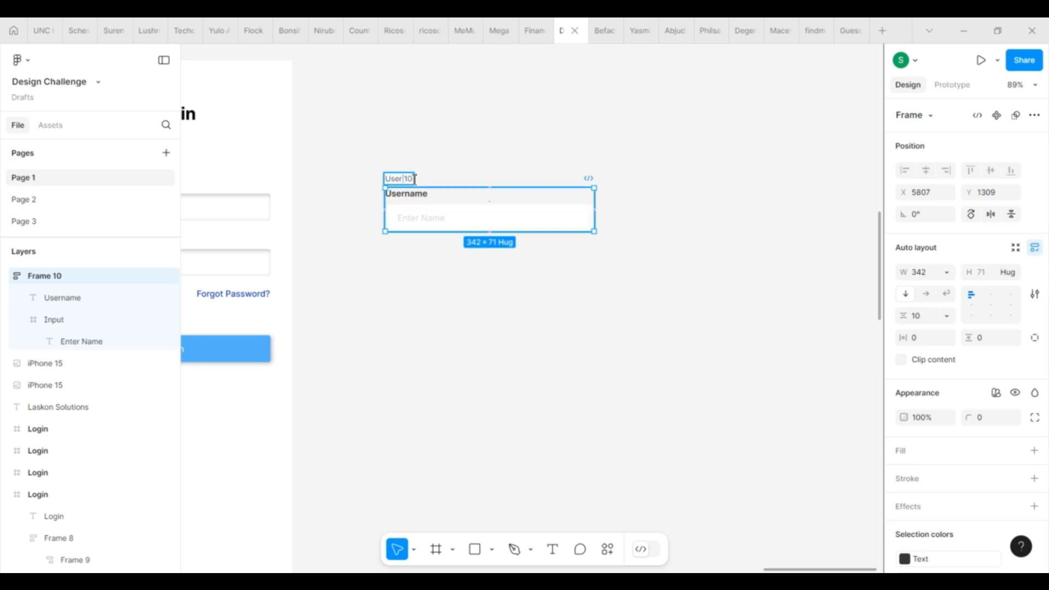
text(name)
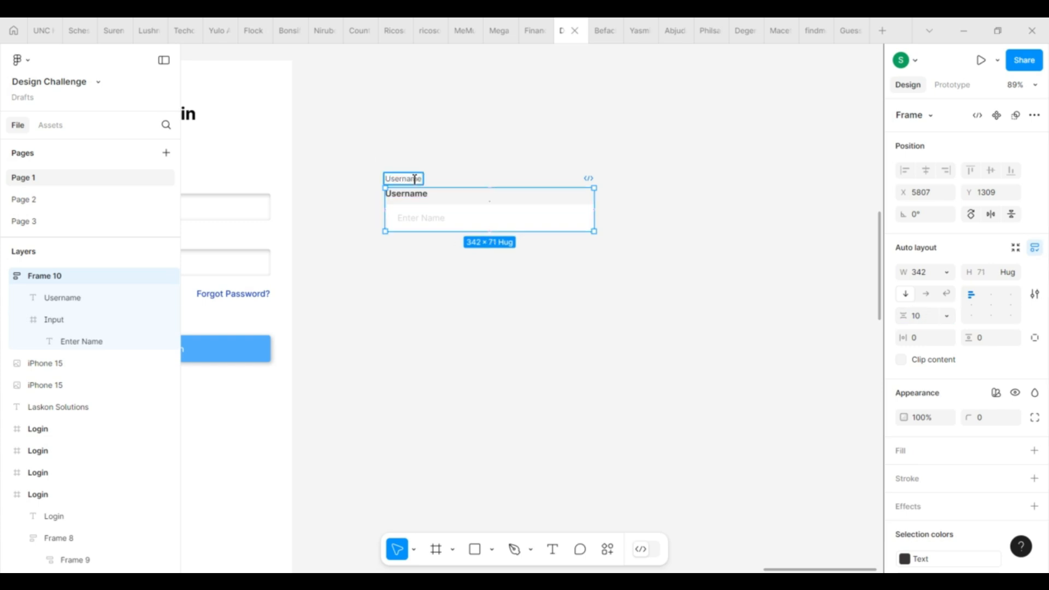
key(Return)
click(918, 317)
text(8)
key(Return)
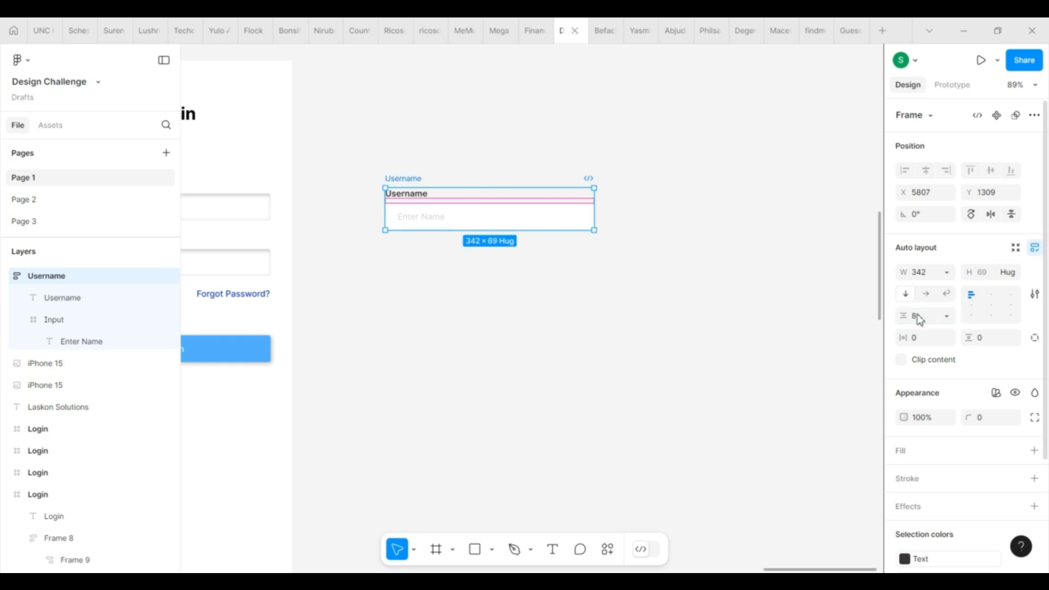
Step: Give the Input box auto layout, left-middle alignment and 12 vertical padding
click(432, 227)
key(shift+a)
key(alt+h)
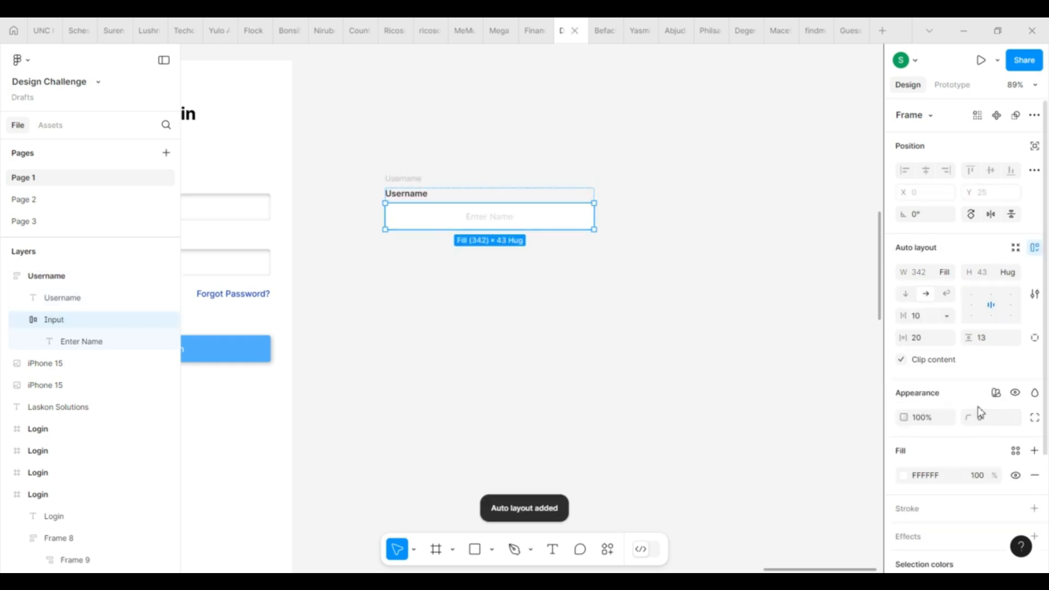
click(971, 306)
click(991, 338)
text(12)
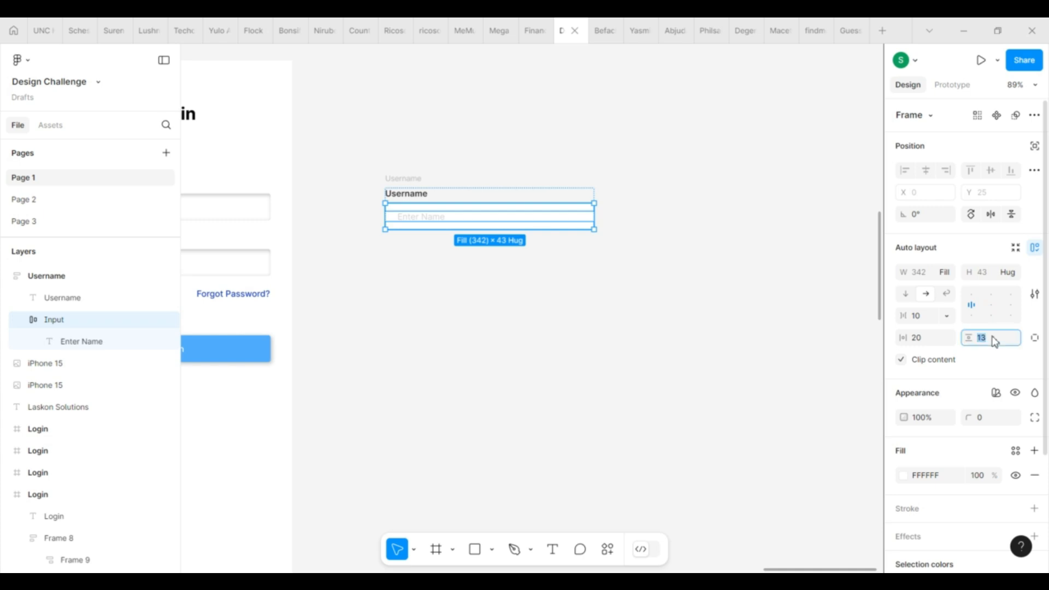
key(Return)
Step: Set the Input box height to 44 and corner radius to 10
click(996, 276)
text(44)
key(Return)
click(986, 426)
text(10)
key(Return)
click(601, 304)
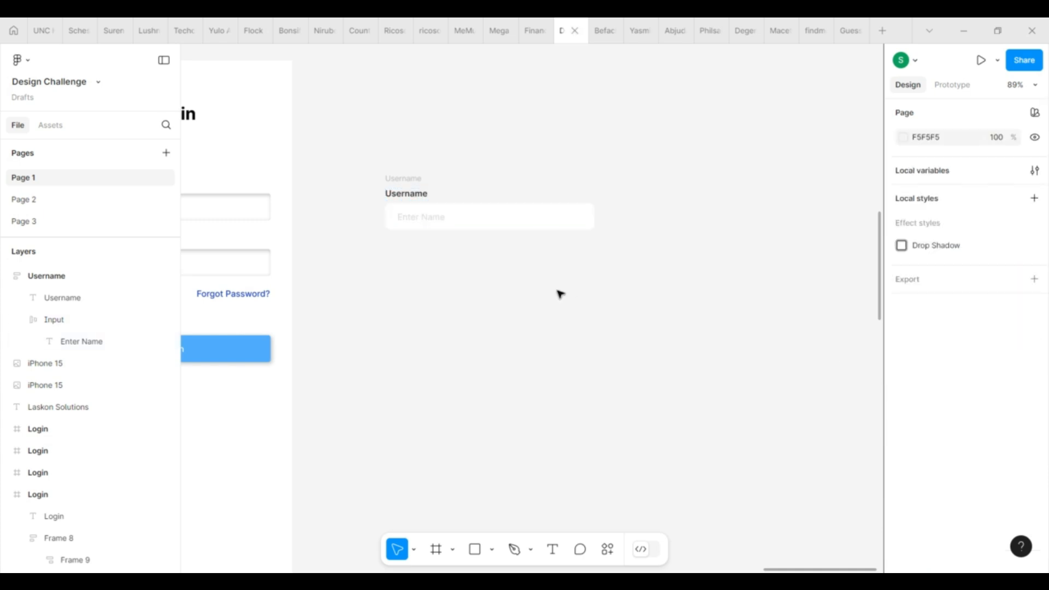
Step: Add a drop shadow to the Input box with Y offset 0 and 14% opacity
click(400, 178)
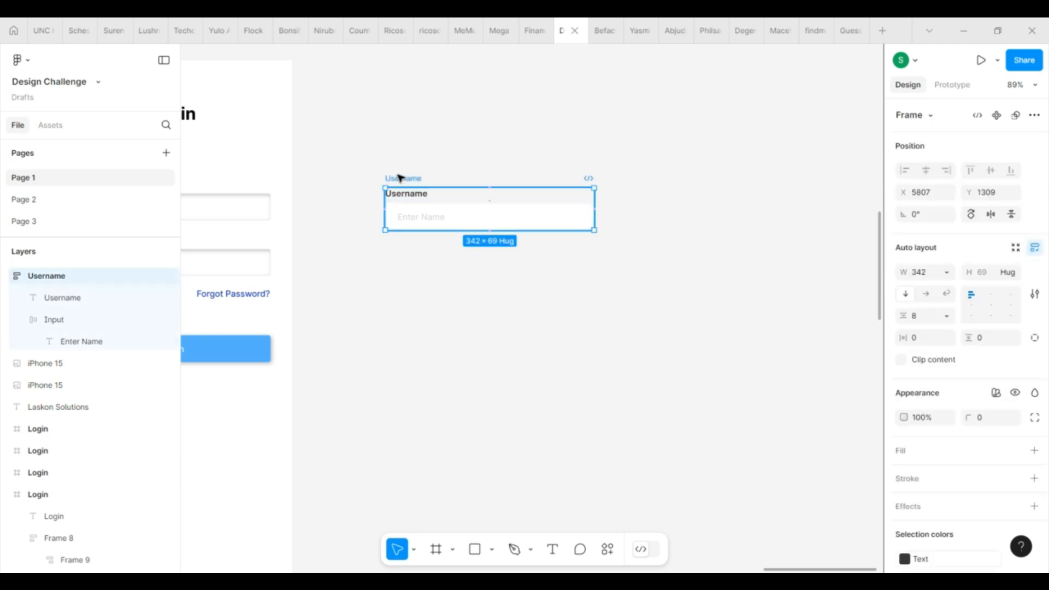
click(513, 224)
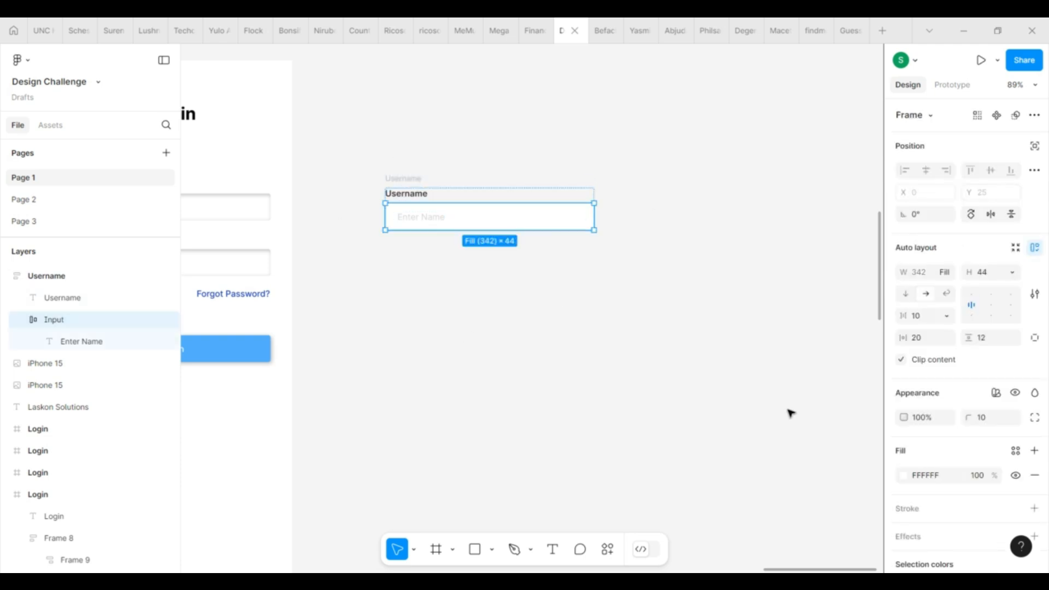
scroll(983, 453, down, 5)
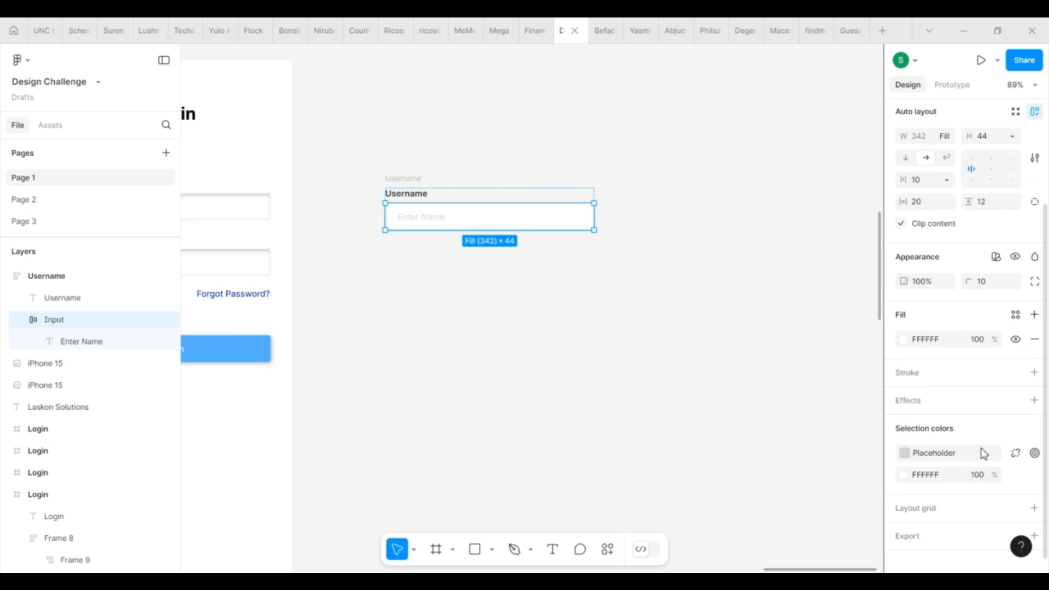
scroll(953, 507, down, 1)
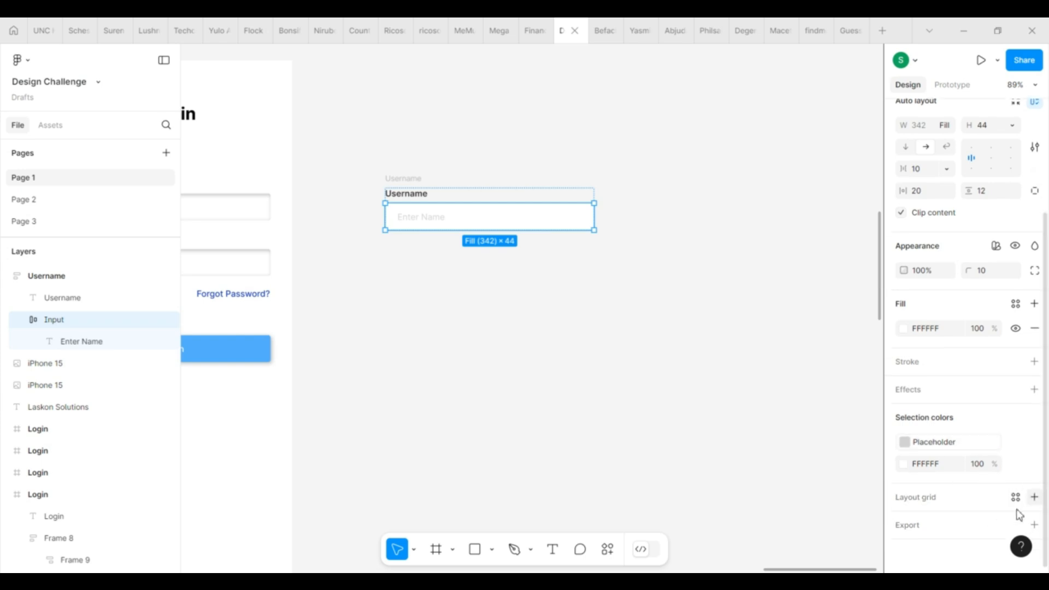
click(1034, 389)
click(904, 415)
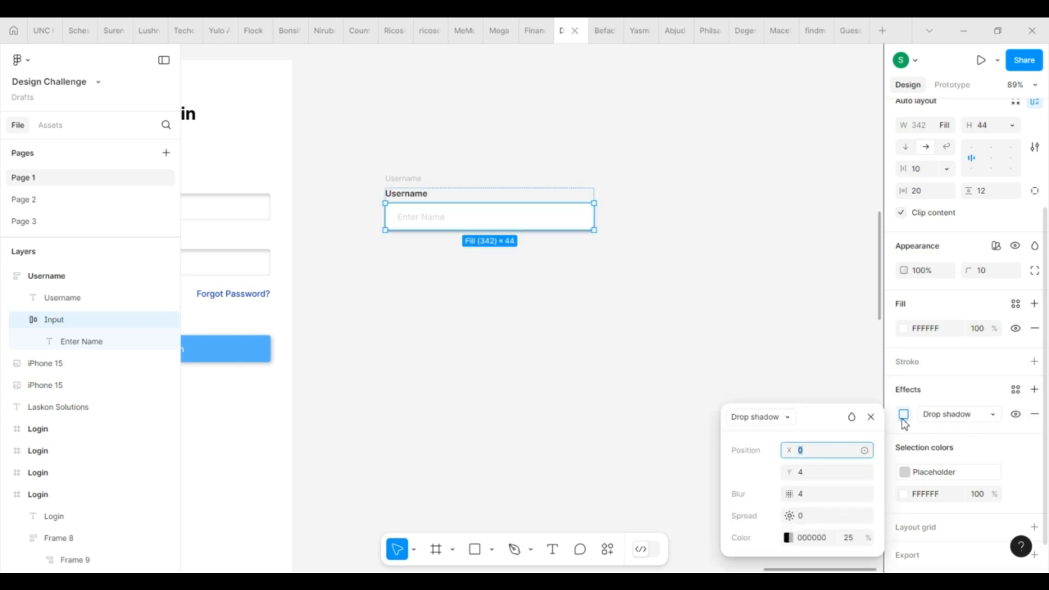
click(810, 474)
text(0)
key(Return)
click(850, 539)
text(14)
key(Return)
click(871, 417)
click(984, 271)
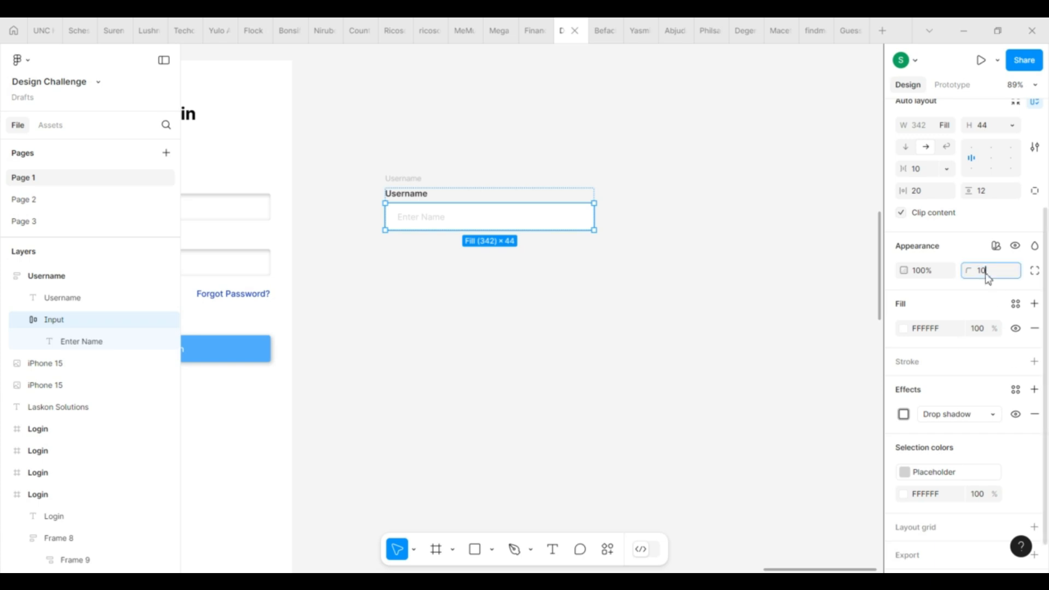
click(488, 262)
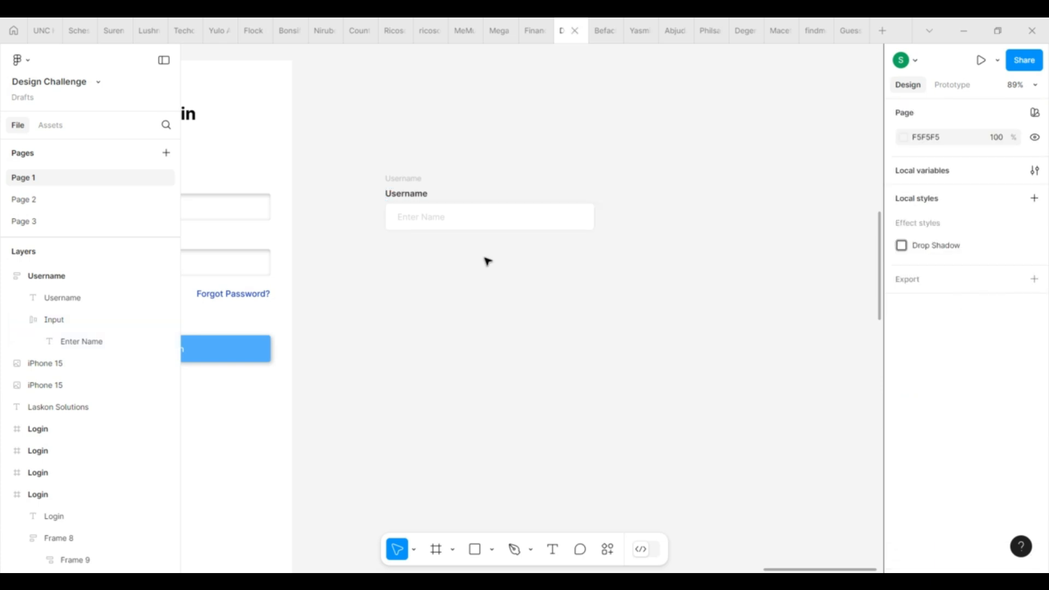
Step: Duplicate the Username field and give the copy's input a blue 56B0FF outline
click(414, 178)
drag(414, 178, 414, 236)
scroll(531, 338, down, 1)
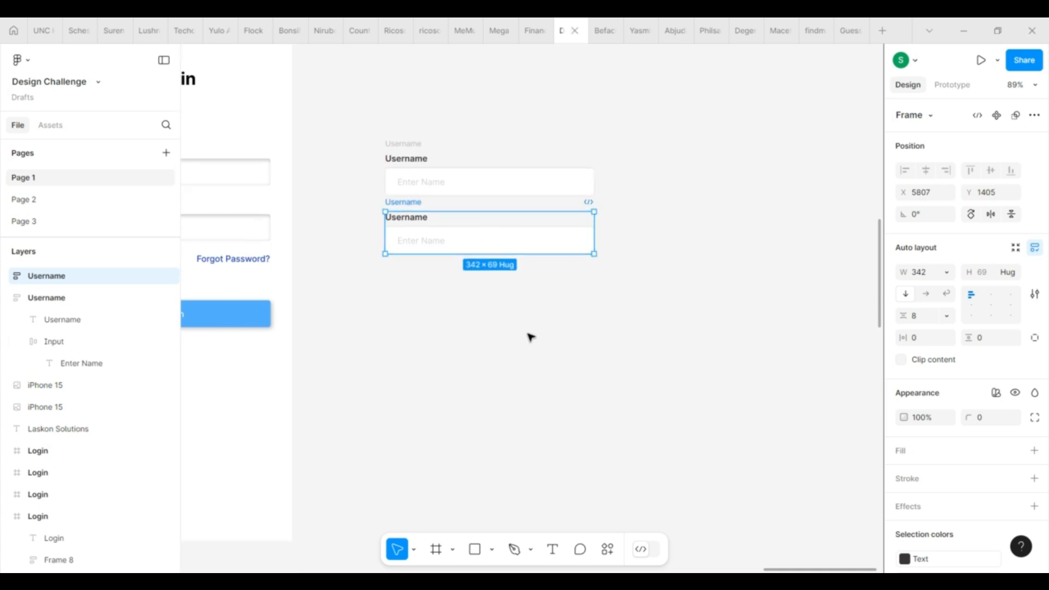
click(1032, 434)
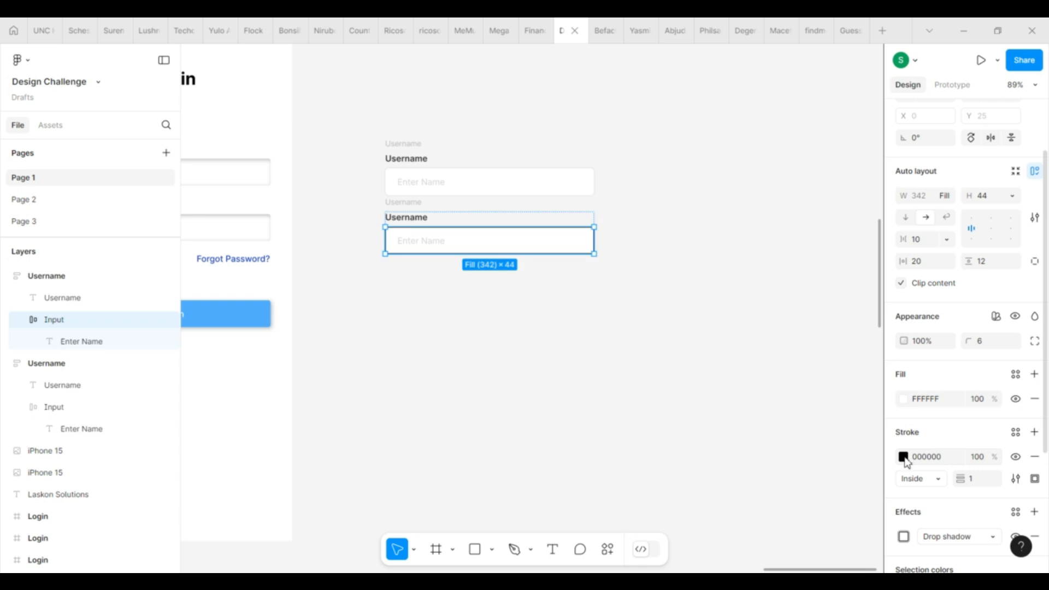
click(905, 459)
click(868, 536)
Step: Replace the copy's placeholder with a '|' caret coloured with the Text style
double_click(419, 244)
double_click(428, 242)
text(|)
click(960, 457)
click(787, 513)
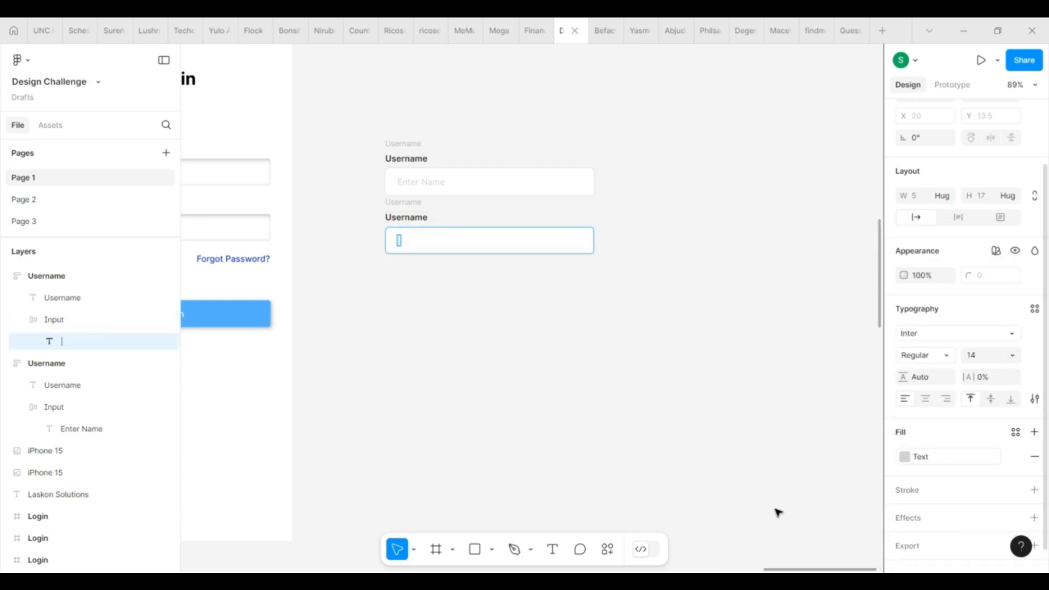
click(936, 468)
click(747, 511)
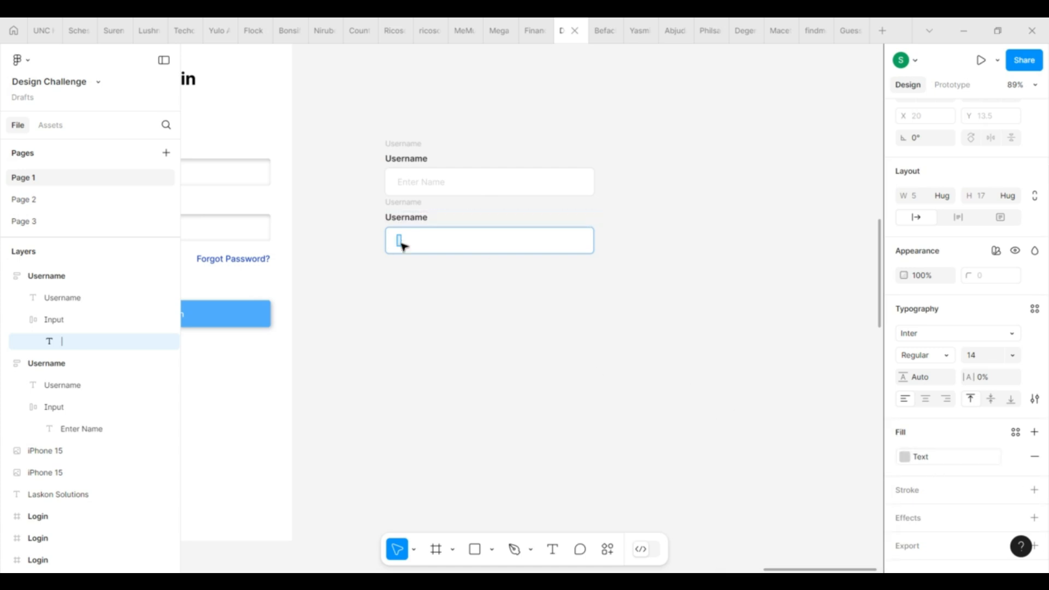
click(950, 464)
click(792, 512)
click(470, 337)
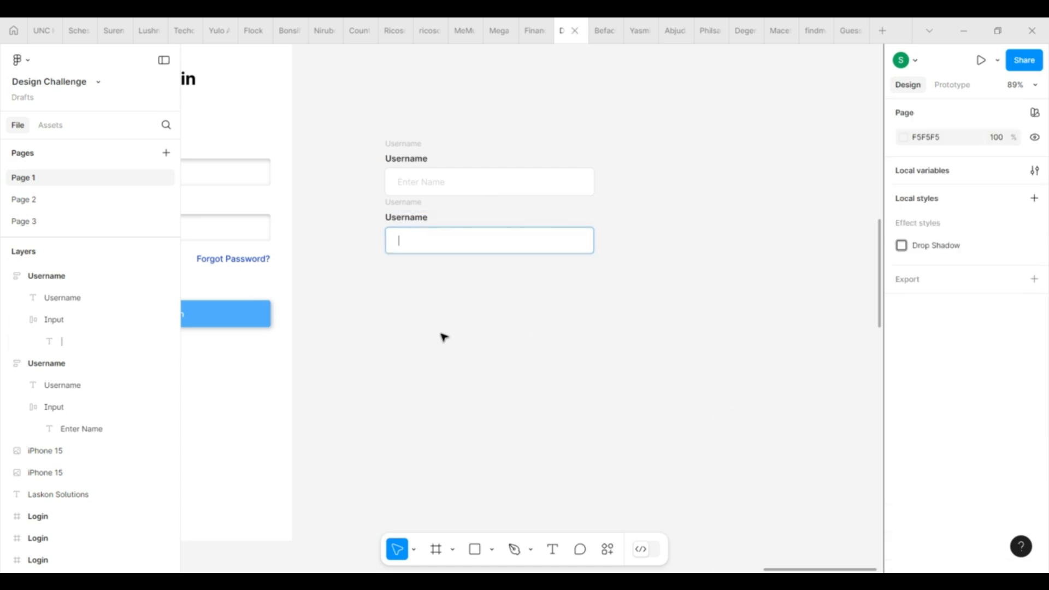
Step: Duplicate the active field, remove its outline, and type a sample name into it
drag(402, 203, 402, 267)
click(468, 302)
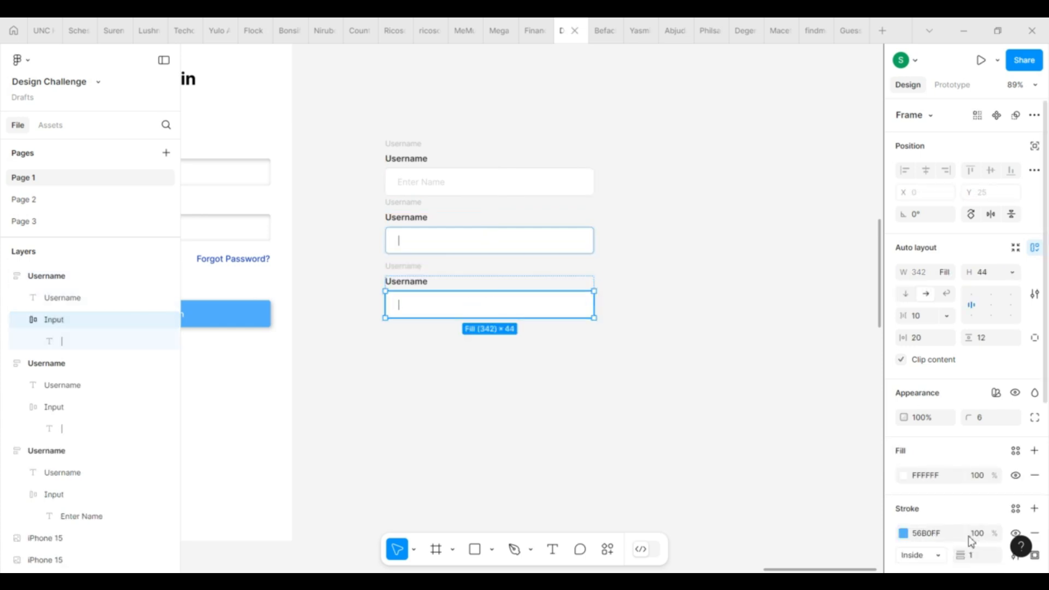
click(1035, 533)
scroll(982, 506, down, 3)
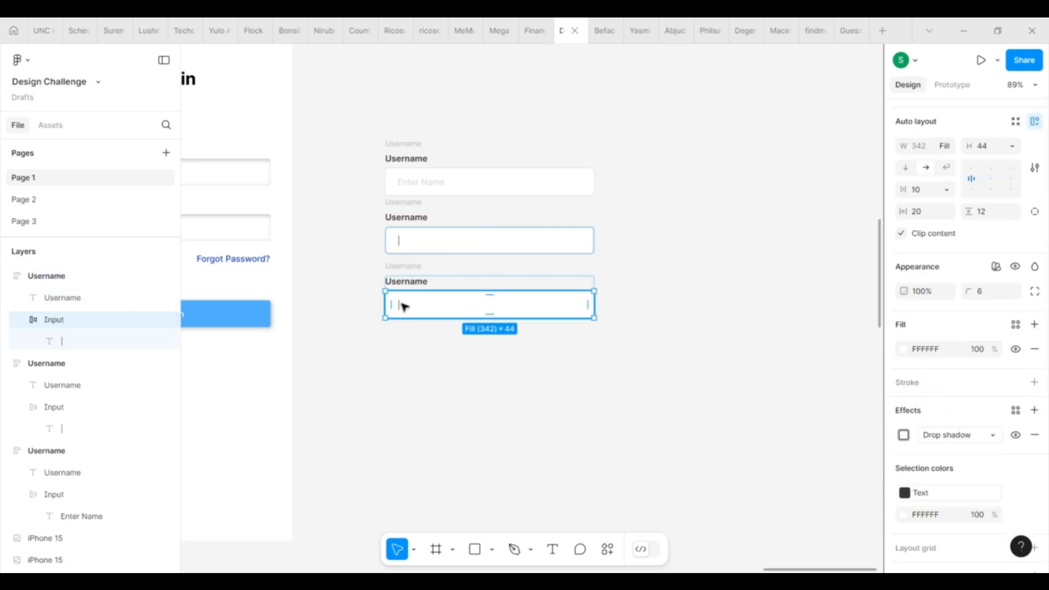
click(404, 304)
scroll(402, 305, up, 5)
text(John)
key(Escape)
scroll(438, 380, down, 4)
click(441, 380)
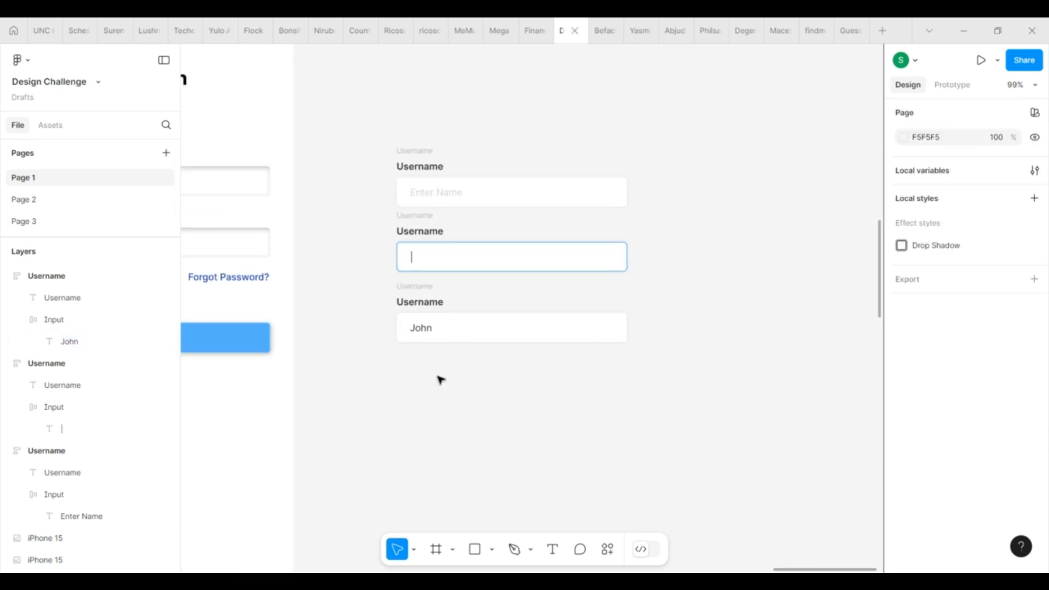
drag(375, 149, 646, 429)
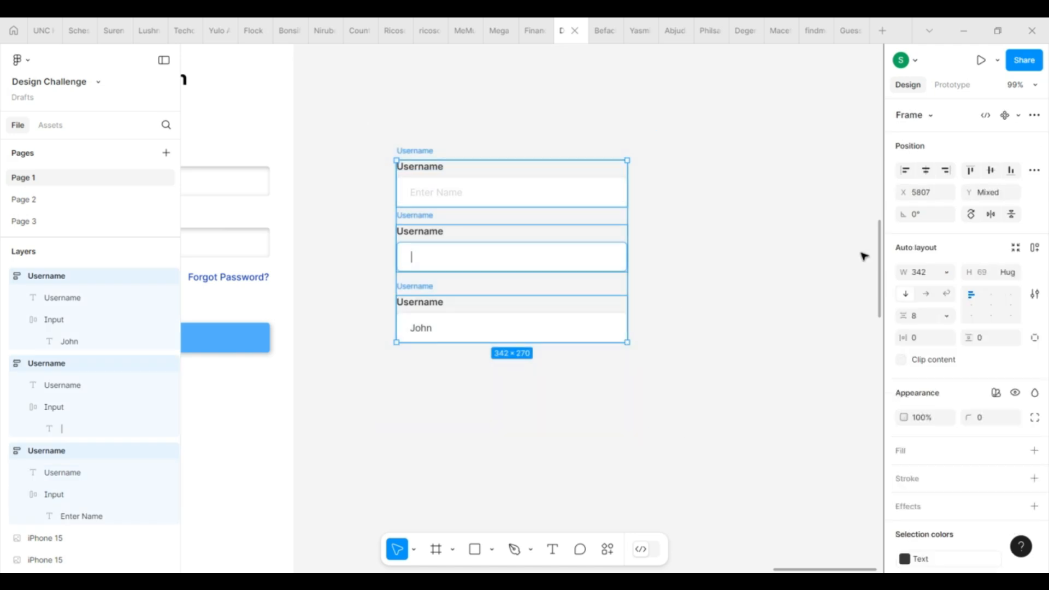
Step: Combine the three fields into a component set and name the middle variant Active
click(1019, 115)
click(1005, 174)
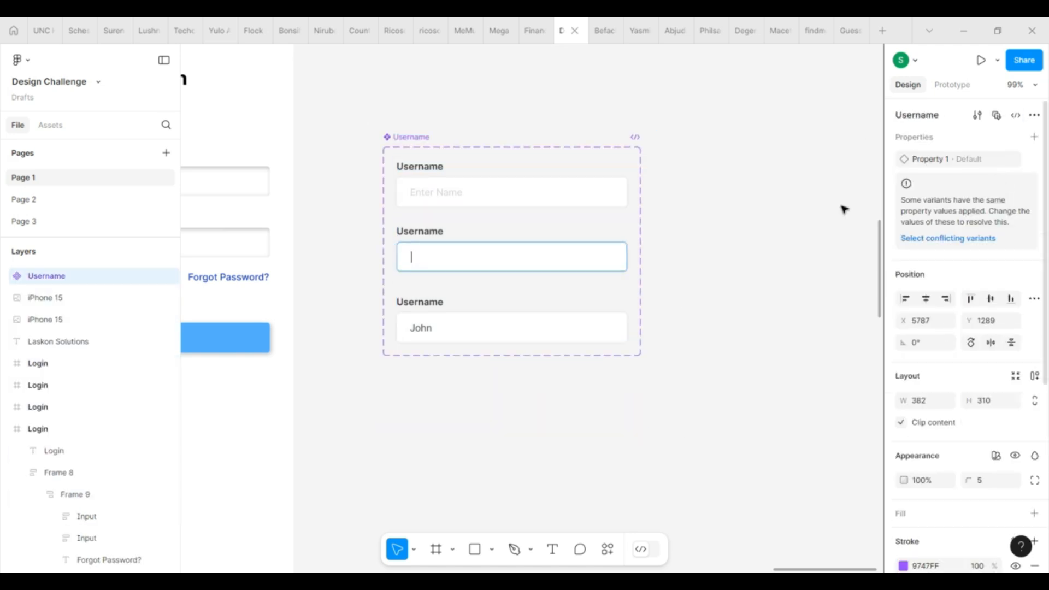
click(609, 188)
click(461, 269)
click(990, 163)
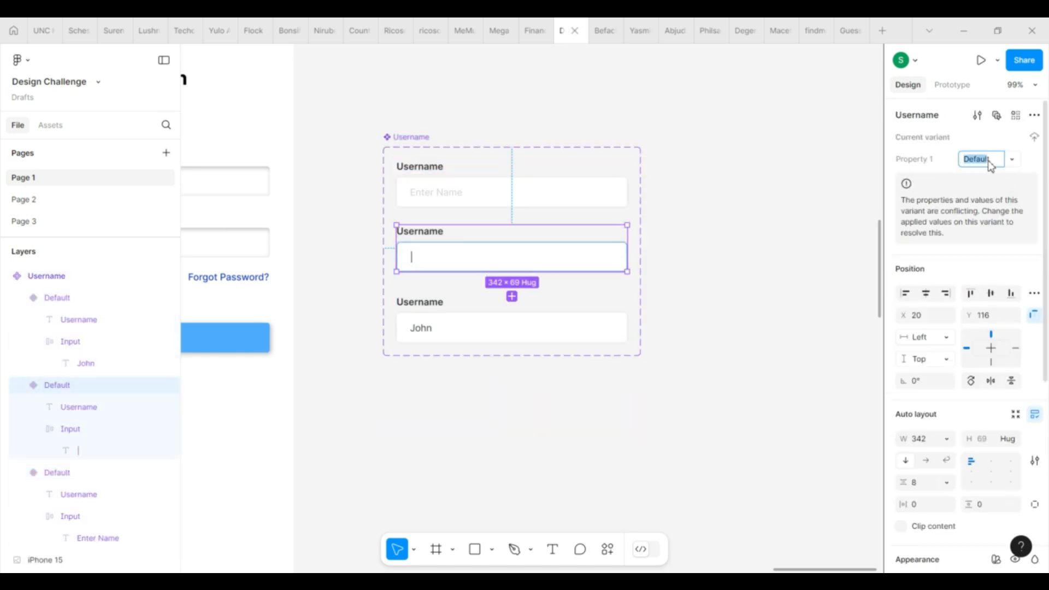
text(Active)
key(Return)
Step: Name the bottom variant Filled
click(599, 327)
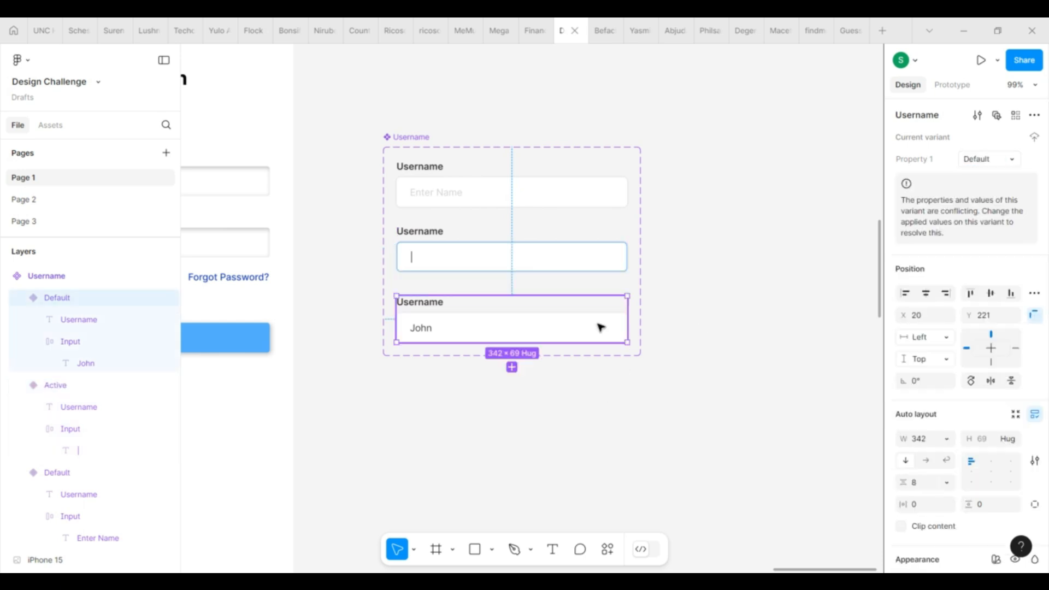
click(980, 159)
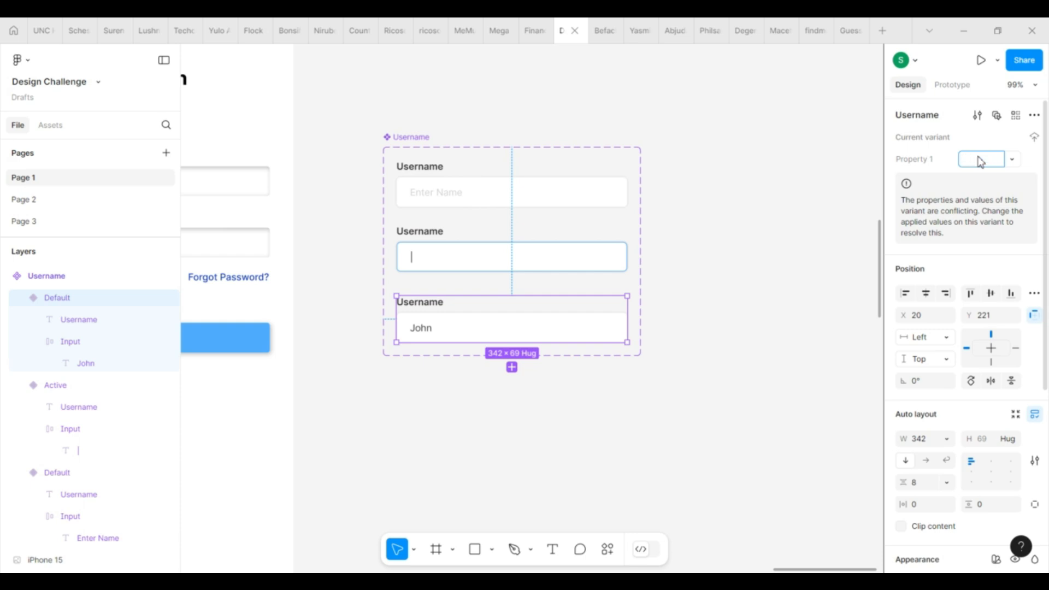
key(Return)
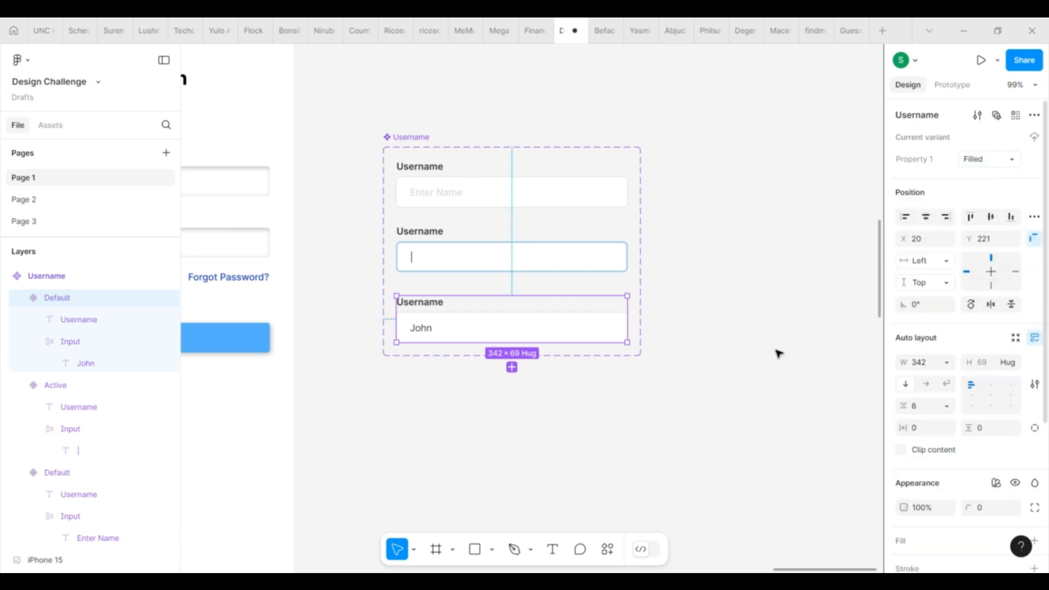
click(731, 379)
scroll(422, 445, down, 5)
scroll(618, 414, up, 5)
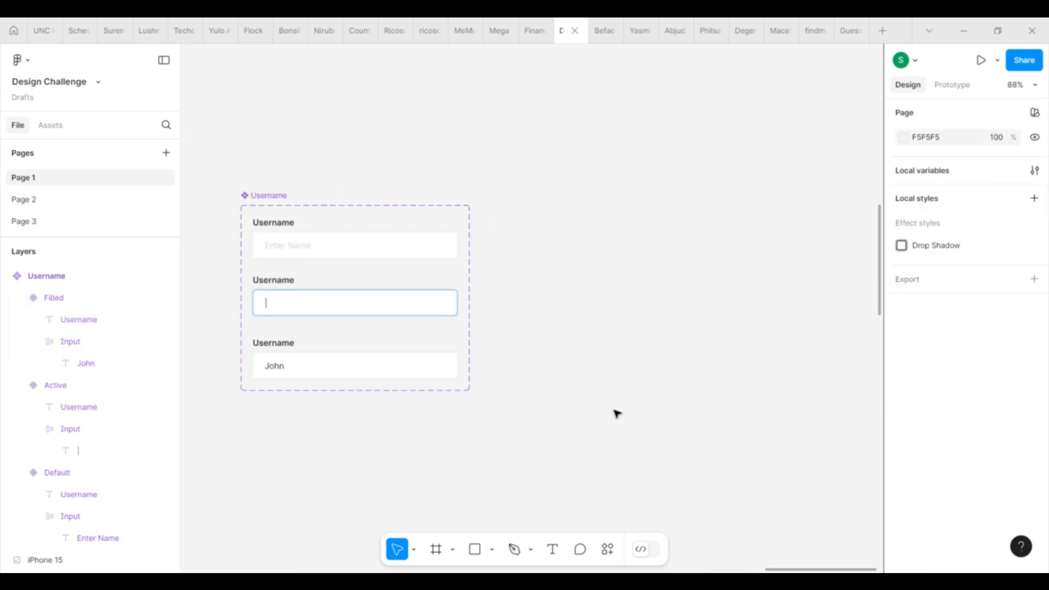
click(379, 244)
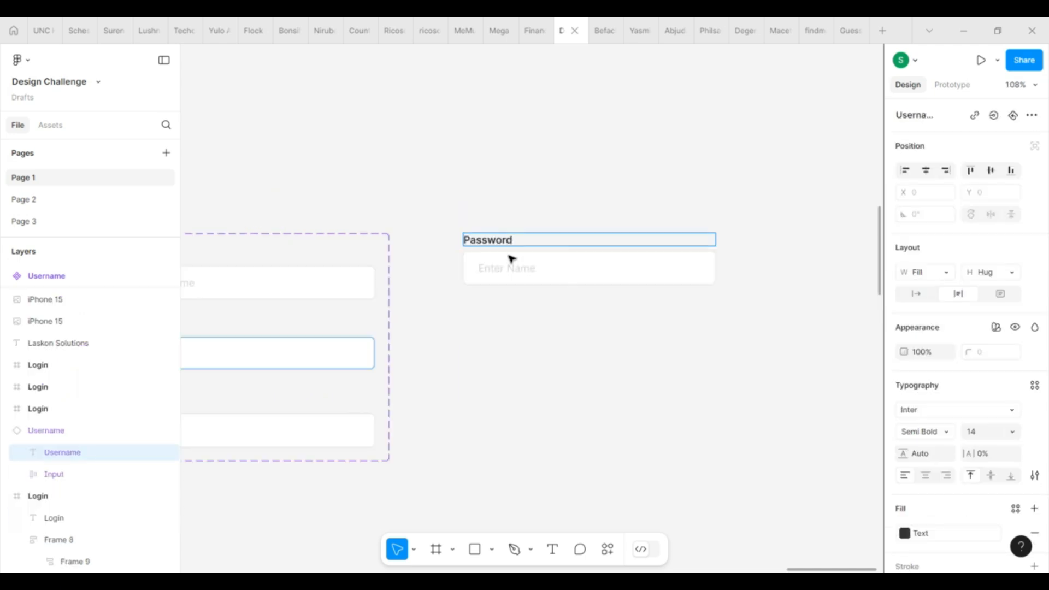
Step: Replace 'Name' with 'Password' in the copied field's placeholder so it reads 'Enter Password'
double_click(524, 271)
double_click(525, 271)
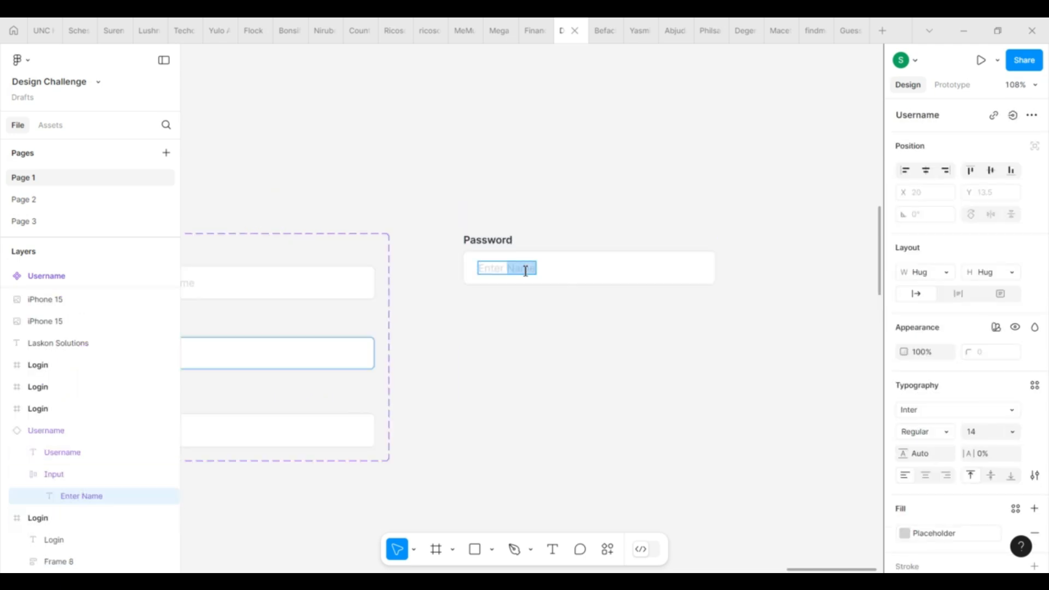
text(Password)
key(Escape)
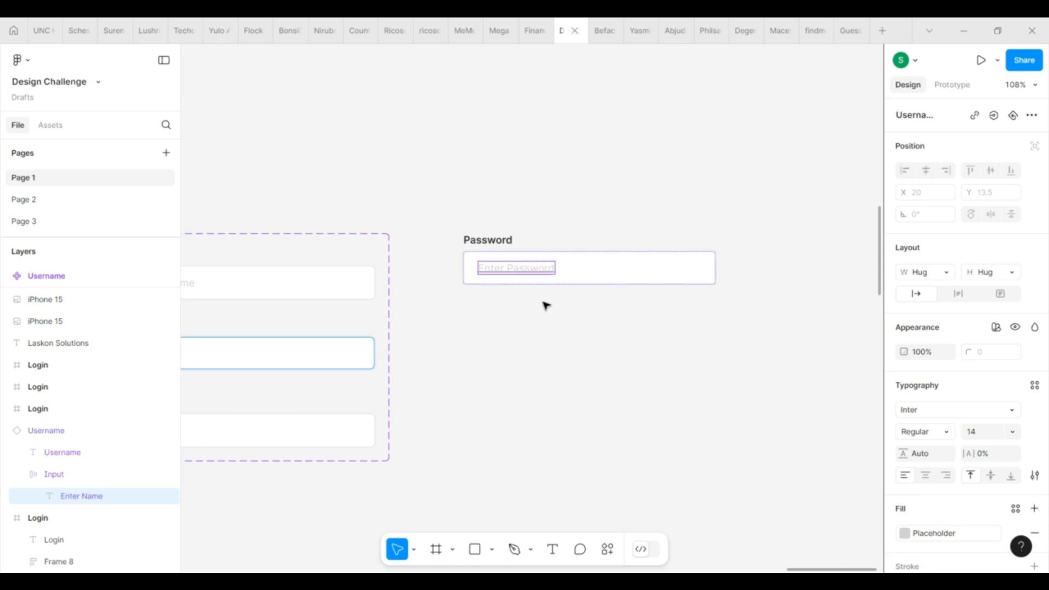
click(546, 305)
scroll(682, 311, down, 3)
scroll(681, 312, right, 3)
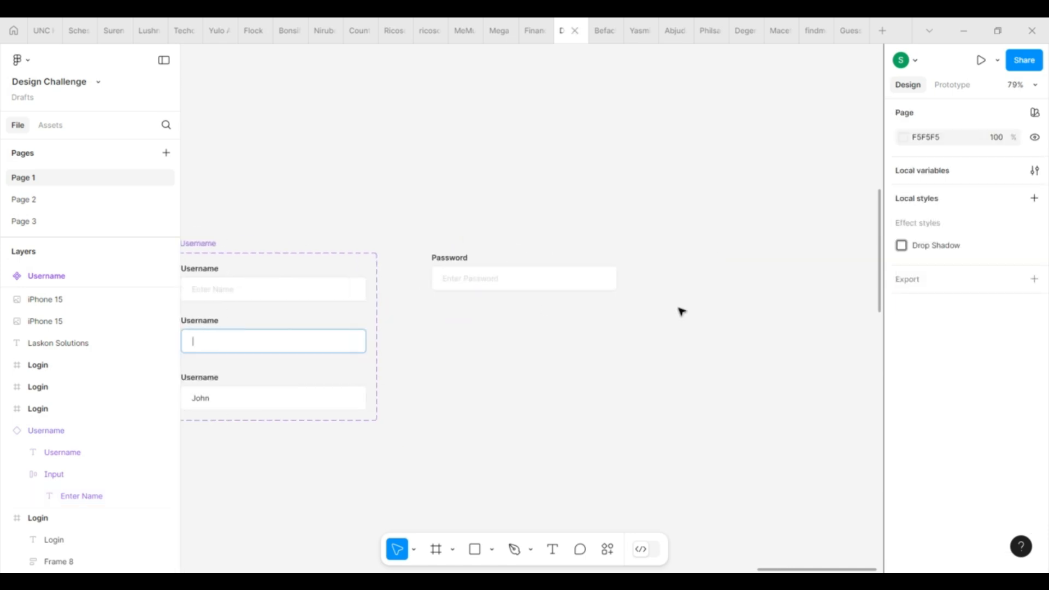
click(608, 549)
Step: Launch the Iconify plugin and search for 'eye' icons
click(504, 330)
key(Escape)
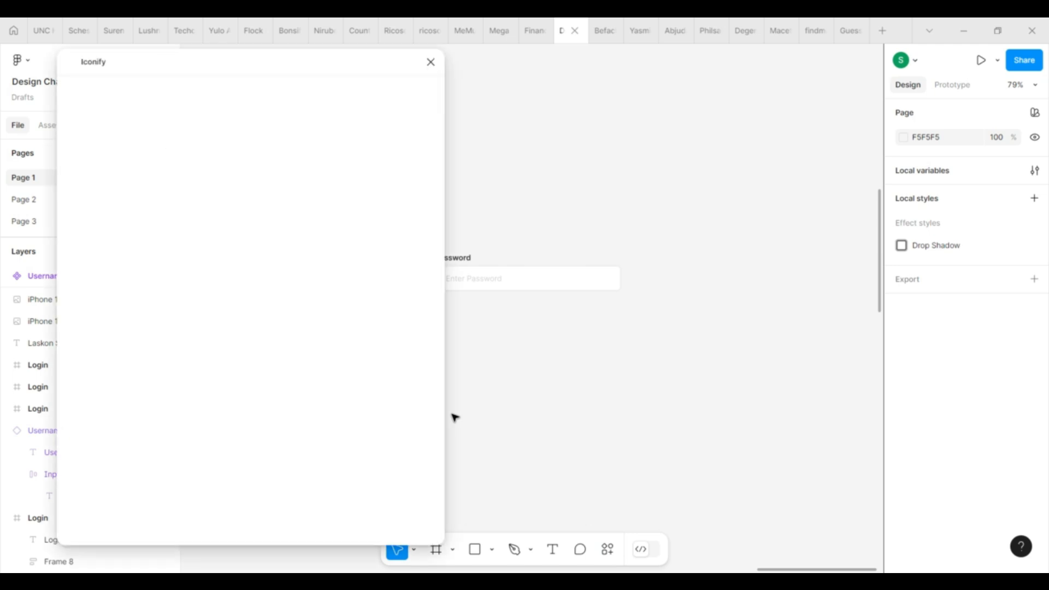
click(175, 121)
text(eye)
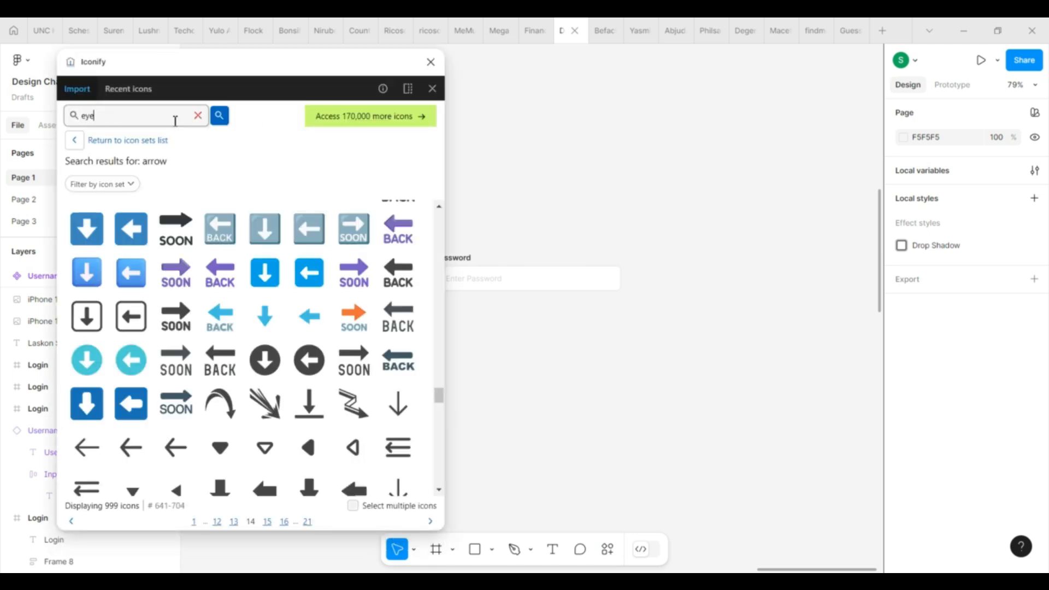
key(Return)
scroll(306, 437, down, 10)
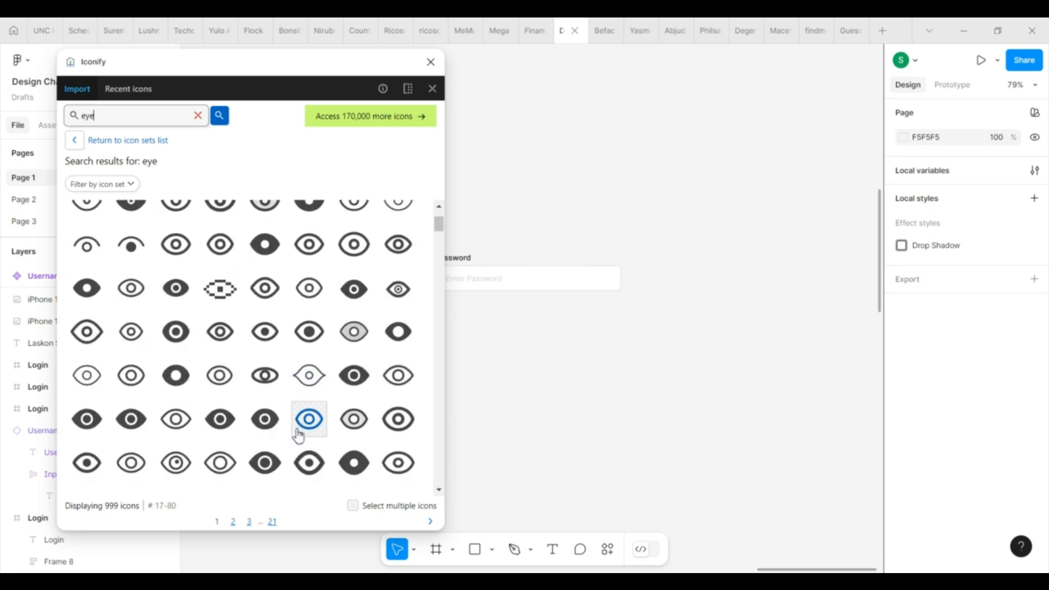
scroll(298, 437, down, 5)
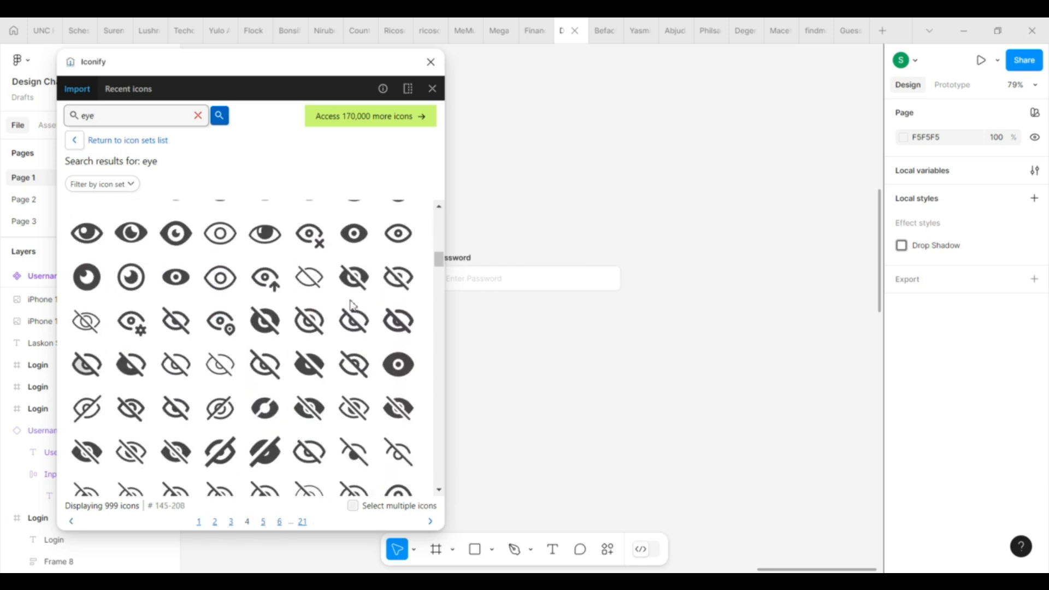
Step: Import the eye-off and eye-fill icons and place them side by side
click(309, 364)
scroll(390, 317, up, 5)
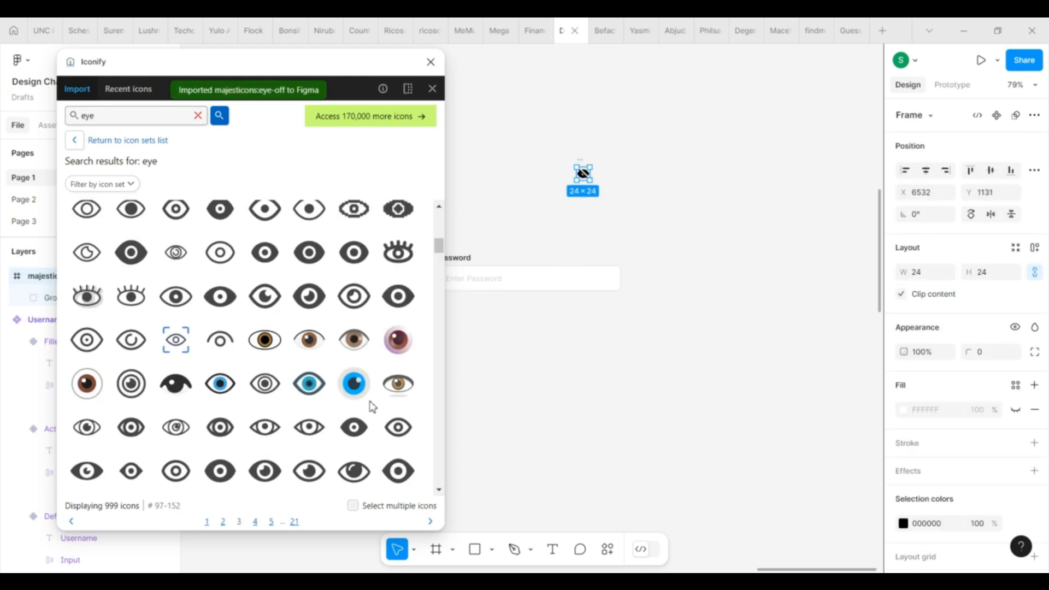
click(354, 427)
click(430, 61)
click(489, 216)
drag(588, 210, 625, 223)
click(527, 144)
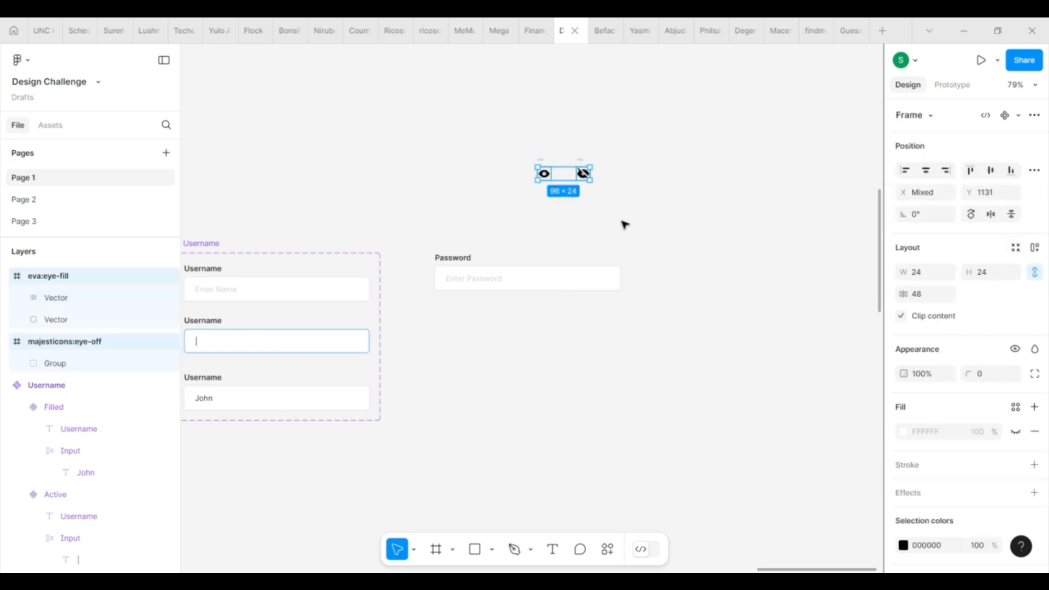
Step: Combine both eye icons into a component set named Visibility
click(1018, 116)
click(1000, 173)
double_click(568, 147)
text(Visibility)
key(Return)
Step: Set the filled eye variant's Property 1 to 'on' and the slashed eye's to 'off'
click(552, 176)
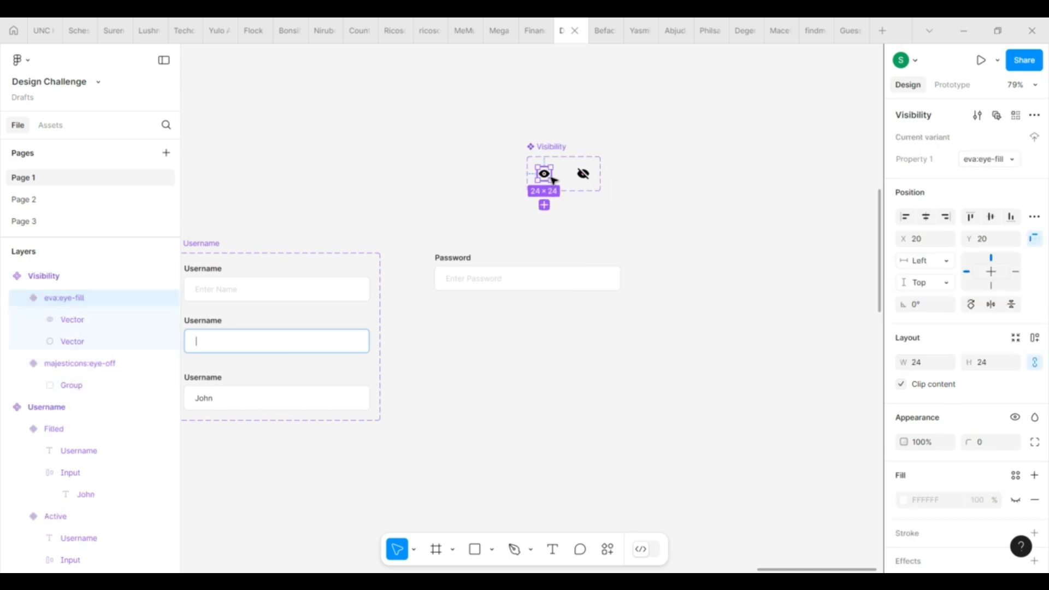
click(996, 166)
text(on)
key(Return)
key(Tab)
click(989, 165)
text(off)
key(Return)
key(Tab)
click(729, 201)
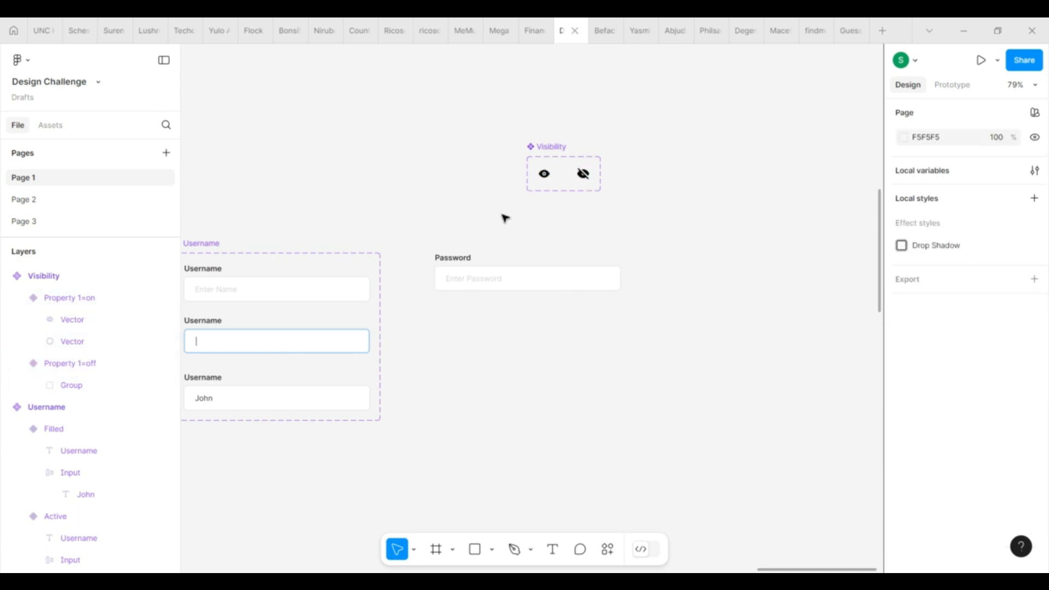
Step: Try pasting the eye icon into the password input, then undo the misplaced paste
click(454, 261)
click(544, 174)
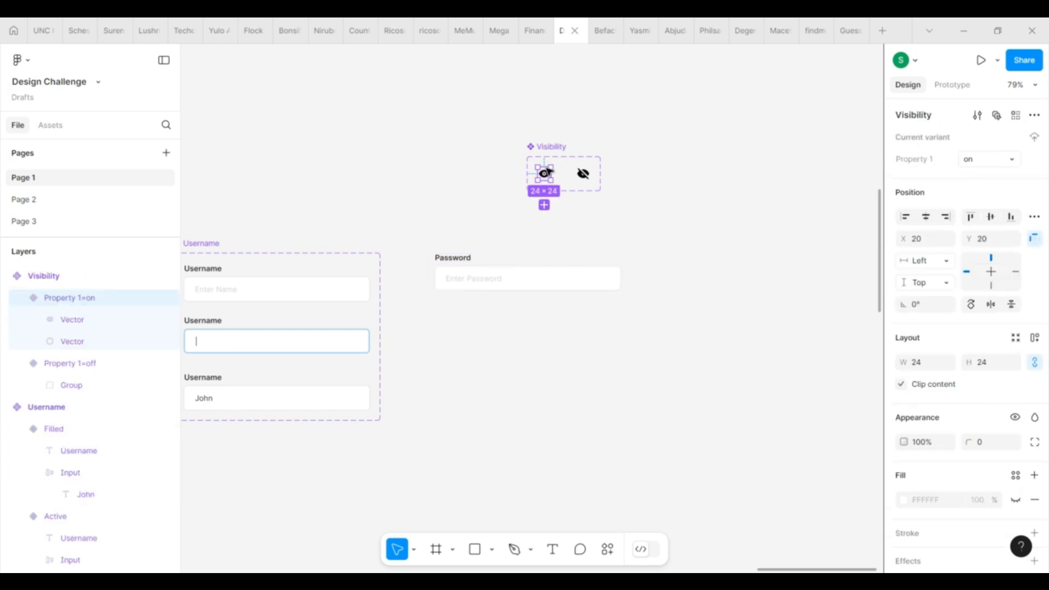
double_click(596, 283)
key(ctrl+v)
key(ctrl+z)
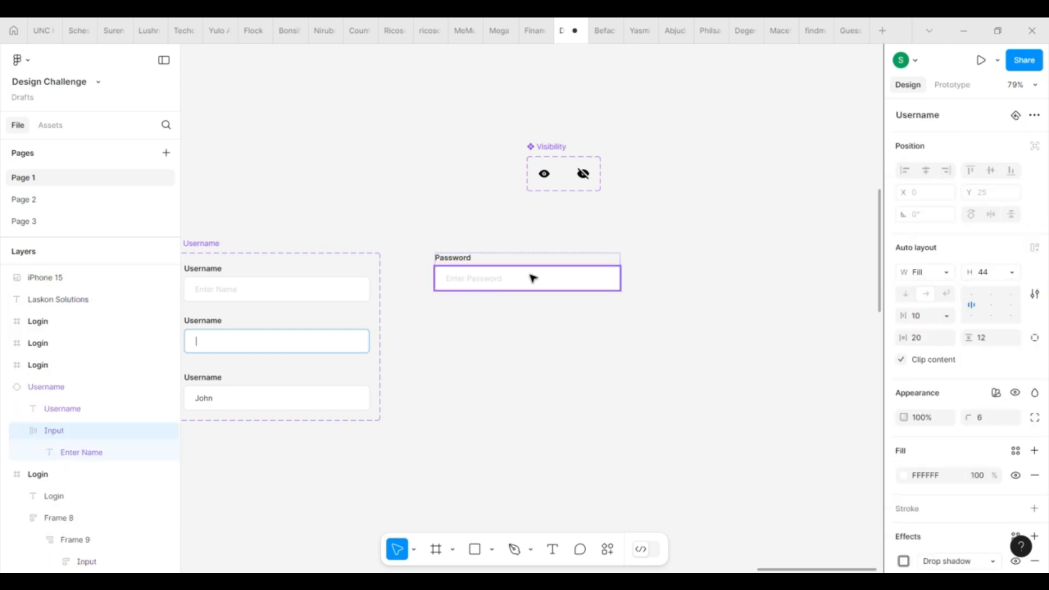
key(ctrl+shift+z)
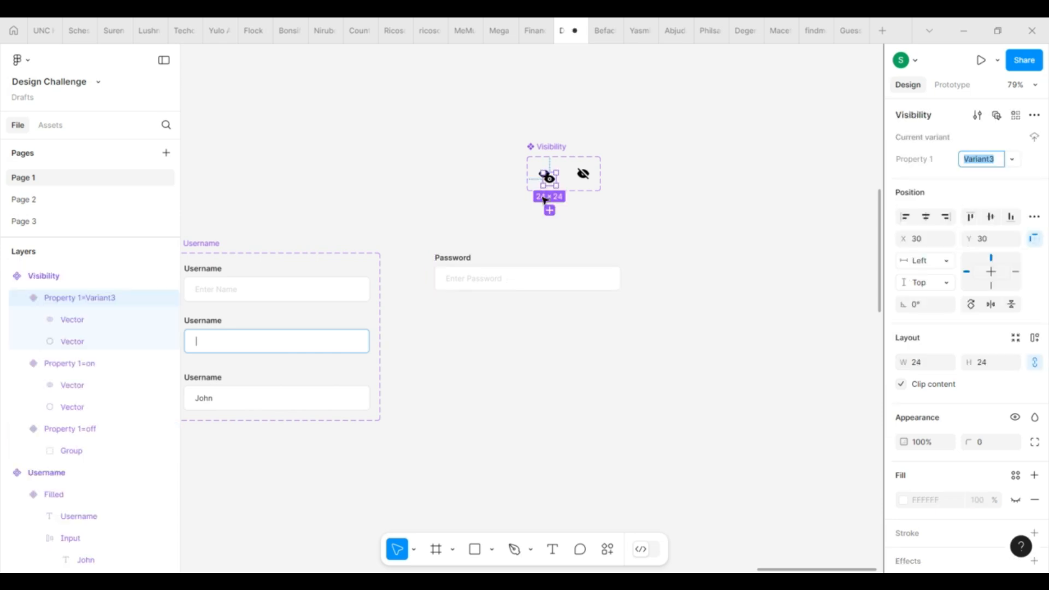
key(ctrl+z)
Step: Detach the Password field, paste the eye icon into its input, and set spacing to Auto
click(522, 261)
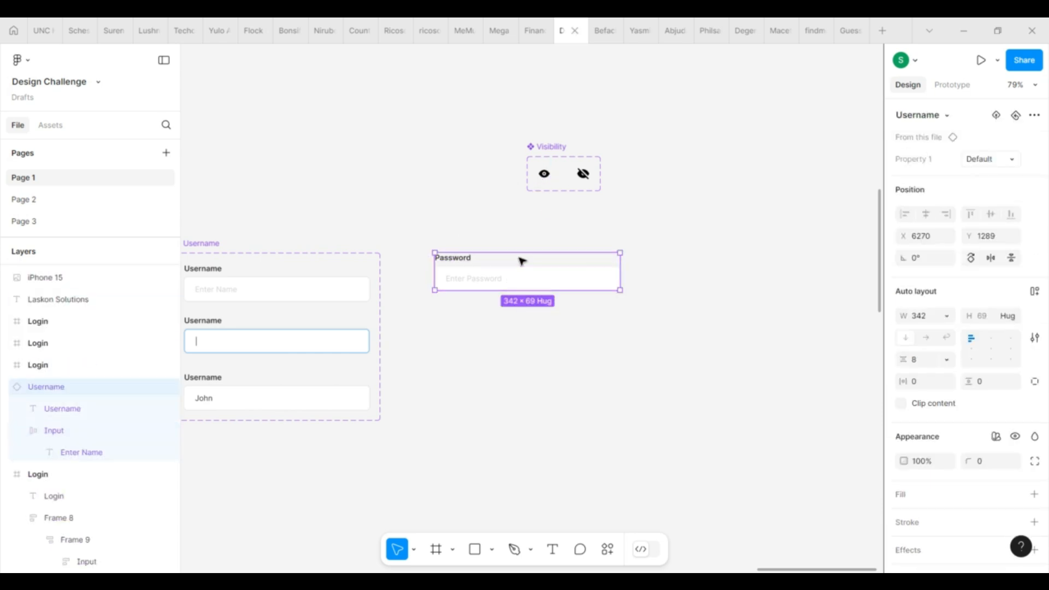
key(ctrl+alt+b)
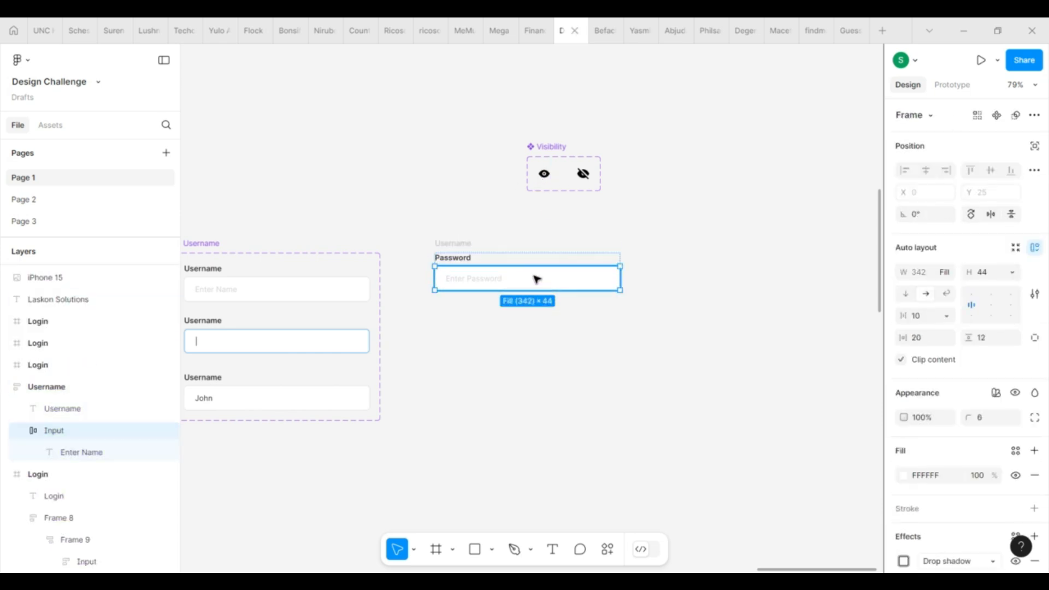
key(ctrl+v)
click(560, 280)
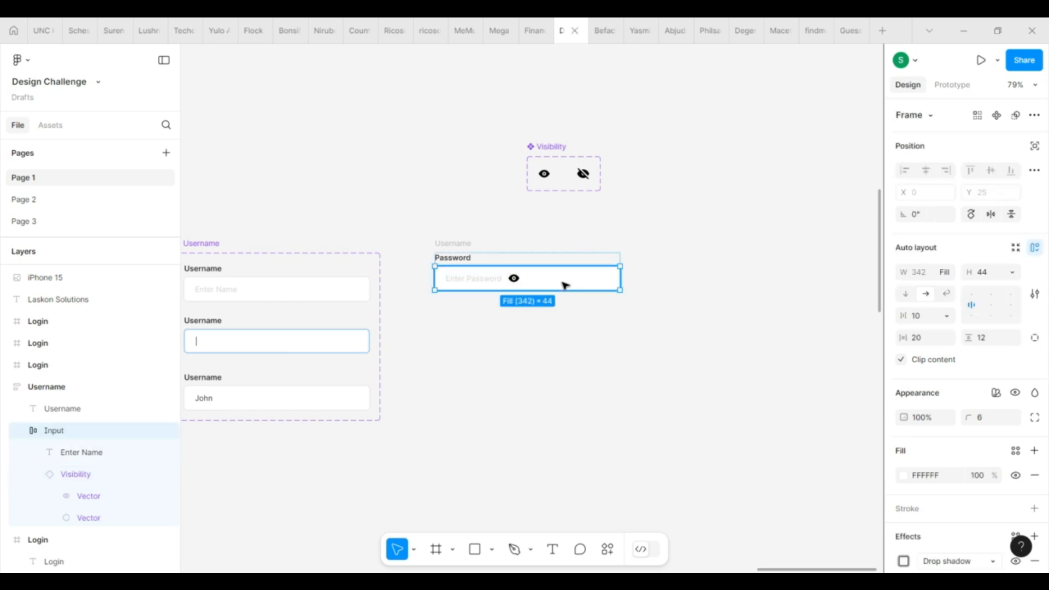
scroll(562, 280, up, 3)
click(950, 316)
click(950, 332)
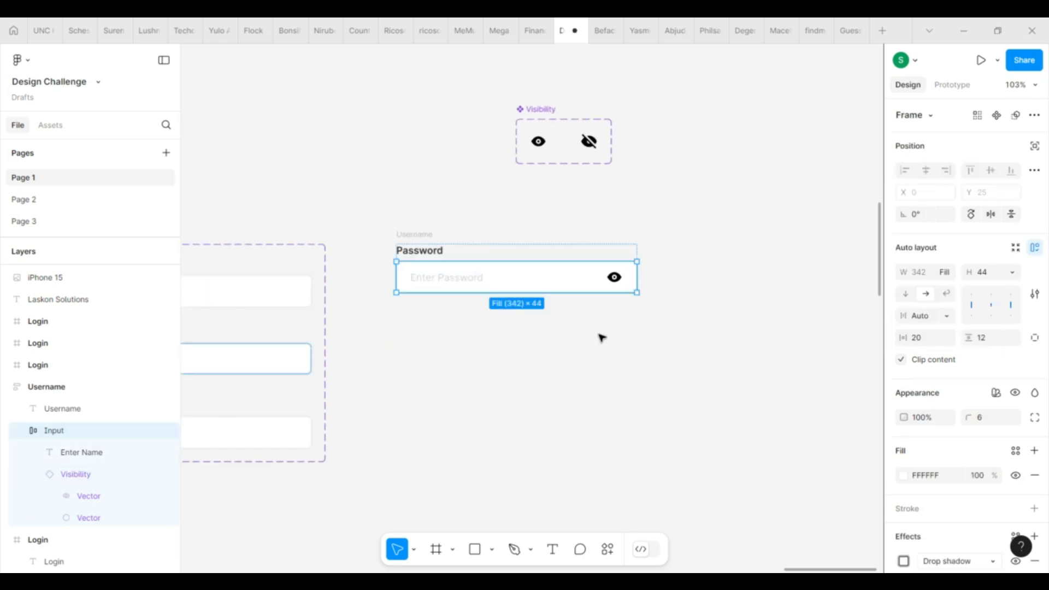
Step: Colour the pasted eye icon blue (56B0FF)
click(615, 278)
scroll(899, 393, down, 3)
click(904, 439)
click(904, 438)
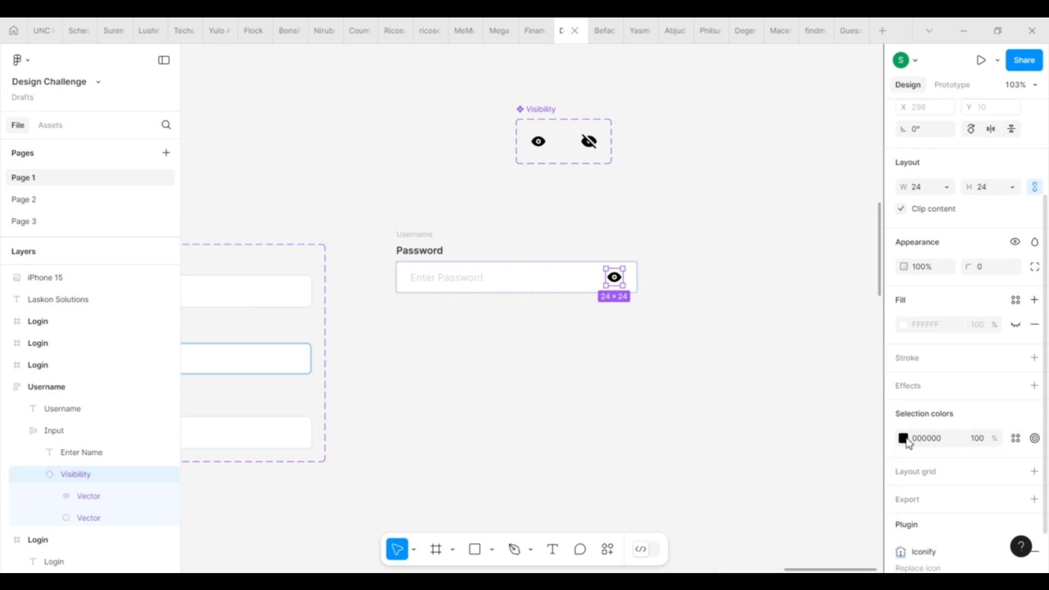
click(904, 439)
click(821, 537)
click(585, 370)
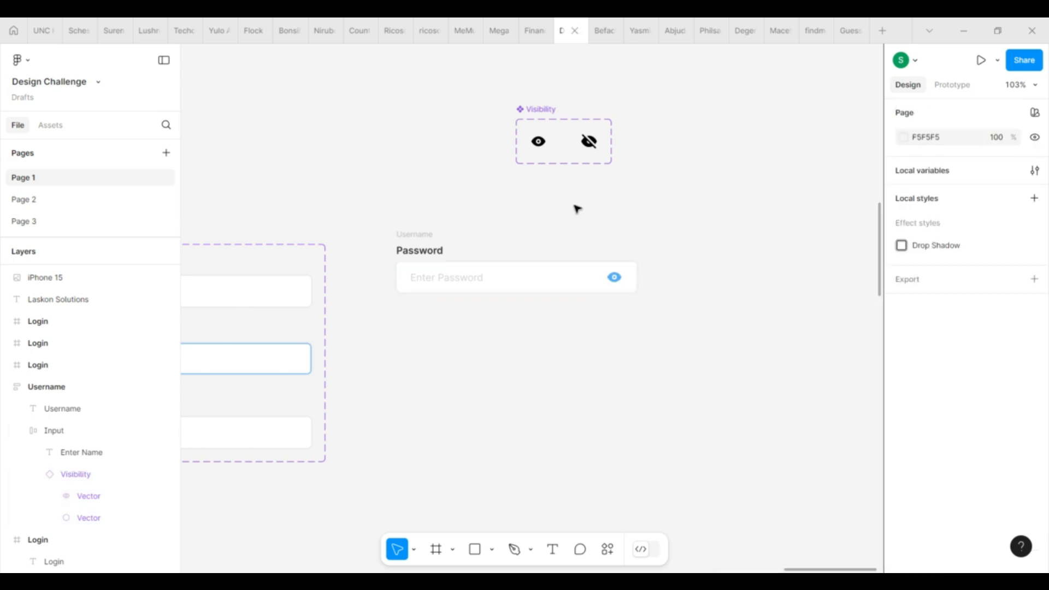
Step: Colour the Visibility component set's eye icons blue as well
click(539, 113)
scroll(962, 440, down, 3)
click(904, 441)
click(809, 517)
click(605, 403)
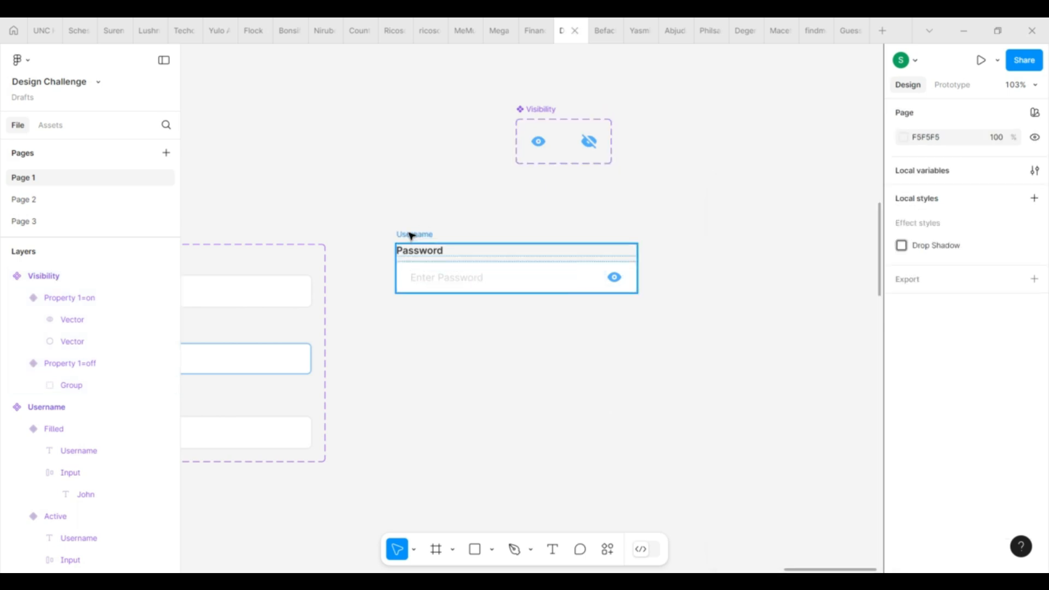
click(411, 235)
Step: Rename the field frame to 'Password'
drag(412, 235, 411, 303)
key(ctrl+z)
double_click(417, 235)
text(Password)
key(Return)
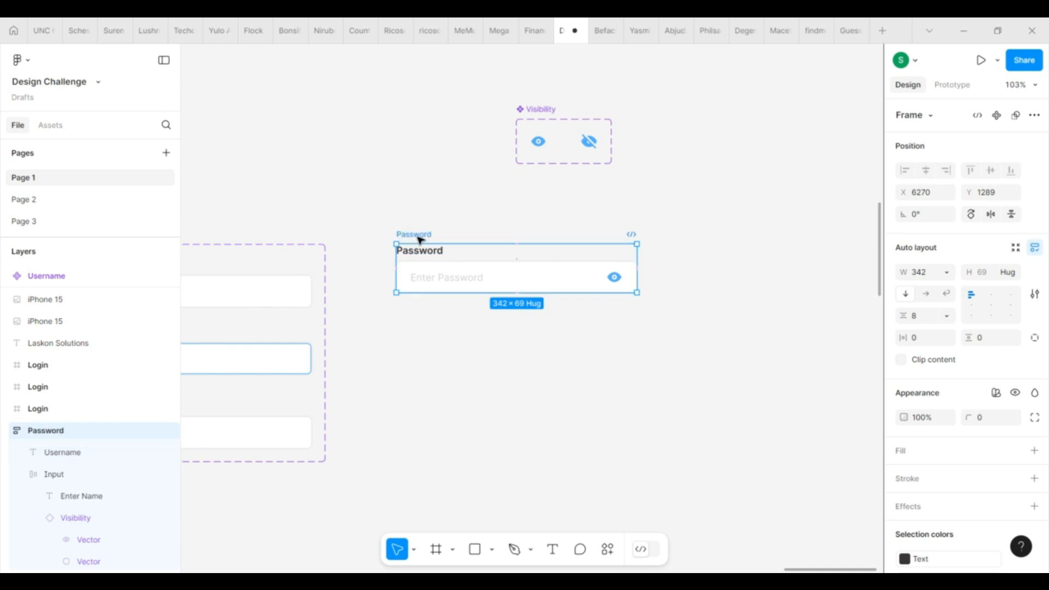
Step: Duplicate the field below and replace its placeholder with a '|' caret in the Text colour
drag(424, 281, 419, 306)
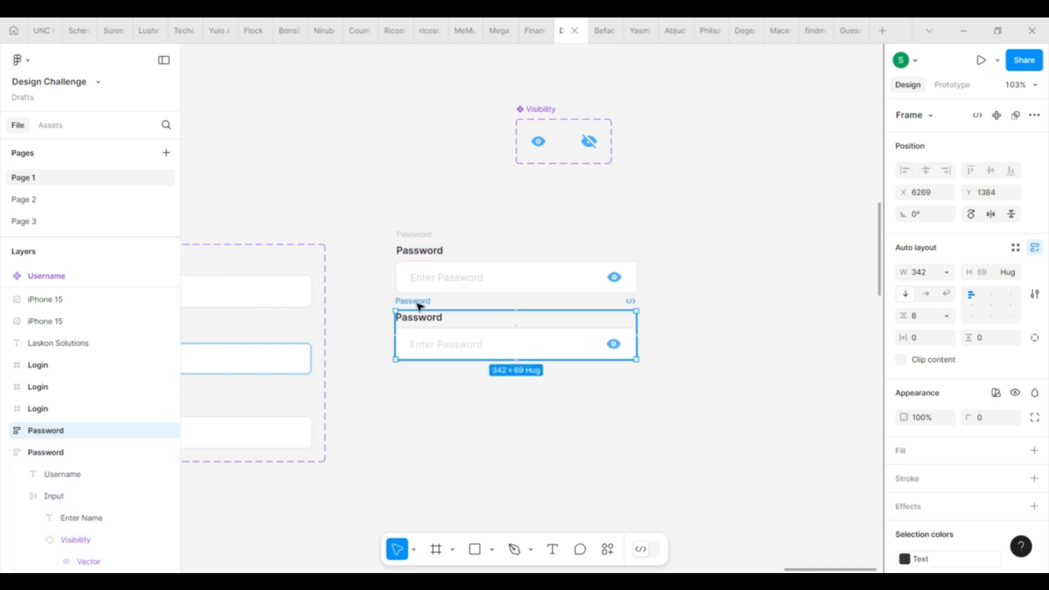
double_click(464, 344)
double_click(462, 344)
text(\)
key(BackSpace)
text(|)
double_click(416, 346)
click(935, 533)
click(823, 509)
Step: Give the copied field's input box a blue 56B0FF border
click(421, 304)
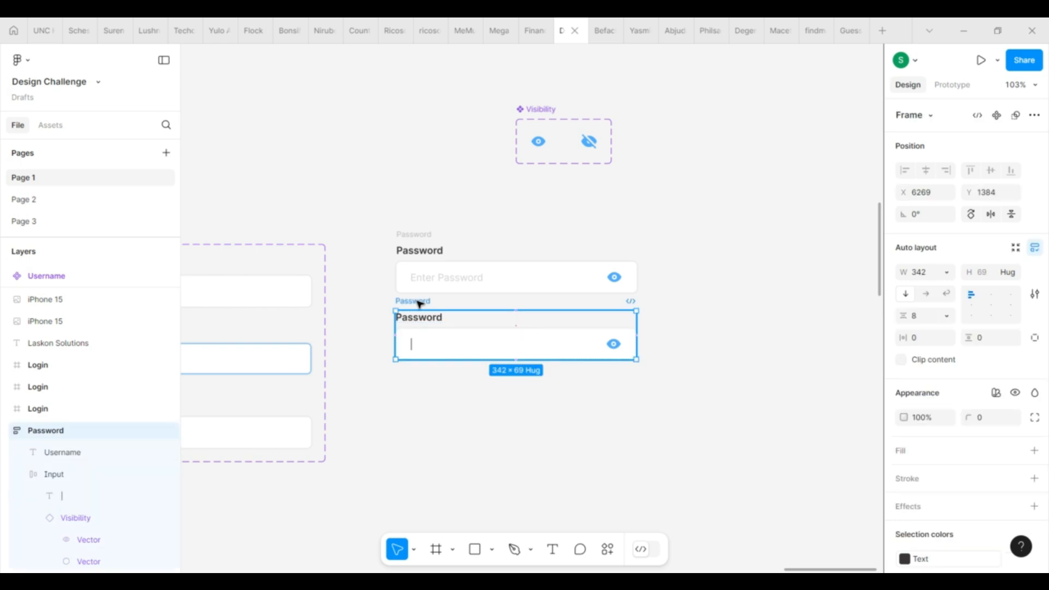
click(479, 350)
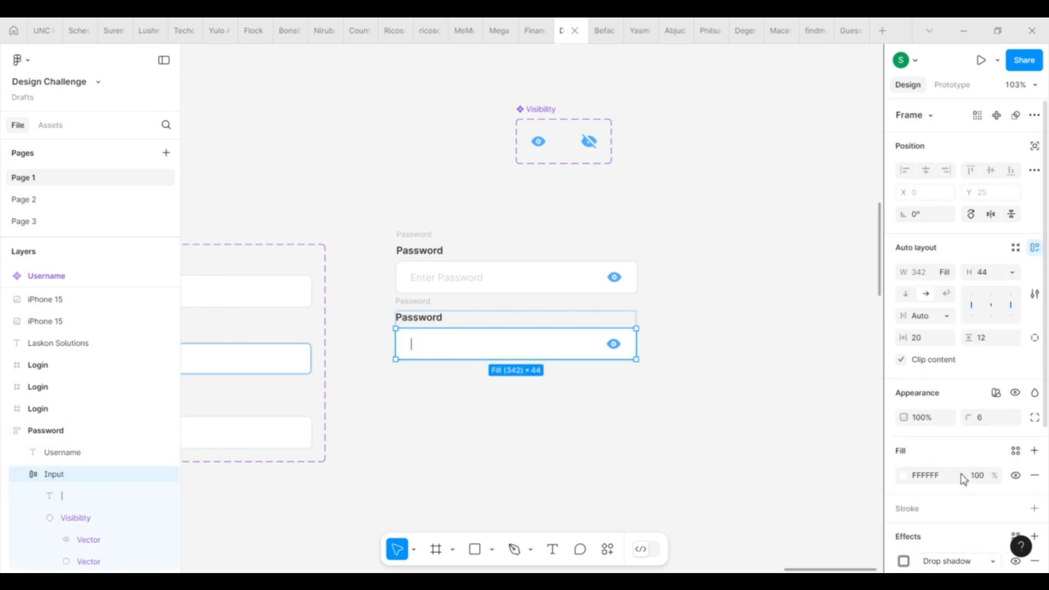
scroll(961, 479, down, 3)
click(1034, 420)
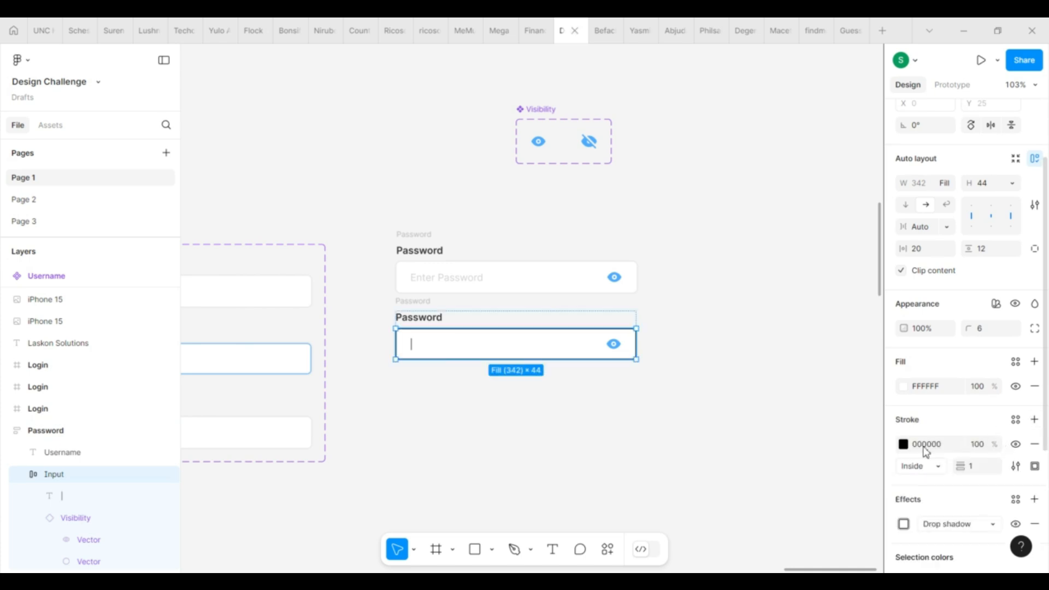
click(903, 444)
click(391, 313)
Step: Duplicate the focused field again and type '*********' as its text
click(409, 303)
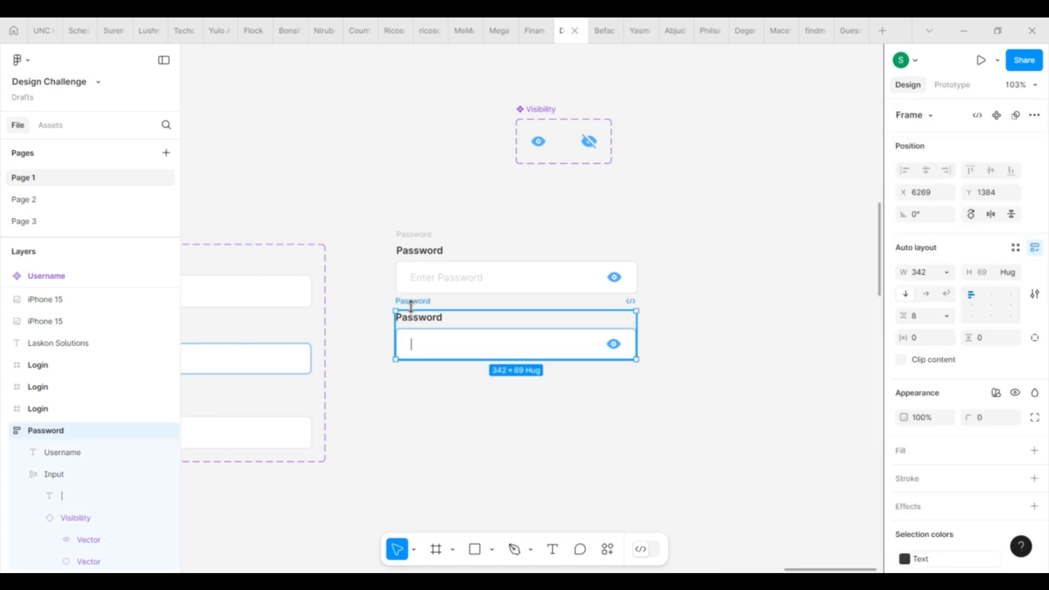
drag(420, 302, 421, 374)
scroll(421, 375, down, 3)
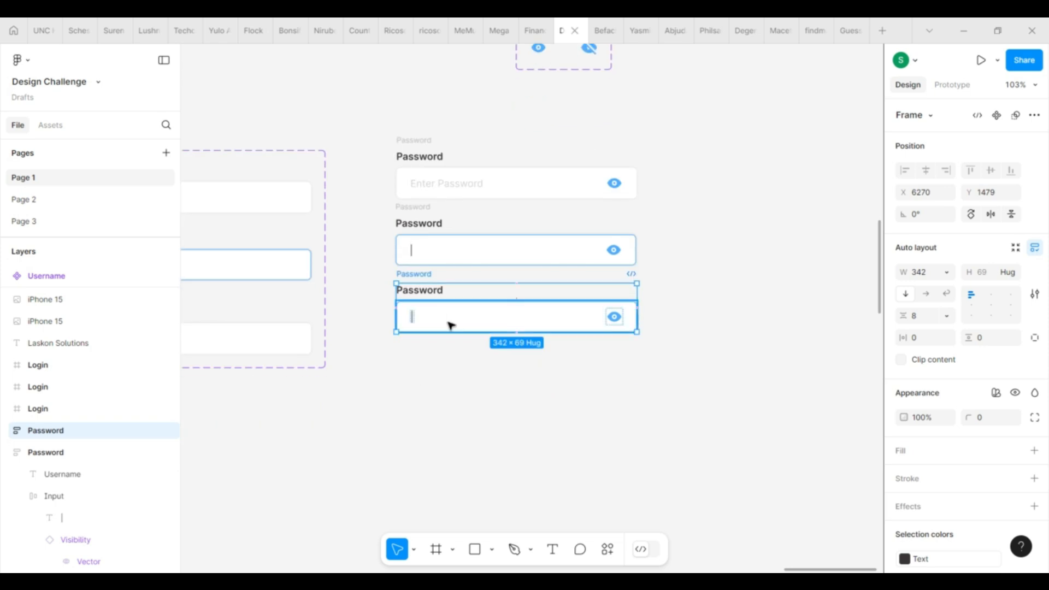
click(415, 317)
double_click(414, 317)
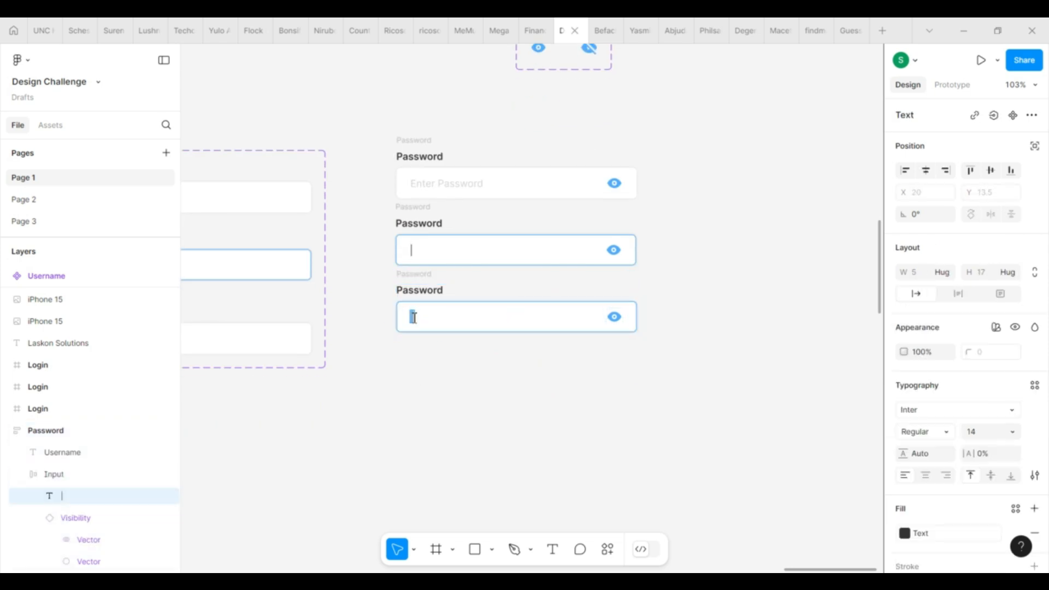
text(*********)
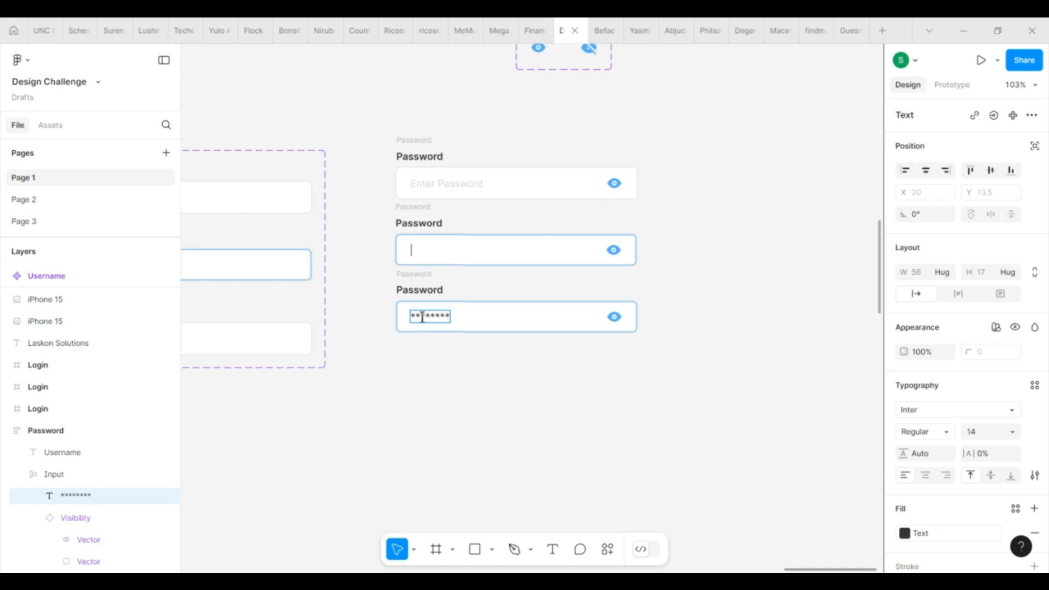
Step: Remove the blue border from the asterisk field's input box
click(457, 349)
scroll(458, 348, down, 1)
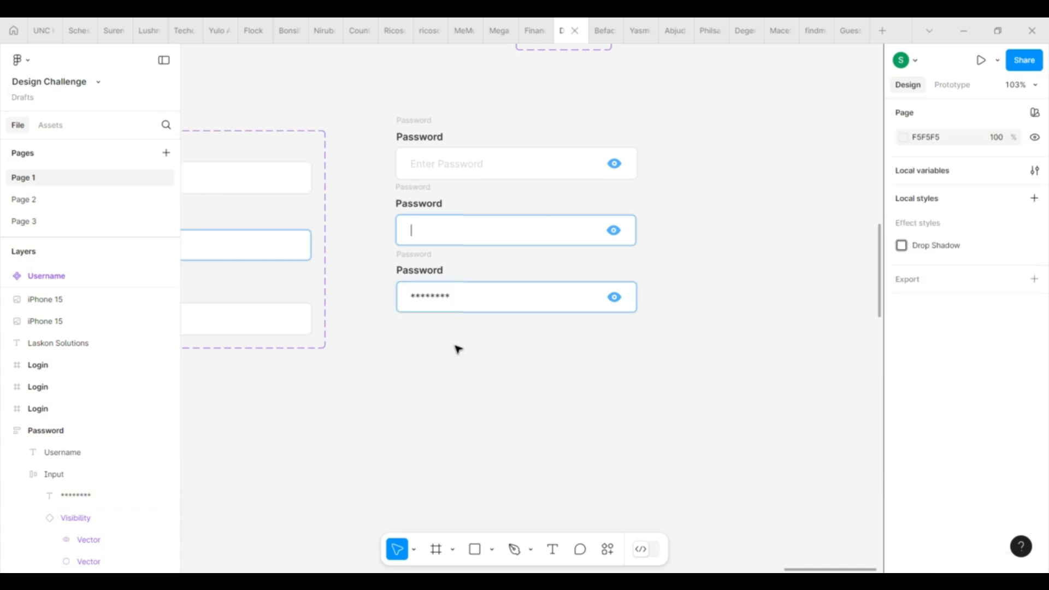
scroll(458, 349, up, 2)
scroll(458, 349, down, 1)
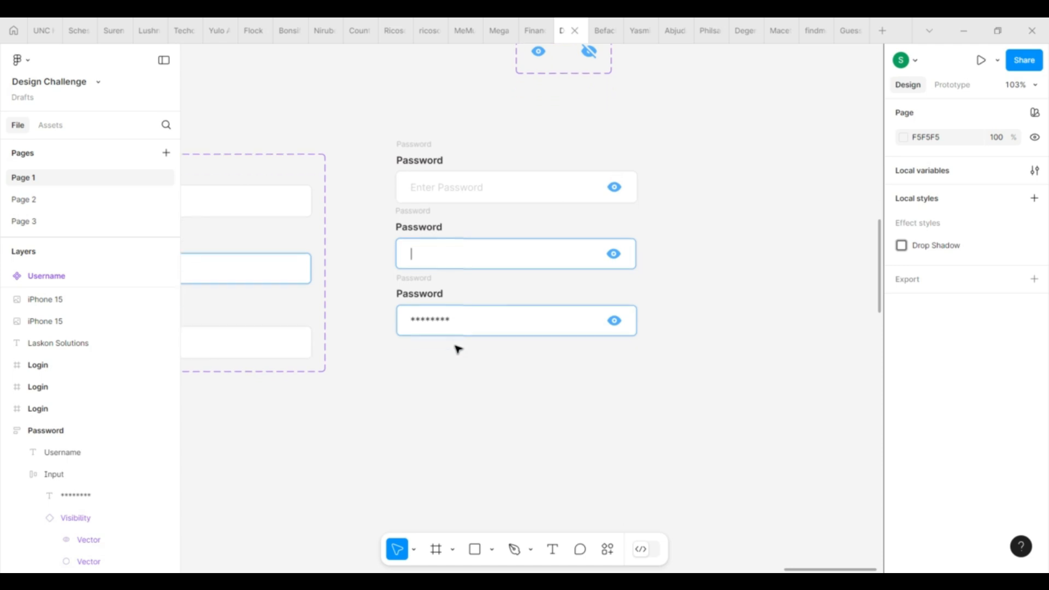
click(471, 307)
scroll(1011, 453, down, 3)
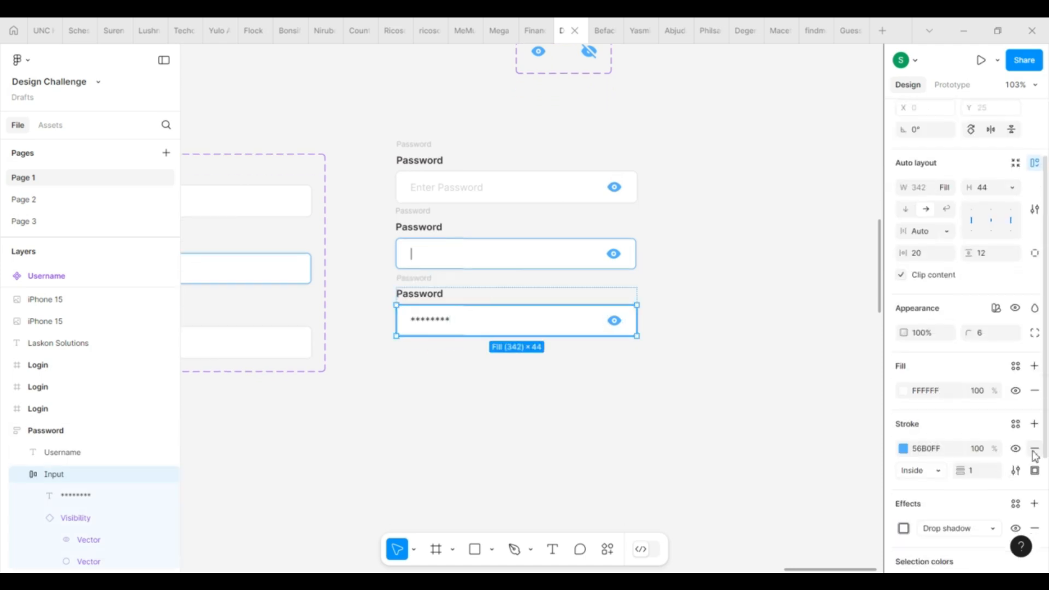
click(467, 369)
Step: Copy the asterisk field below and shorten the third field's text to four asterisks
alt+drag(422, 282, 421, 348)
scroll(420, 348, down, 1)
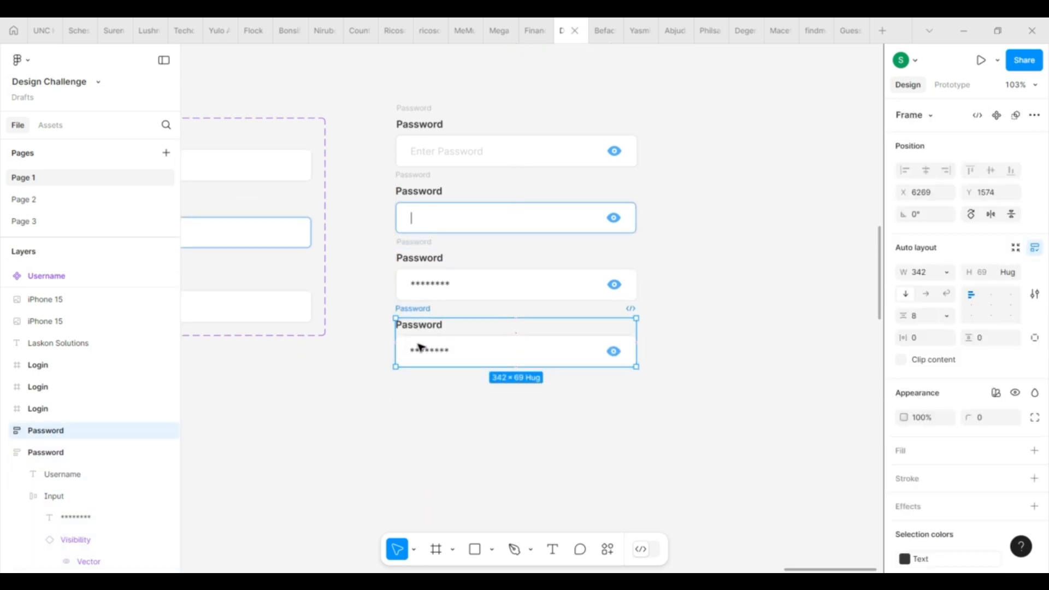
double_click(445, 285)
double_click(447, 285)
scroll(447, 285, up, 3)
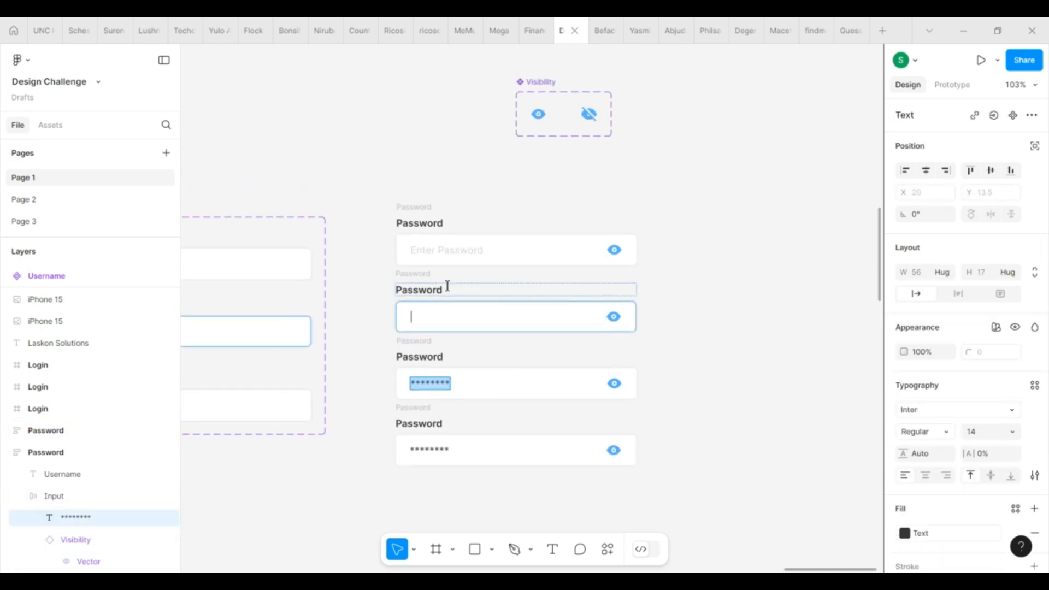
scroll(447, 285, down, 1)
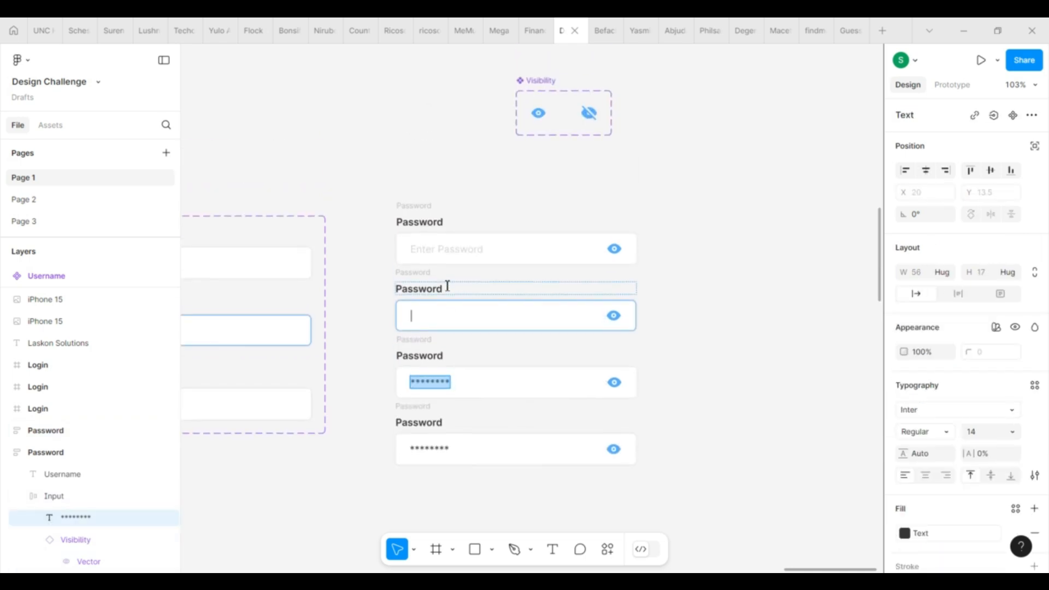
scroll(448, 286, down, 2)
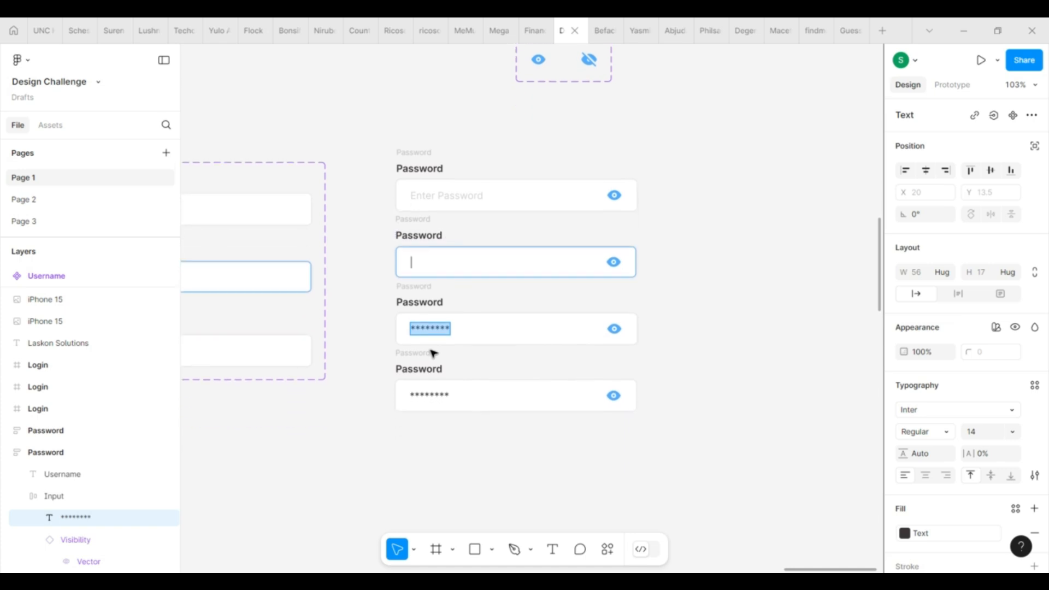
click(452, 332)
key(BackSpace)
key(BackSpace)
key(BackSpace)
key(BackSpace)
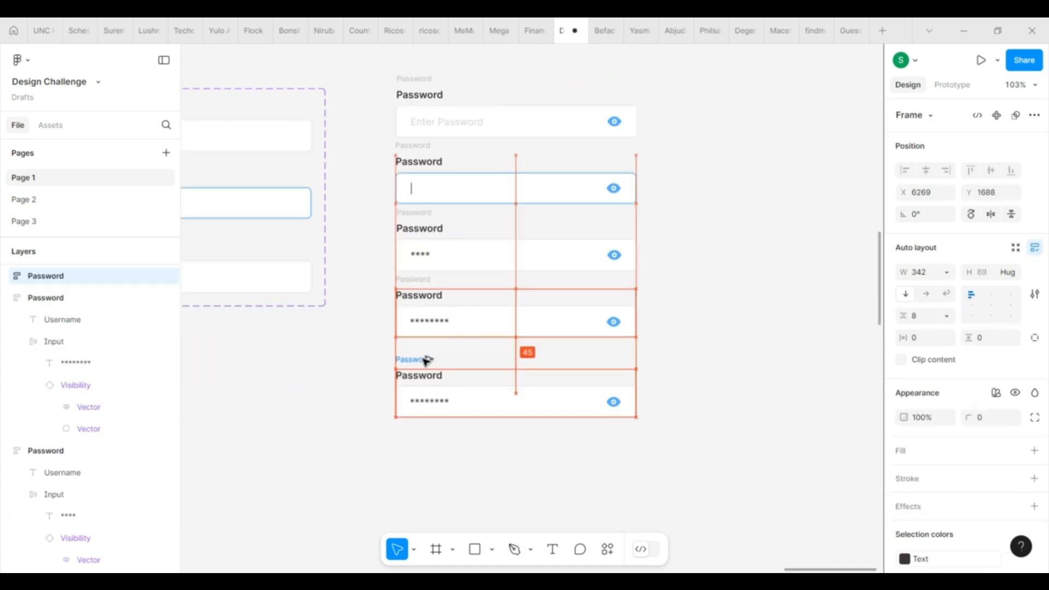
drag(425, 360, 427, 351)
scroll(563, 379, down, 2)
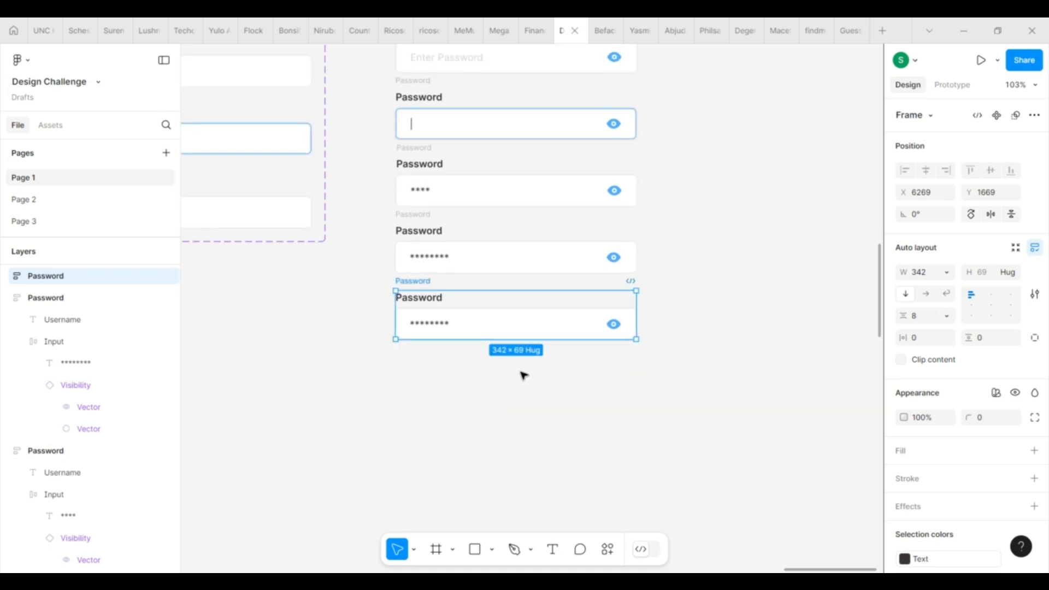
double_click(614, 327)
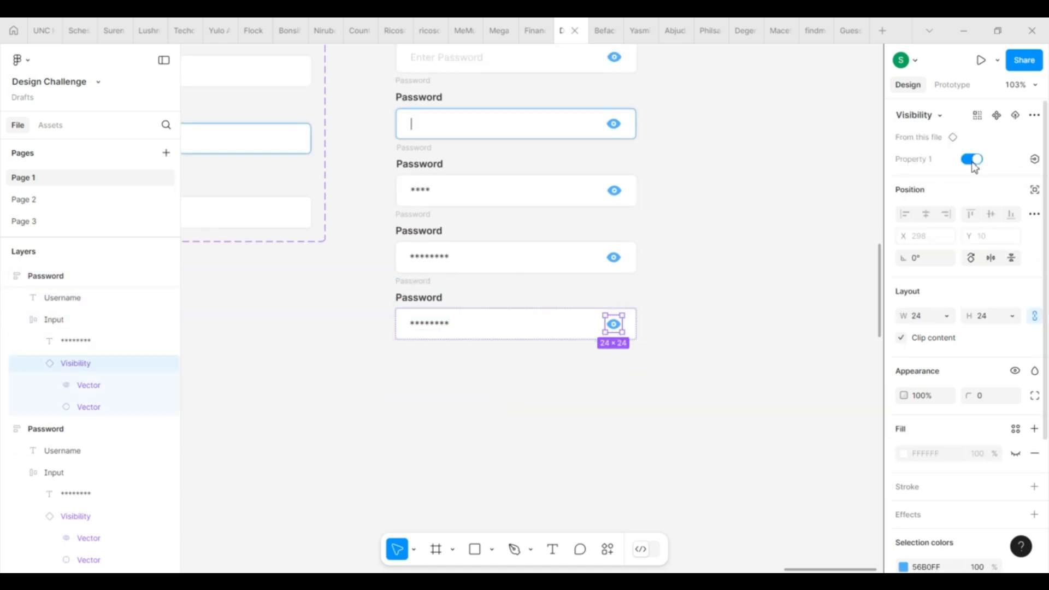
click(972, 159)
double_click(427, 324)
text(Test123)
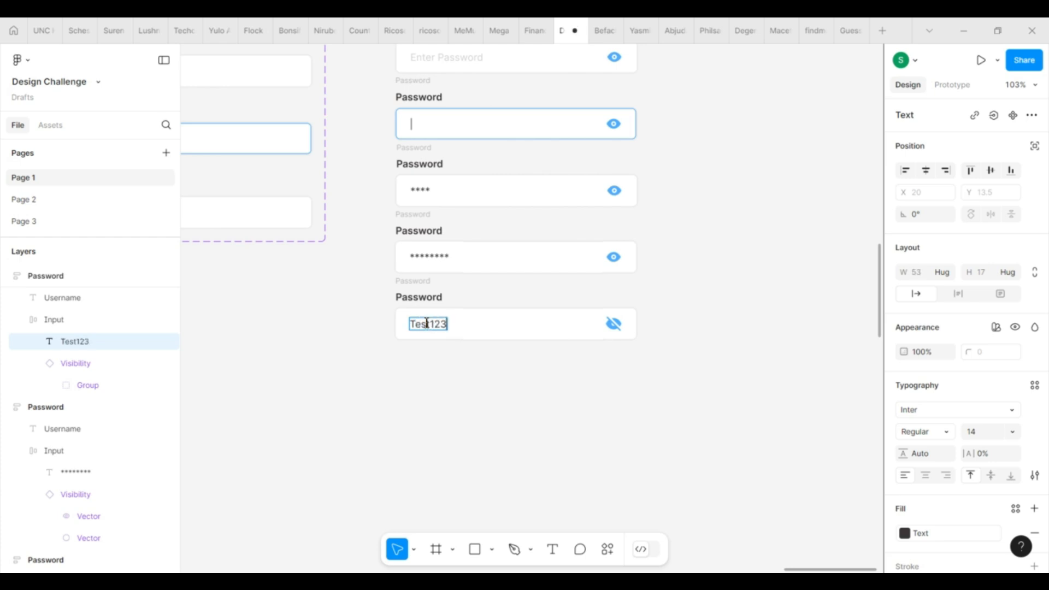
key(Escape)
click(595, 399)
scroll(596, 399, down, 3)
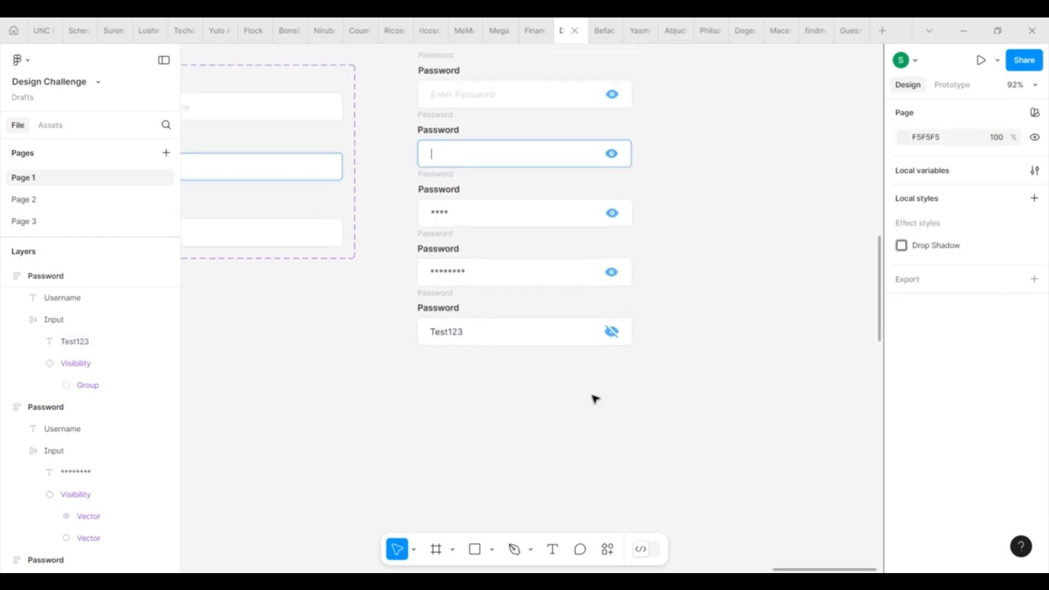
Step: Select all five Password frames and combine them into a component set
drag(418, 70, 666, 401)
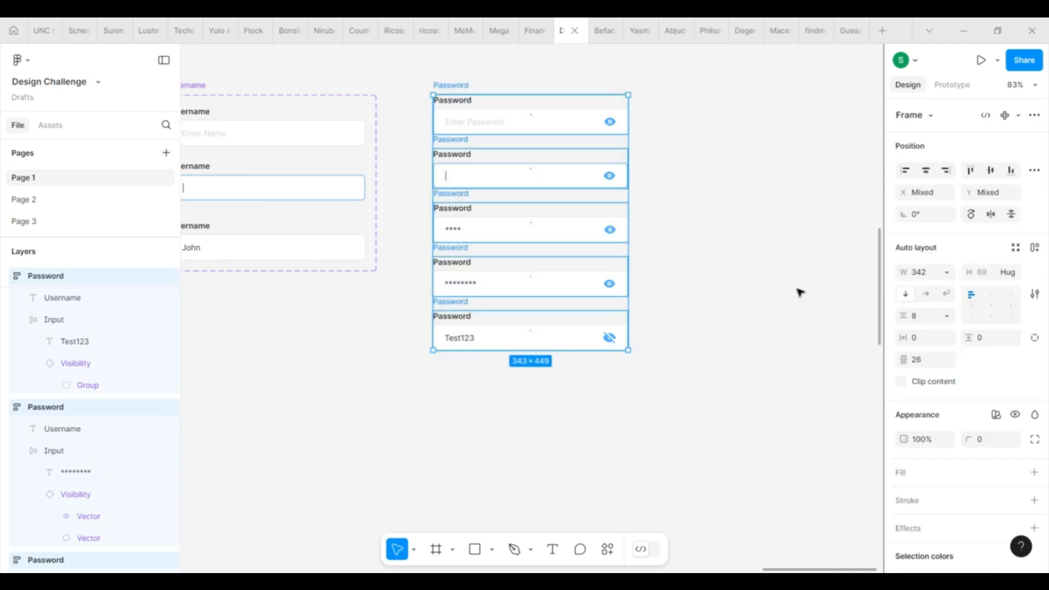
click(1018, 115)
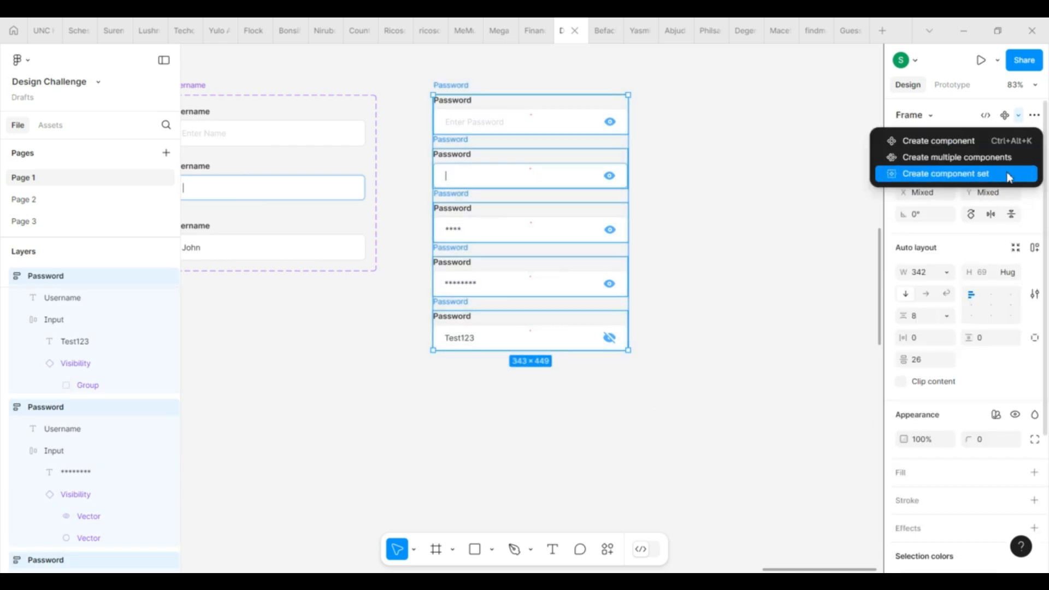
click(1010, 173)
click(626, 127)
scroll(629, 125, up, 2)
scroll(628, 127, up, 1)
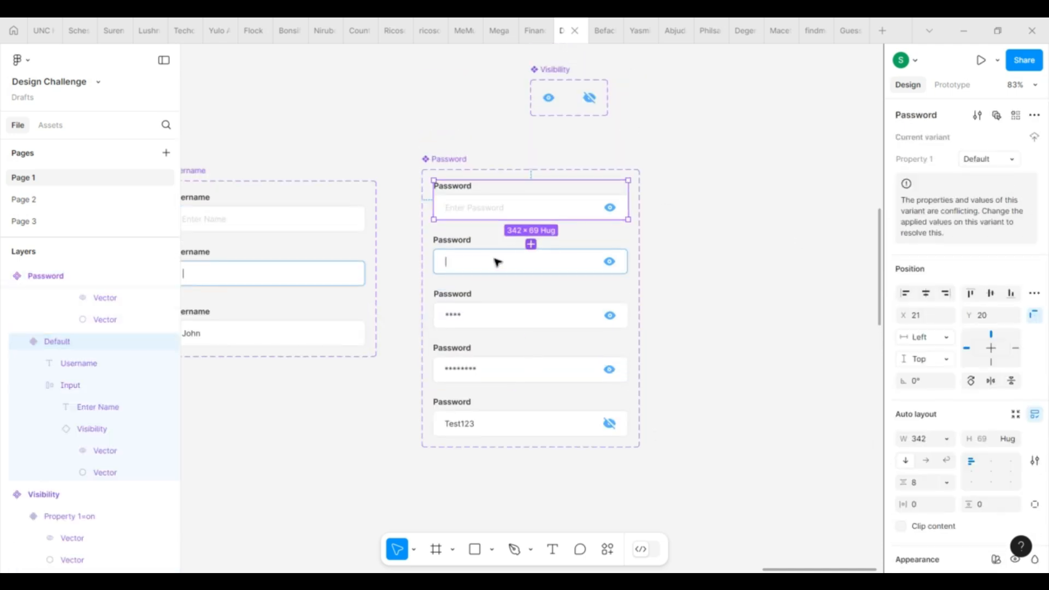
Step: Name the second and third variants' Property 1 values Active and Filled1
click(576, 238)
click(992, 159)
text(Active)
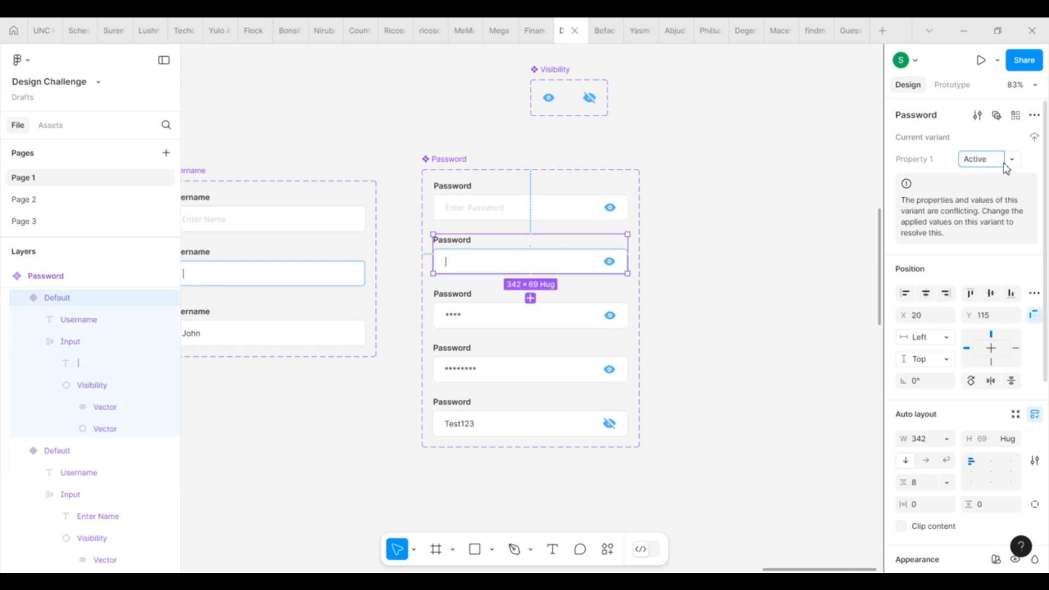
key(Return)
click(598, 317)
click(987, 163)
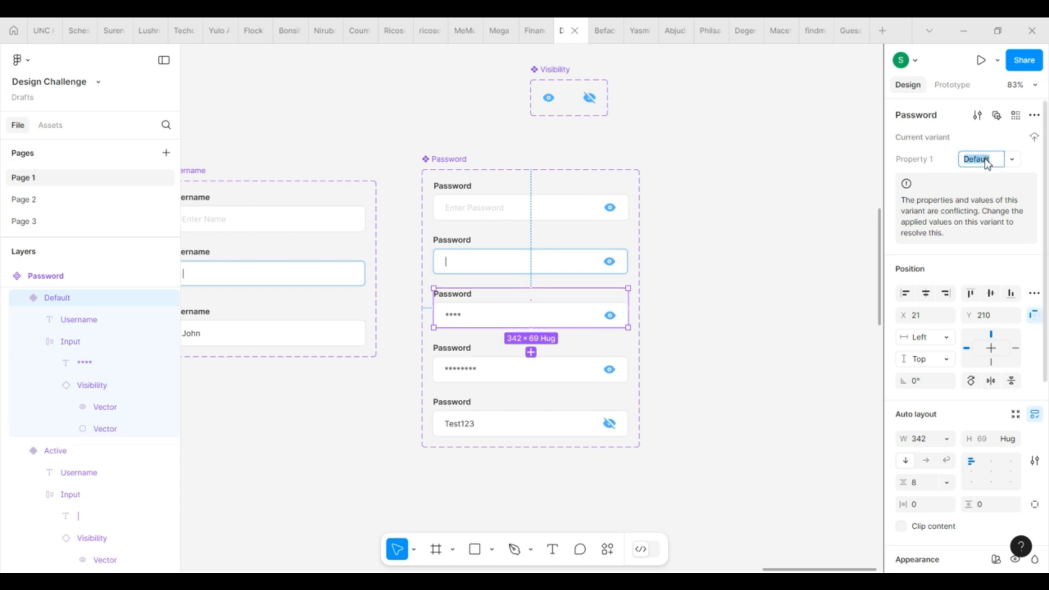
text(Filled1)
key(Return)
Step: Name the fourth and fifth variants' Property 1 values Filled2 and Filled3
click(611, 369)
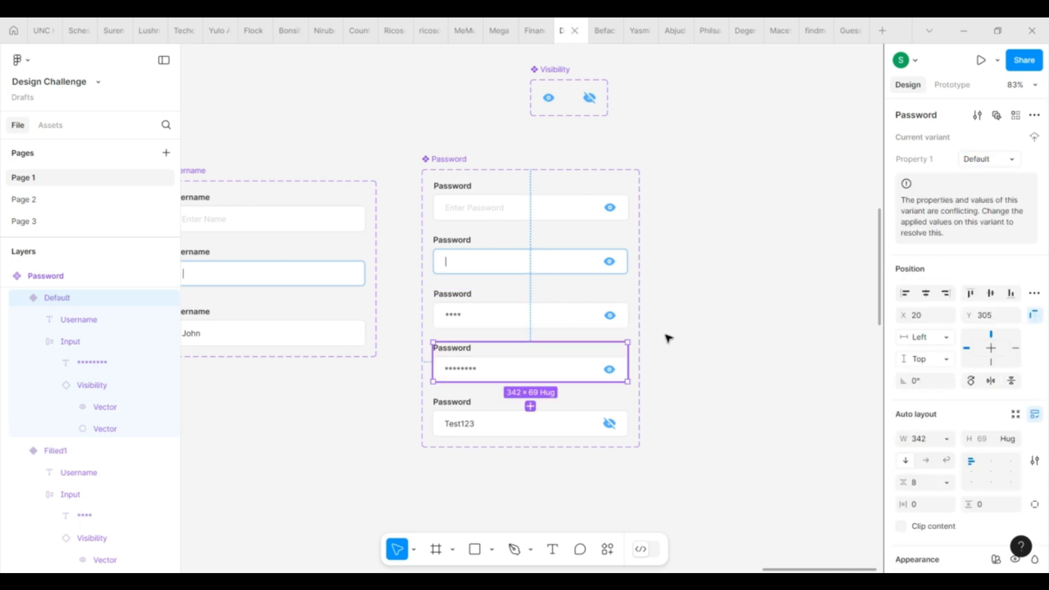
click(990, 165)
text(Fi)
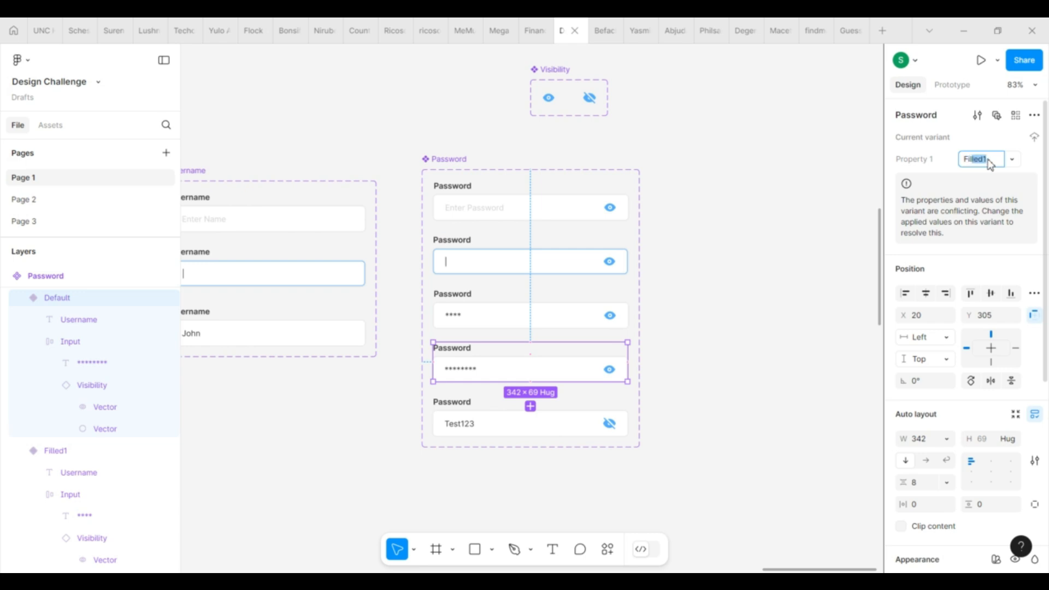
text(lled2)
key(Return)
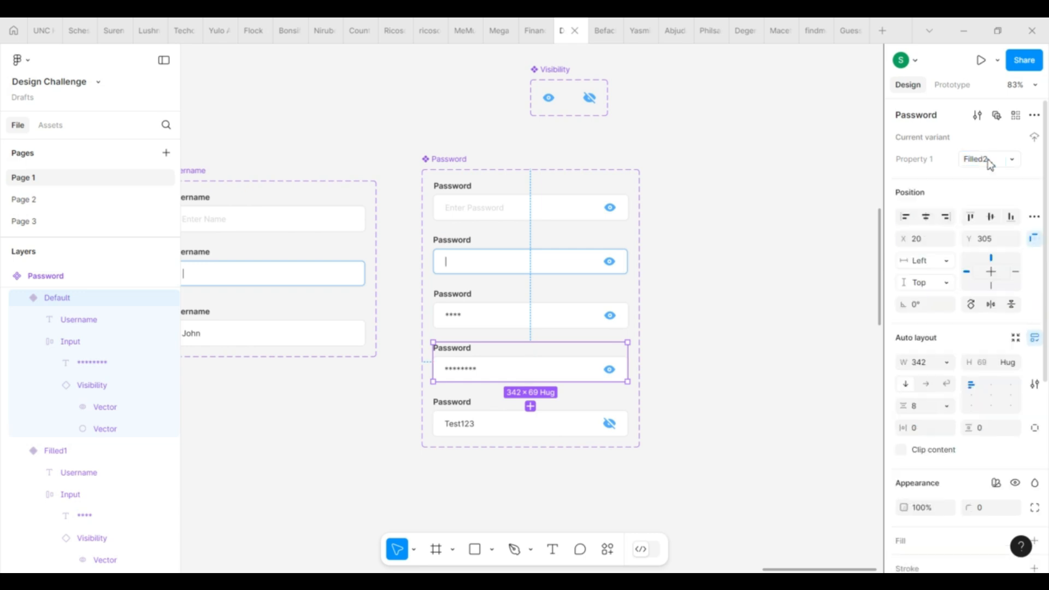
key(Tab)
click(987, 166)
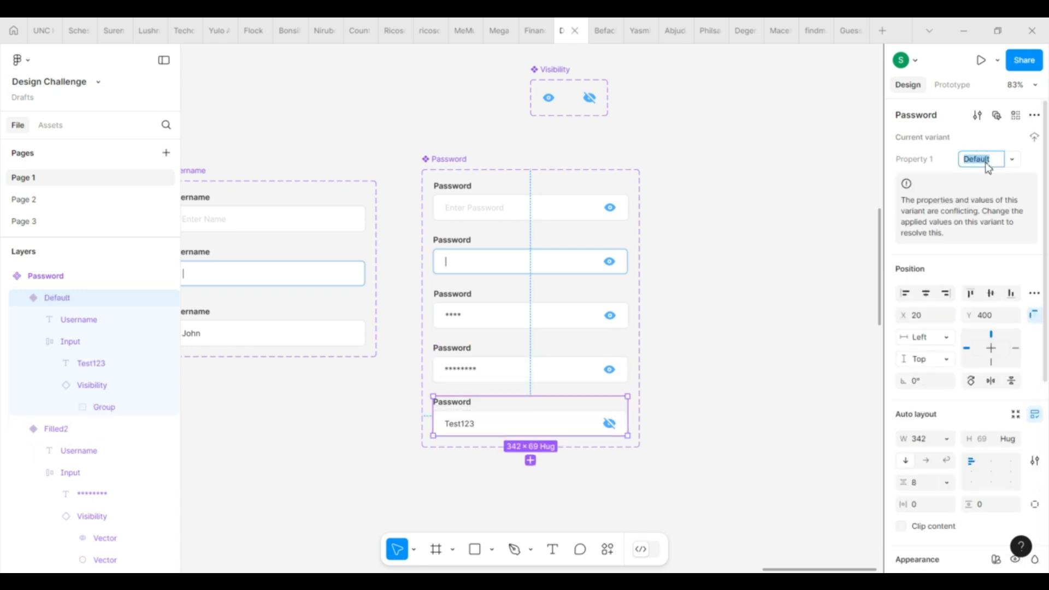
text(Filled)
key(Return)
Step: In Local variables, create a string variable Username with the value Default
click(768, 319)
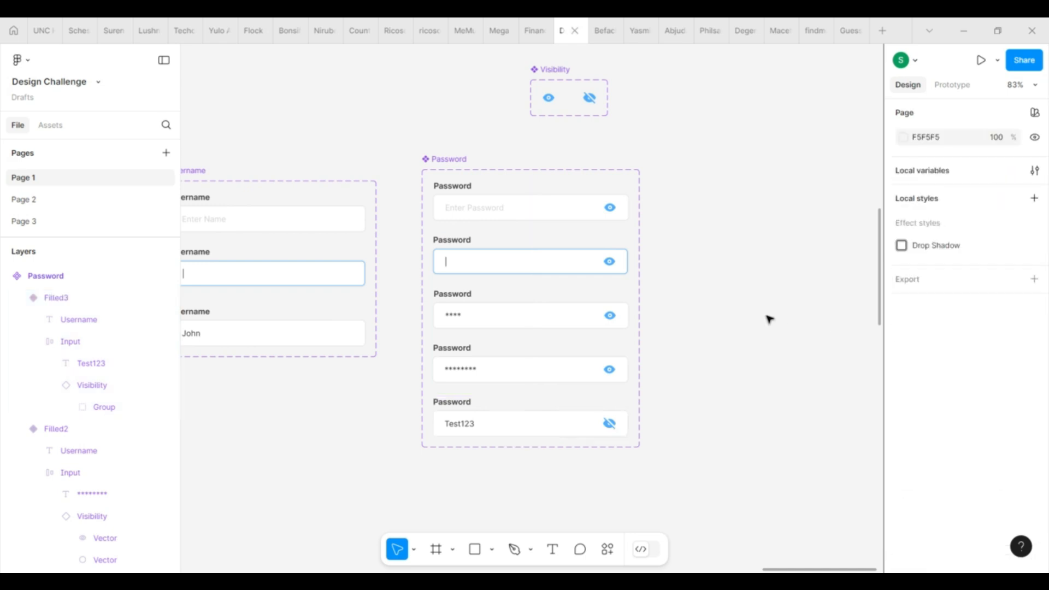
scroll(770, 319, down, 3)
scroll(769, 319, down, 1)
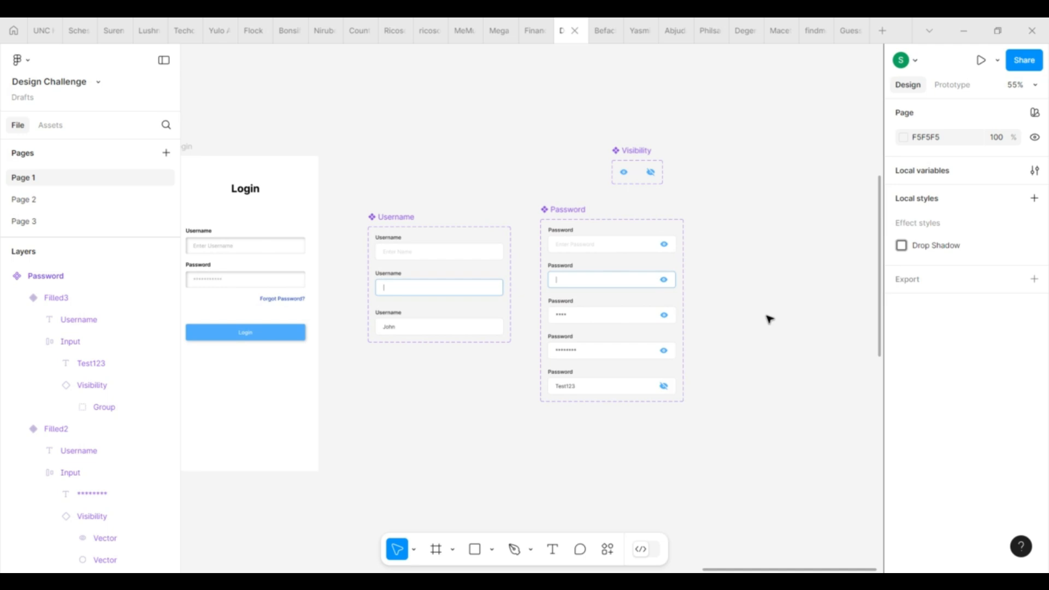
click(1036, 170)
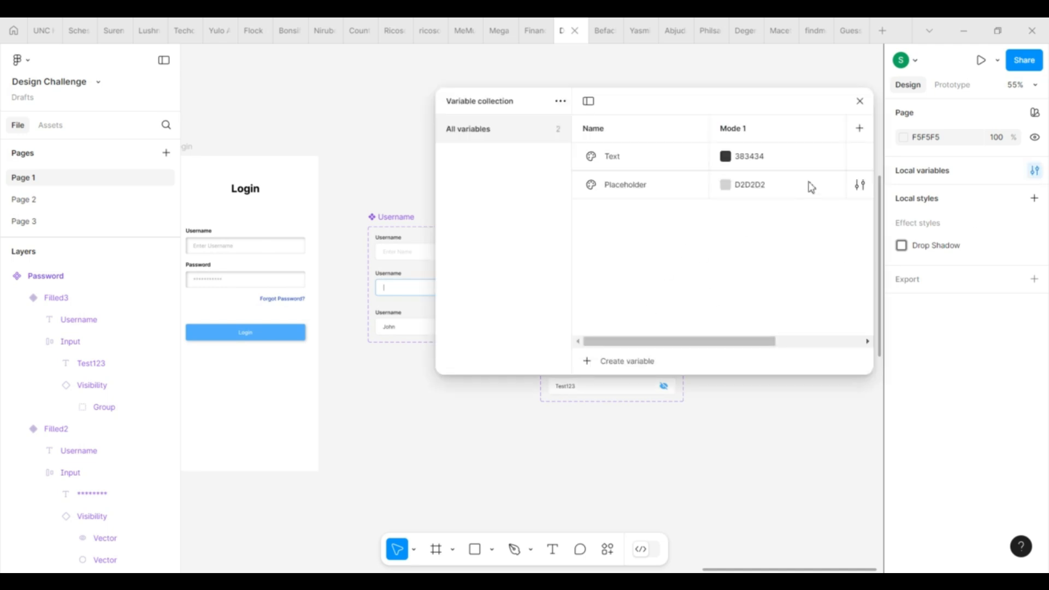
click(587, 362)
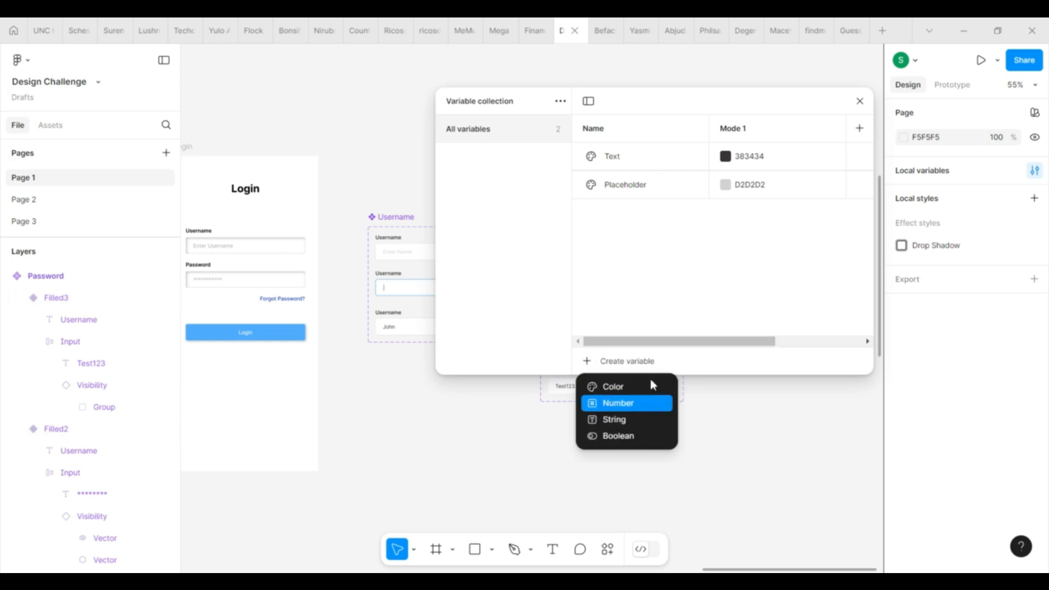
click(649, 423)
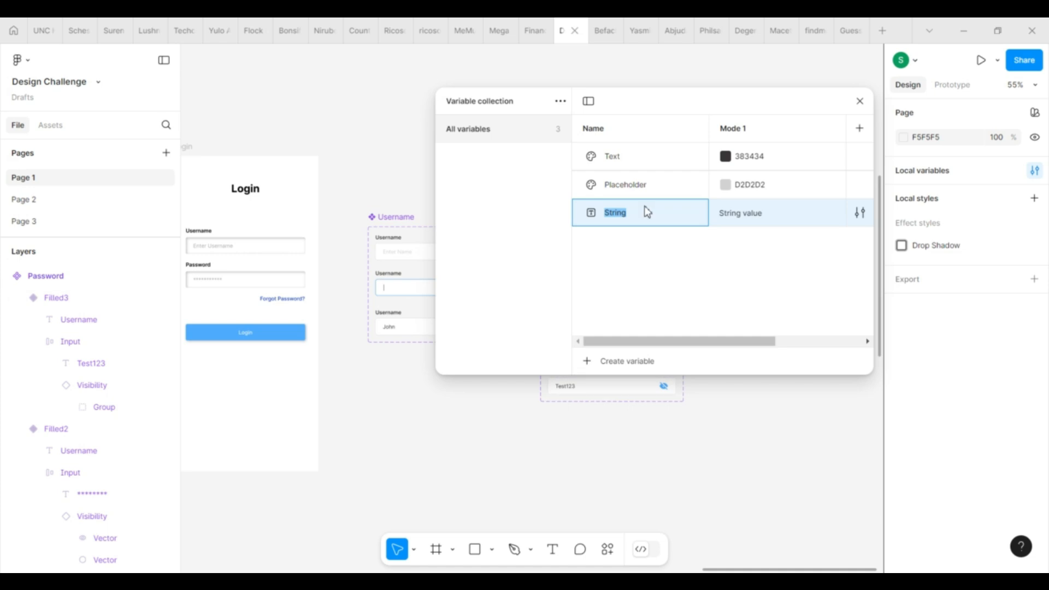
text(Us)
click(756, 216)
double_click(756, 216)
key(ctrl+a)
text(D)
key(Return)
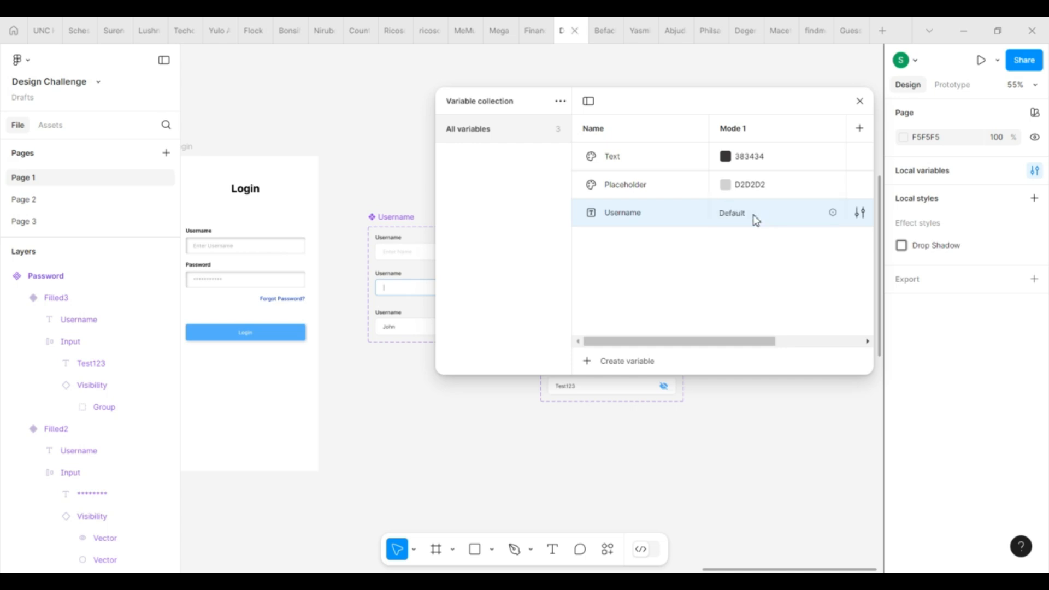
Step: Add a second string variable, Password, also set to Default
click(590, 362)
click(627, 420)
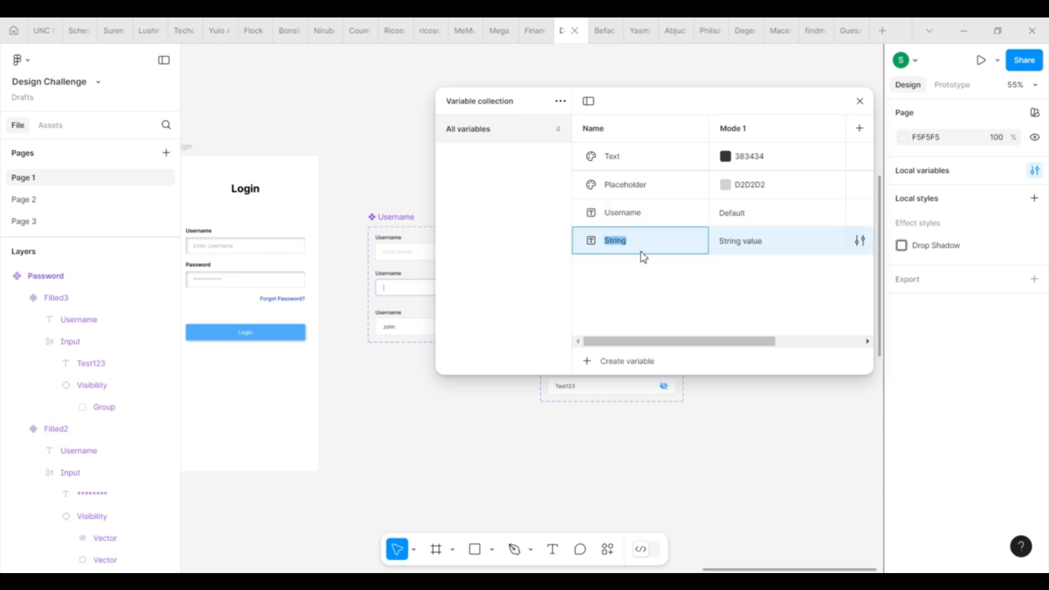
text(Password)
click(756, 239)
text(Default)
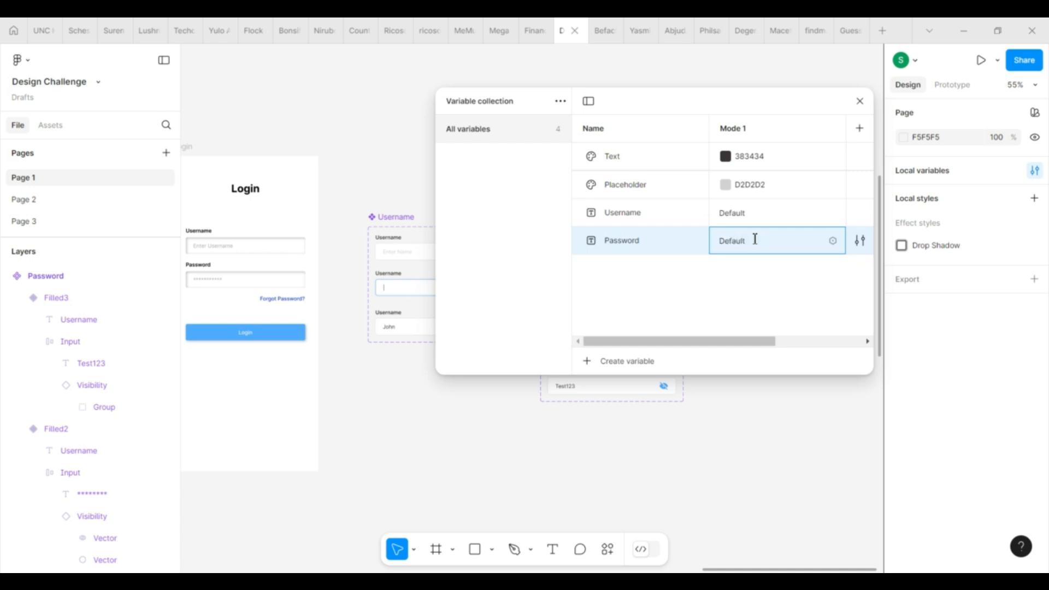
key(Return)
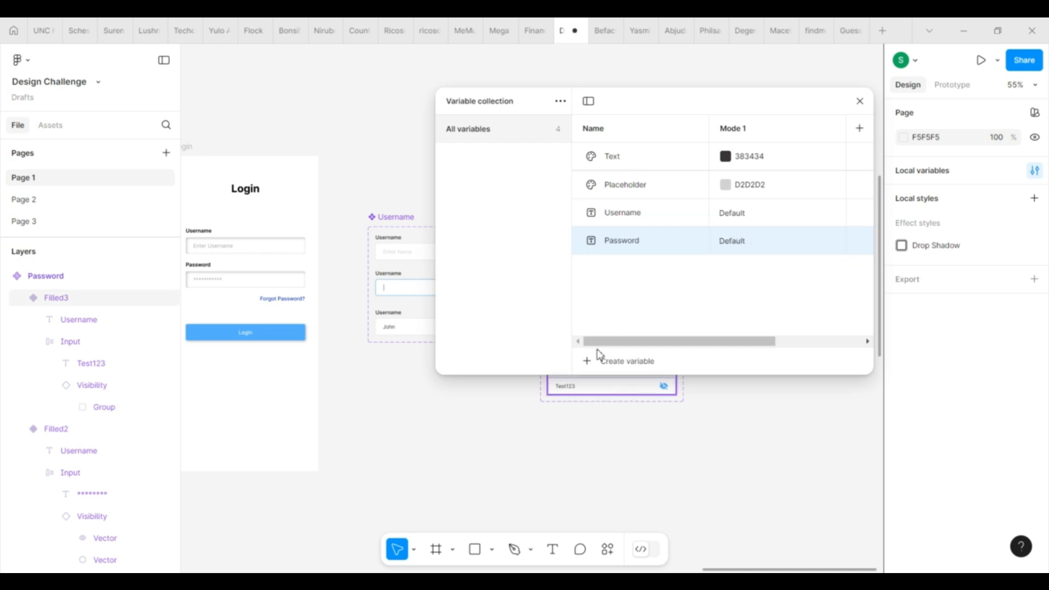
click(587, 363)
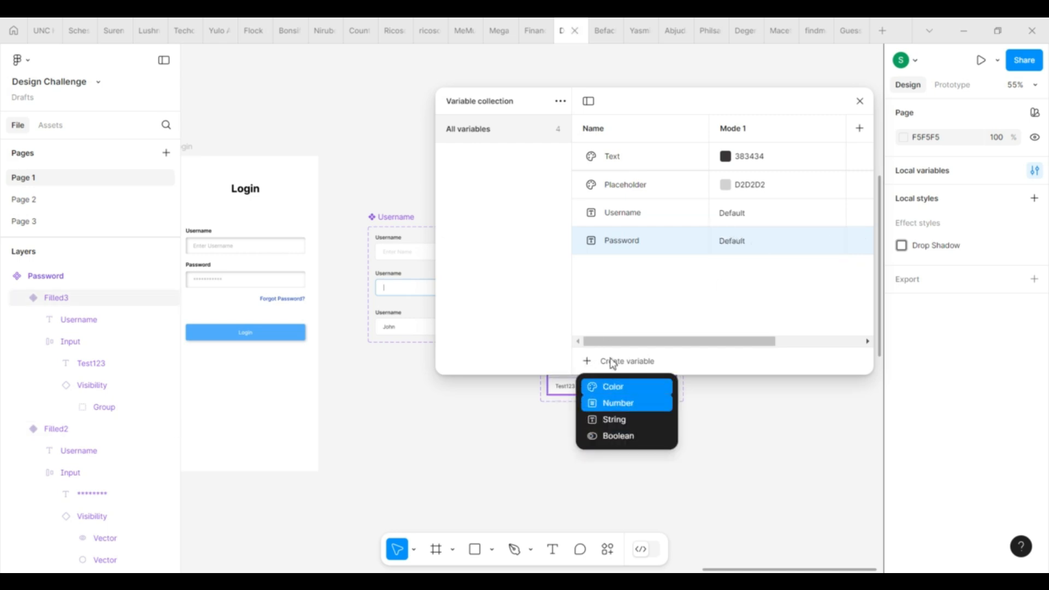
Step: Create a Boolean variable Error Visibility and set it to True
click(631, 438)
text(En)
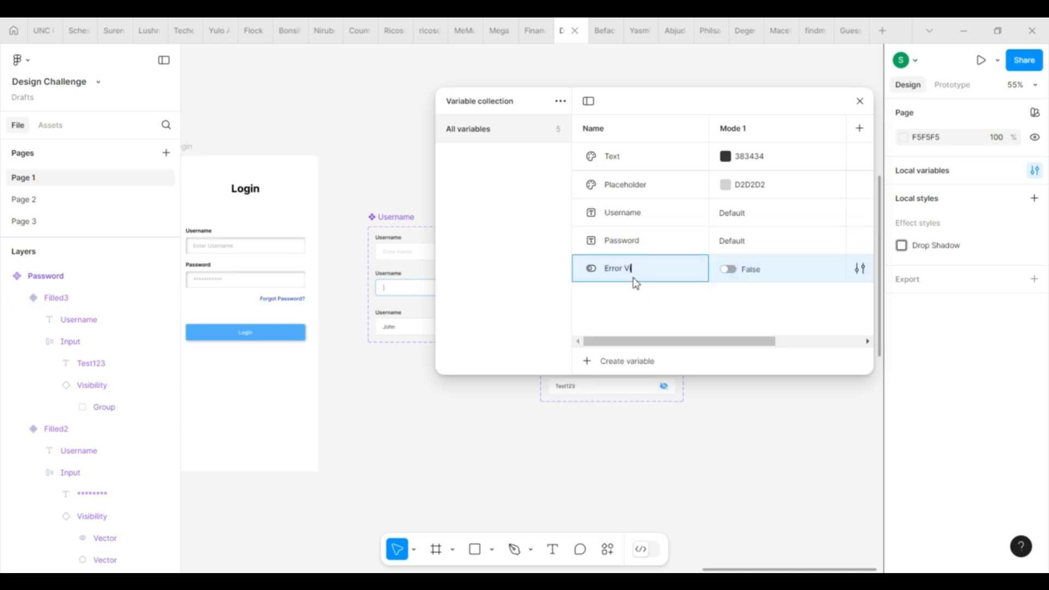
text(ror Visibility)
click(730, 270)
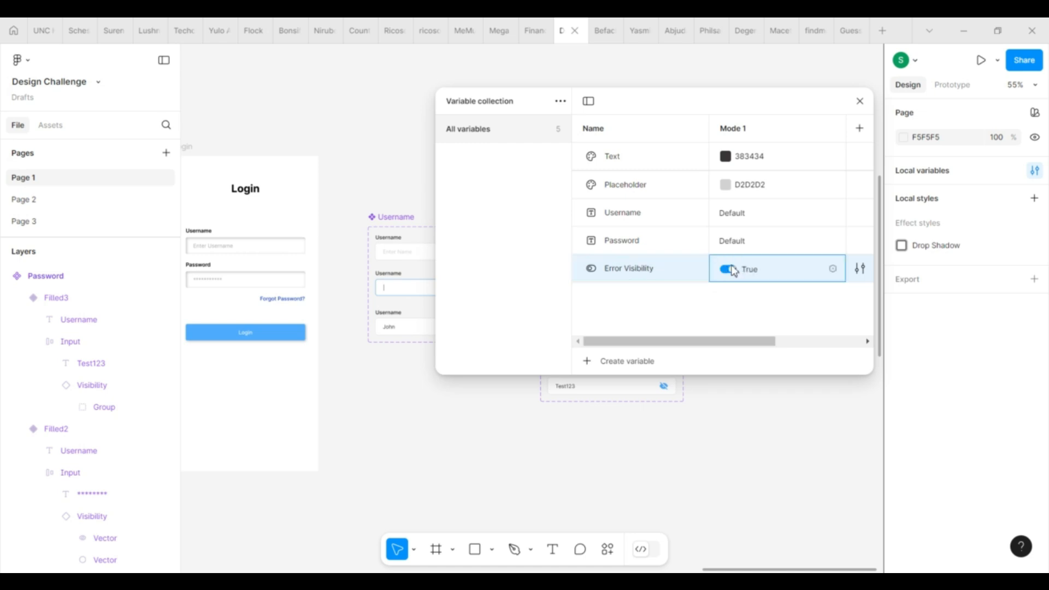
click(730, 270)
click(729, 270)
click(680, 313)
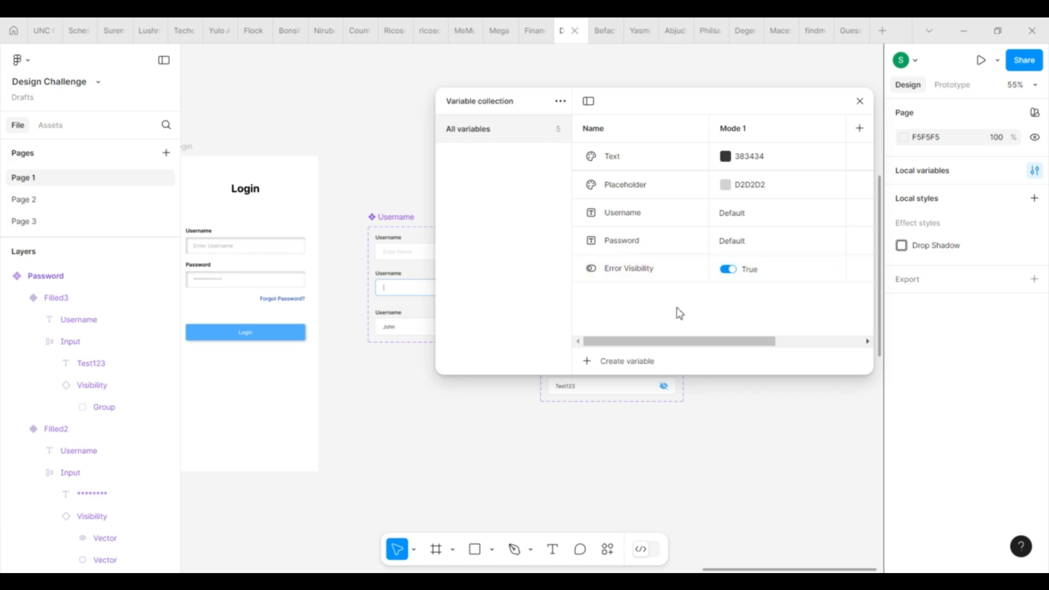
Step: Add a string variable Error Message with the value Error
click(588, 370)
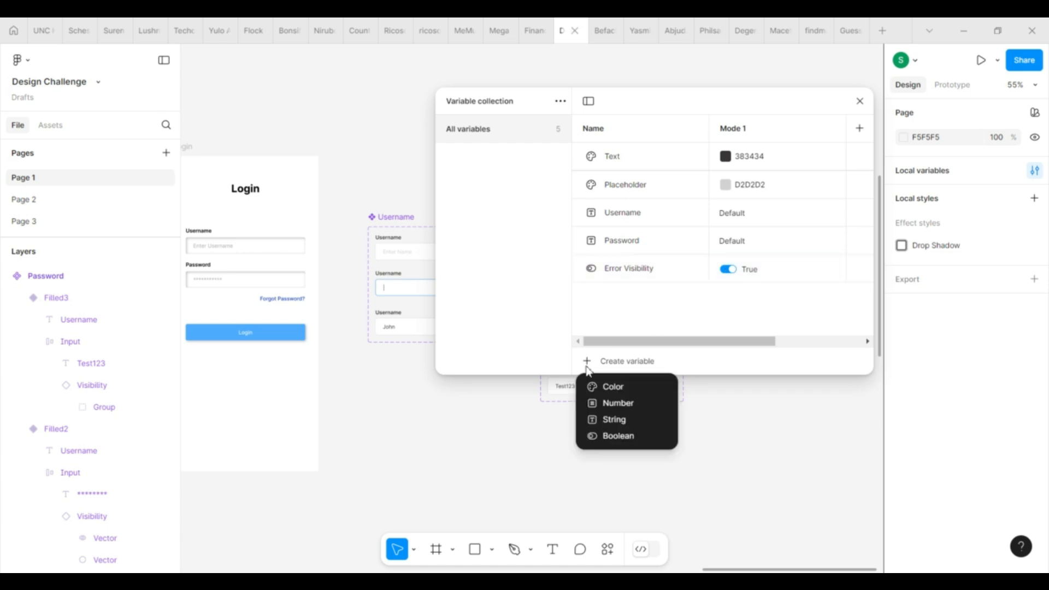
click(623, 419)
text(Error Me)
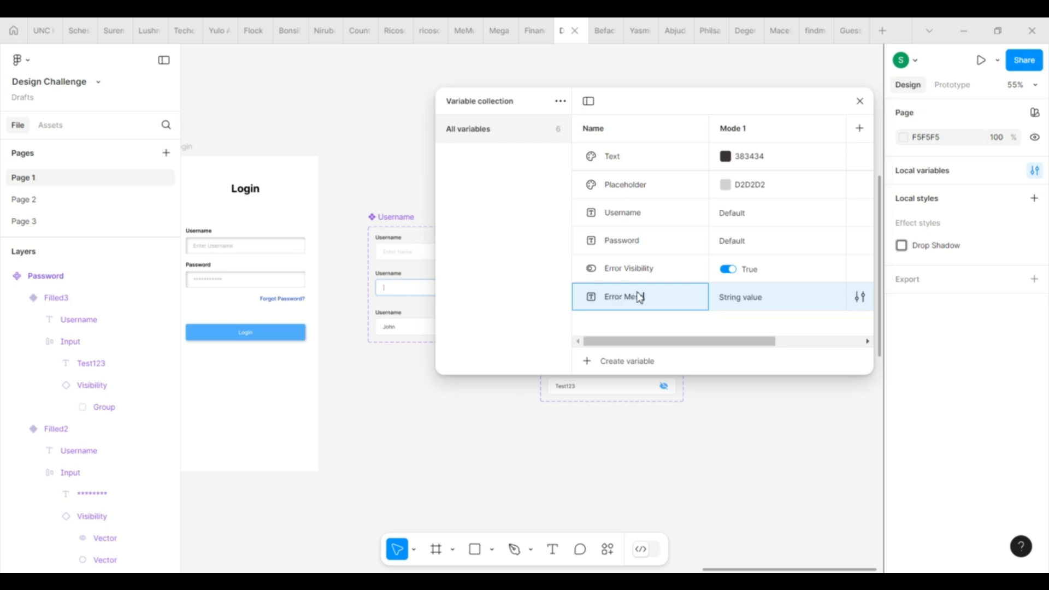
text(ssage)
click(758, 296)
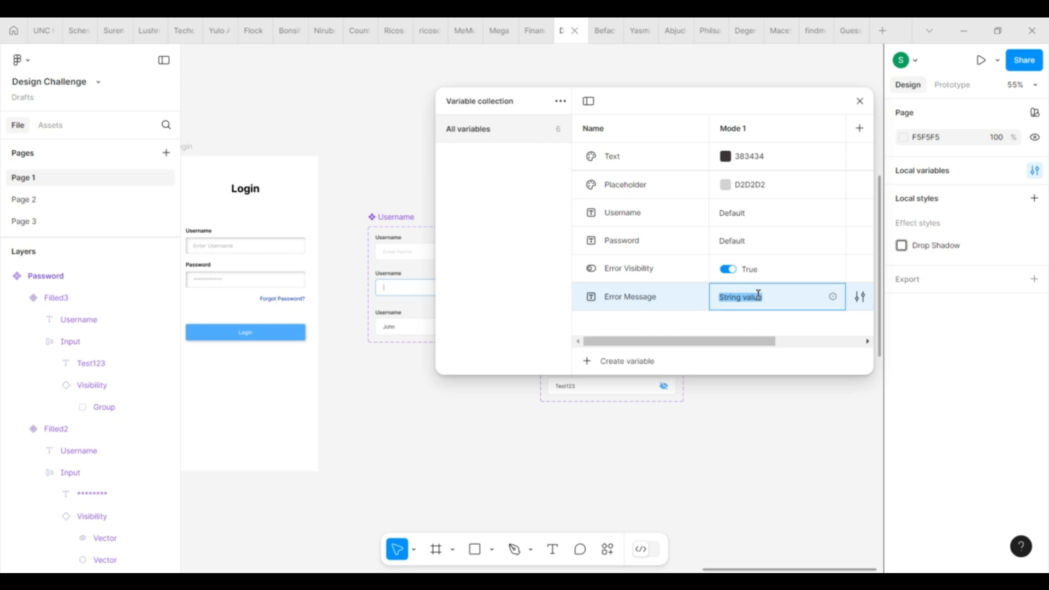
text(Error)
key(Return)
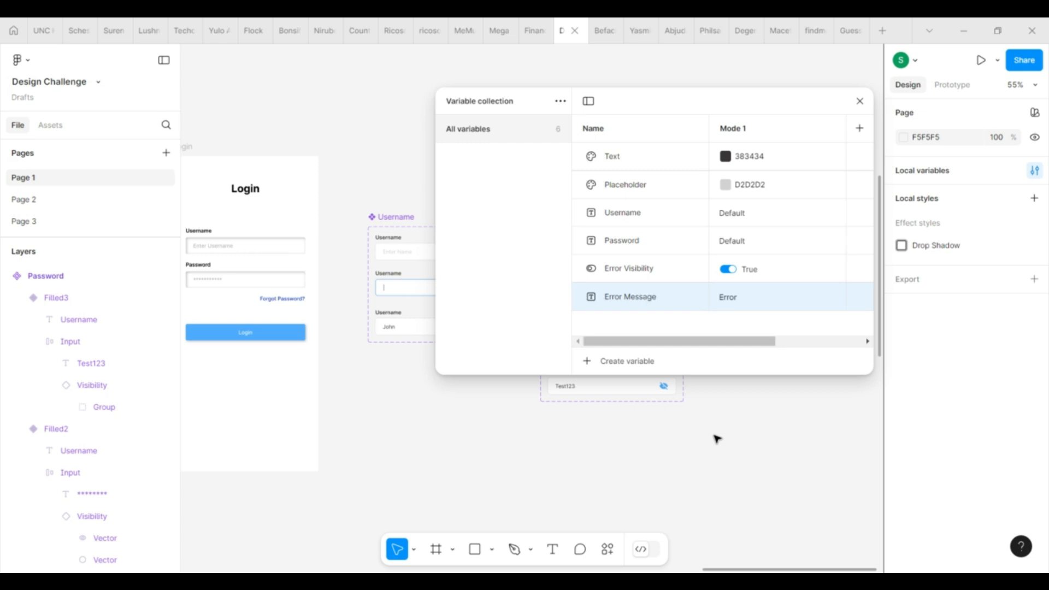
Step: Create a new text layer reading 'Error' beneath the Username component set and select it
click(553, 549)
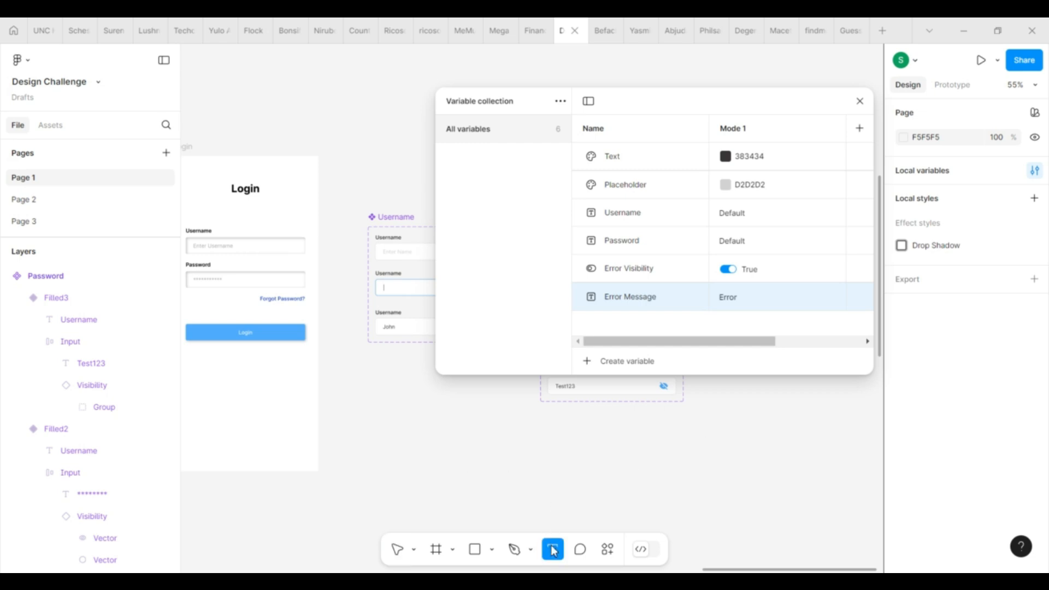
click(393, 360)
scroll(393, 361, up, 6)
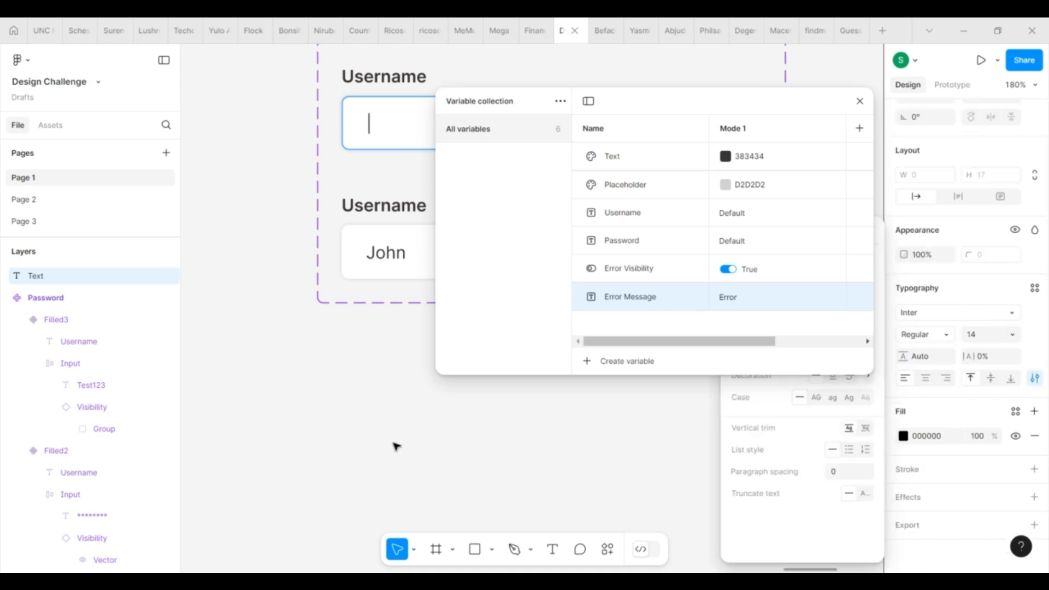
text(Error)
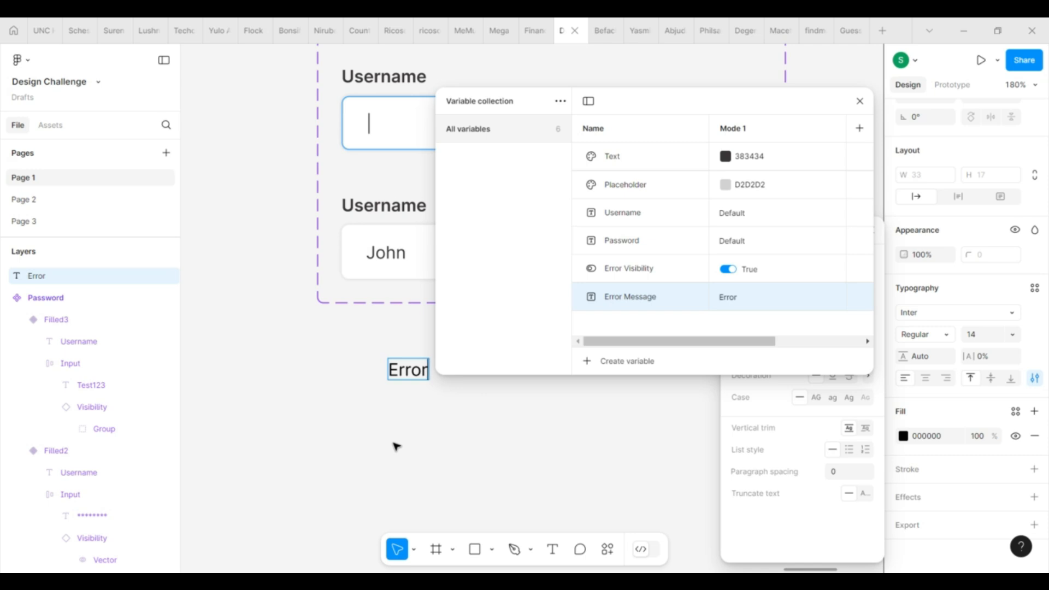
key(Escape)
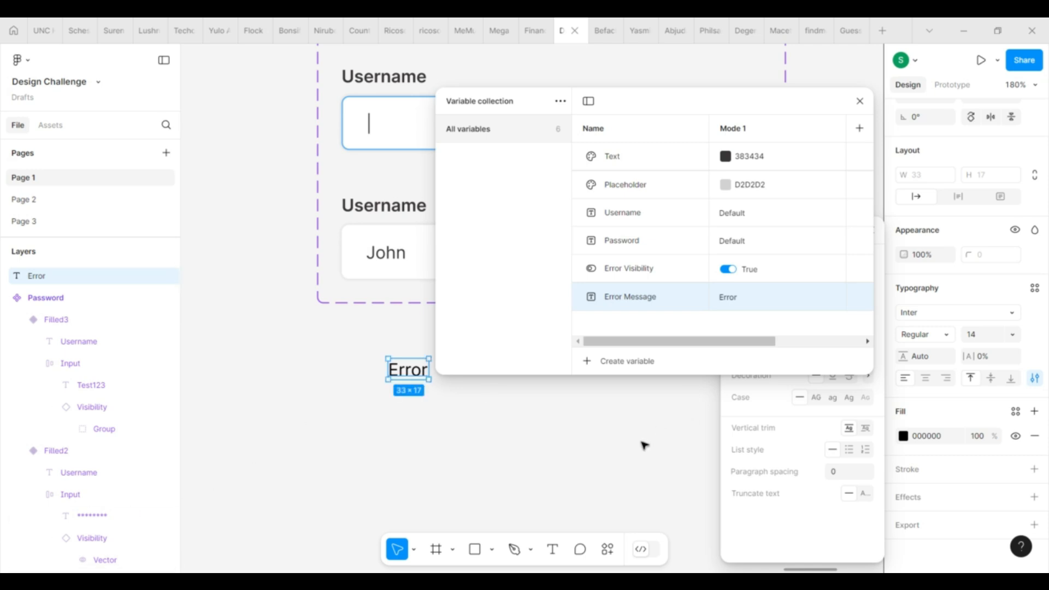
click(645, 446)
click(417, 375)
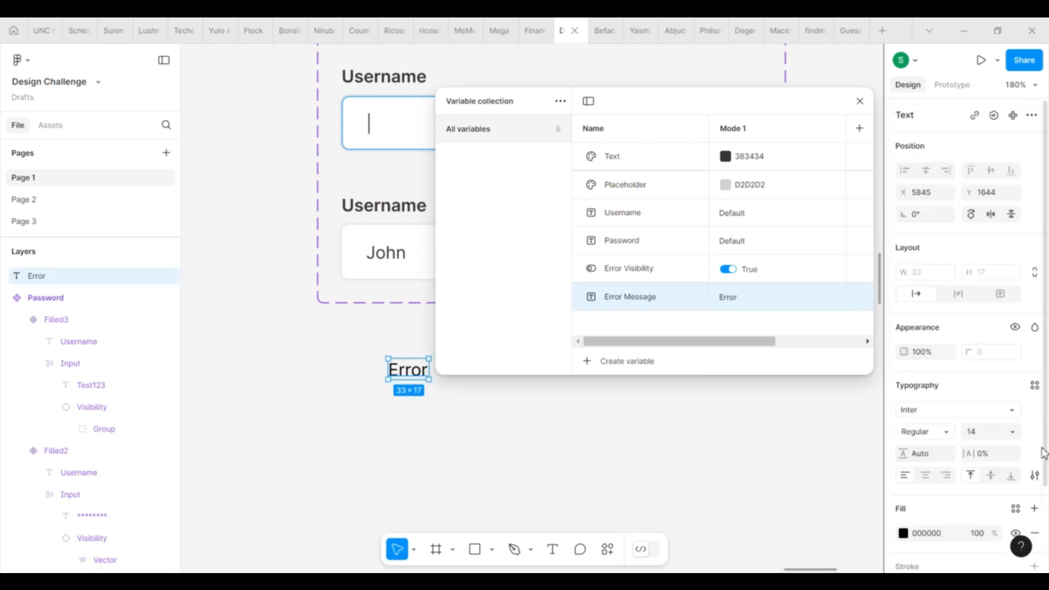
scroll(984, 499, down, 2)
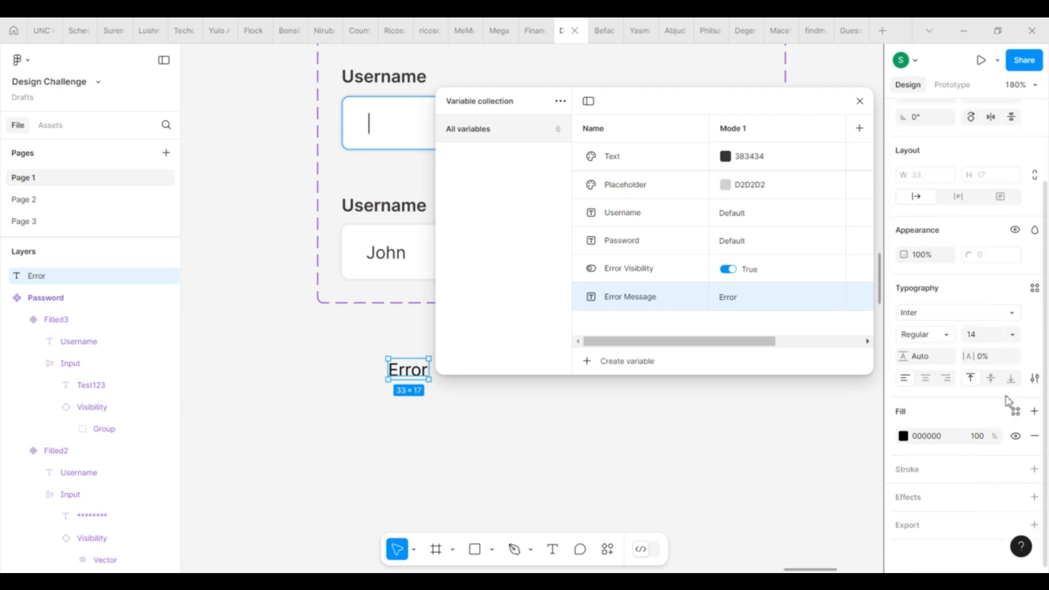
scroll(1009, 402, up, 2)
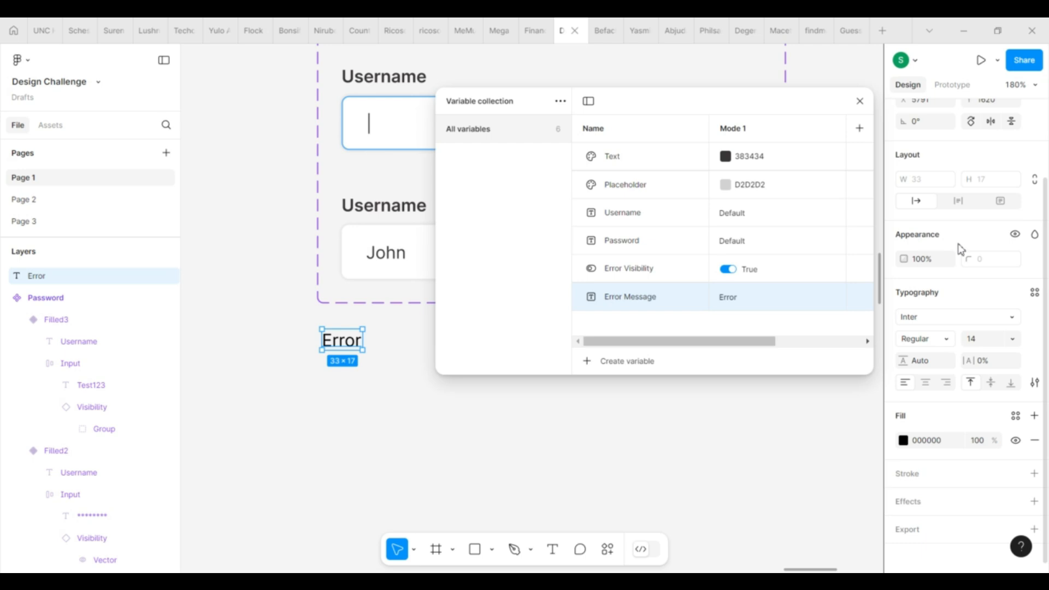
scroll(960, 249, up, 2)
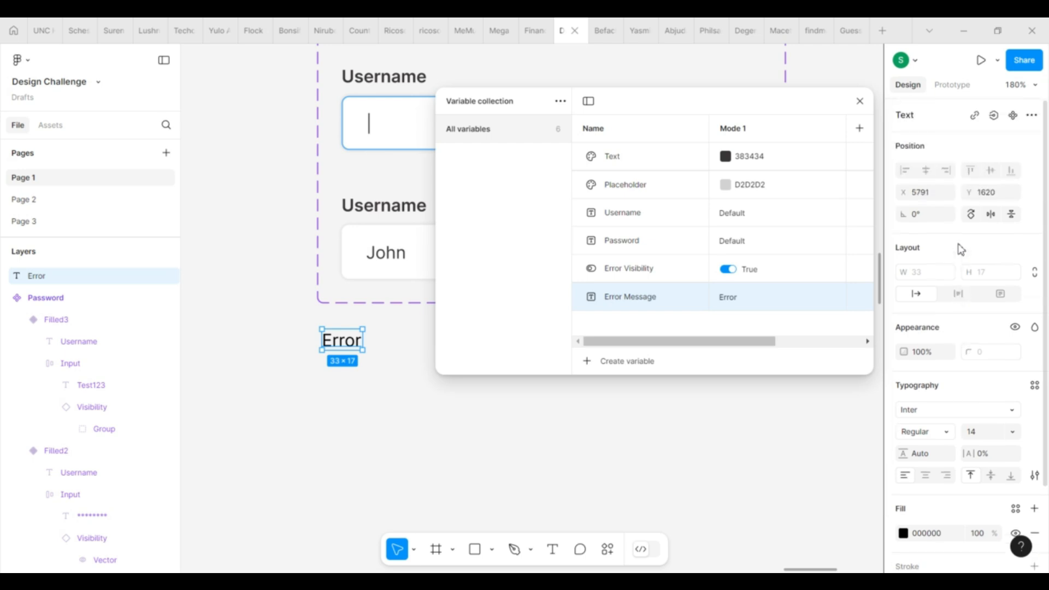
Step: Bind the Error text's content to the Error Message variable
click(996, 116)
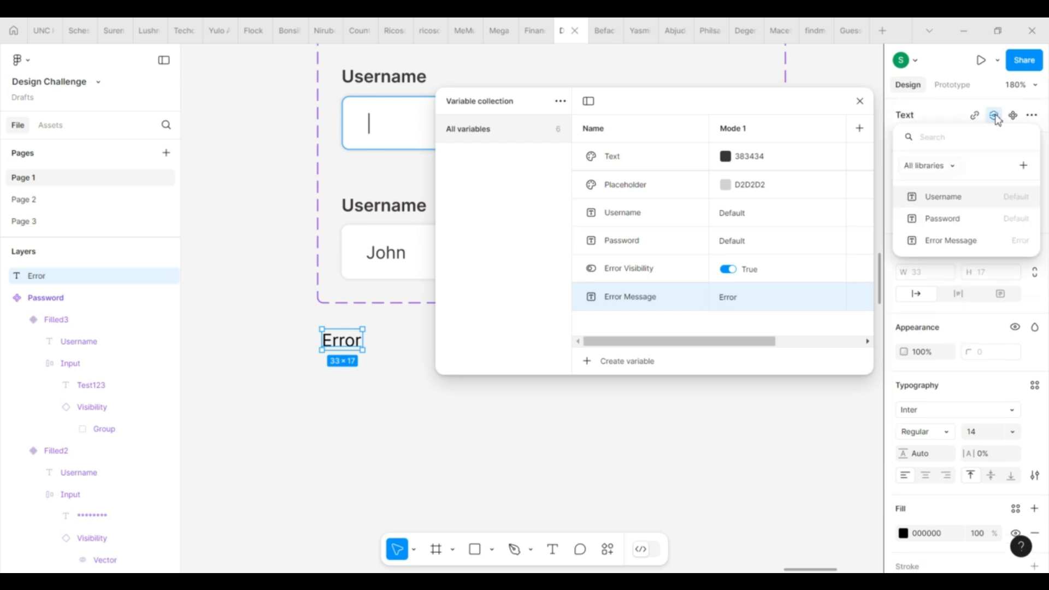
click(976, 246)
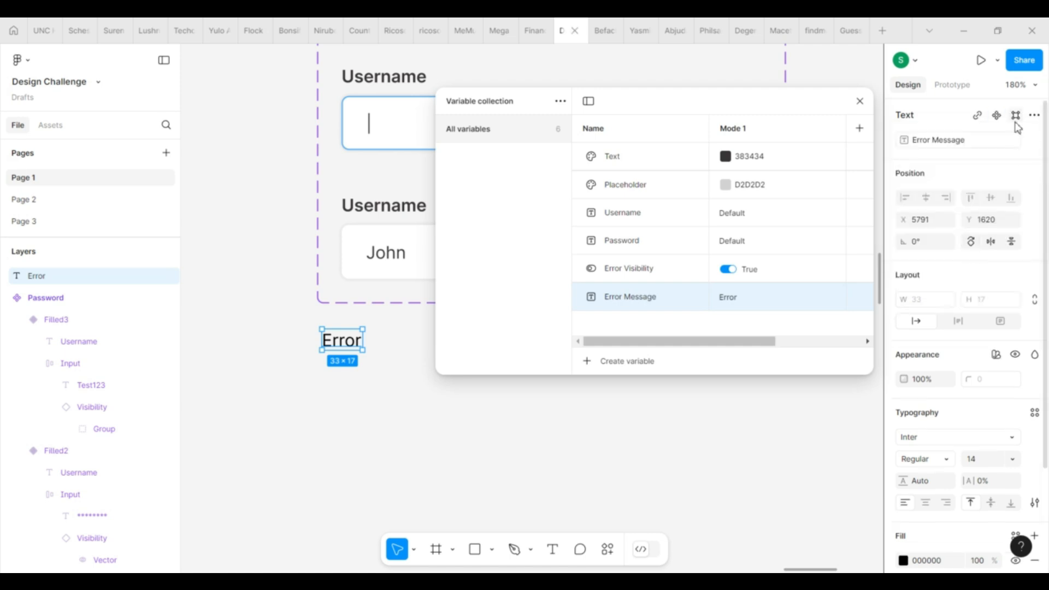
click(1036, 115)
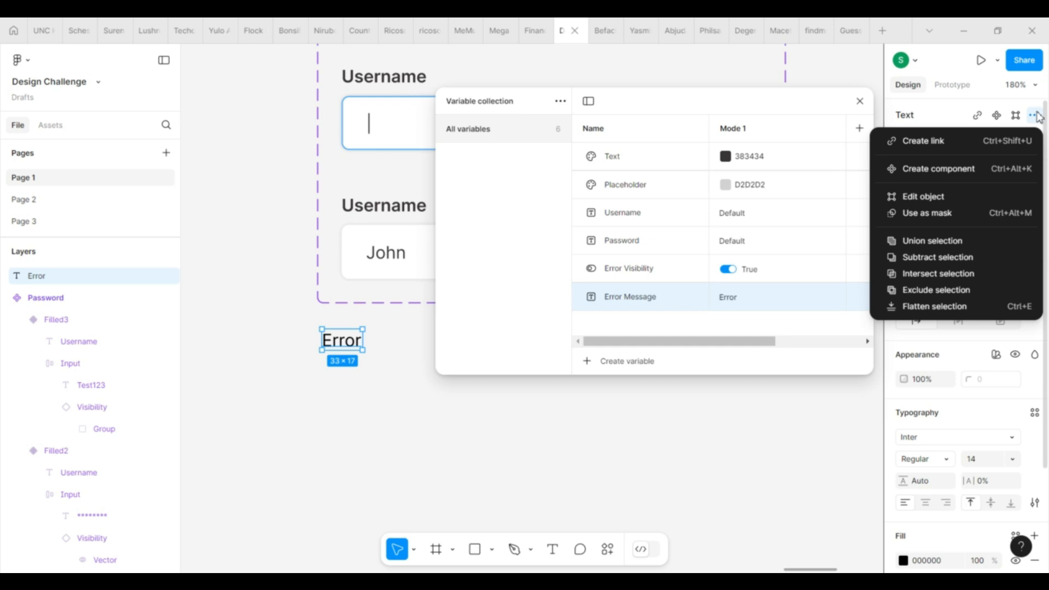
click(963, 114)
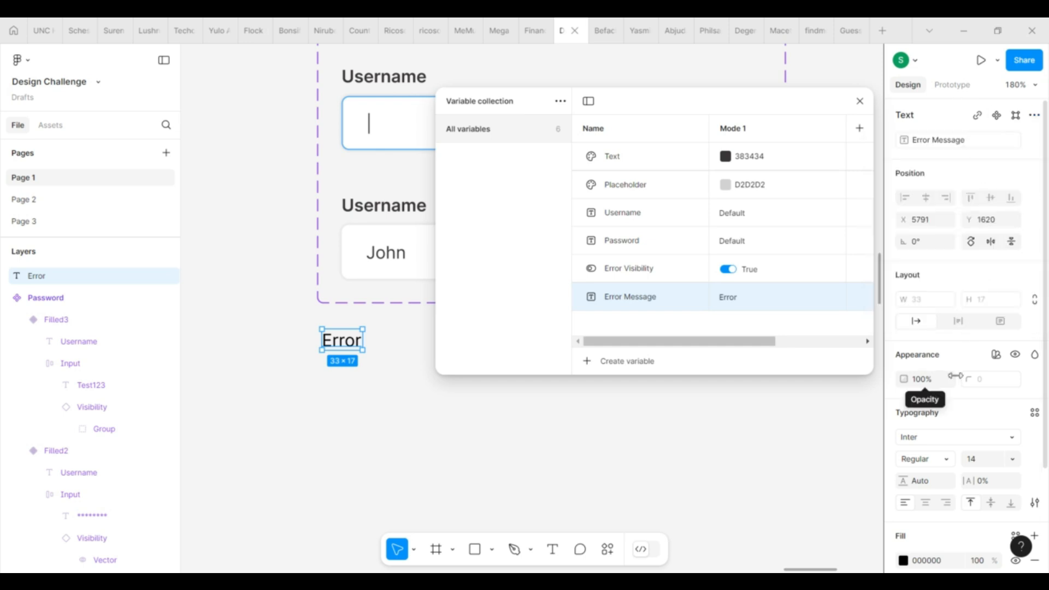
scroll(923, 383, down, 2)
click(925, 315)
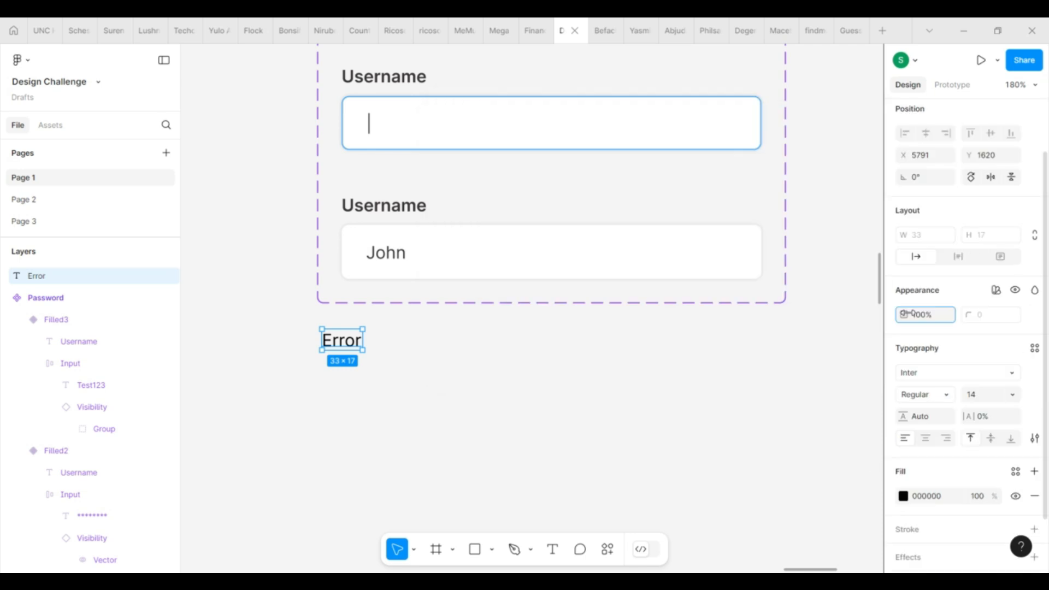
Step: Bind the Error text's layer visibility to the Error Visibility variable
click(1017, 295)
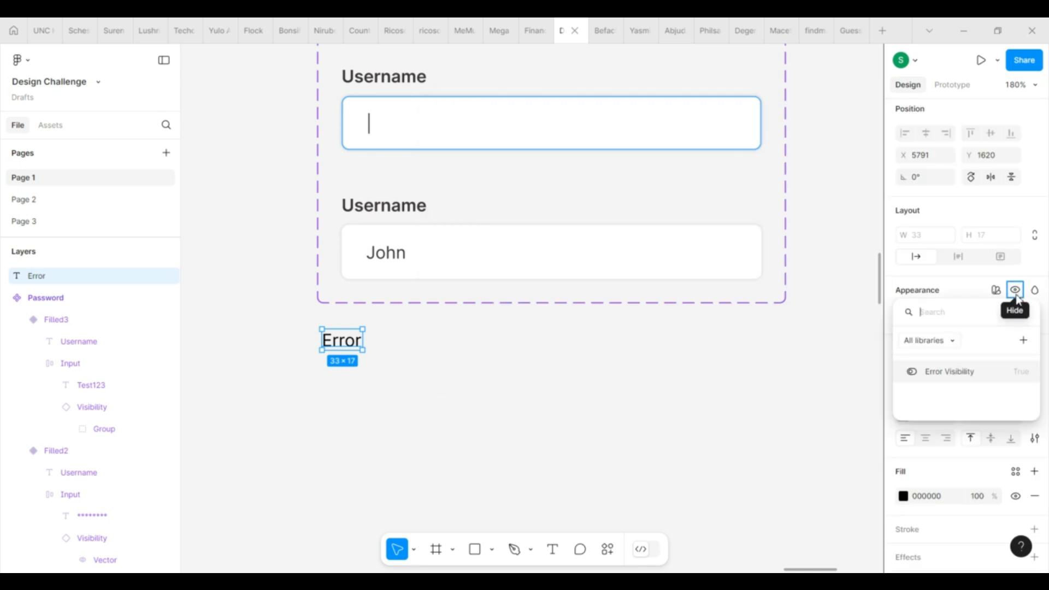
click(974, 377)
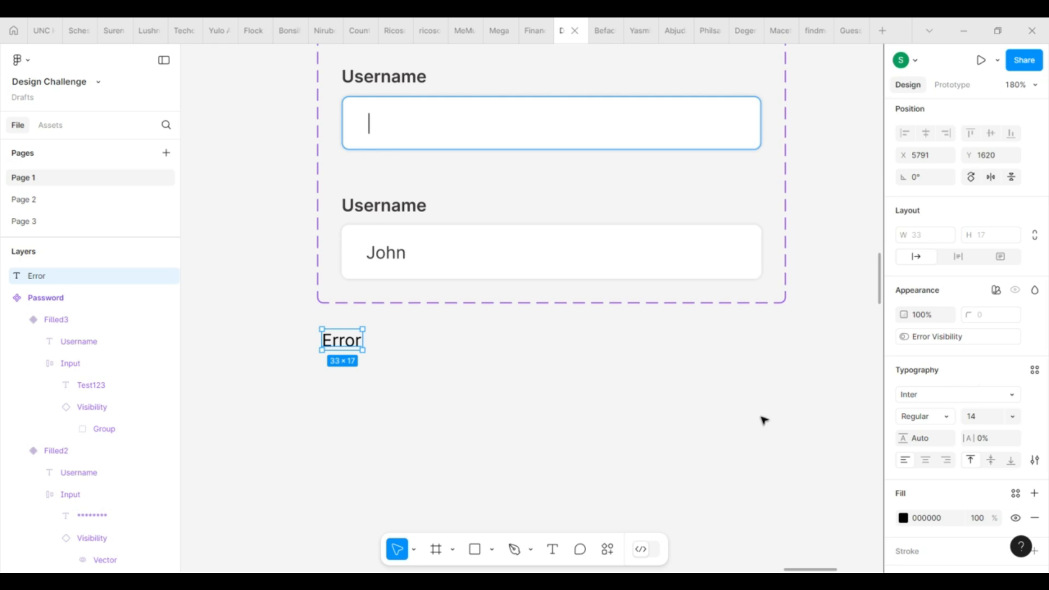
scroll(787, 372, down, 3)
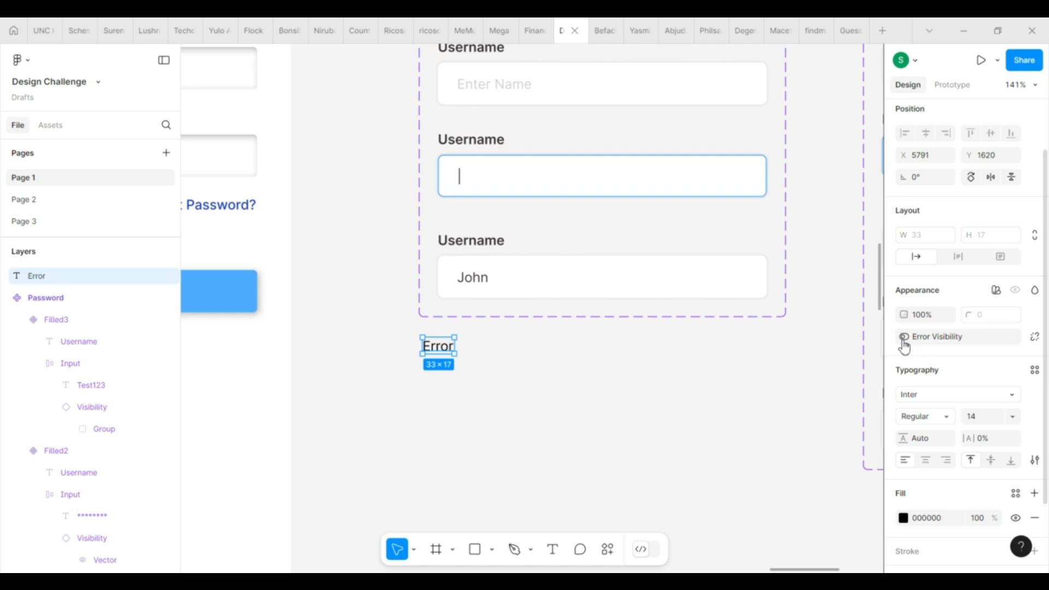
click(745, 403)
click(450, 346)
scroll(691, 445, down, 3)
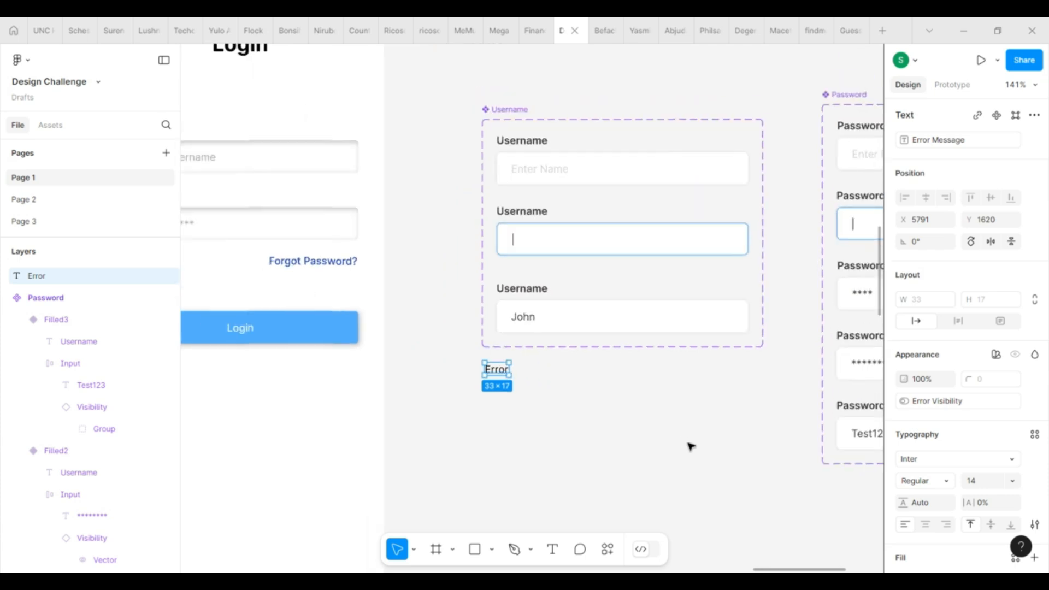
click(655, 482)
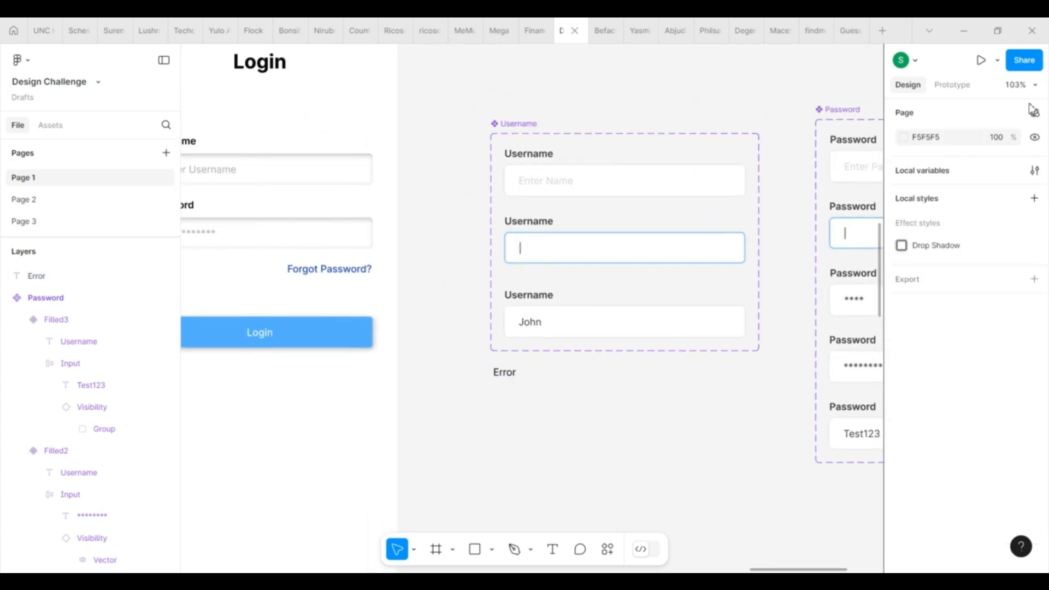
Step: Test toggling Error Visibility in Local variables, leaving it False in Mode 1
click(1035, 170)
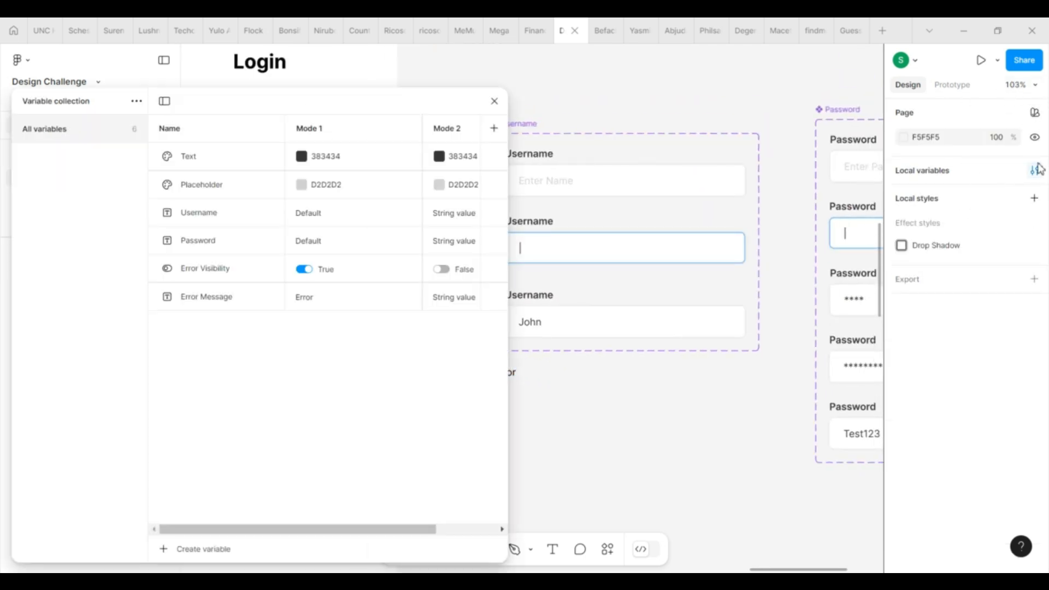
click(304, 269)
drag(386, 110, 306, 107)
click(227, 269)
scroll(443, 432, up, 3)
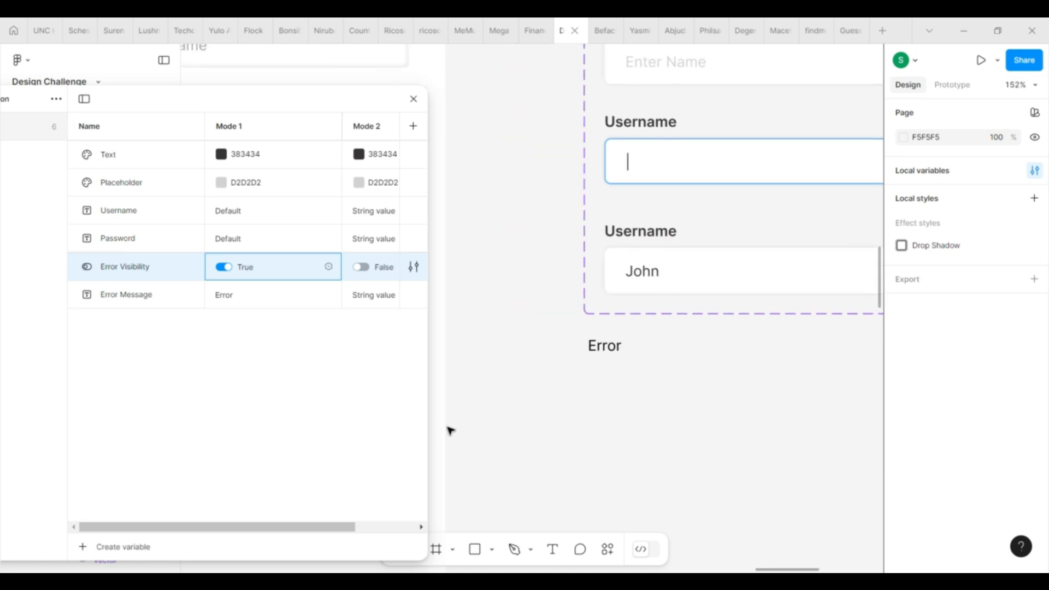
click(225, 269)
click(224, 269)
click(224, 269)
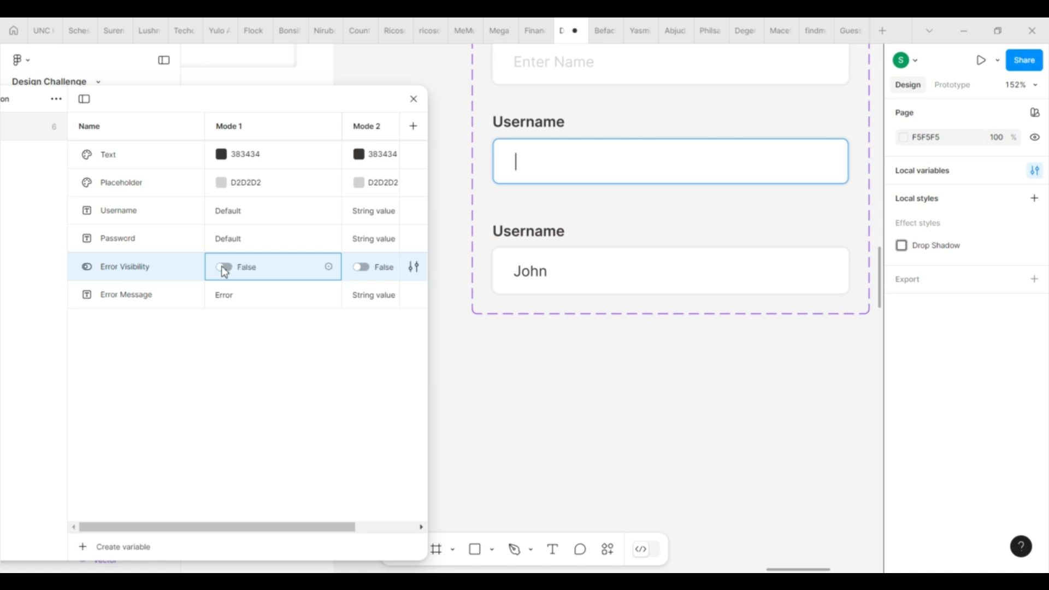
click(413, 100)
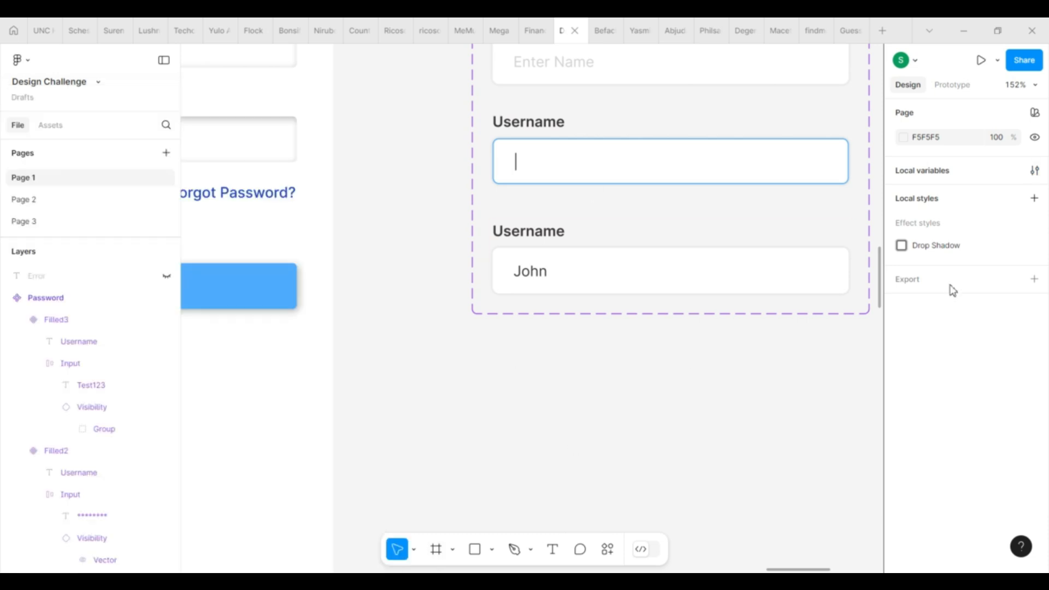
Step: Switch Error Visibility back to True and give the Error text a red fill (FF5050)
click(1036, 172)
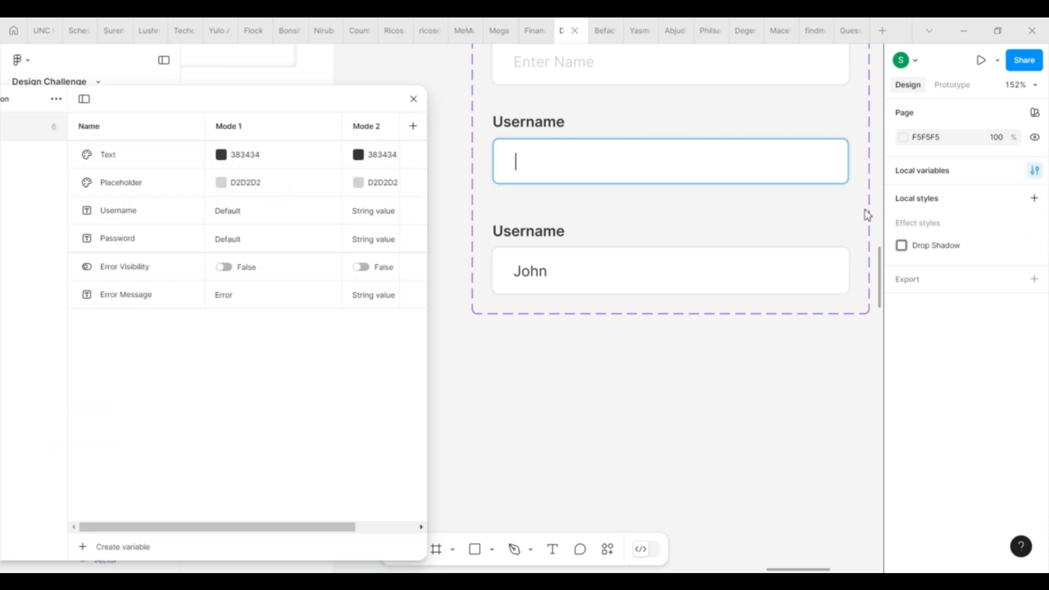
click(226, 268)
click(413, 99)
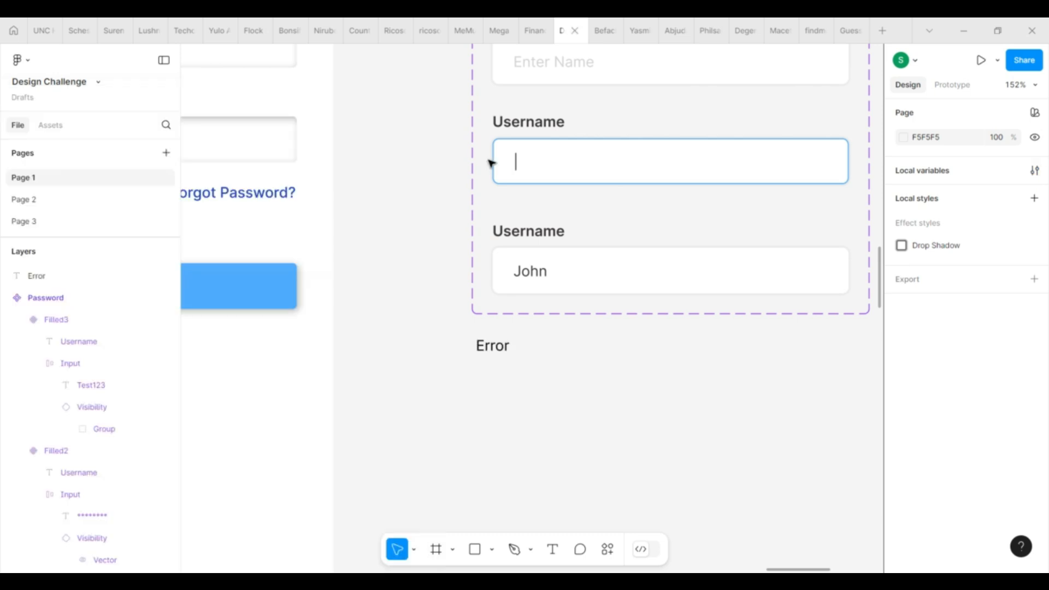
click(488, 350)
scroll(984, 417, down, 3)
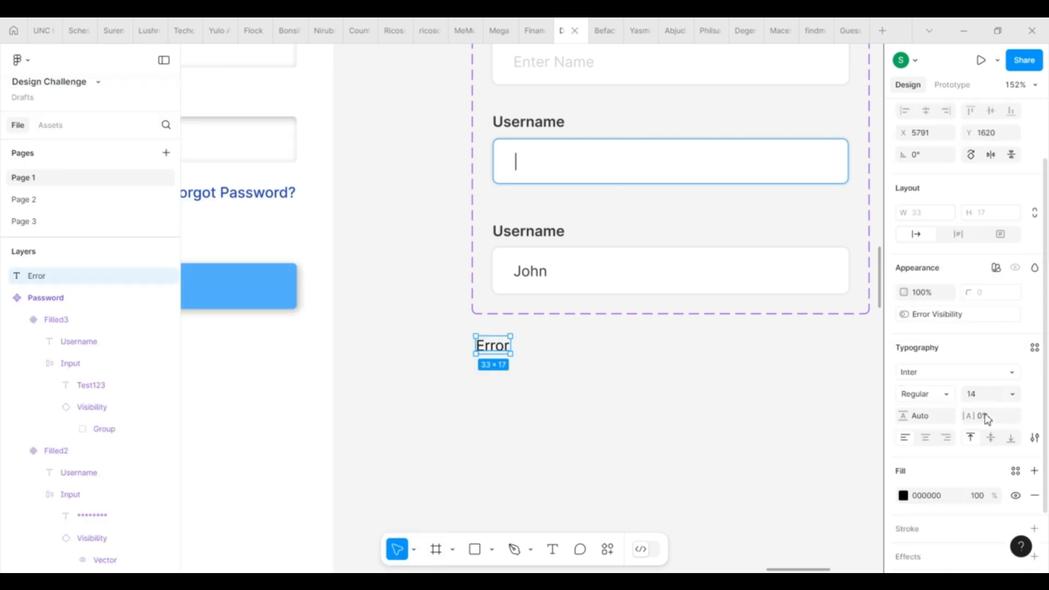
click(904, 436)
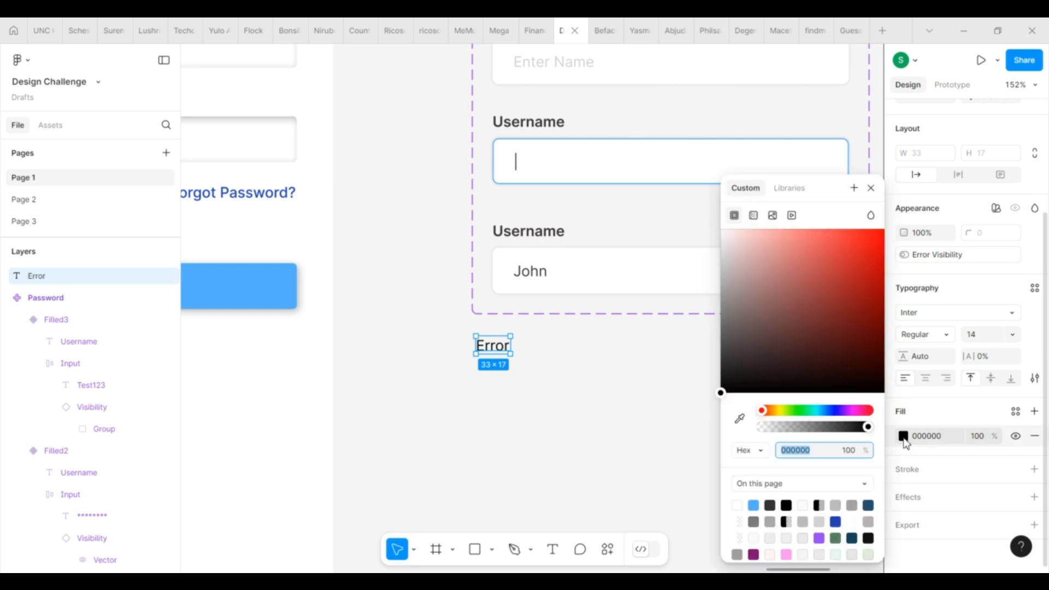
click(845, 268)
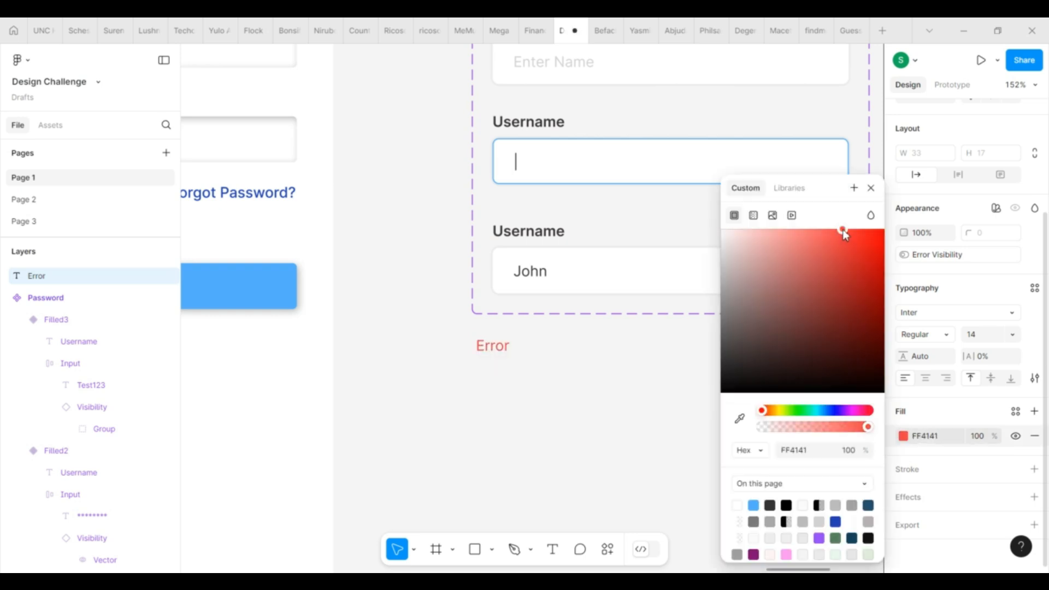
drag(844, 231, 834, 228)
click(585, 438)
Step: Change the Error text's font weight to Medium
scroll(543, 390, down, 5)
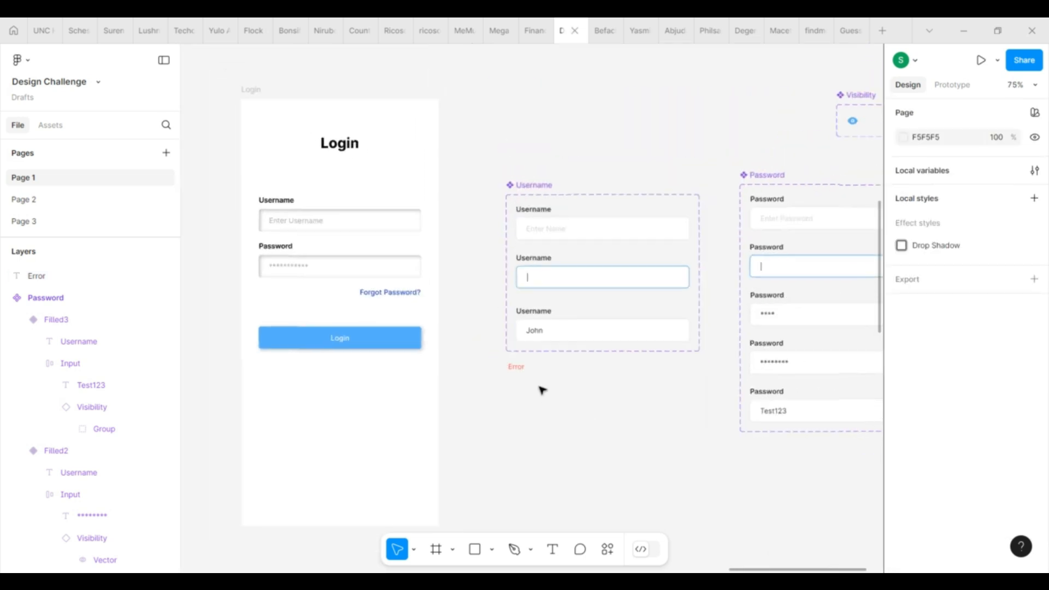
click(515, 367)
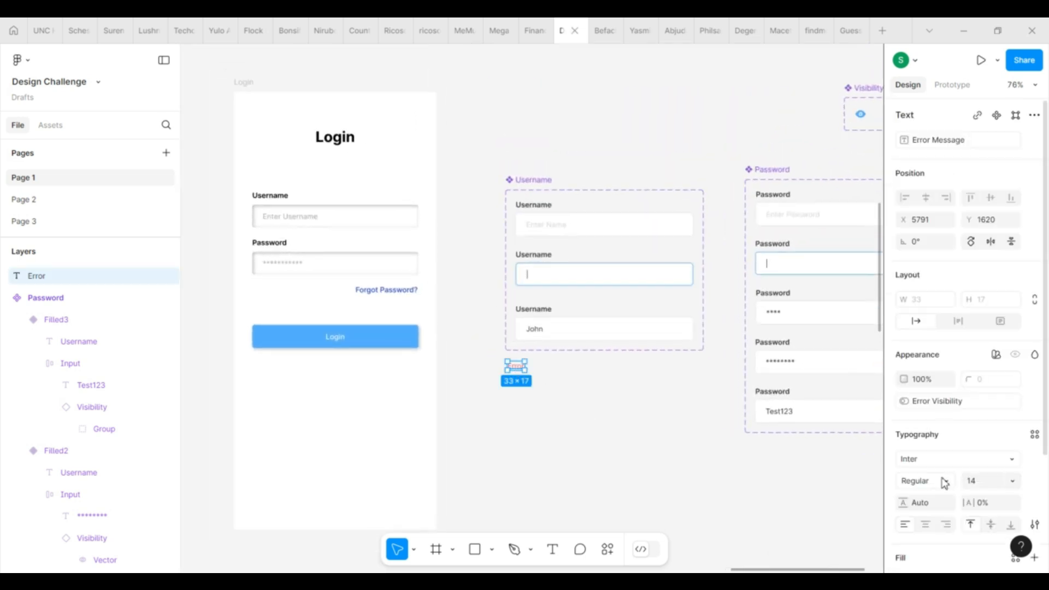
click(944, 480)
click(943, 278)
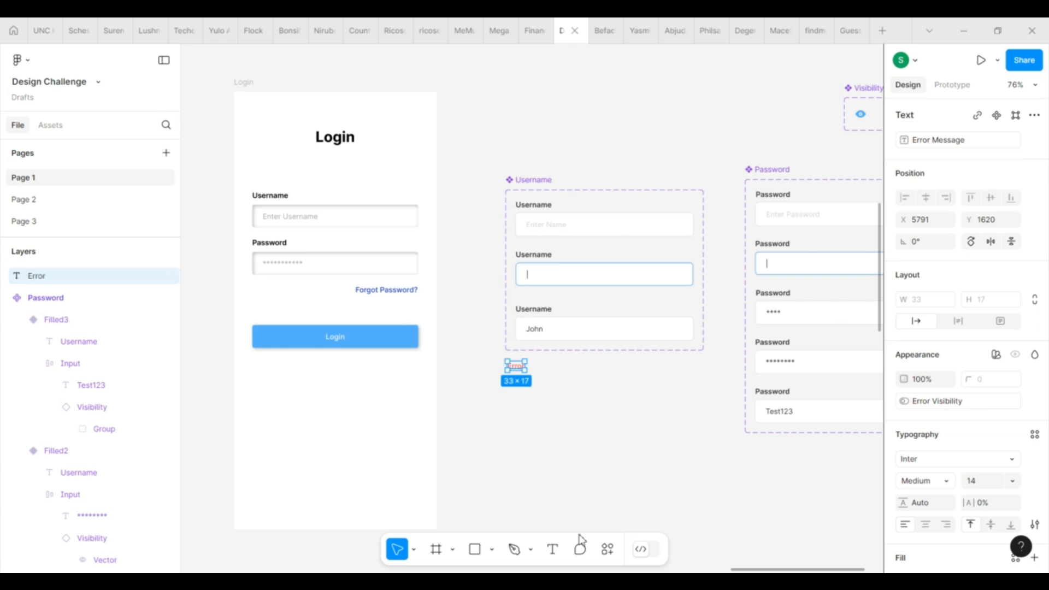
click(602, 443)
scroll(602, 443, up, 3)
Step: Connect the Default Username variant to Active on click with Smart animate
click(637, 114)
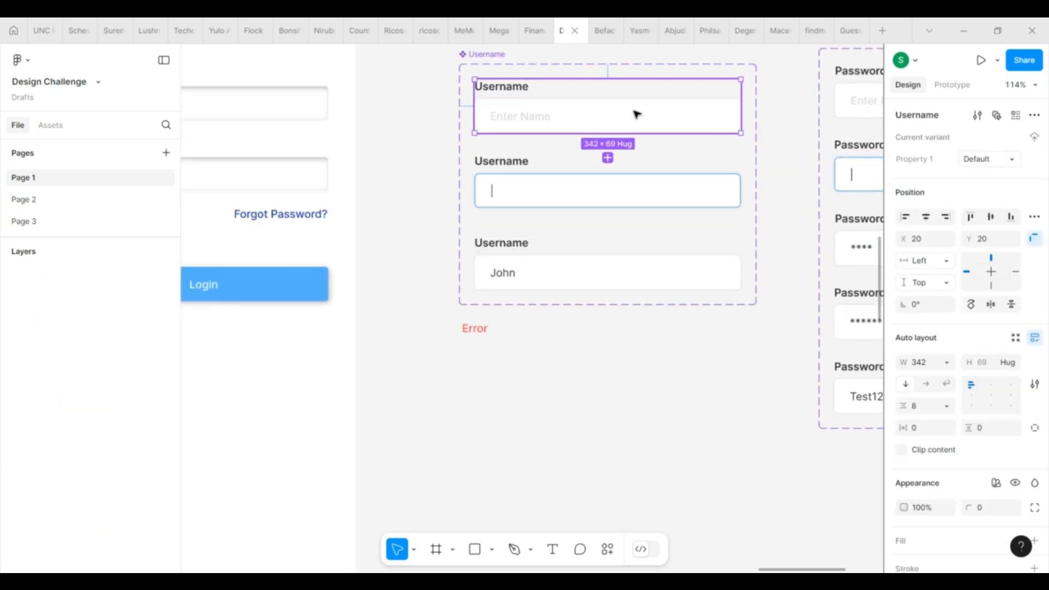
scroll(457, 276, down, 1)
scroll(426, 312, down, 2)
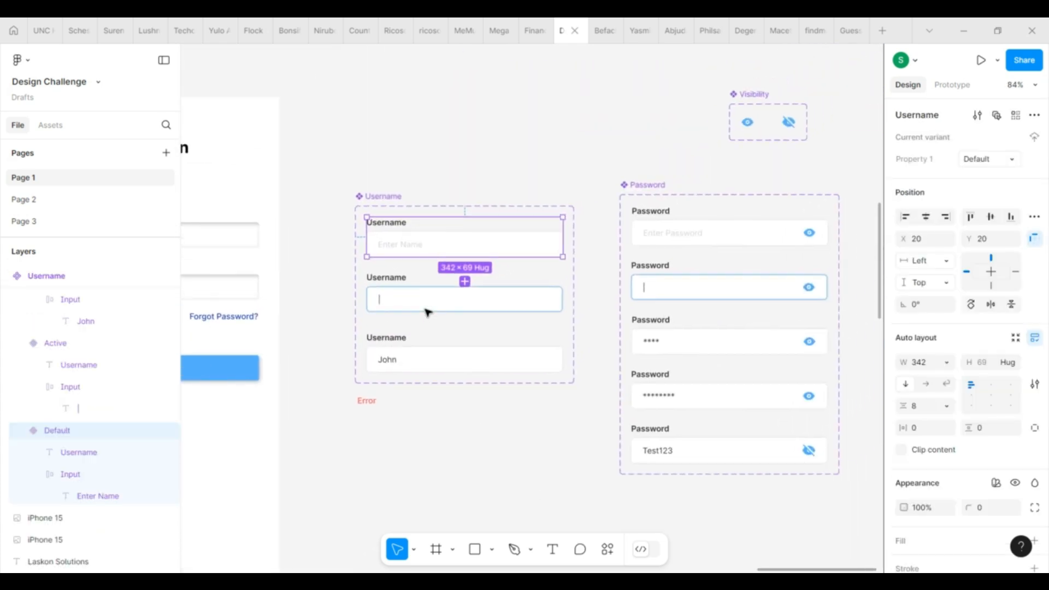
scroll(428, 313, up, 3)
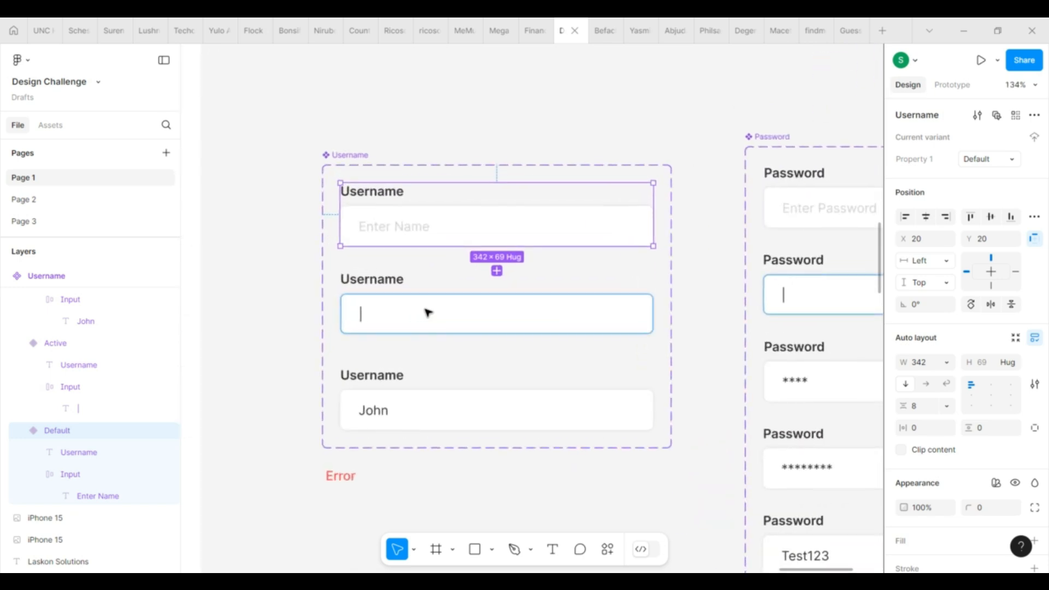
scroll(432, 224, up, 1)
scroll(431, 224, down, 3)
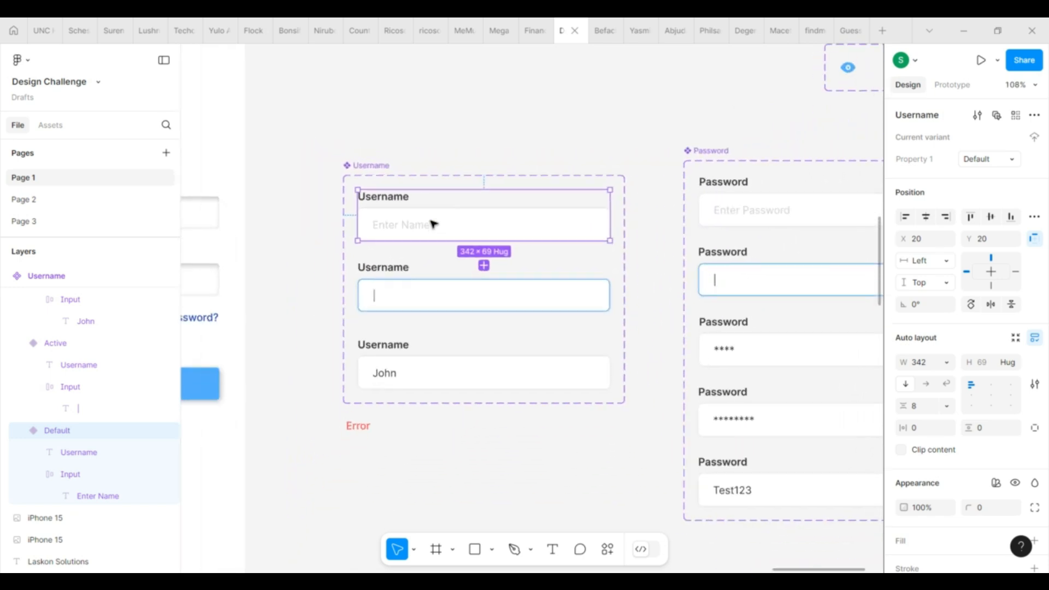
click(954, 84)
drag(483, 240, 524, 293)
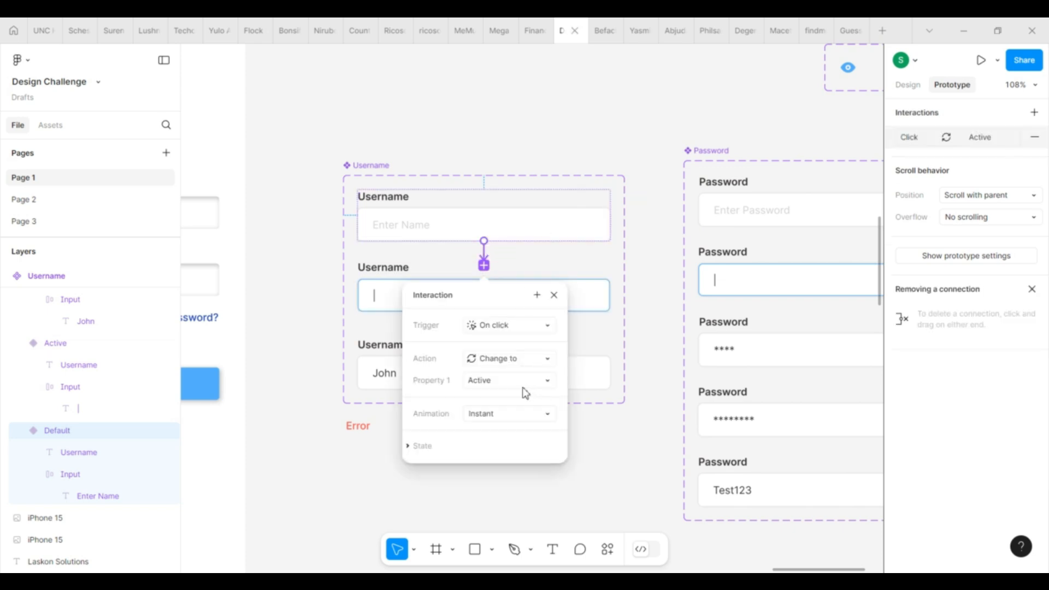
click(525, 414)
click(527, 446)
scroll(591, 380, down, 2)
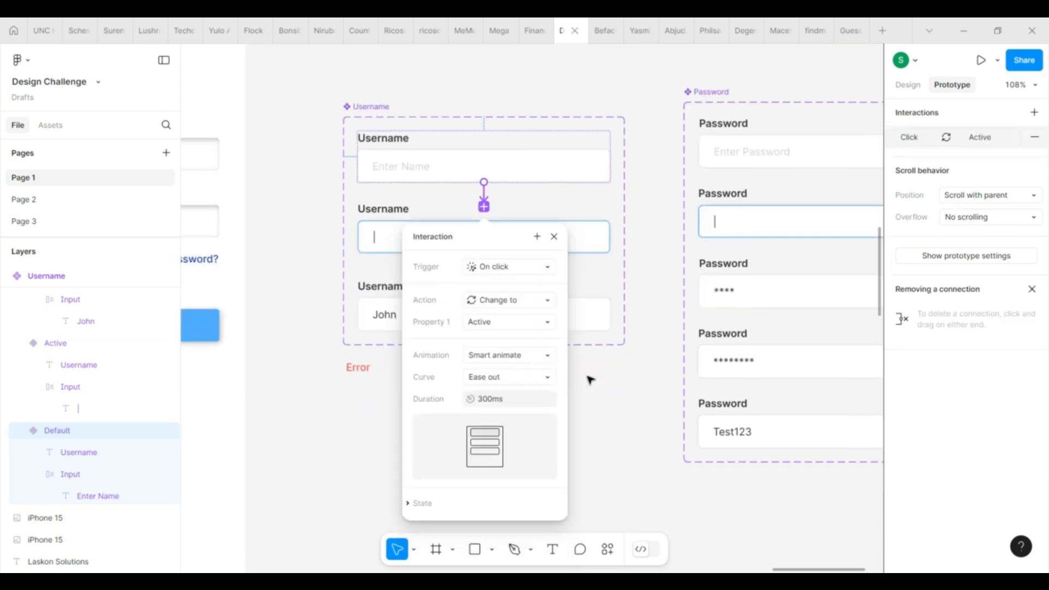
click(554, 236)
Step: Connect the Active Username variant to the Filled variant on click
click(568, 244)
drag(484, 253, 522, 319)
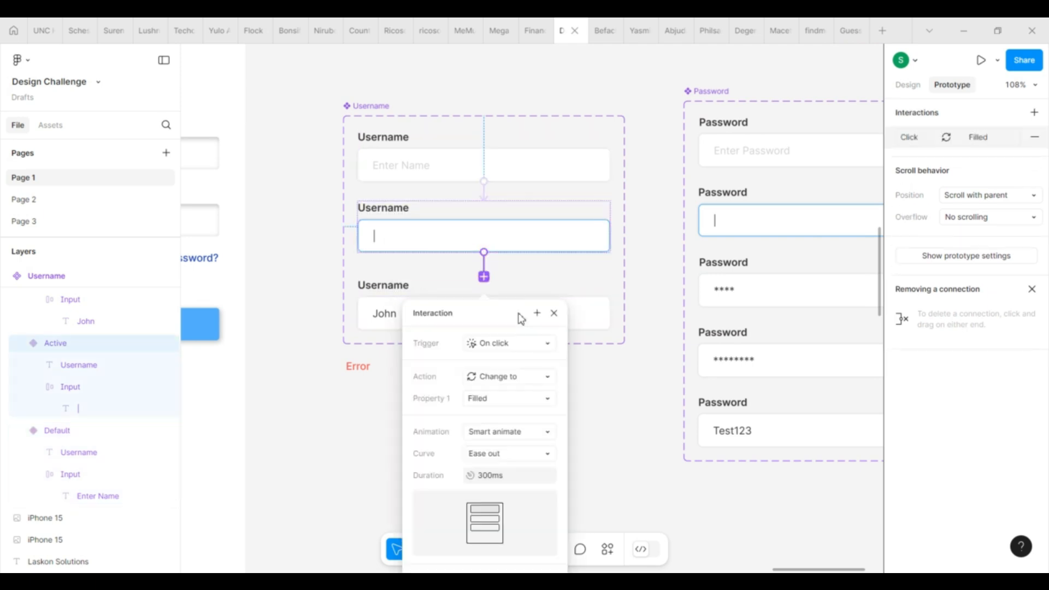
click(575, 162)
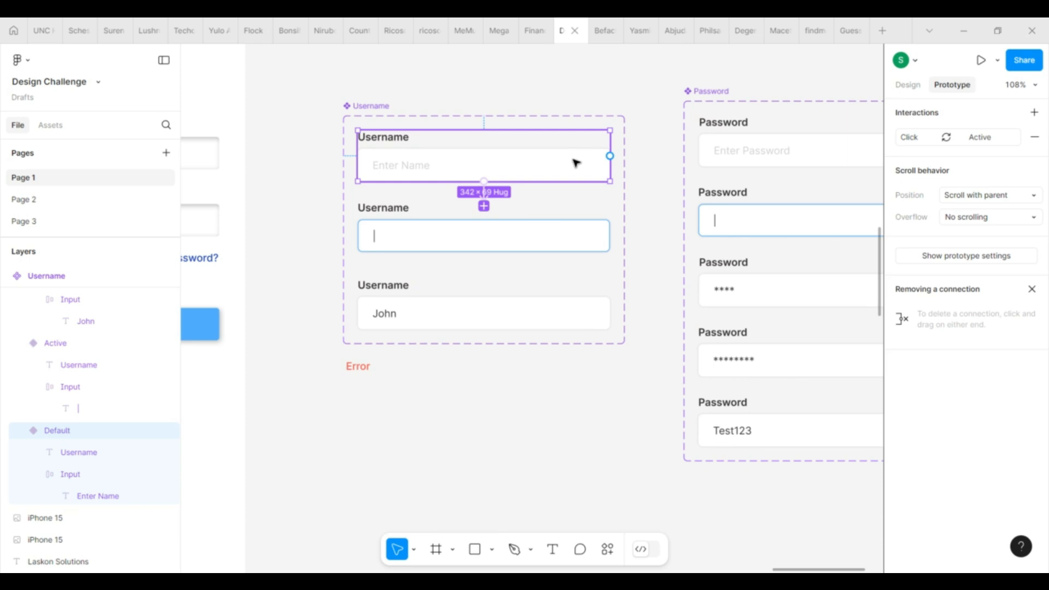
scroll(461, 169, down, 3)
Step: Chain the Password variants Default→Active→Filled1→Filled2 with on-click change-to interactions
scroll(749, 138, up, 4)
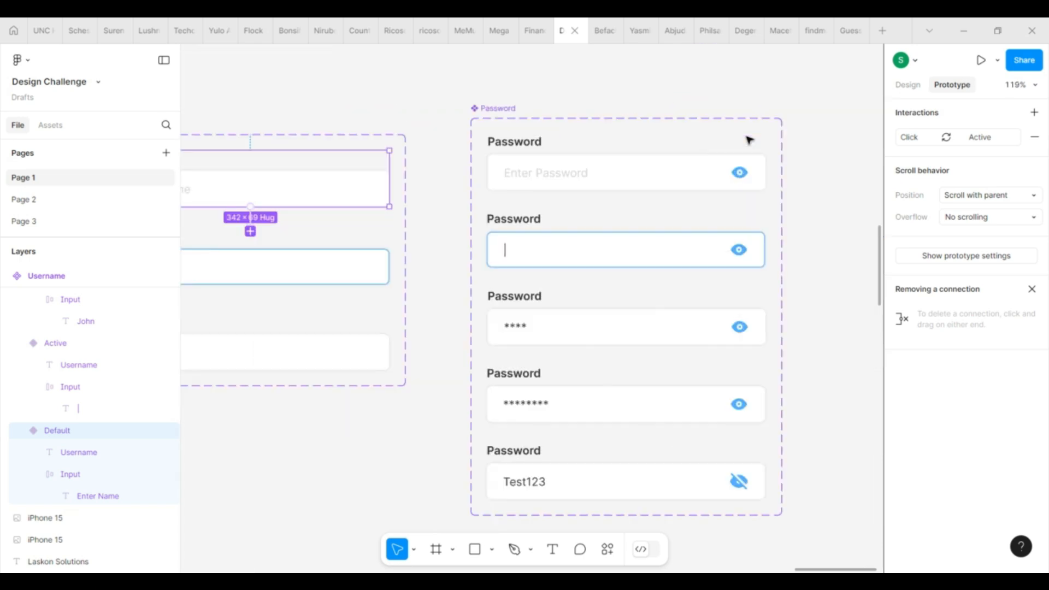
click(693, 180)
scroll(693, 181, down, 2)
drag(627, 127, 743, 277)
click(696, 182)
click(627, 203)
click(731, 276)
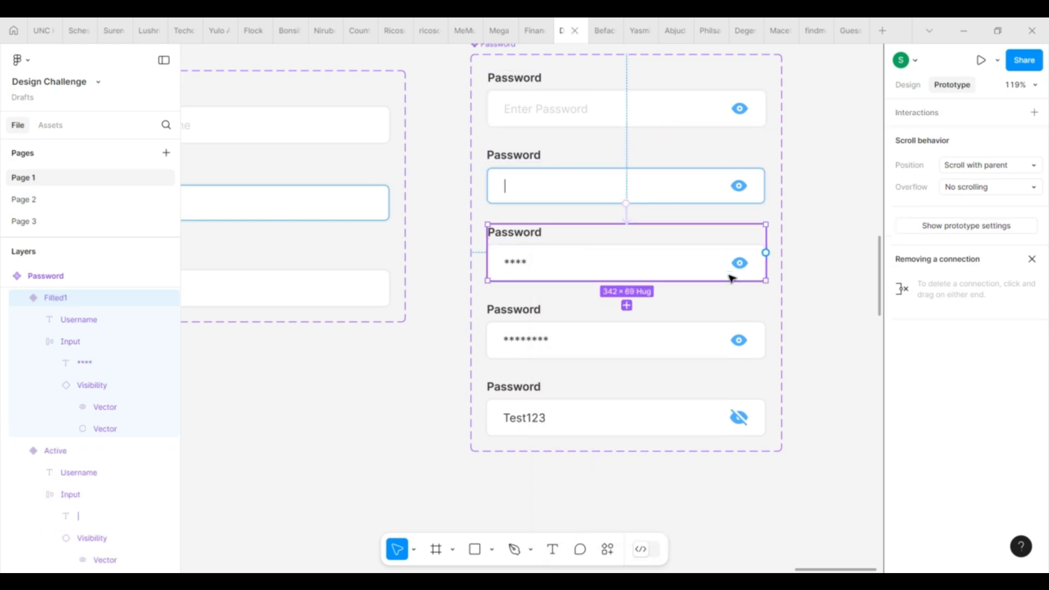
drag(632, 282, 646, 346)
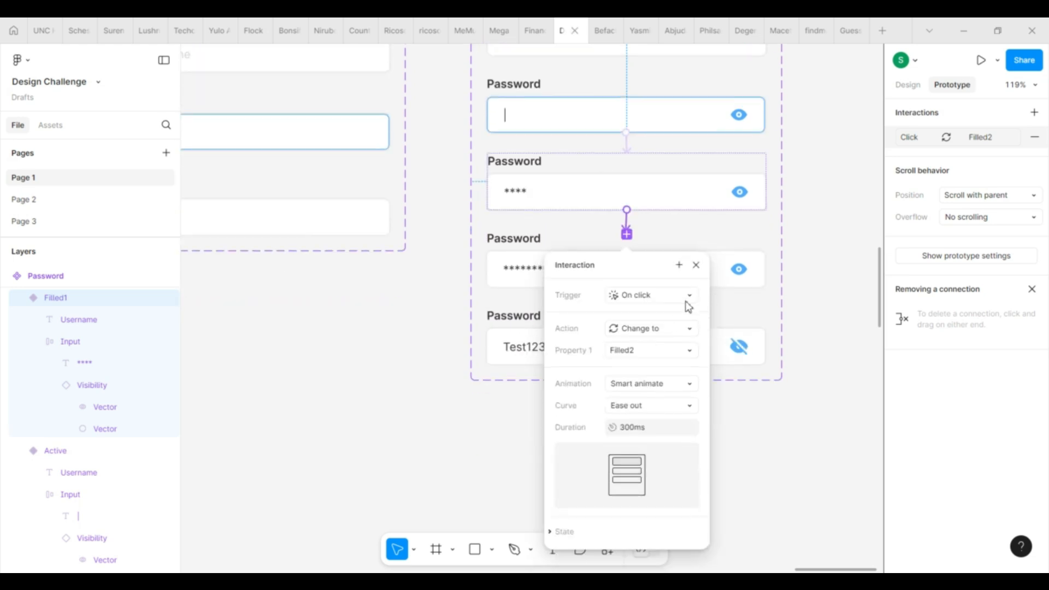
click(696, 266)
Step: Link the eye icons so clicking toggles between the hidden and shown password variants
click(745, 272)
click(746, 271)
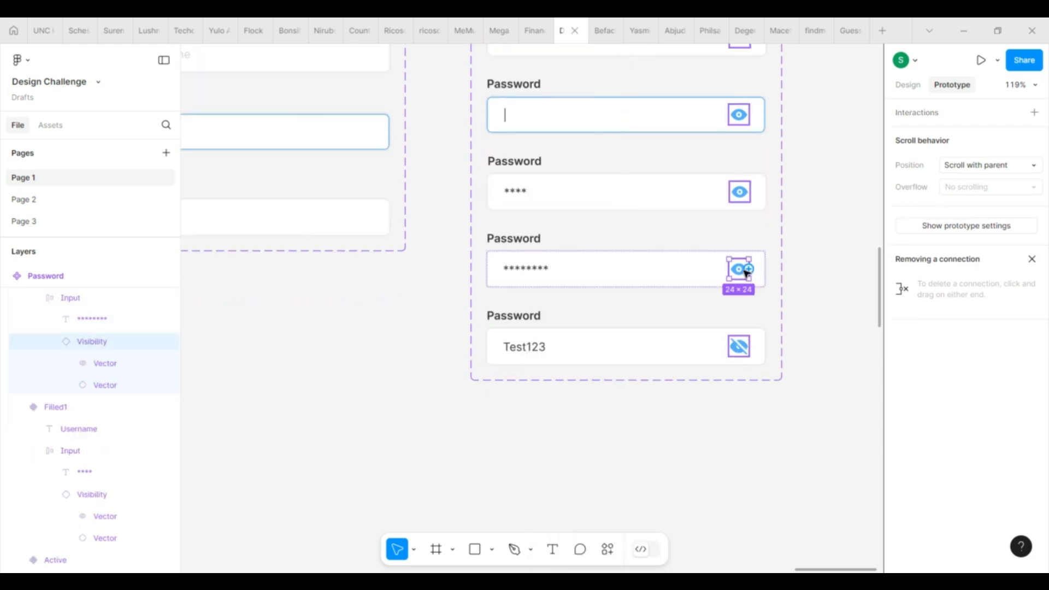
drag(746, 271, 700, 279)
click(744, 355)
click(745, 354)
click(696, 320)
scroll(775, 276, down, 5)
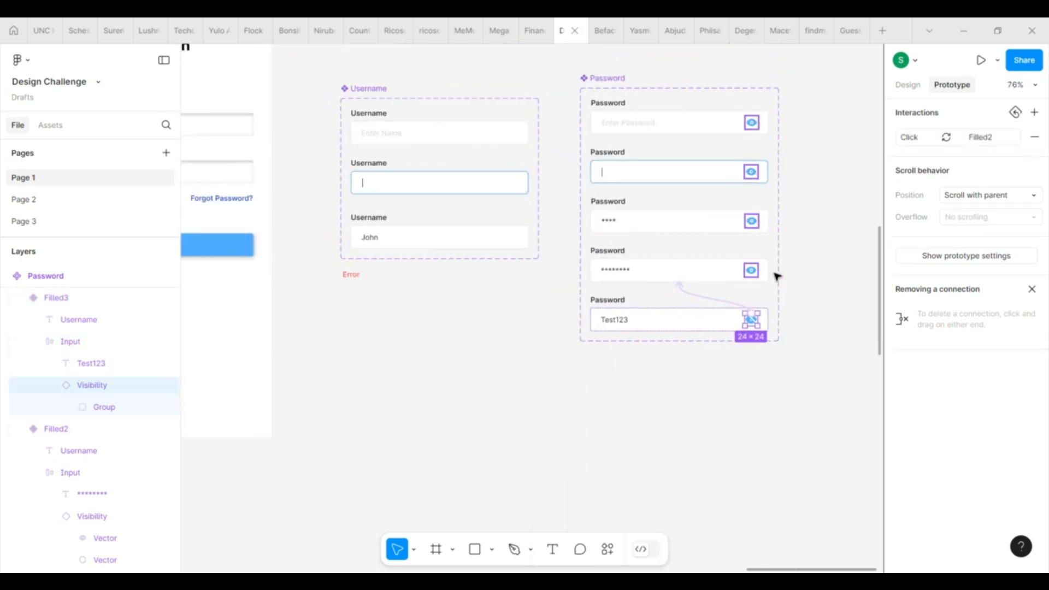
click(749, 133)
scroll(748, 133, up, 5)
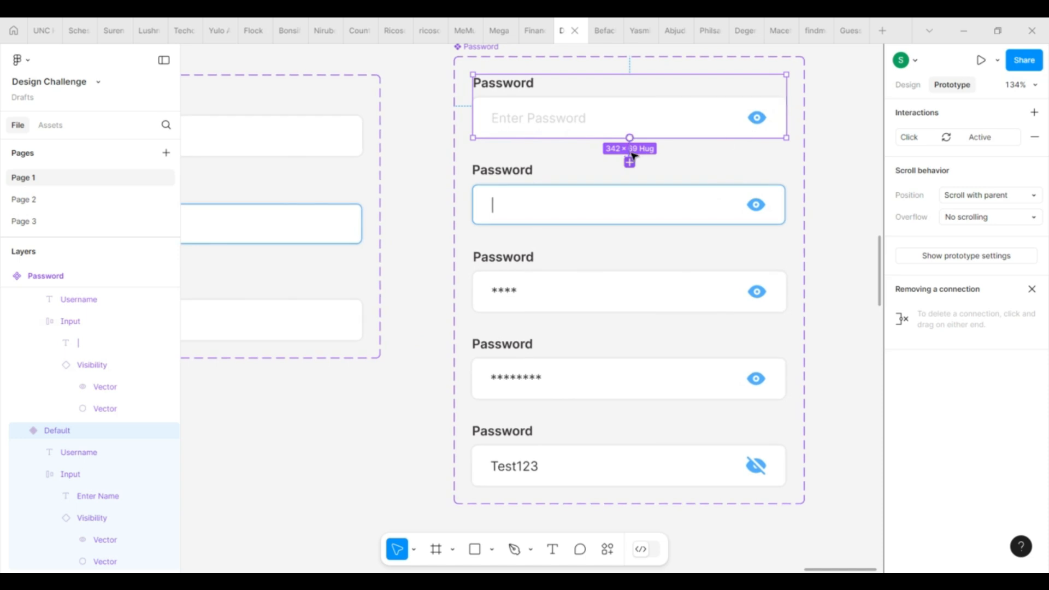
Step: Add a Set variable action to the Default Password click interaction and change it to Conditional
click(630, 159)
click(684, 188)
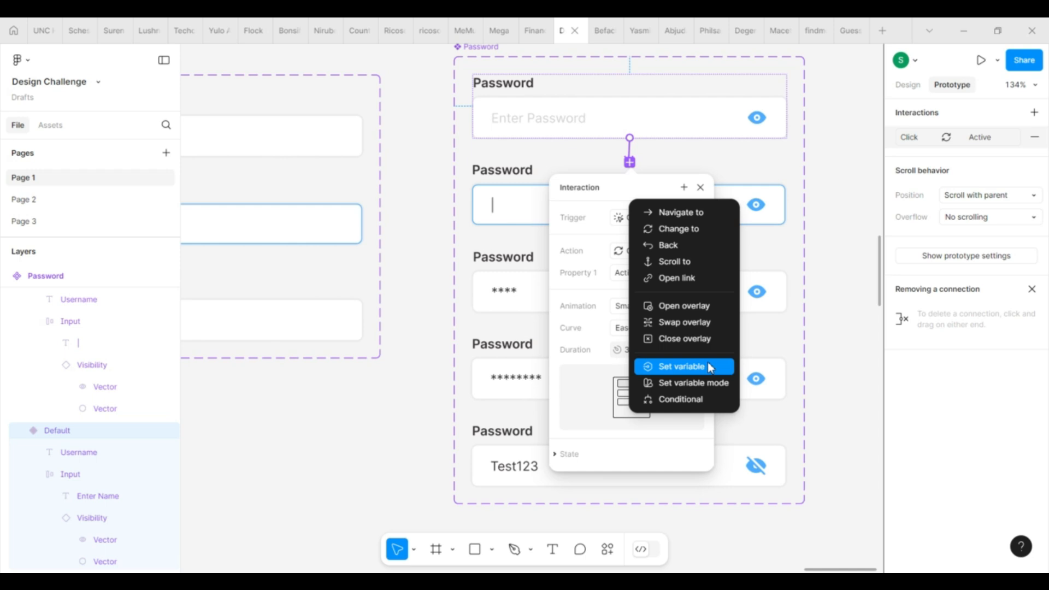
click(682, 366)
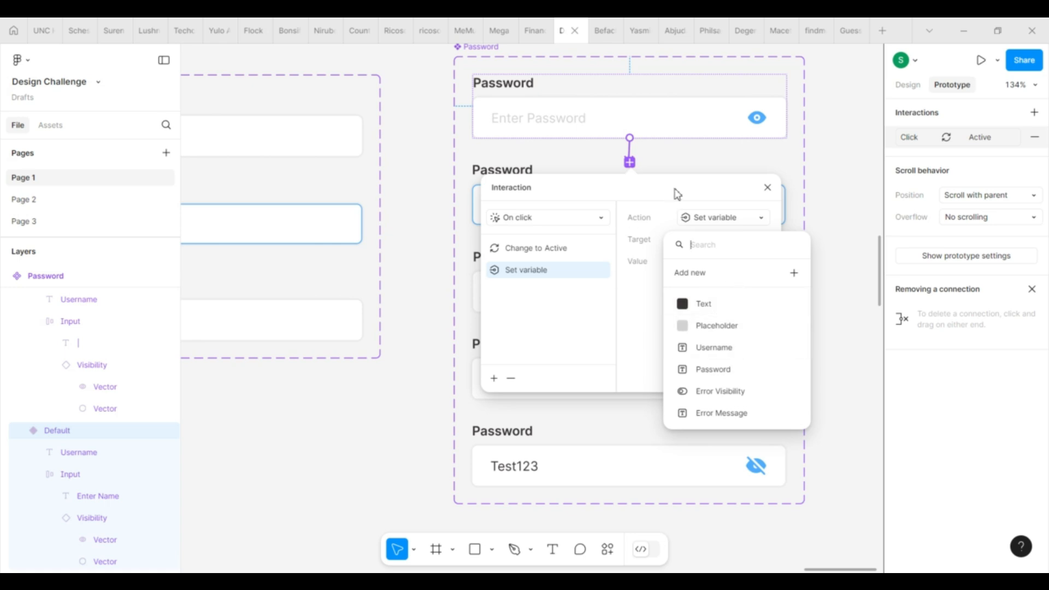
click(767, 189)
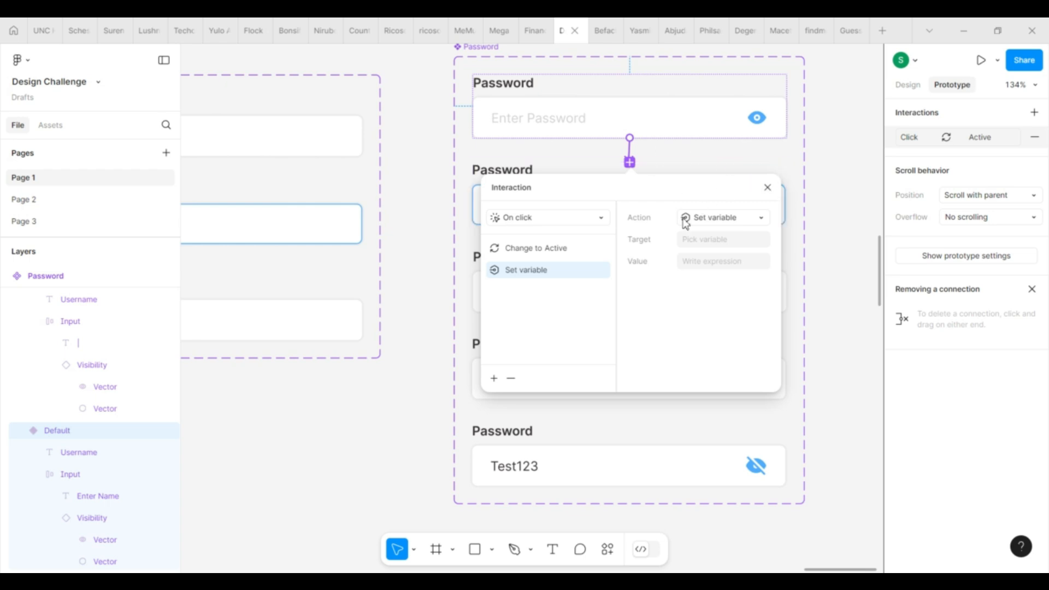
click(752, 219)
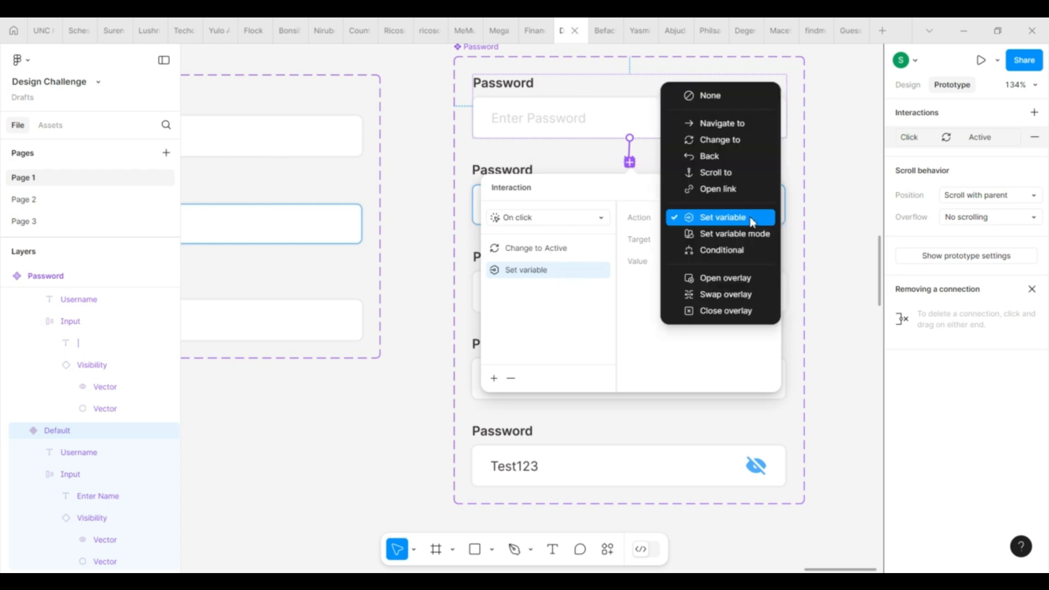
click(717, 251)
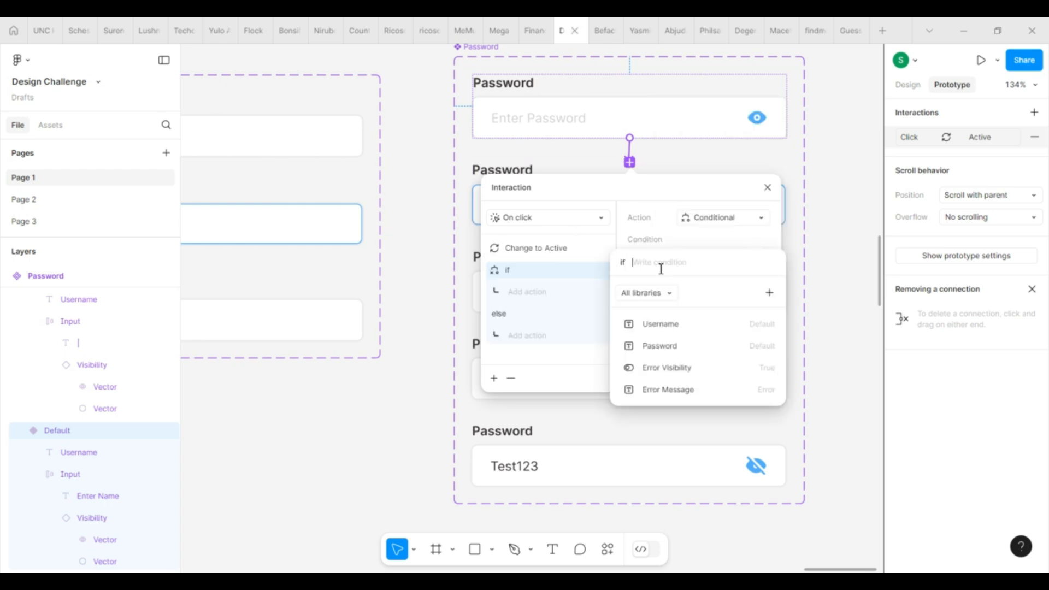
Step: Set the condition to Username equal to "Active", correcting the mistyped value
click(667, 324)
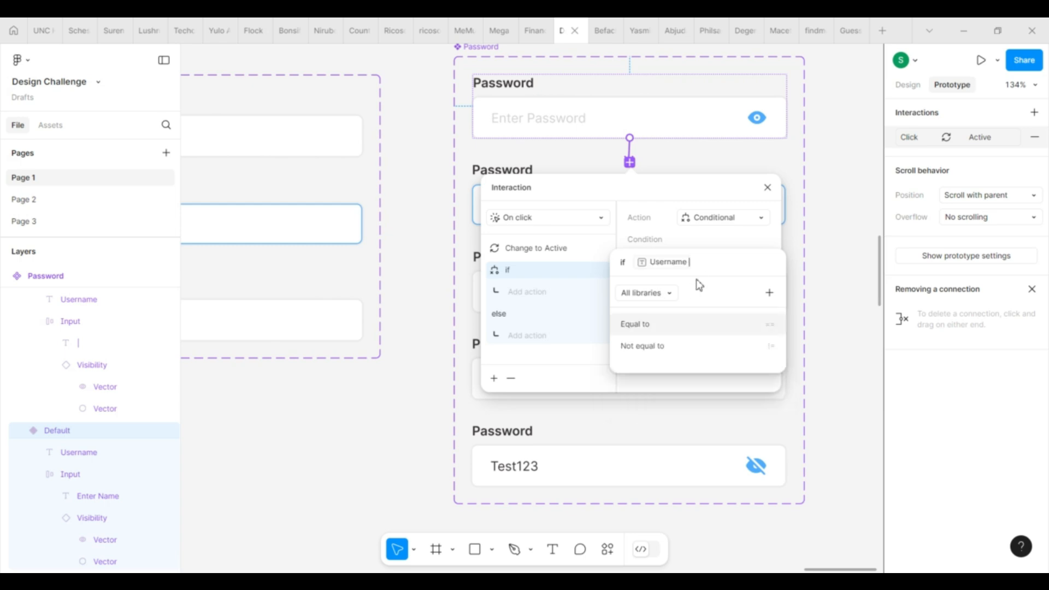
click(691, 330)
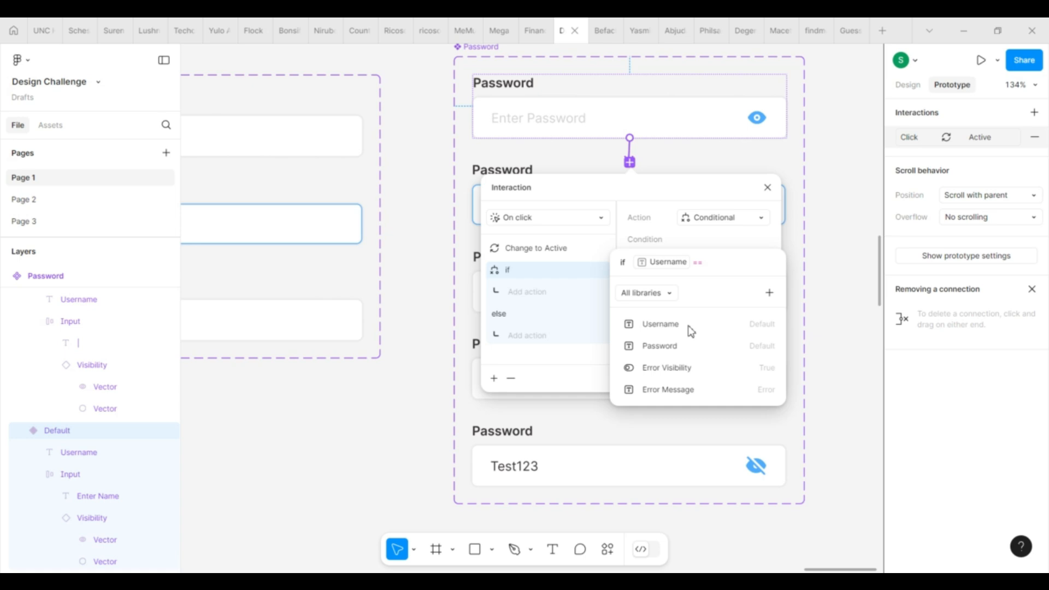
text(1)
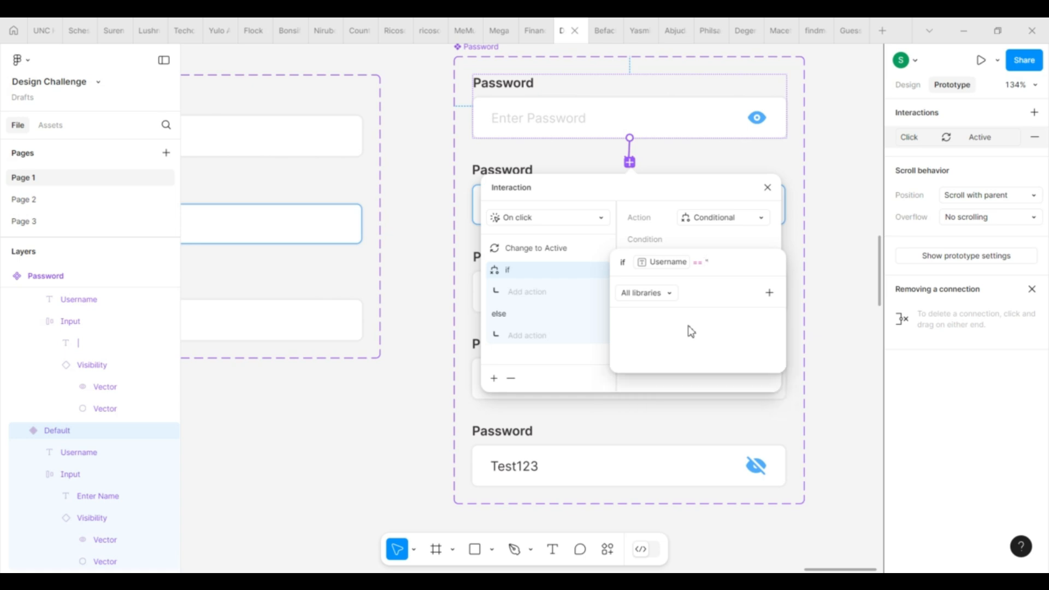
text(Active")
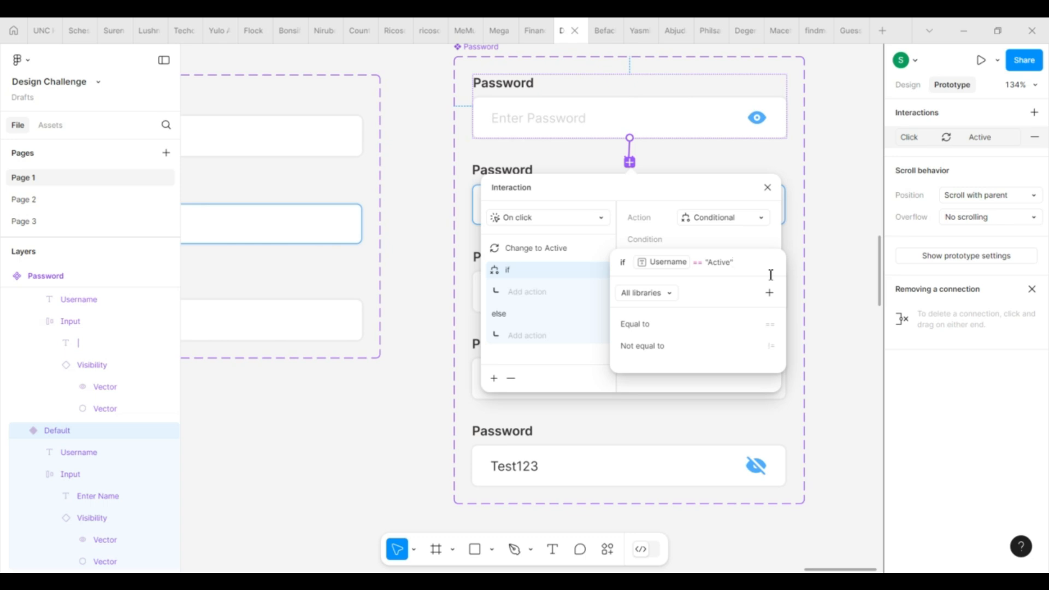
click(677, 237)
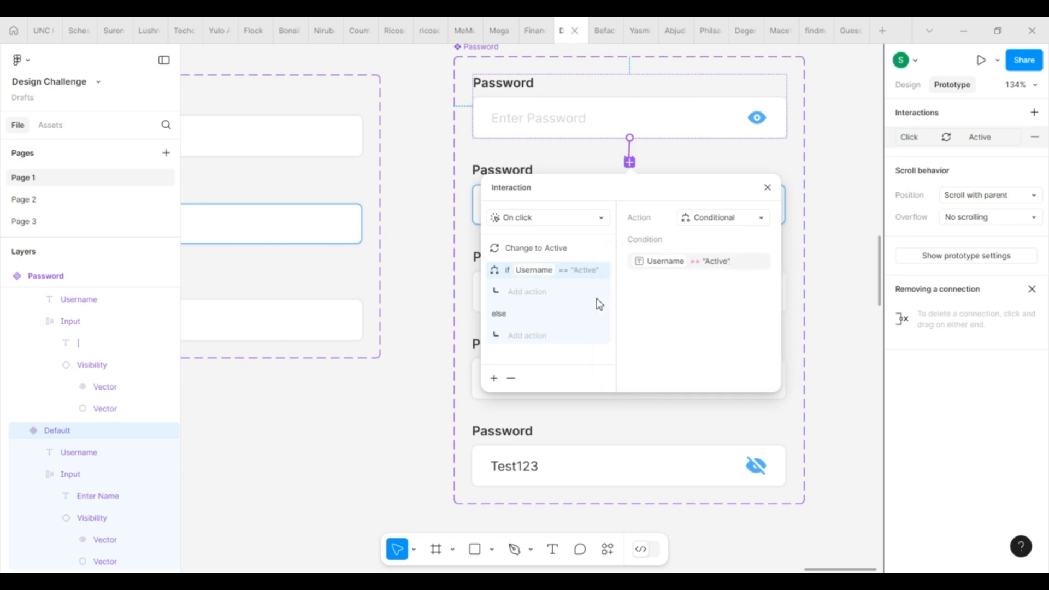
Step: Add a Set variable action to the if branch setting Username to "Default", then close the dialog
click(533, 293)
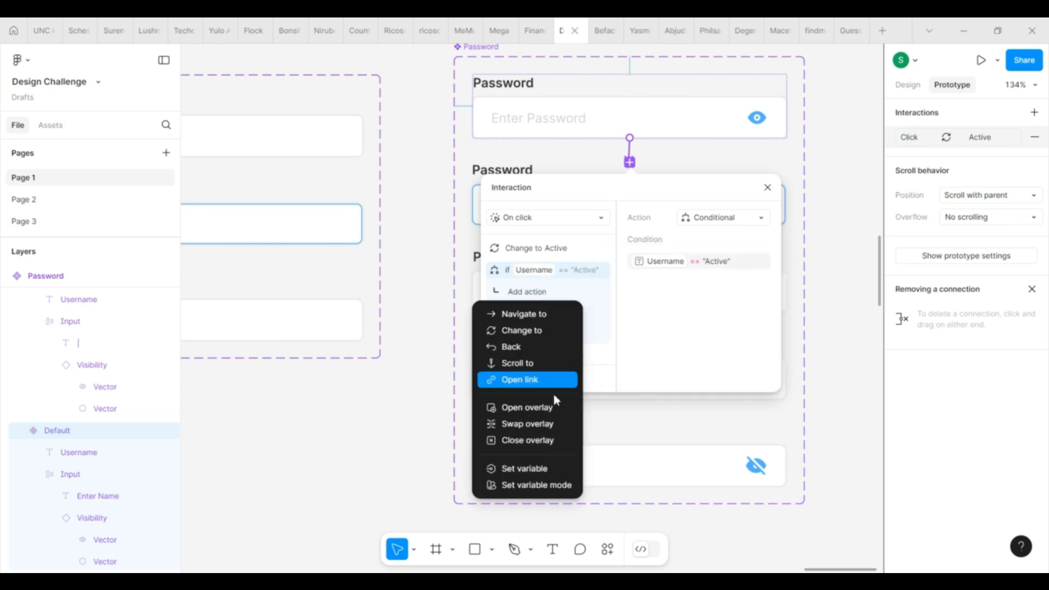
click(540, 478)
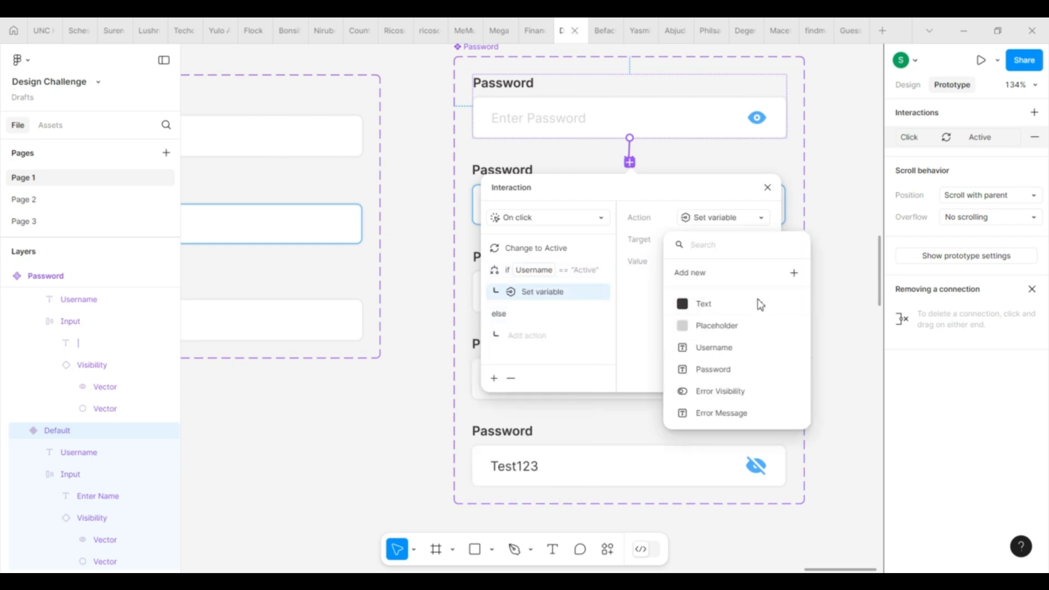
click(752, 352)
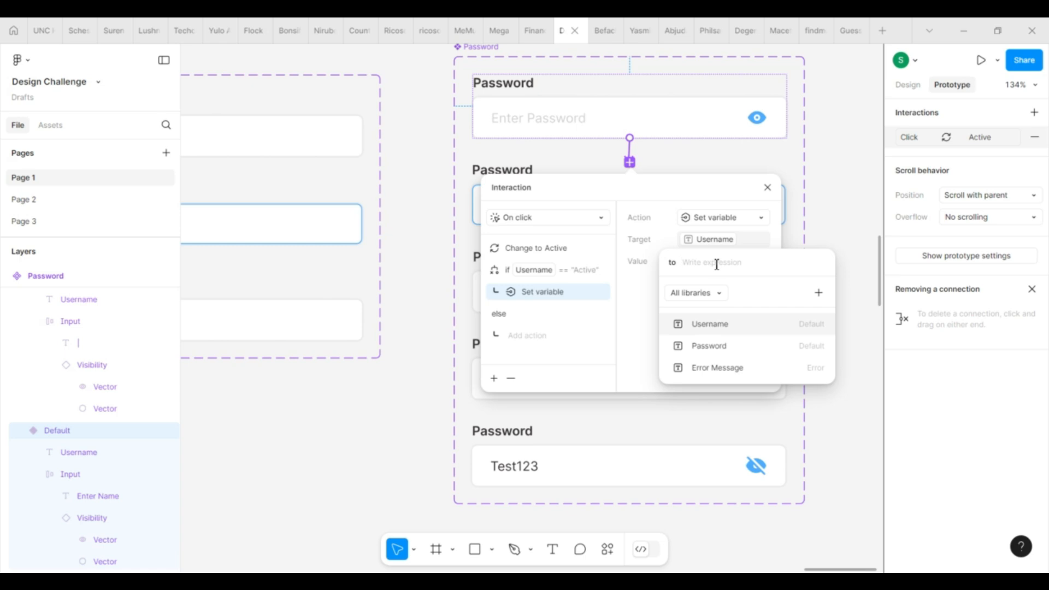
text("Default)
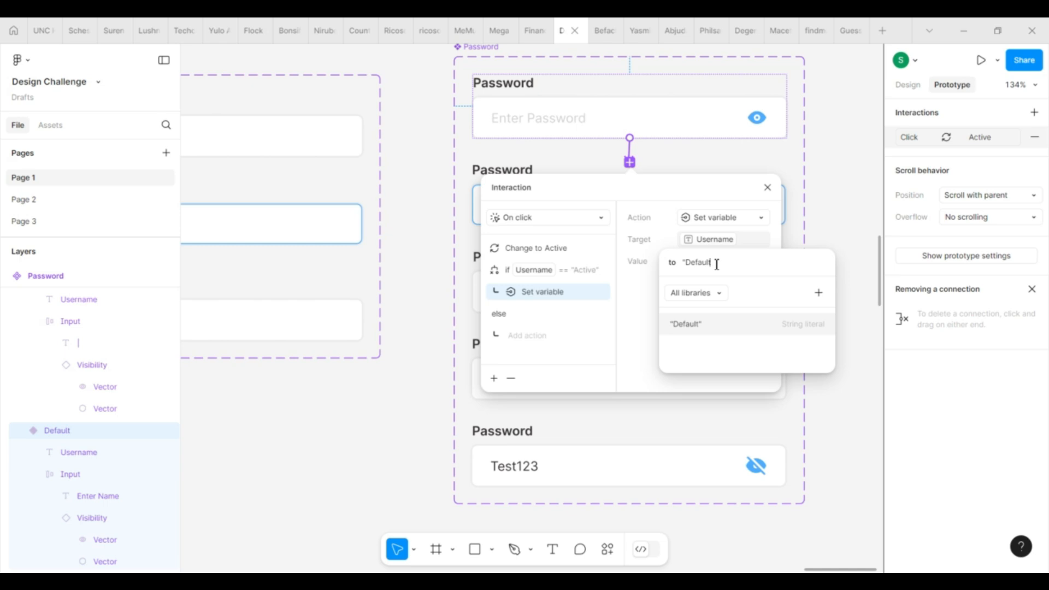
text(")
click(634, 312)
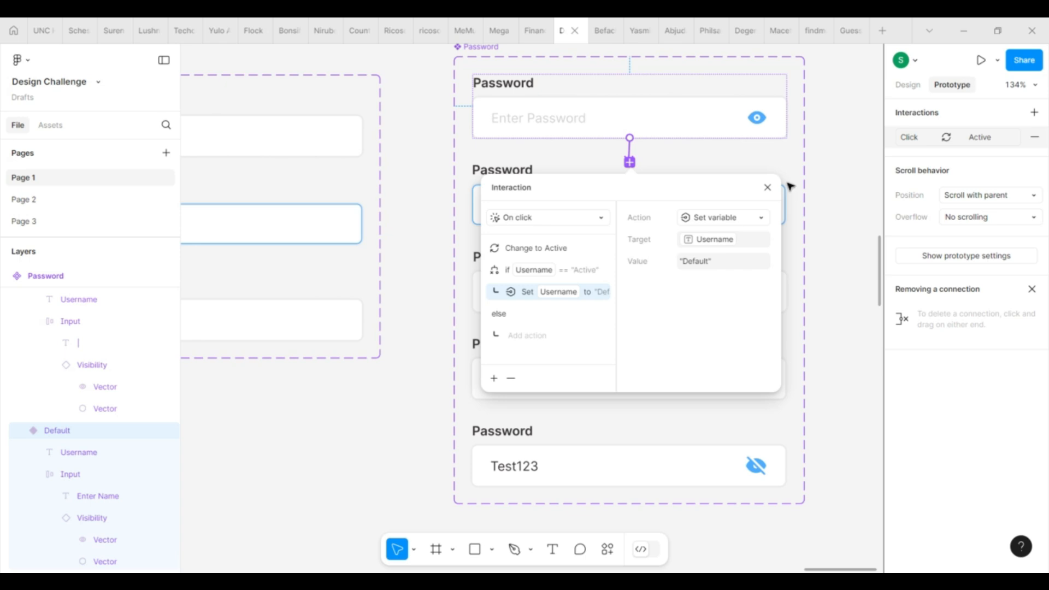
click(768, 187)
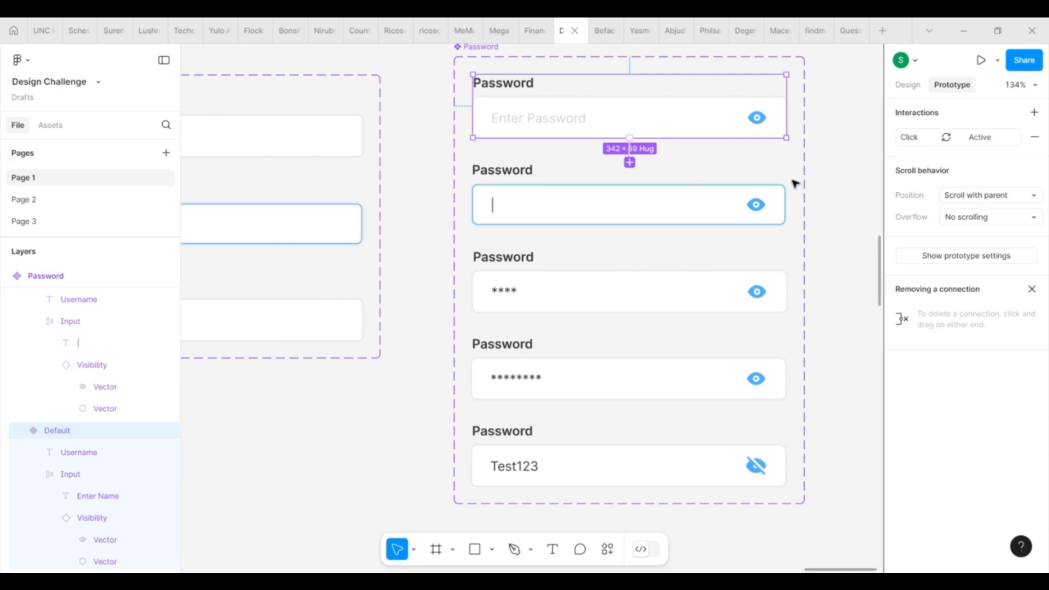
scroll(796, 181, down, 5)
Step: On the default Username field's interaction, add a conditional testing Password == "Active"
click(353, 158)
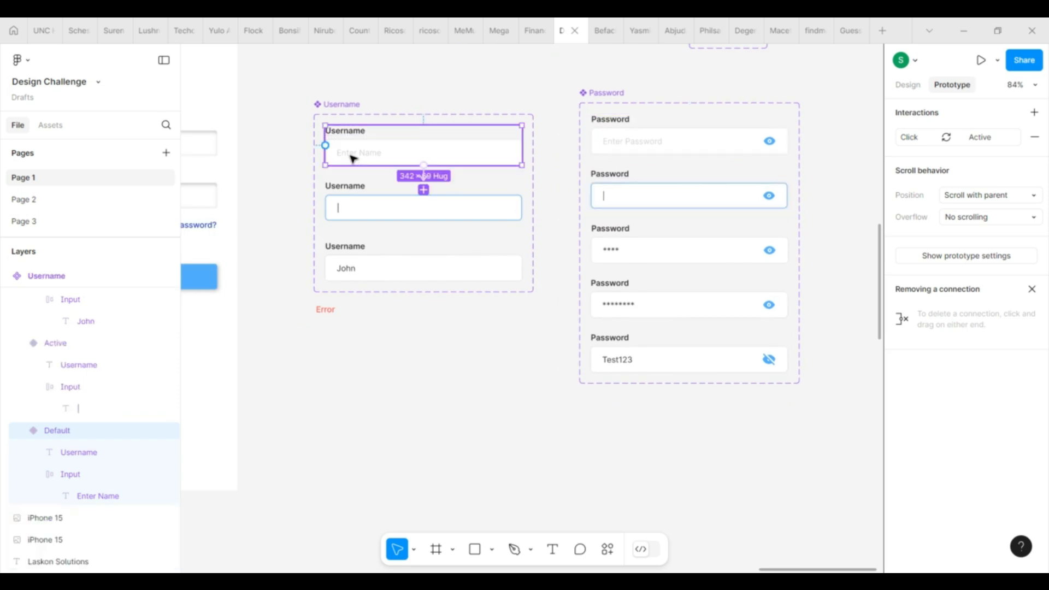
scroll(353, 158, up, 5)
click(479, 183)
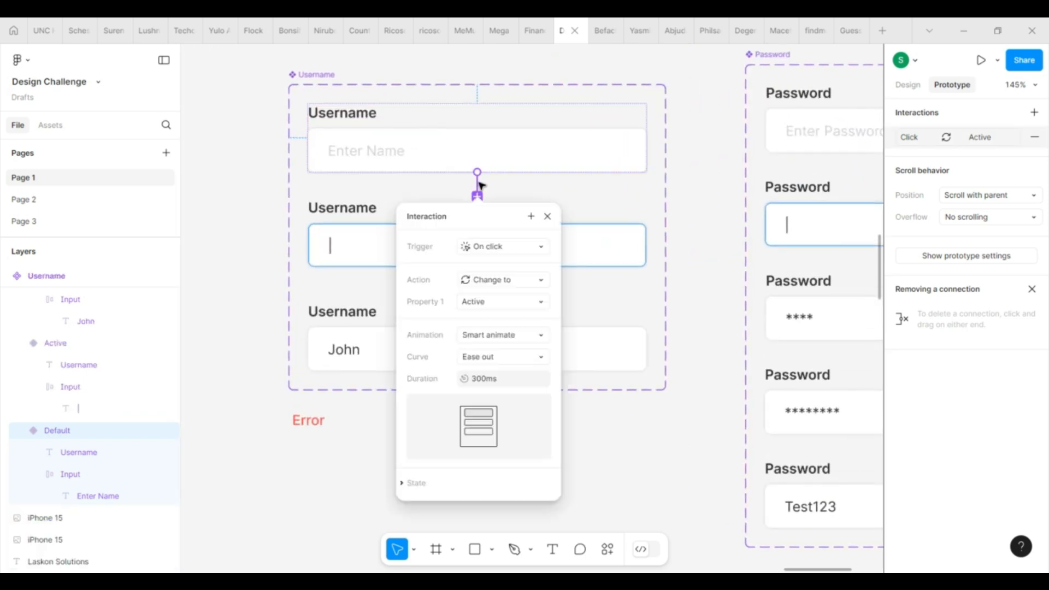
click(531, 217)
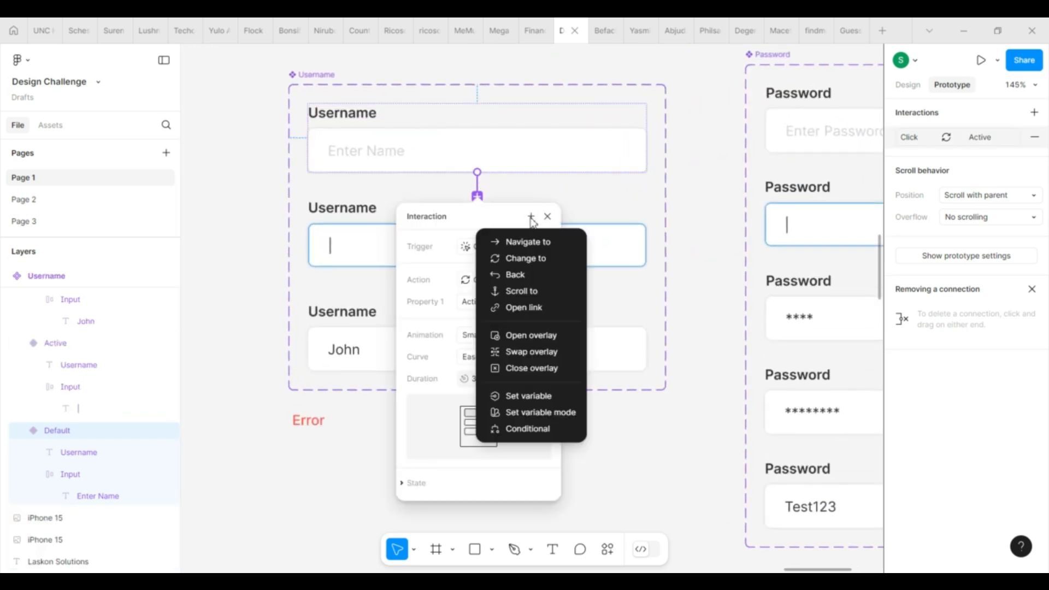
click(549, 428)
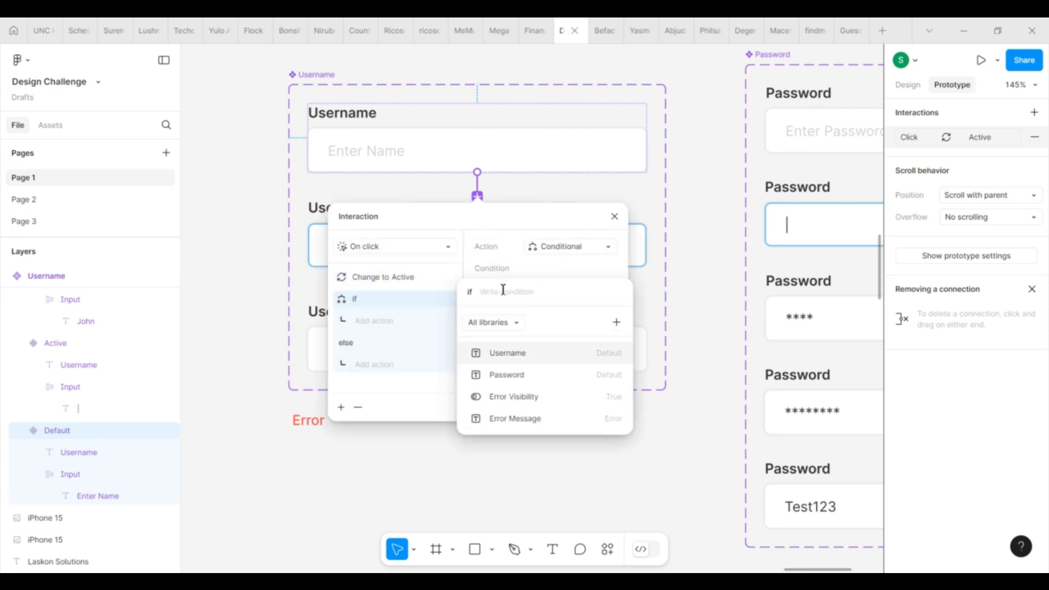
click(522, 373)
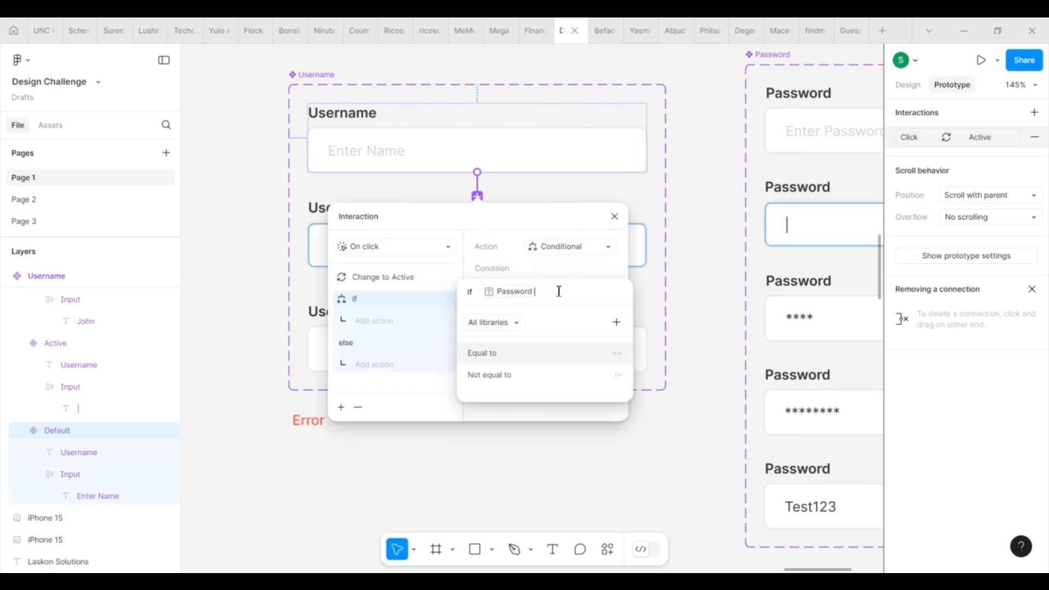
click(535, 355)
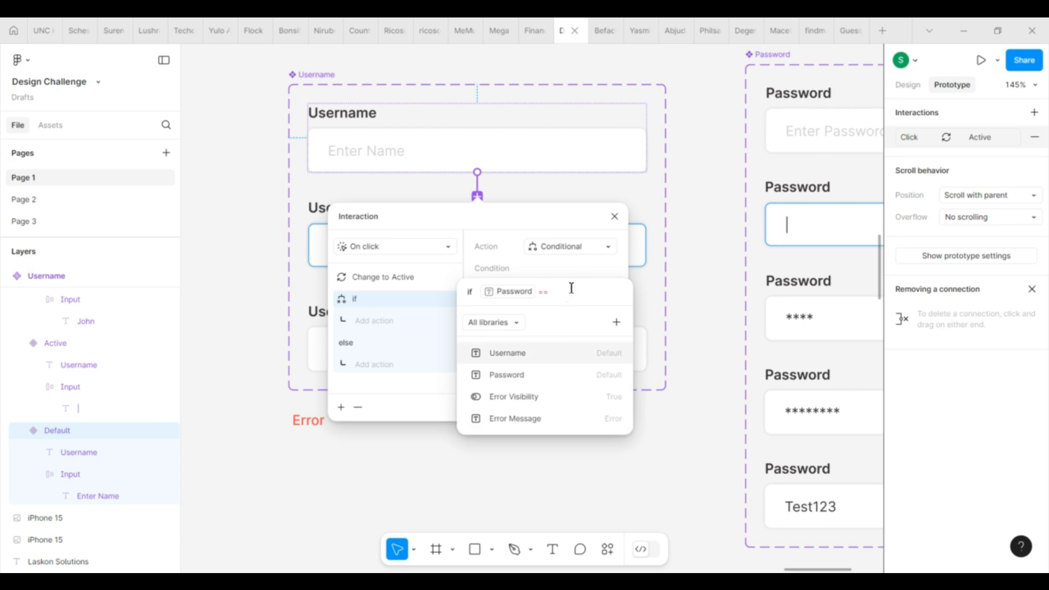
text("Activ)
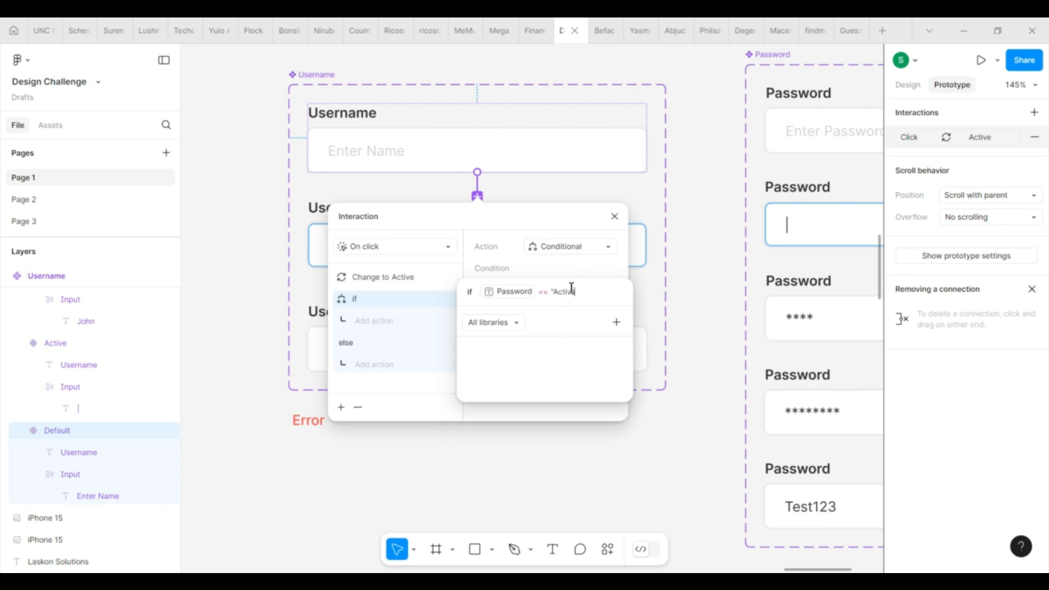
text(e")
click(464, 261)
Step: Make the if branch set the Password variable to "Default" and close the interaction settings
click(387, 327)
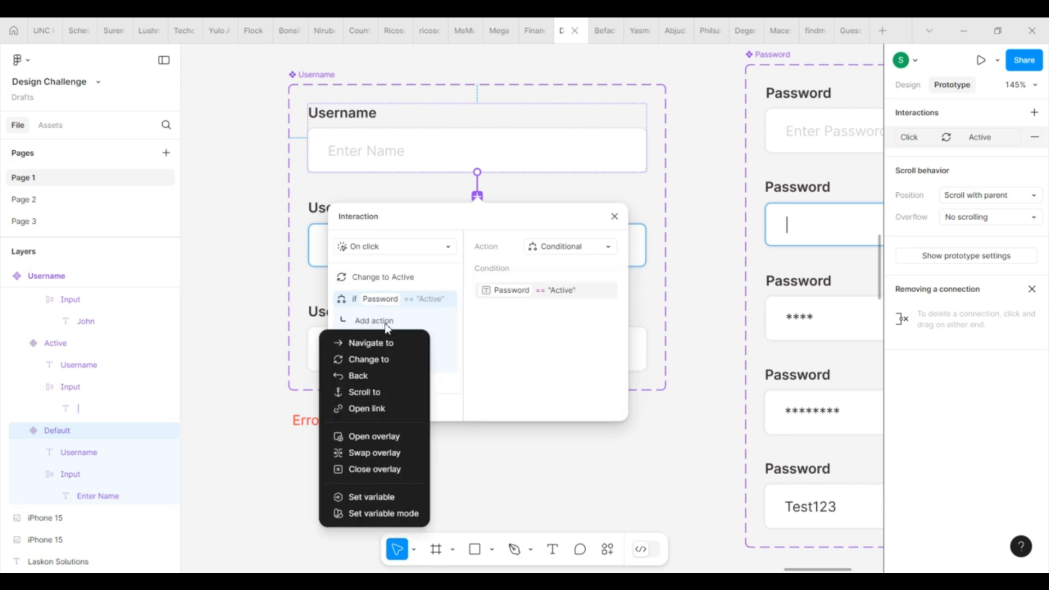
click(393, 497)
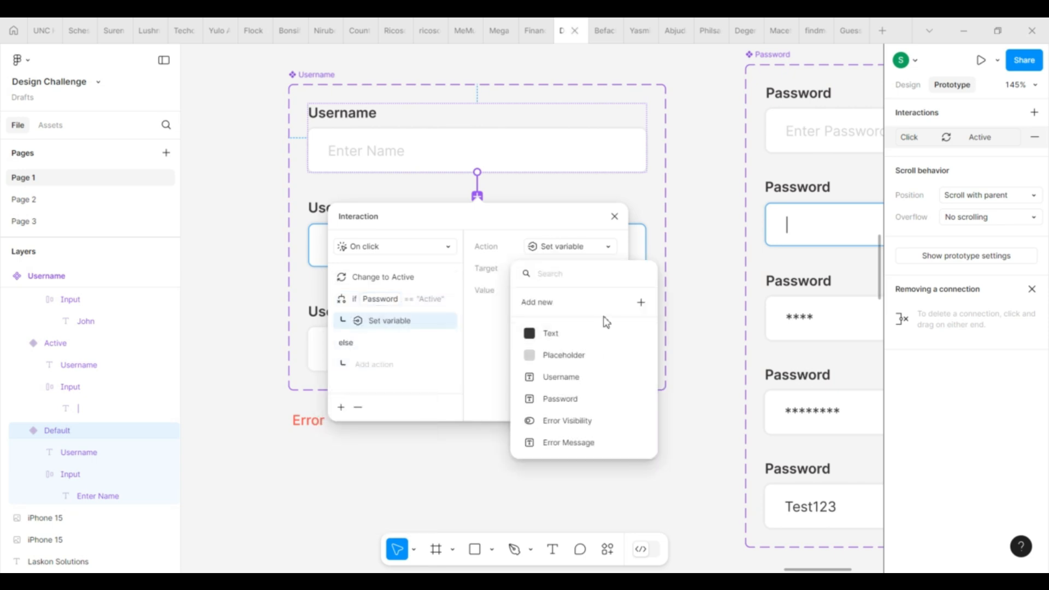
click(605, 405)
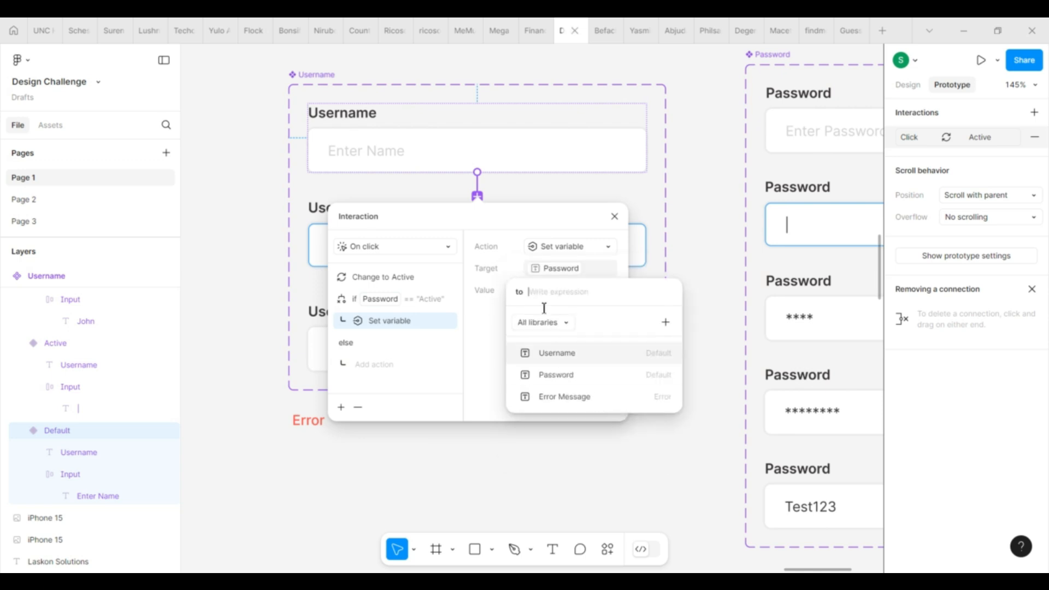
text(Default)
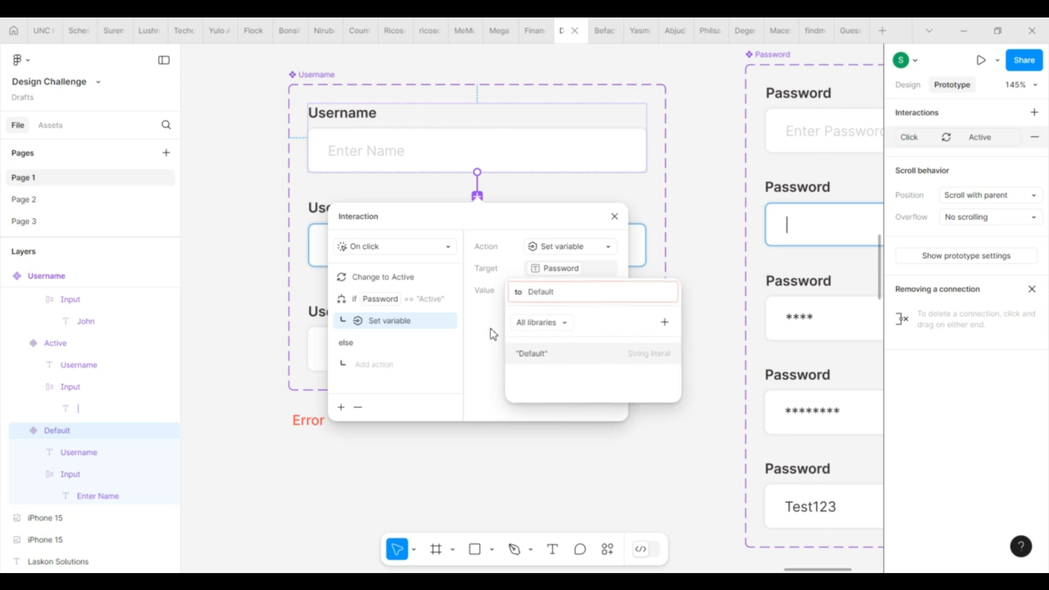
click(547, 353)
click(483, 404)
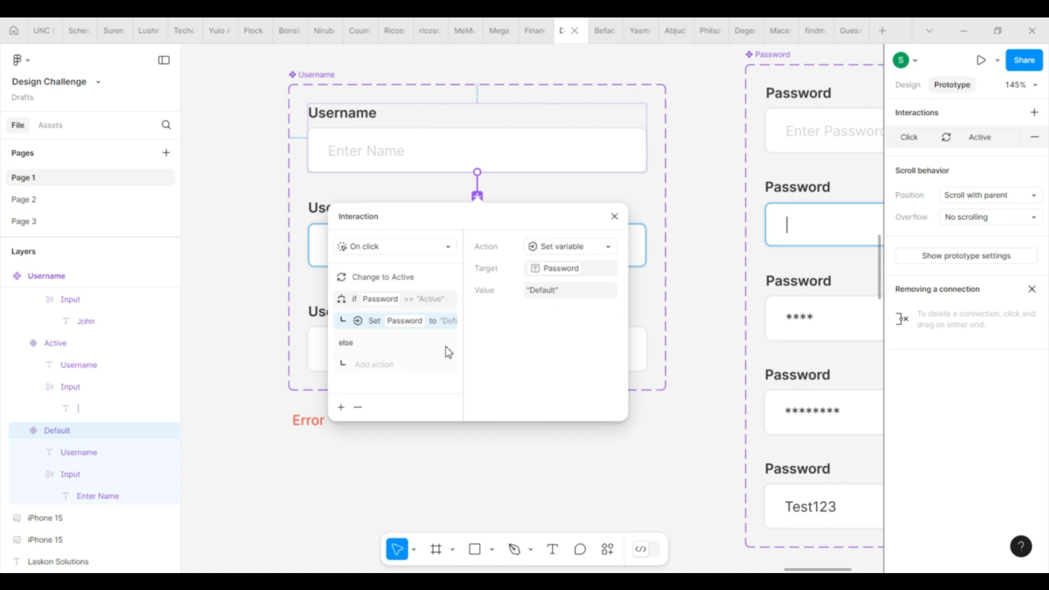
click(615, 216)
Step: Replace the Login screen's username and password inputs with the default Username and Password component instances
scroll(733, 204, down, 5)
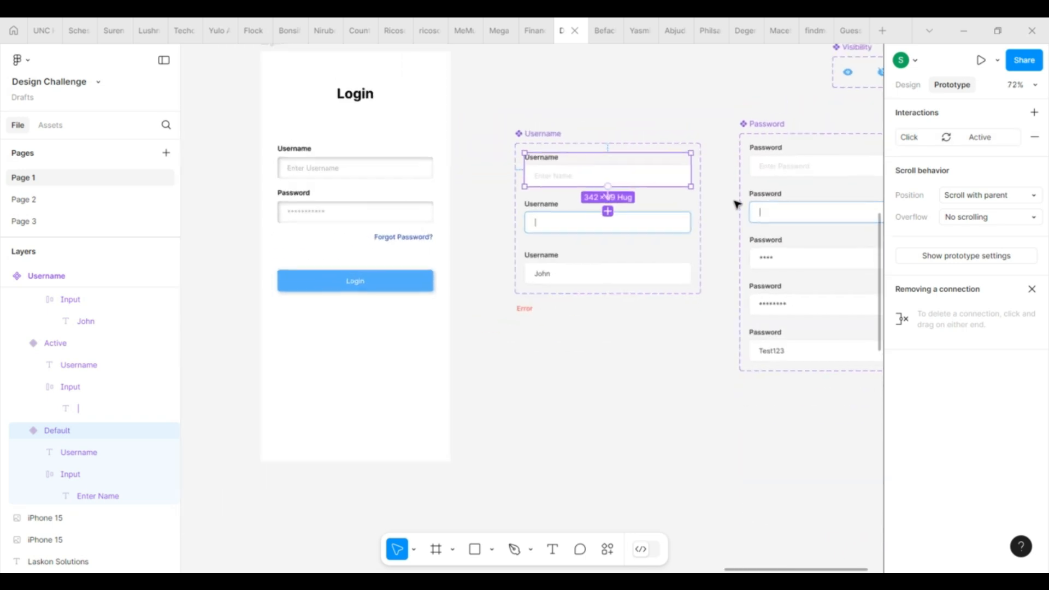
click(665, 176)
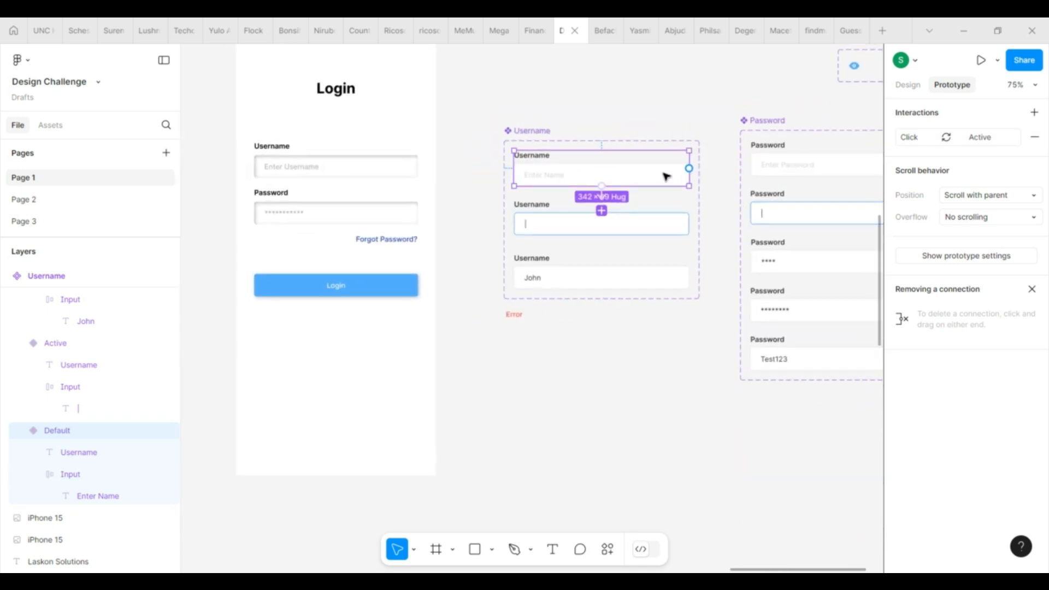
click(370, 172)
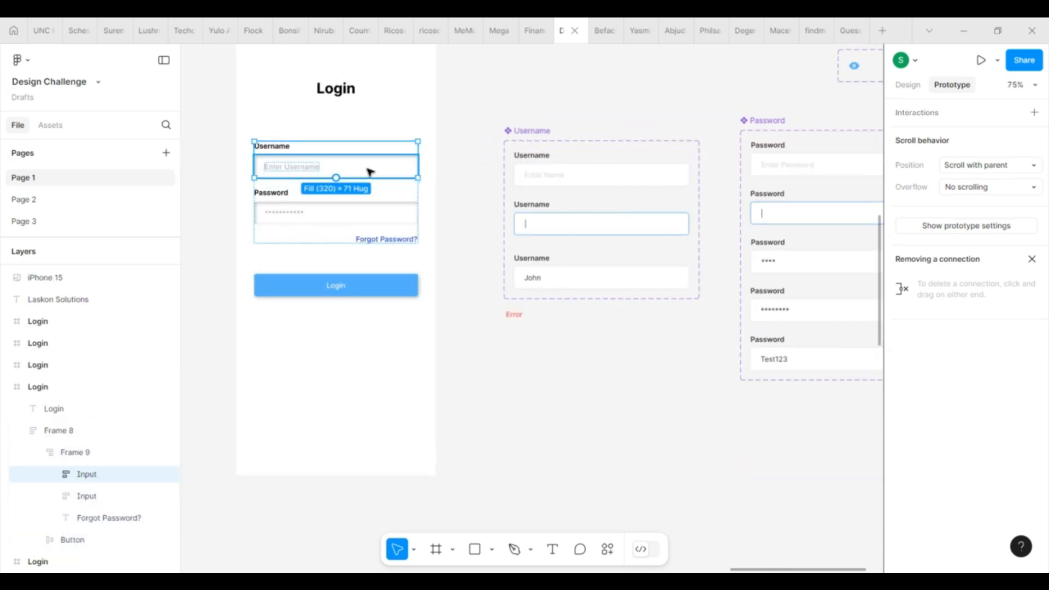
key(ctrl+shift+r)
click(811, 176)
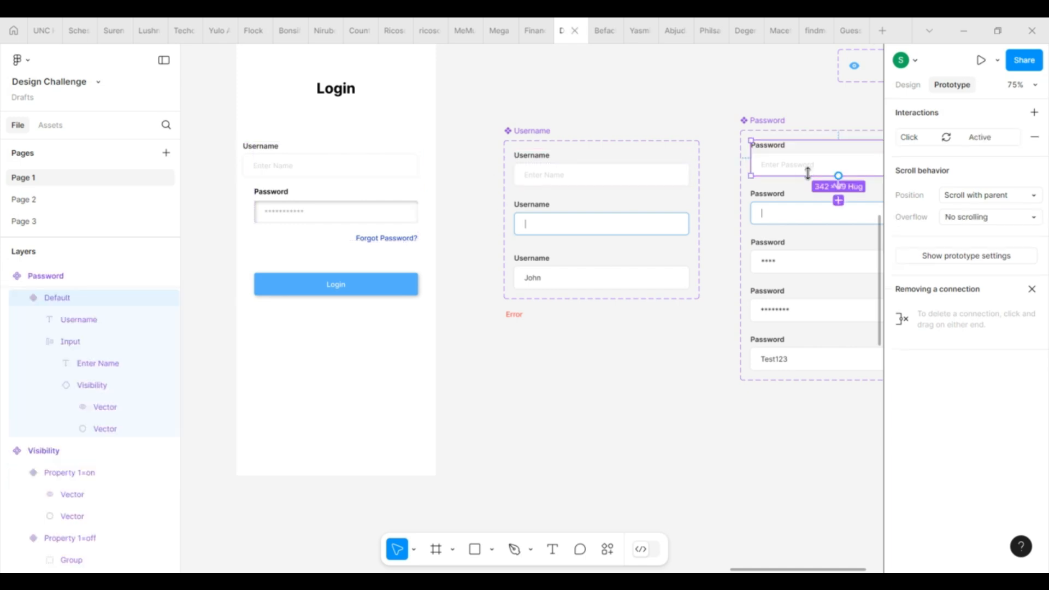
click(396, 218)
click(391, 217)
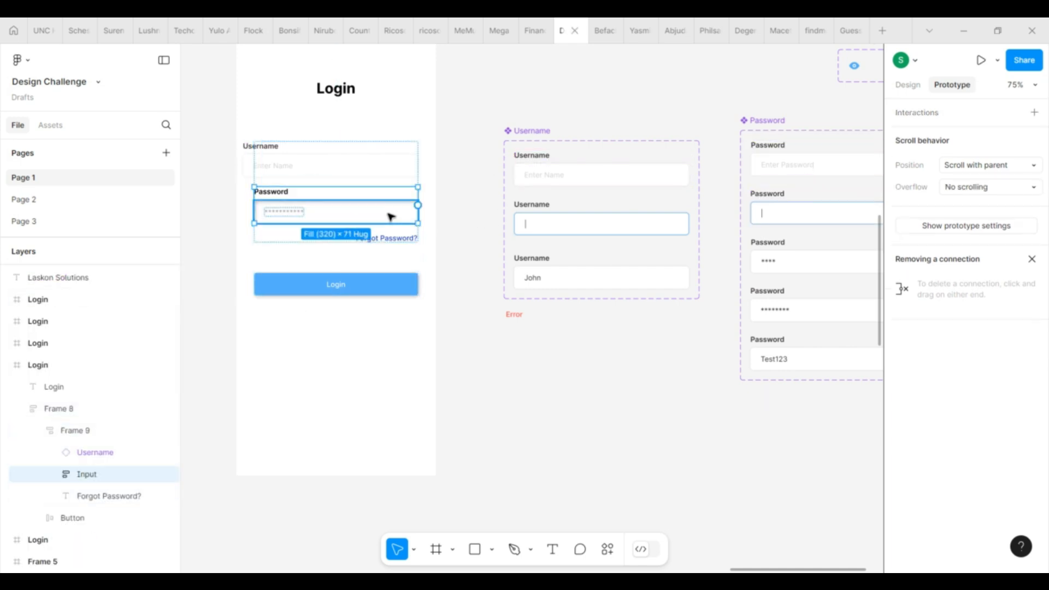
key(ctrl+shift+r)
Step: Set the form container's width to Hug contents
click(366, 188)
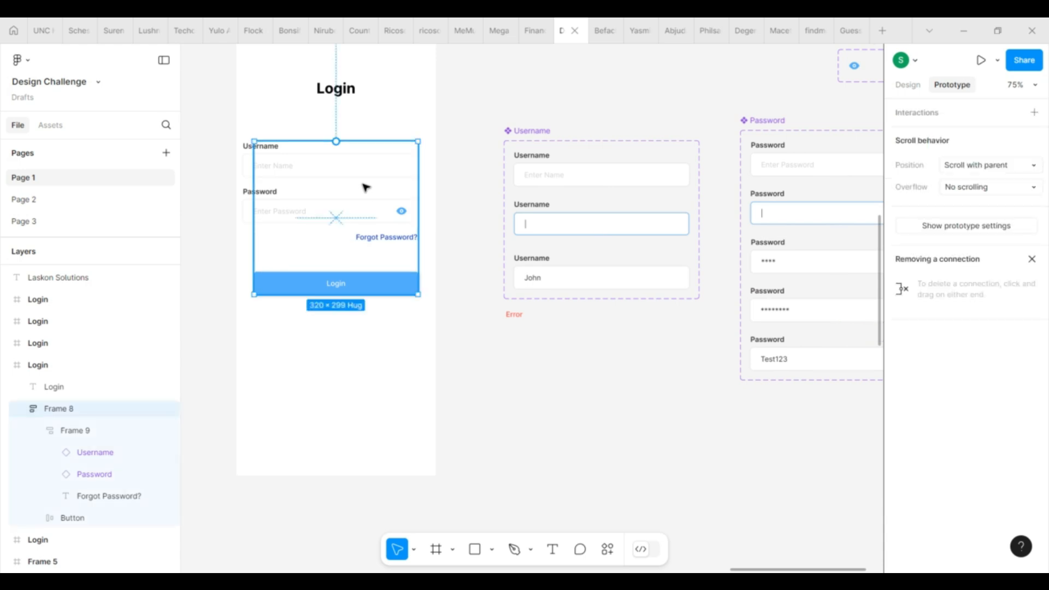
click(908, 85)
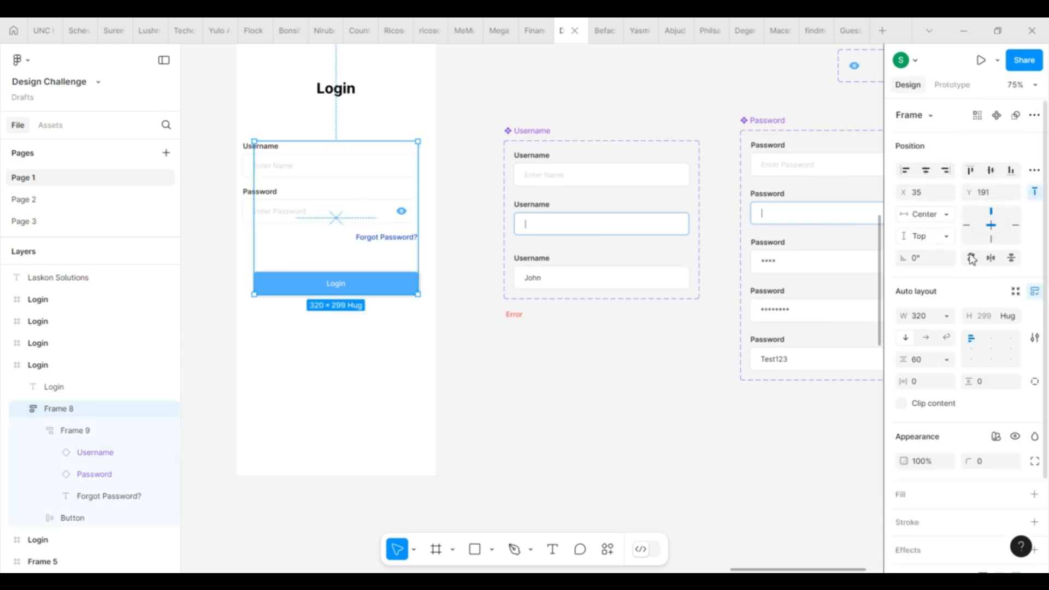
click(948, 316)
click(958, 330)
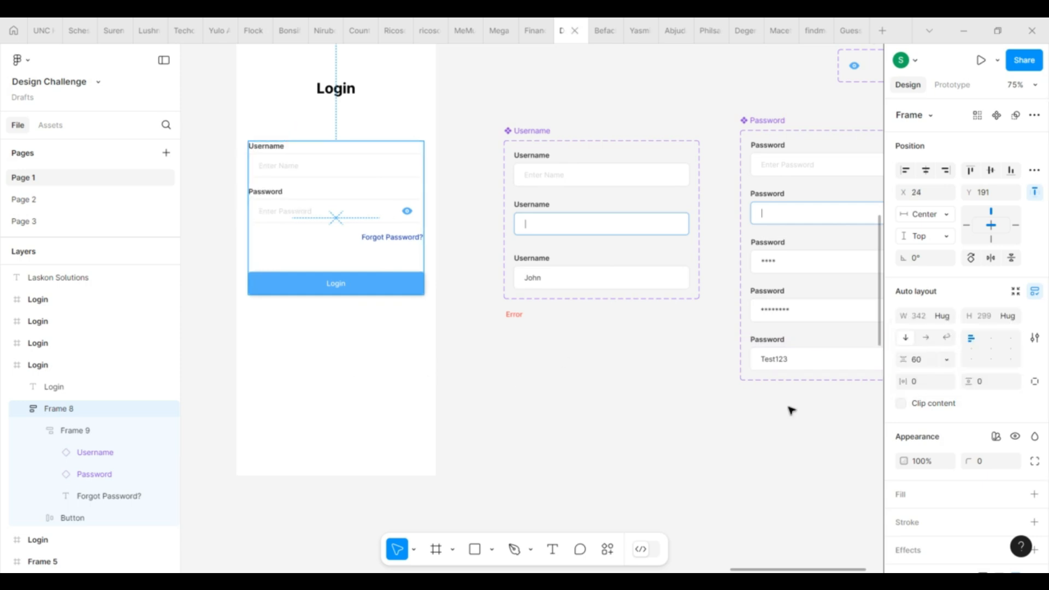
click(298, 377)
Step: Add a flow starting point on the Login frame
scroll(300, 380, up, 2)
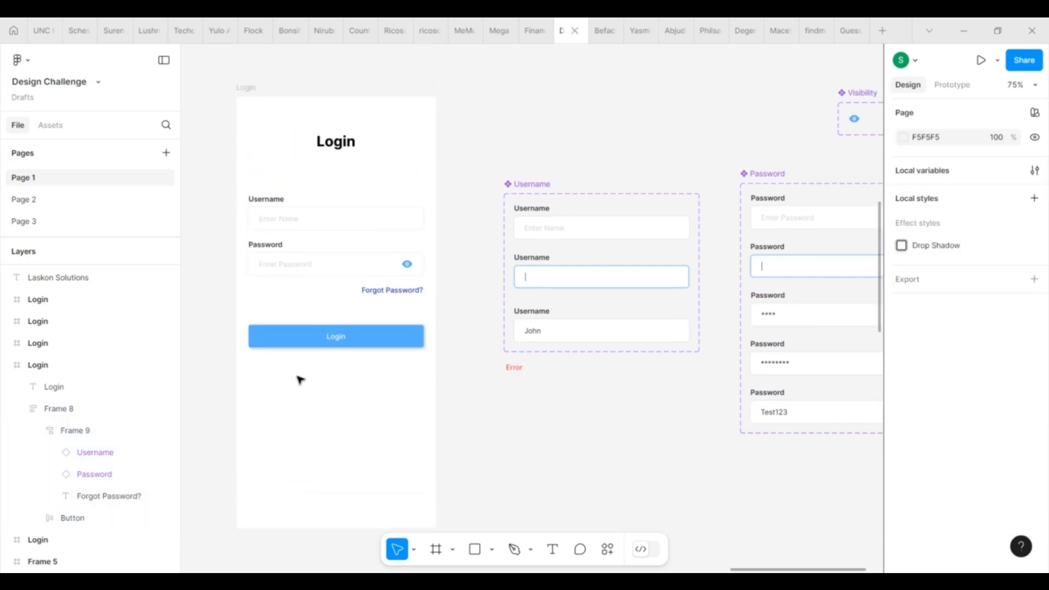
click(245, 88)
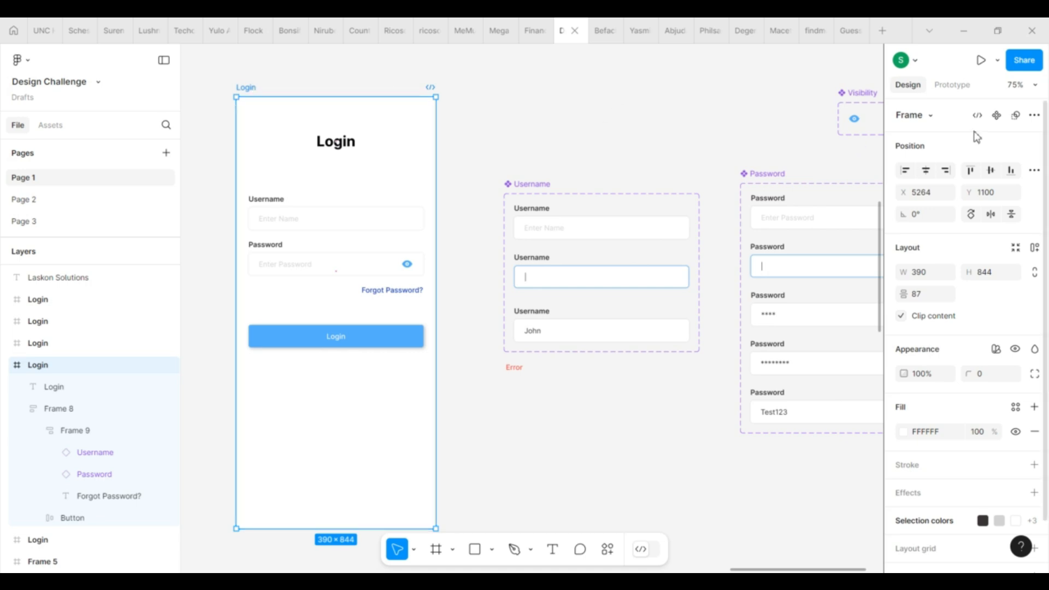
click(954, 85)
click(1033, 114)
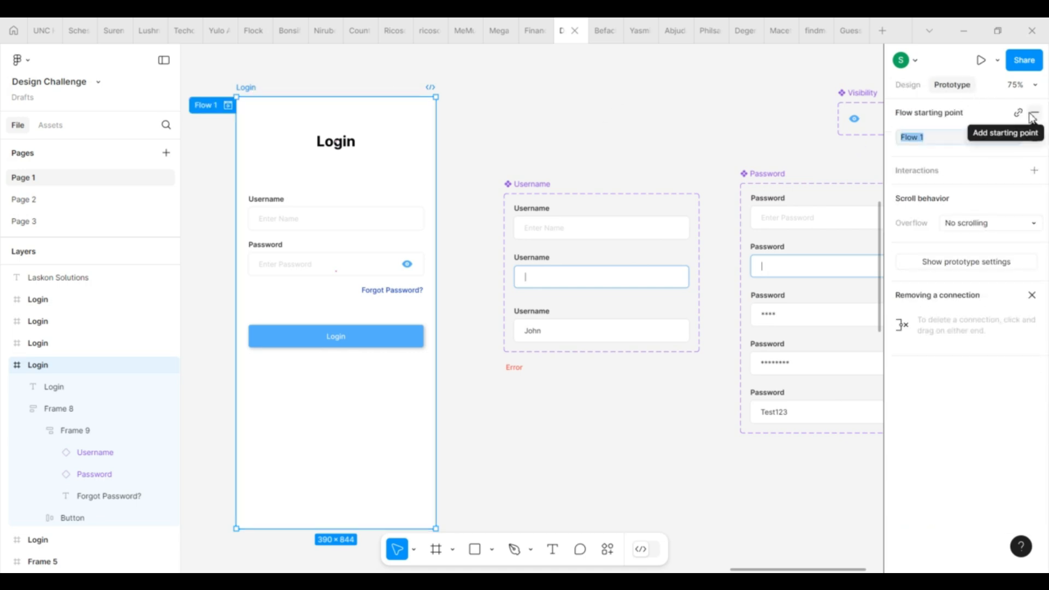
Step: Preview the prototype, trying the username and password fields, then close the preview
click(998, 60)
click(953, 109)
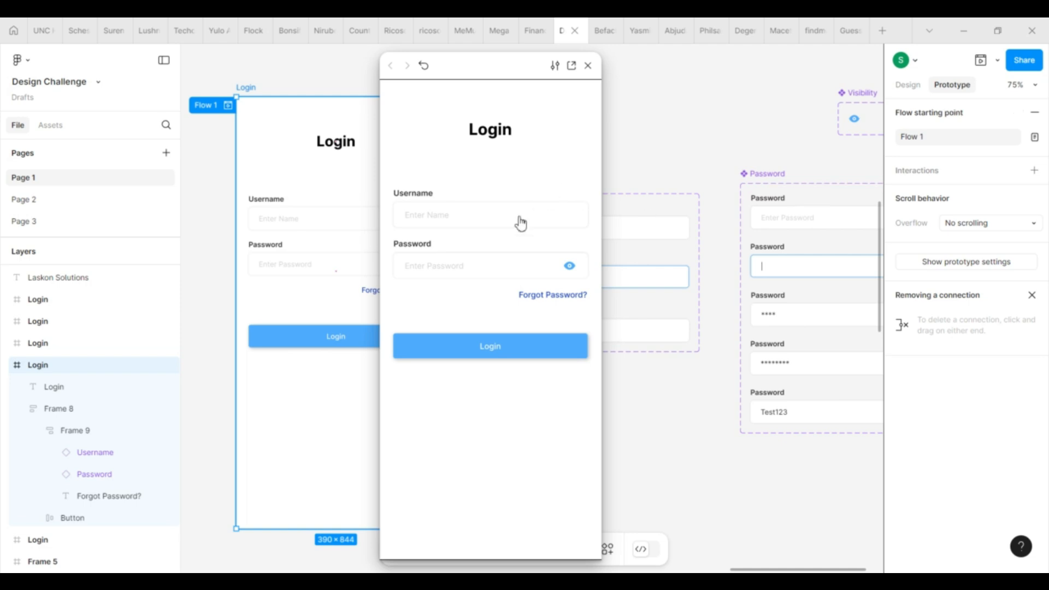
click(520, 224)
click(469, 267)
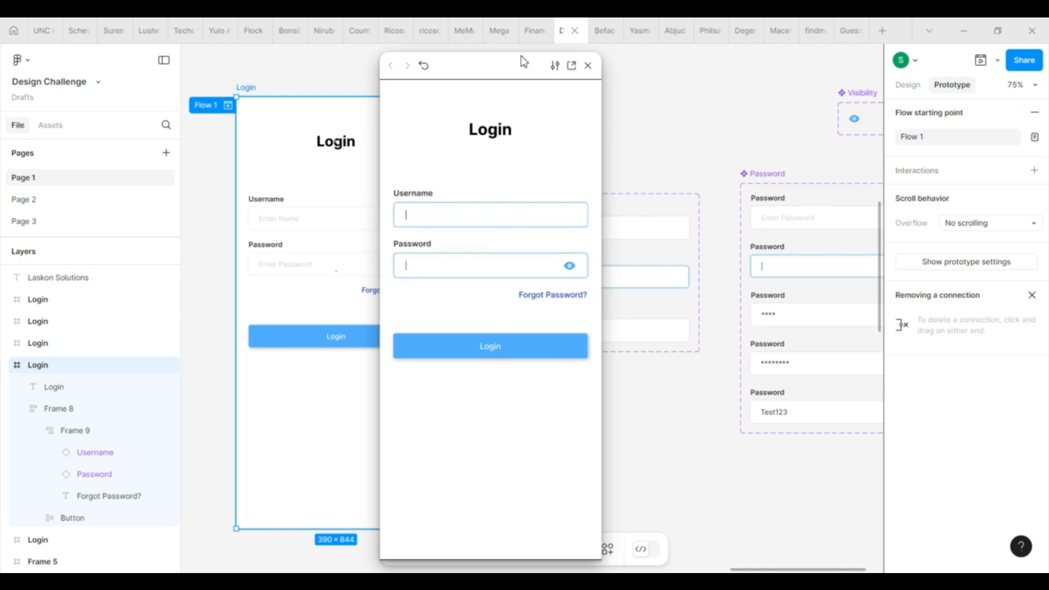
drag(521, 57, 544, 68)
click(611, 77)
Step: Drill into the form to select the Username instance
click(353, 224)
click(353, 225)
click(354, 224)
Step: Bind Property 1 of the Username instance to the Username variable and the Password instance to Password
scroll(353, 223, up, 5)
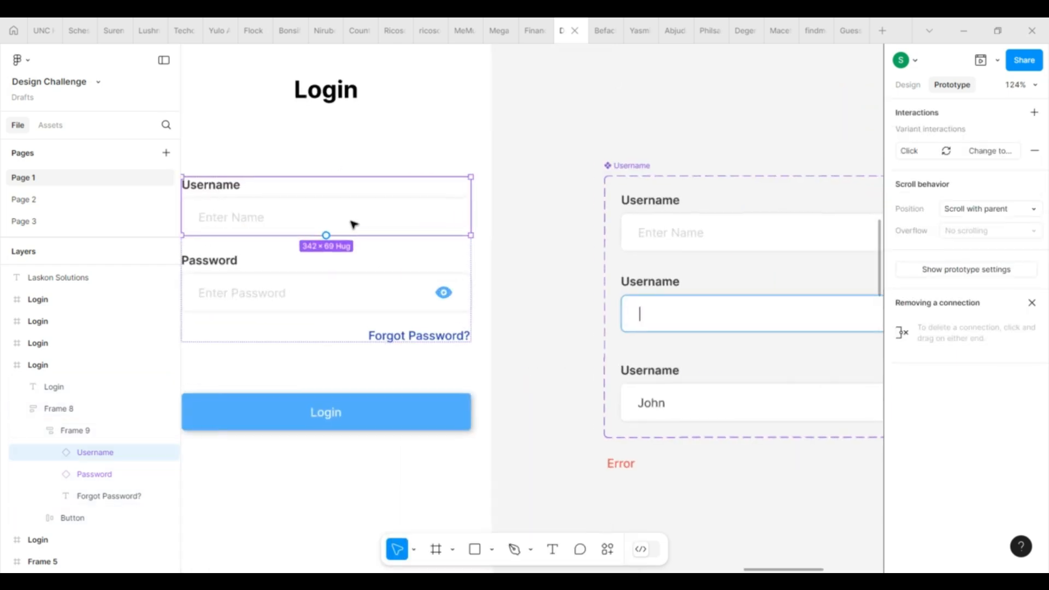
click(923, 85)
scroll(700, 173, down, 3)
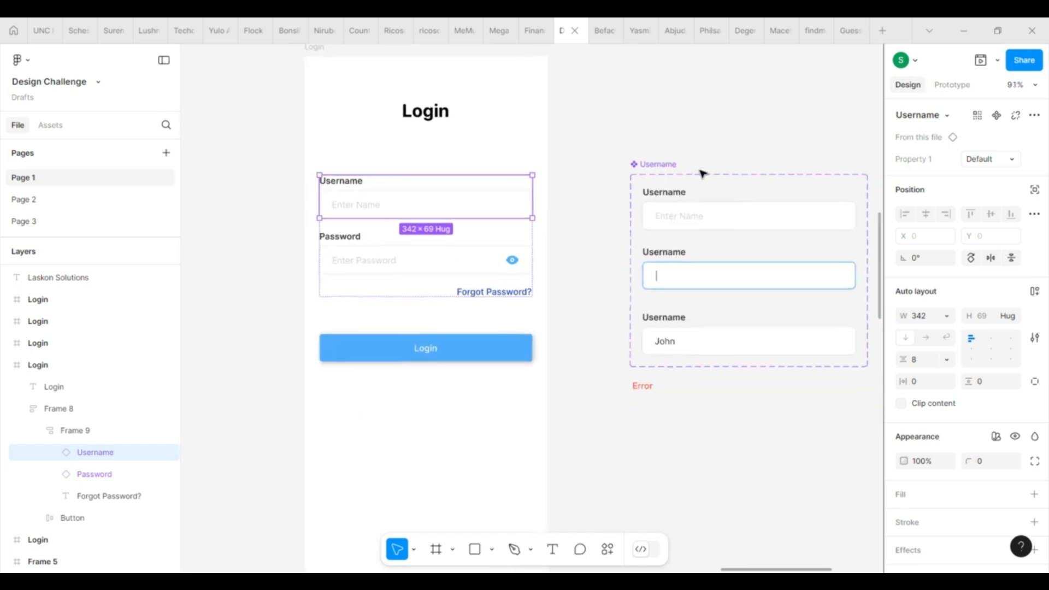
scroll(702, 173, up, 1)
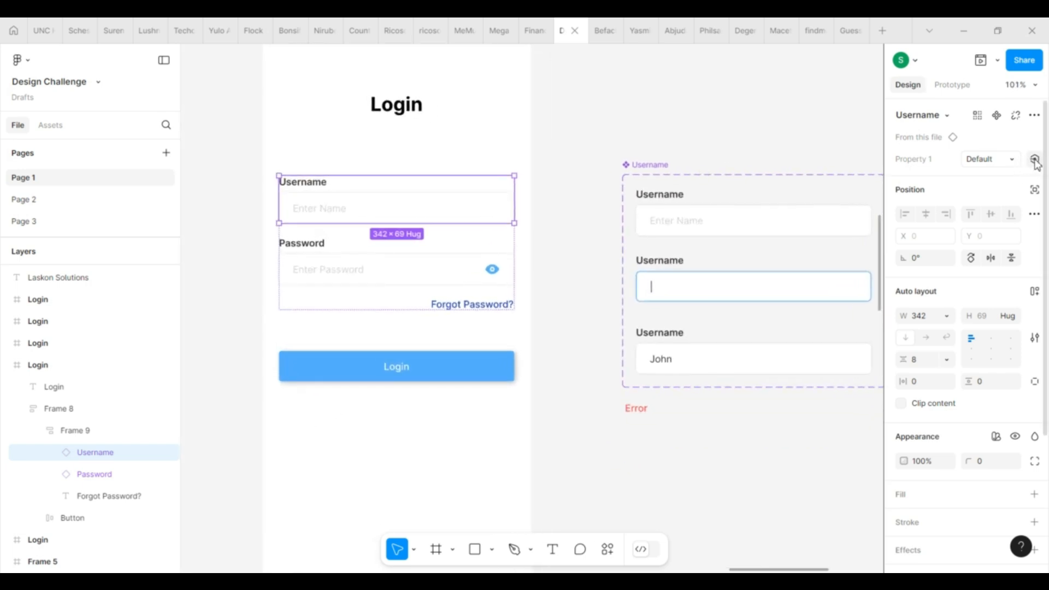
click(1035, 159)
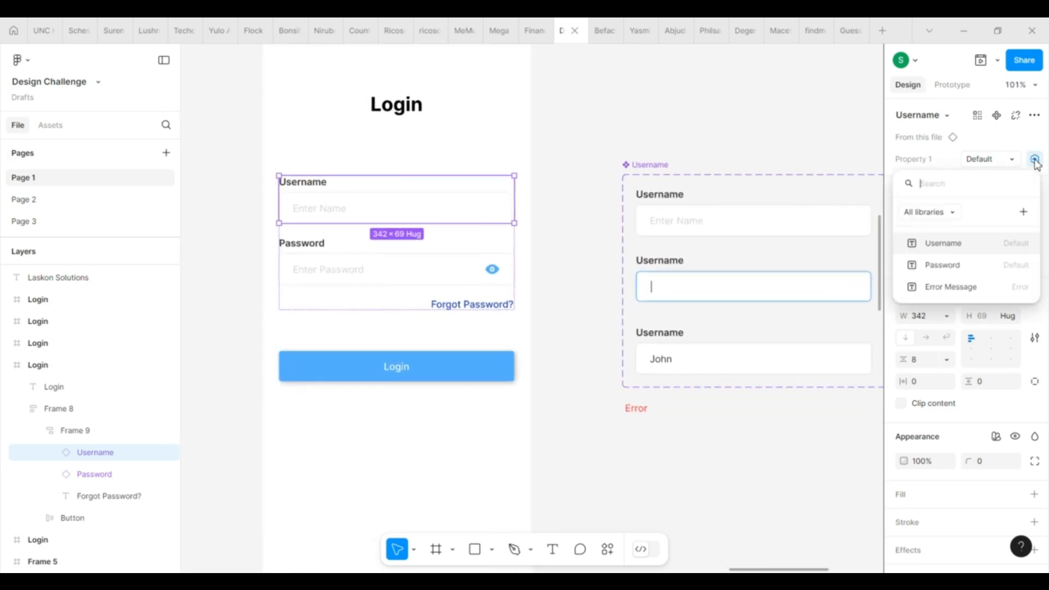
click(956, 248)
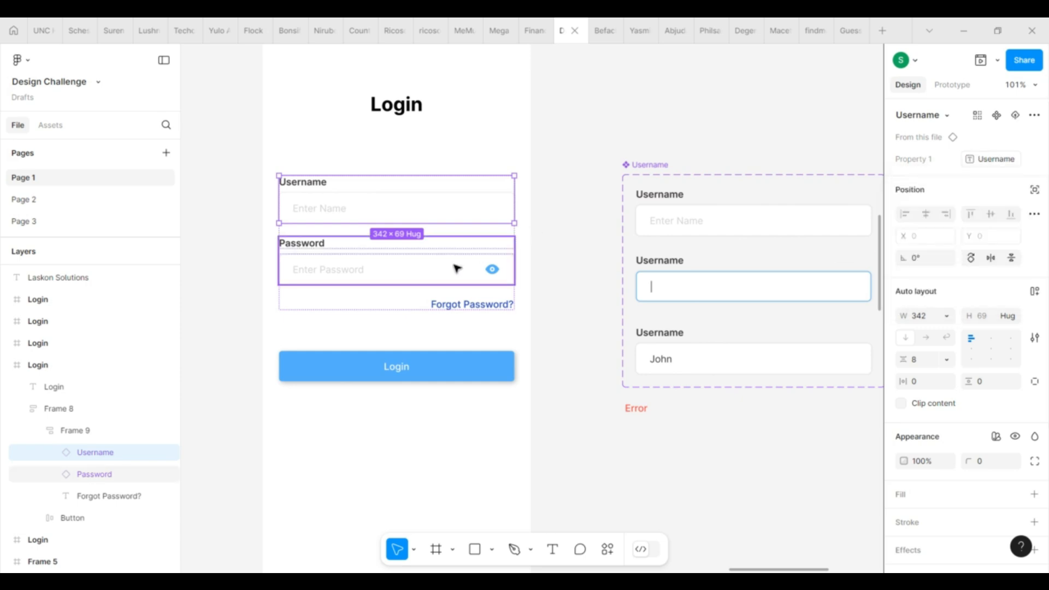
click(457, 268)
click(1035, 160)
click(946, 265)
click(433, 423)
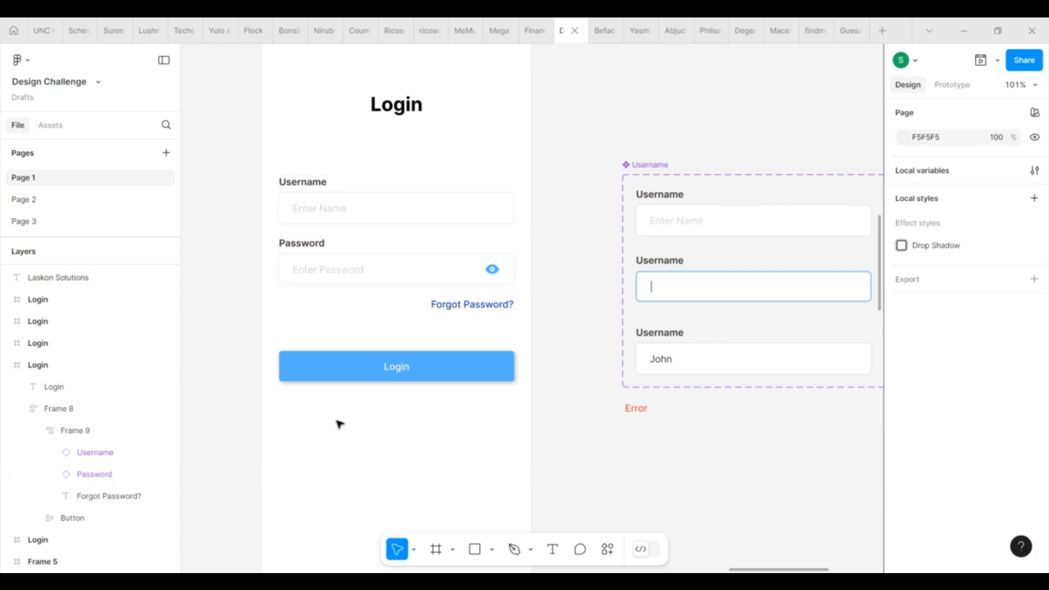
scroll(339, 424, down, 3)
click(290, 129)
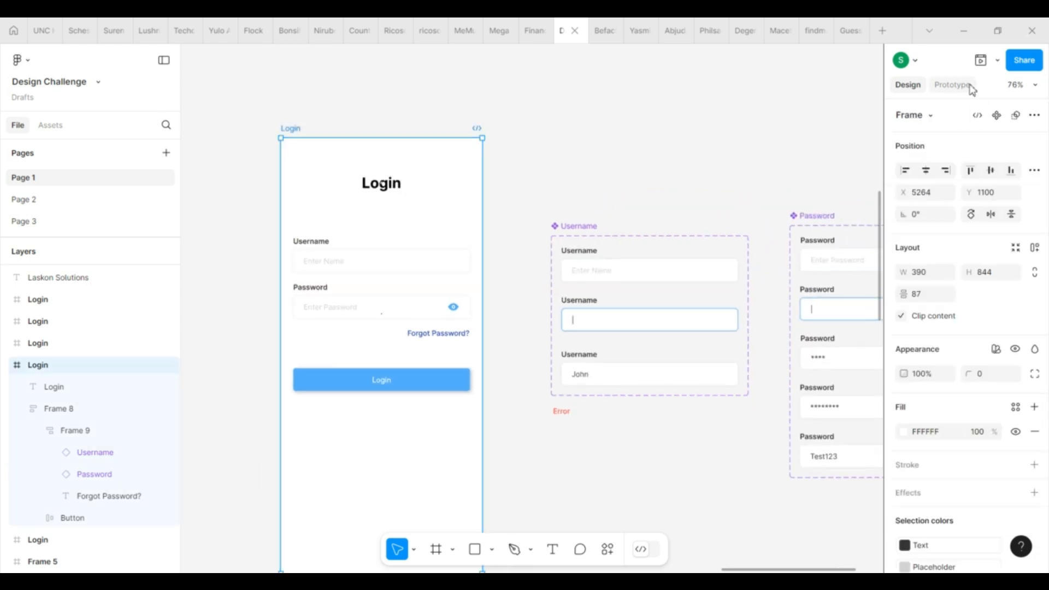
Step: Preview the Login prototype and click back and forth between the Username and Password fields
click(981, 60)
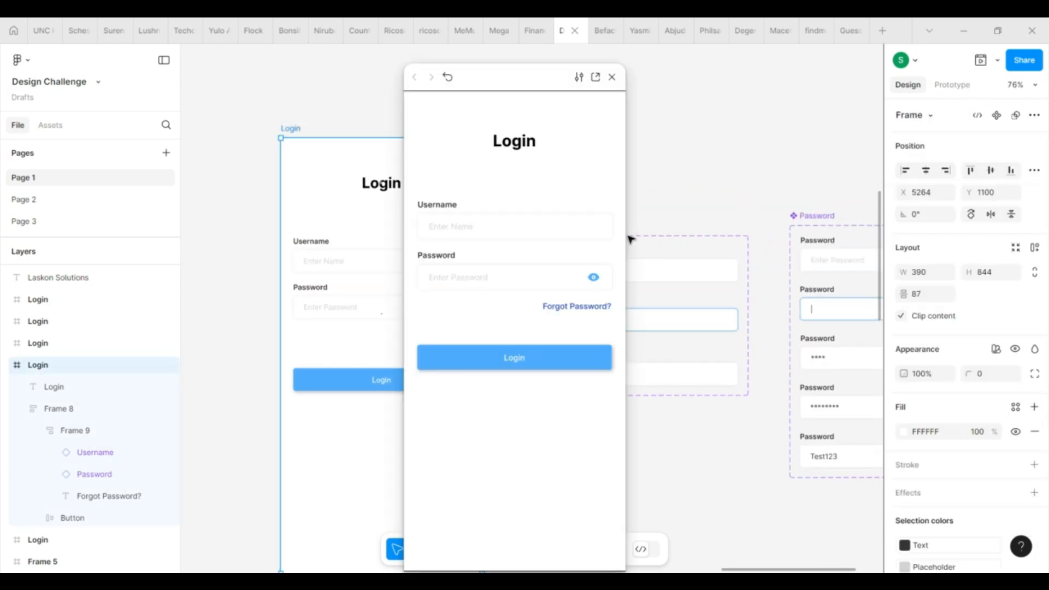
click(511, 232)
click(469, 284)
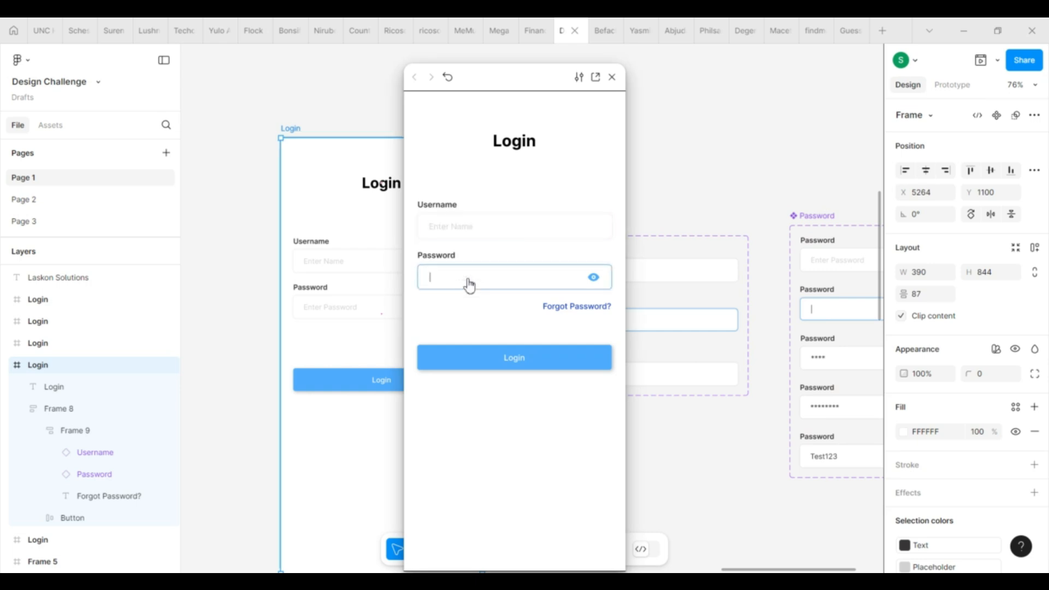
click(481, 232)
click(495, 280)
Step: Repeat the Username/Password focus test a few more times, then close the preview
click(486, 225)
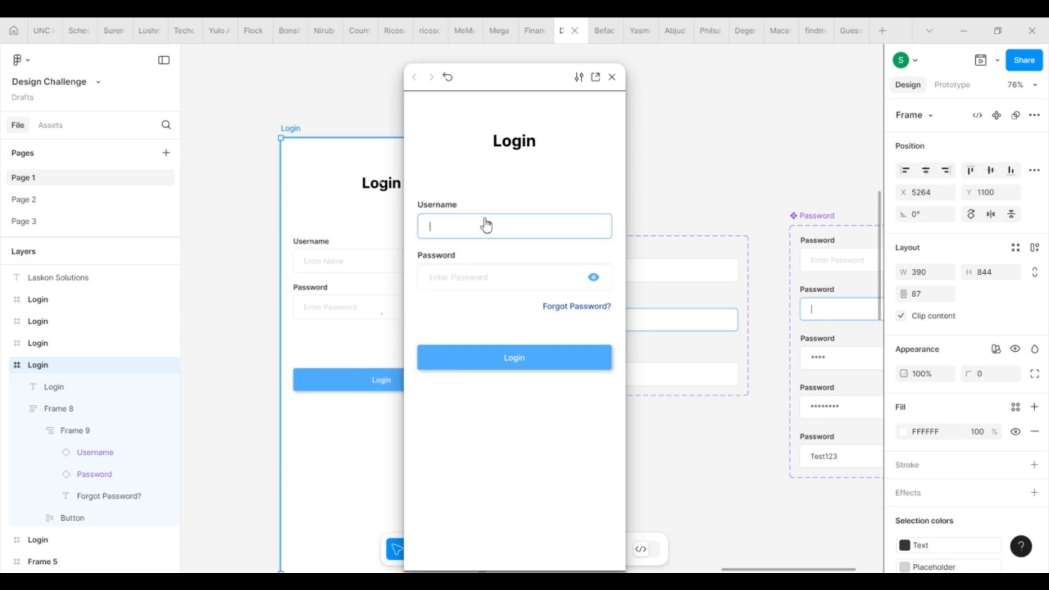
click(509, 285)
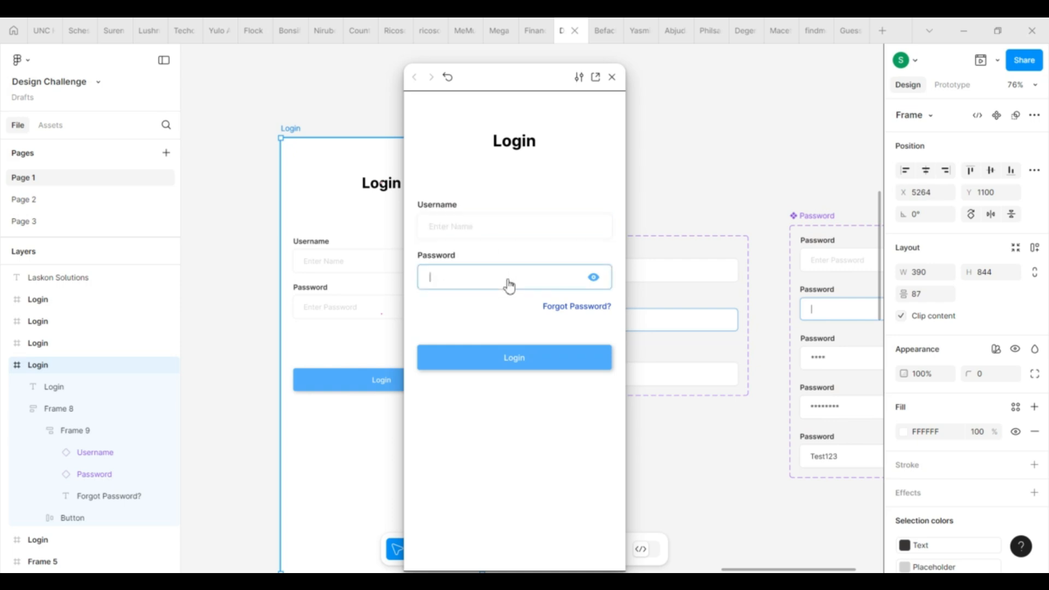
click(472, 239)
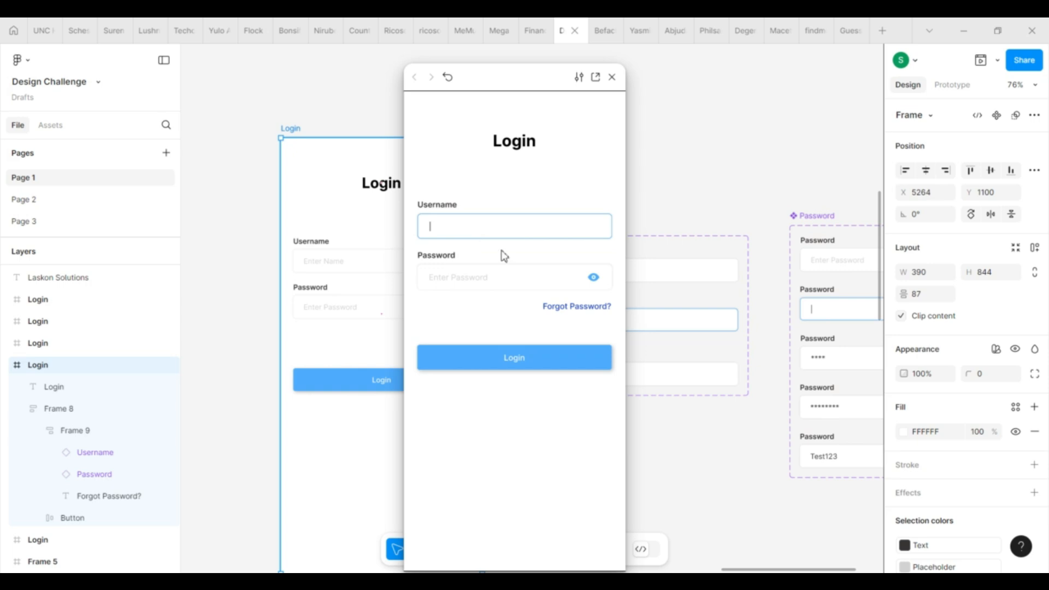
click(500, 287)
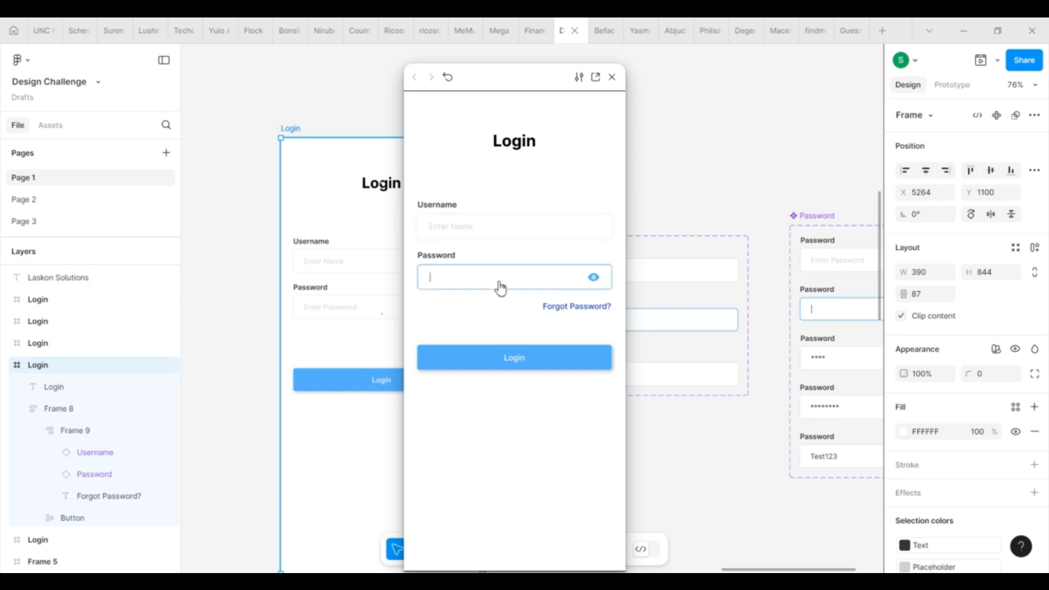
click(492, 237)
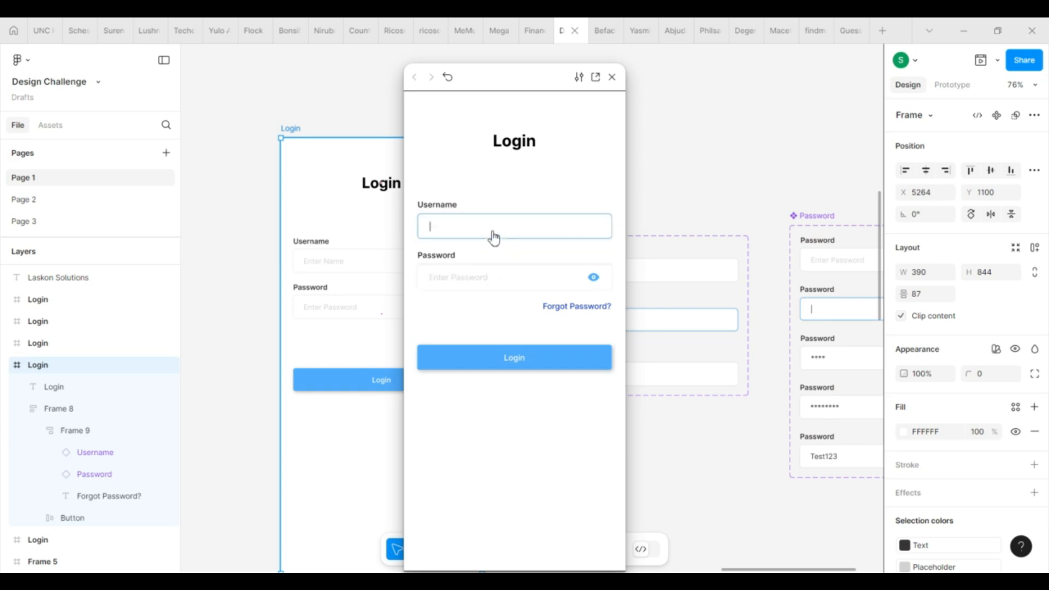
click(612, 77)
scroll(506, 186, down, 3)
scroll(705, 246, up, 4)
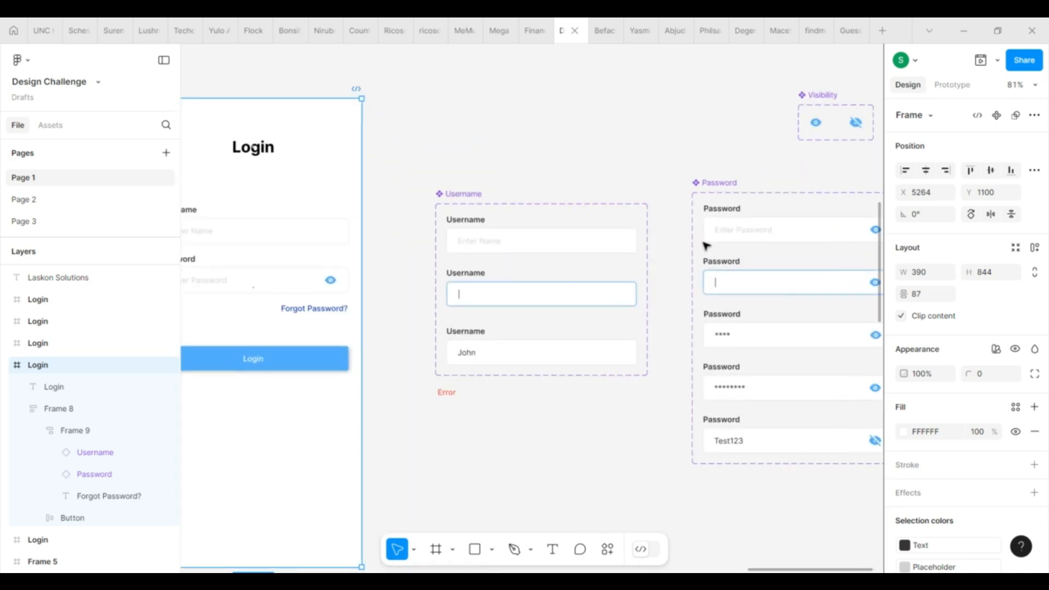
scroll(706, 246, down, 1)
scroll(705, 246, right, 1)
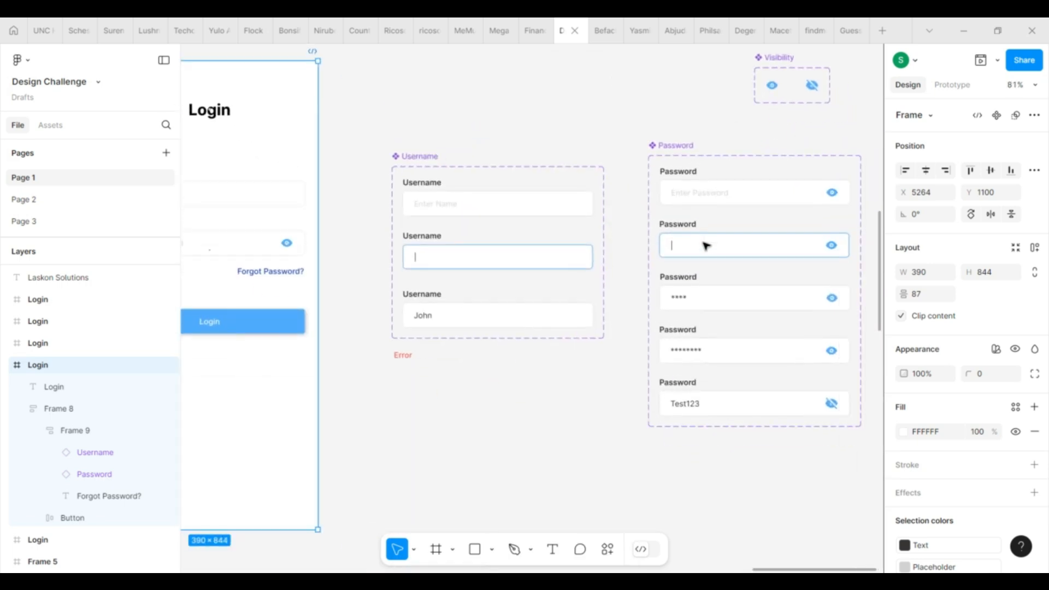
scroll(706, 246, down, 2)
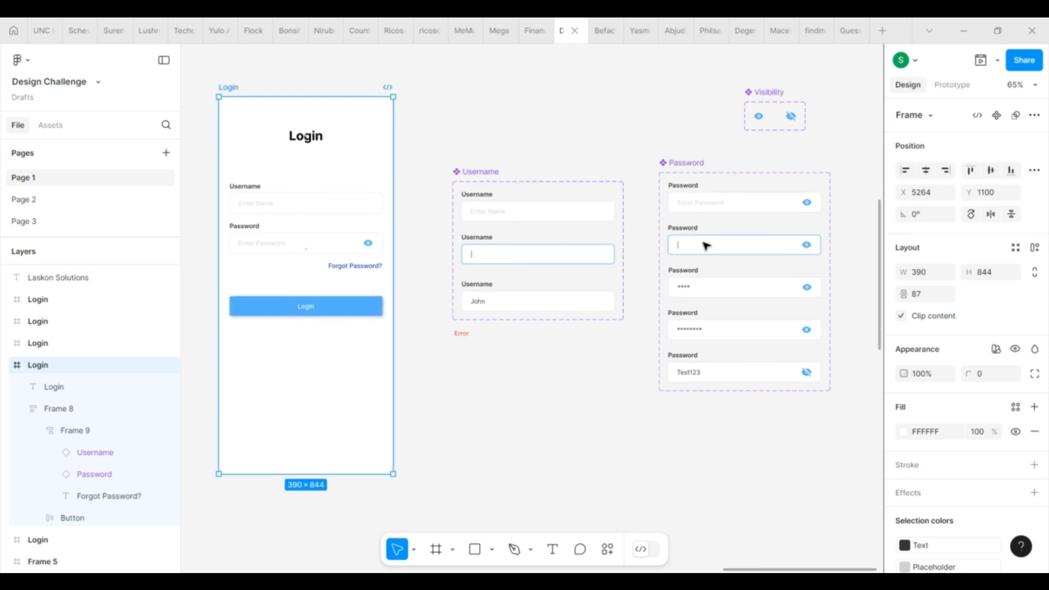
Step: Paste a copy of the red Error text into the form's field group, above Forgot Password?
click(462, 335)
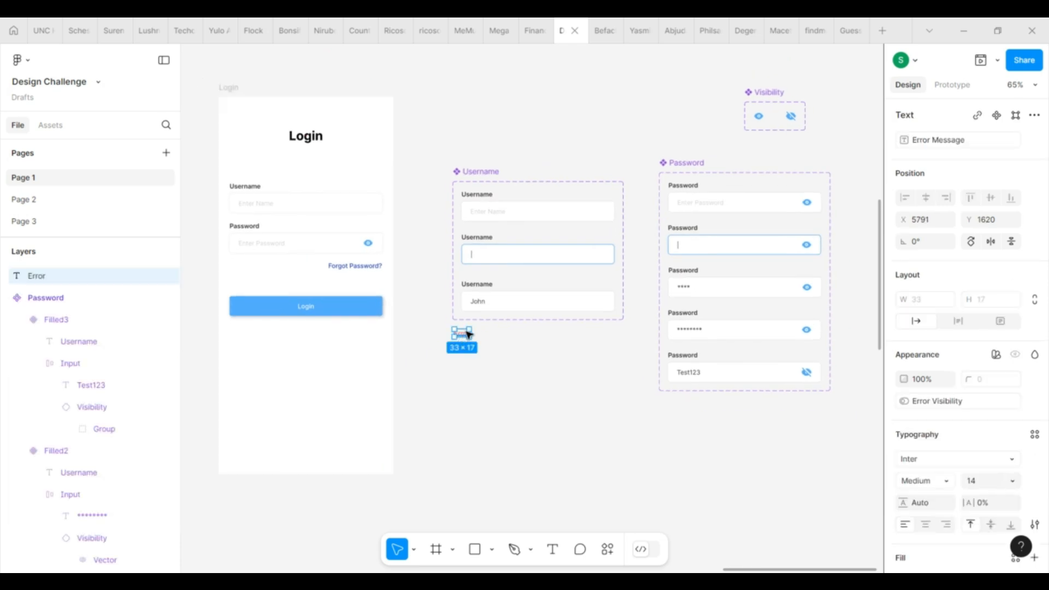
double_click(289, 229)
key(ctrl+v)
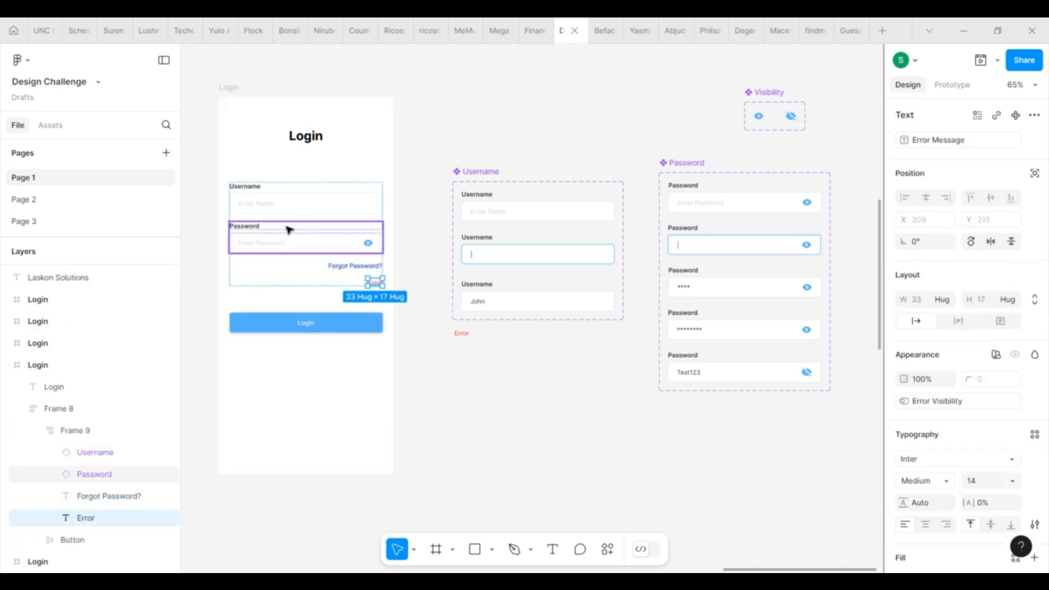
key(Up)
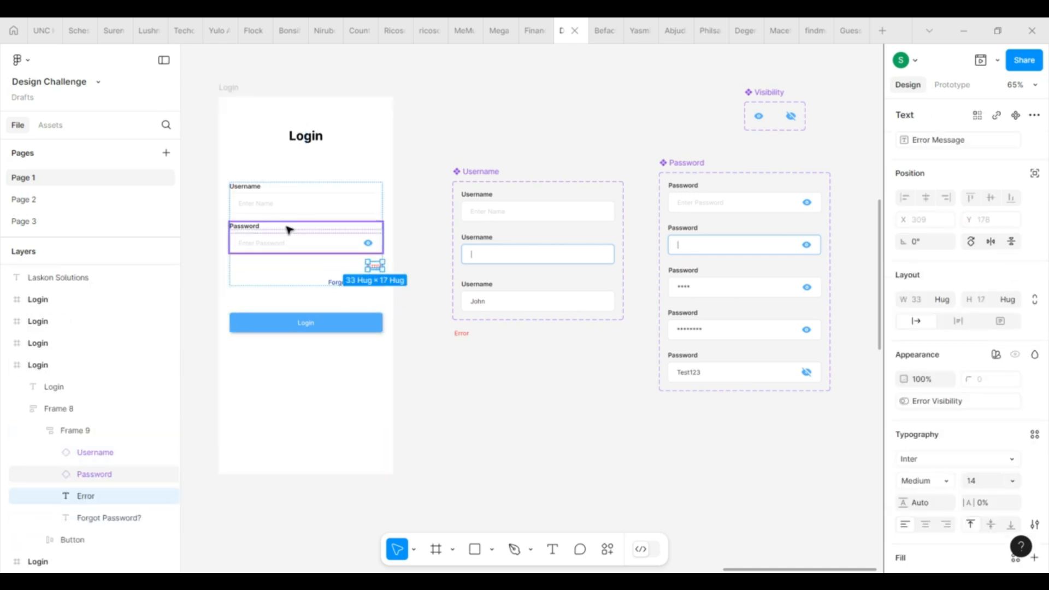
Step: Wrap Username, Password and Error in a left-aligned auto layout stack
shift+click(321, 230)
shift+click(332, 208)
key(shift+a)
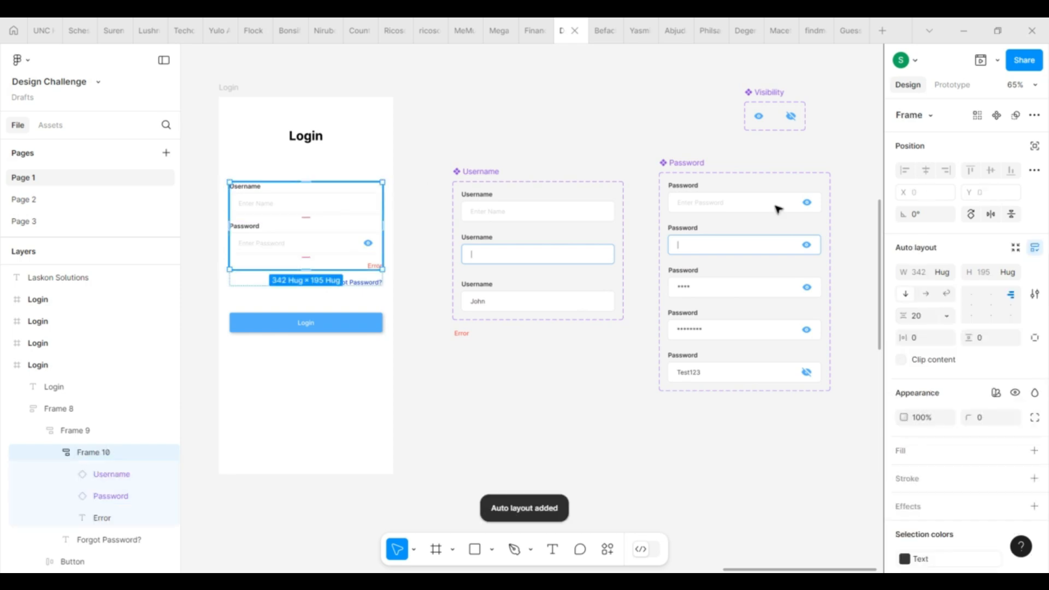
click(971, 304)
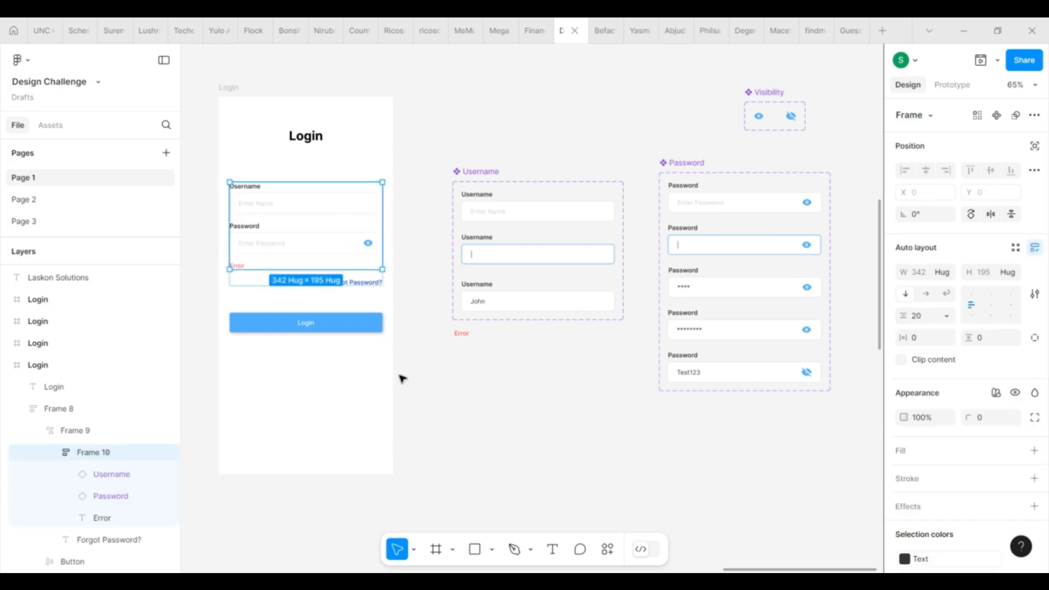
click(354, 377)
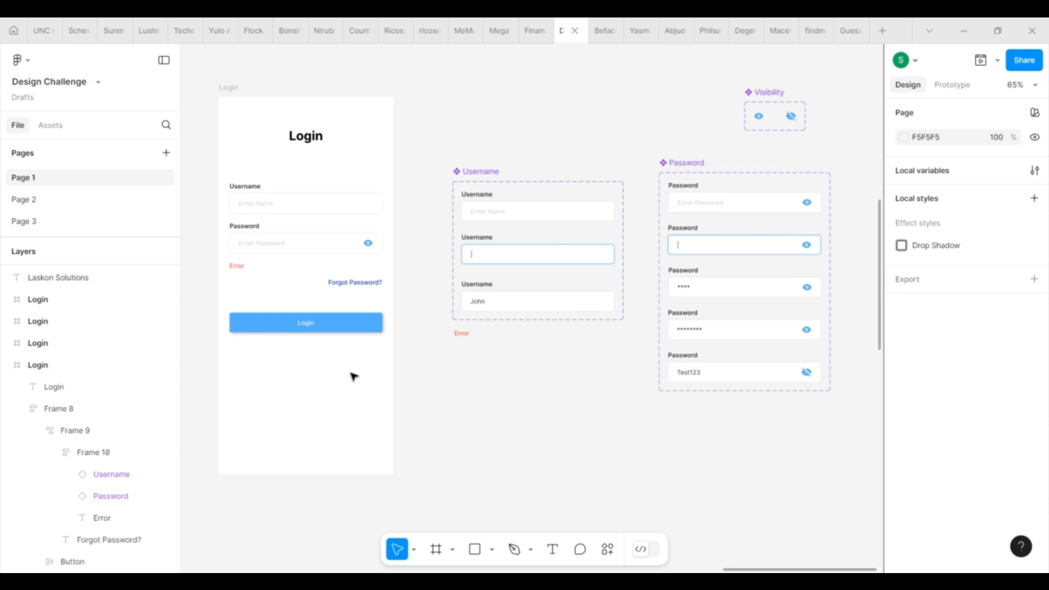
Step: Drill into the form group to select the Error text
scroll(246, 347, up, 2)
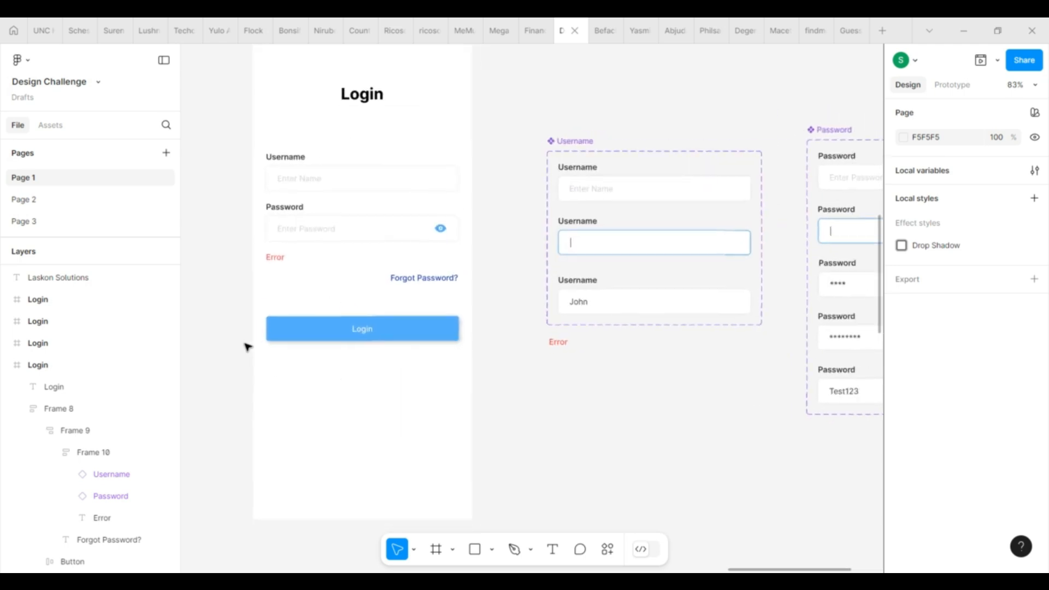
click(280, 258)
double_click(280, 257)
double_click(280, 258)
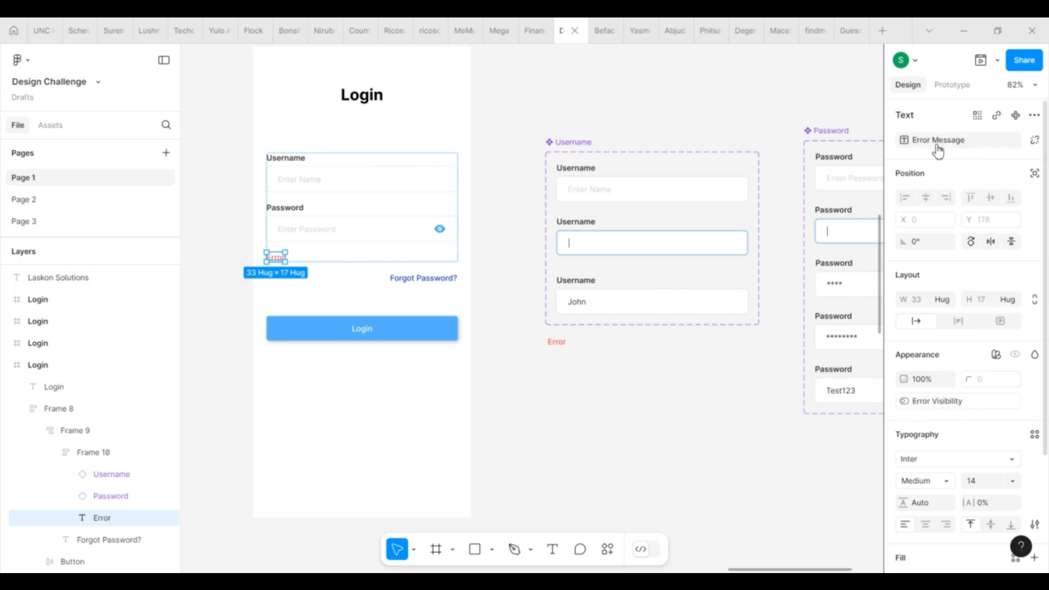
Step: In Local variables, set Error Visibility to False for Mode 1
click(503, 388)
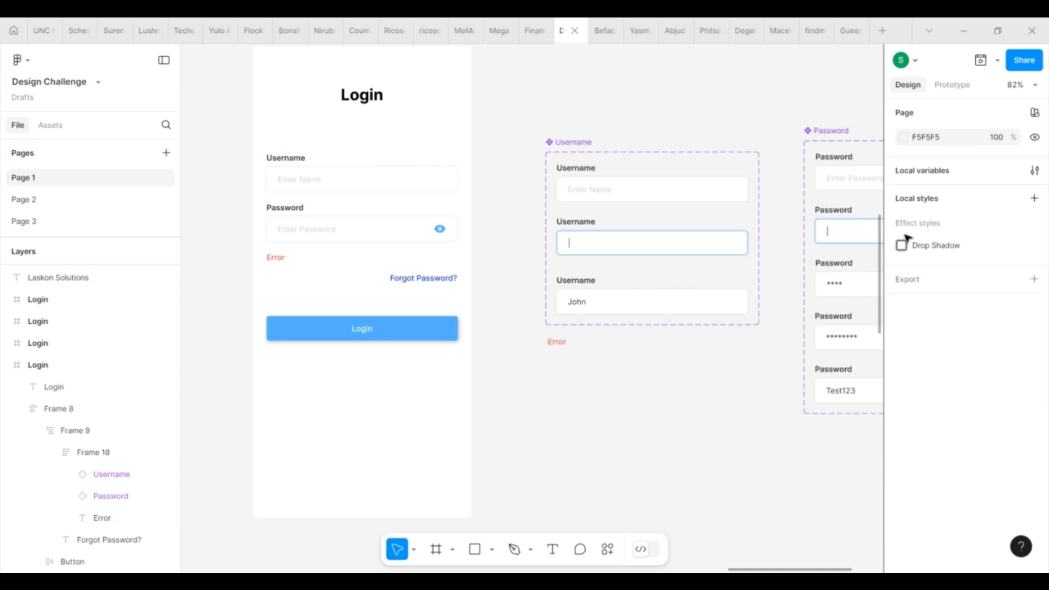
click(1034, 171)
click(224, 267)
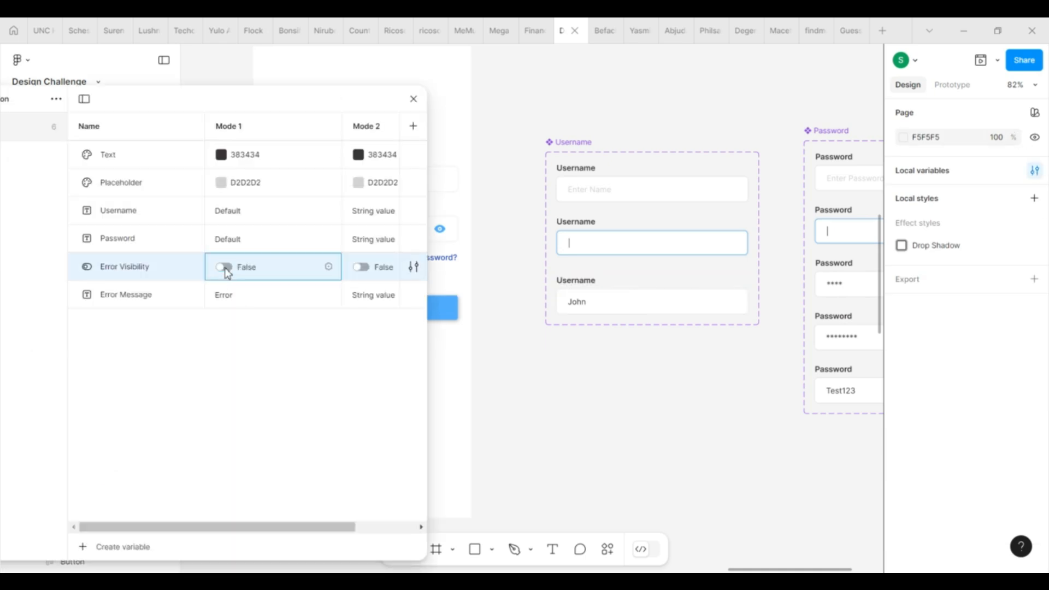
click(413, 100)
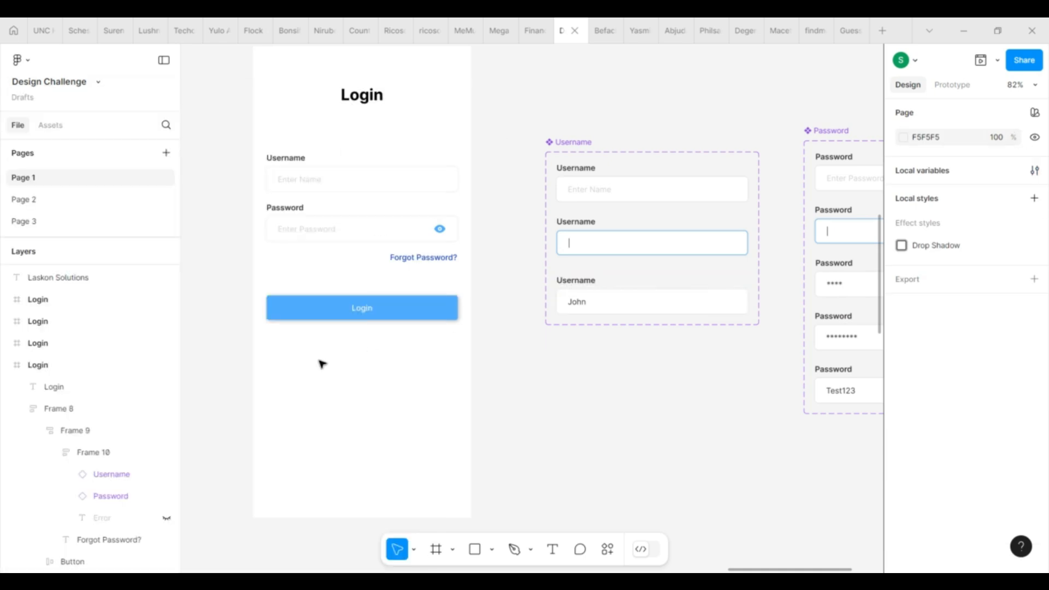
Step: Marquee-select the Username, Password and Visibility component sets and drag them further right
double_click(348, 315)
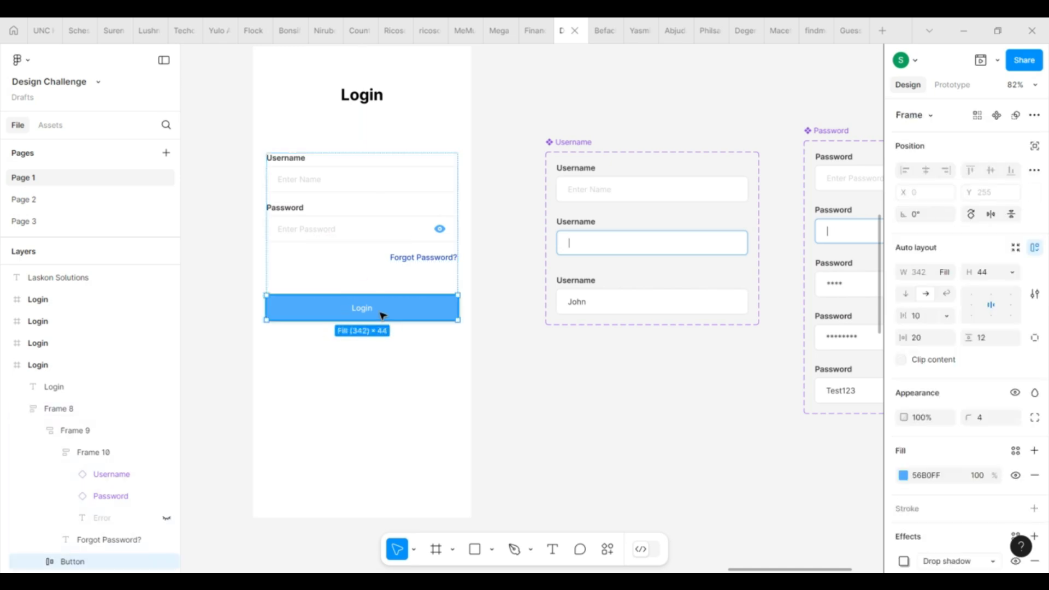
scroll(382, 316, down, 5)
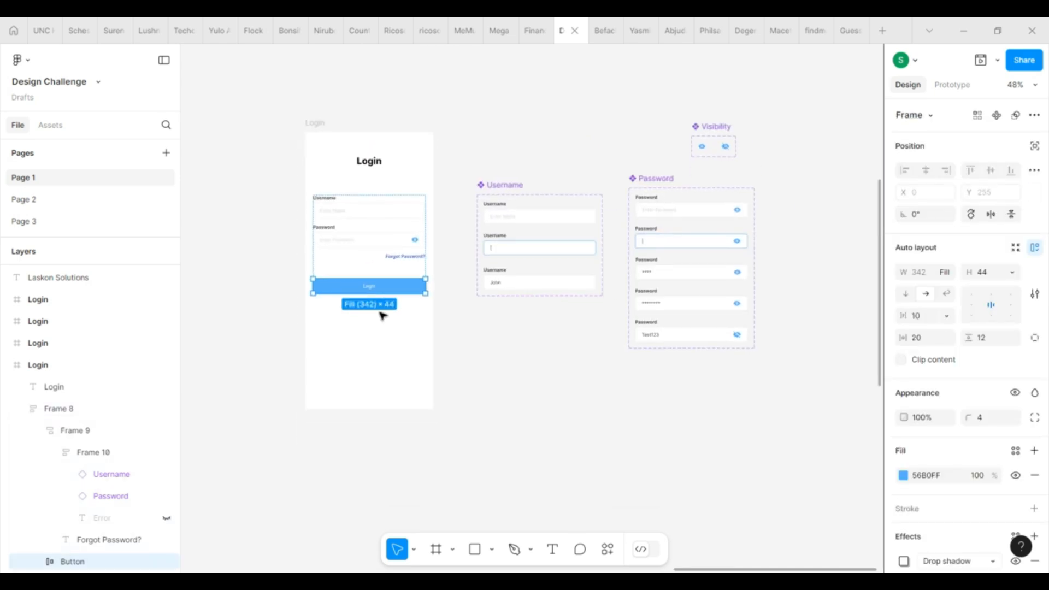
click(515, 378)
drag(471, 105, 832, 406)
drag(716, 269, 858, 262)
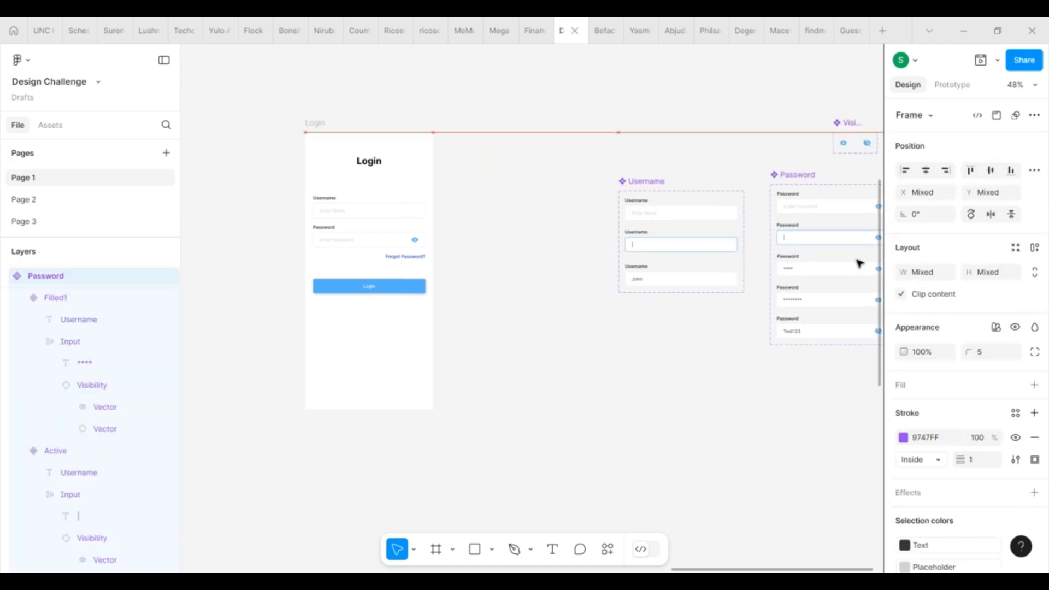
Step: Duplicate the Login frame, delete its form, and move the title to the frame's centre
click(440, 82)
click(313, 124)
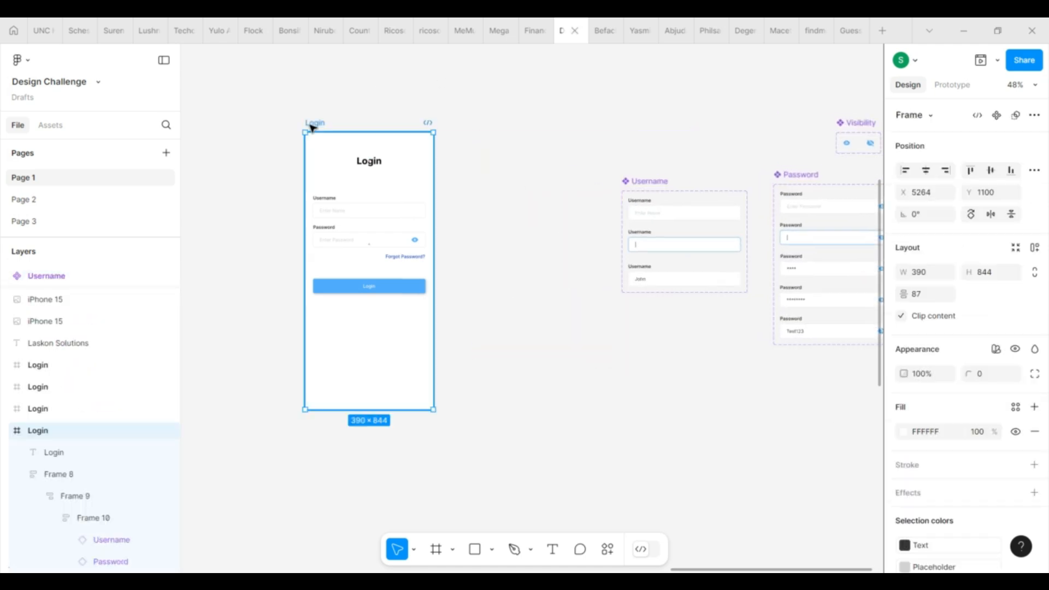
key(ctrl+d)
click(486, 248)
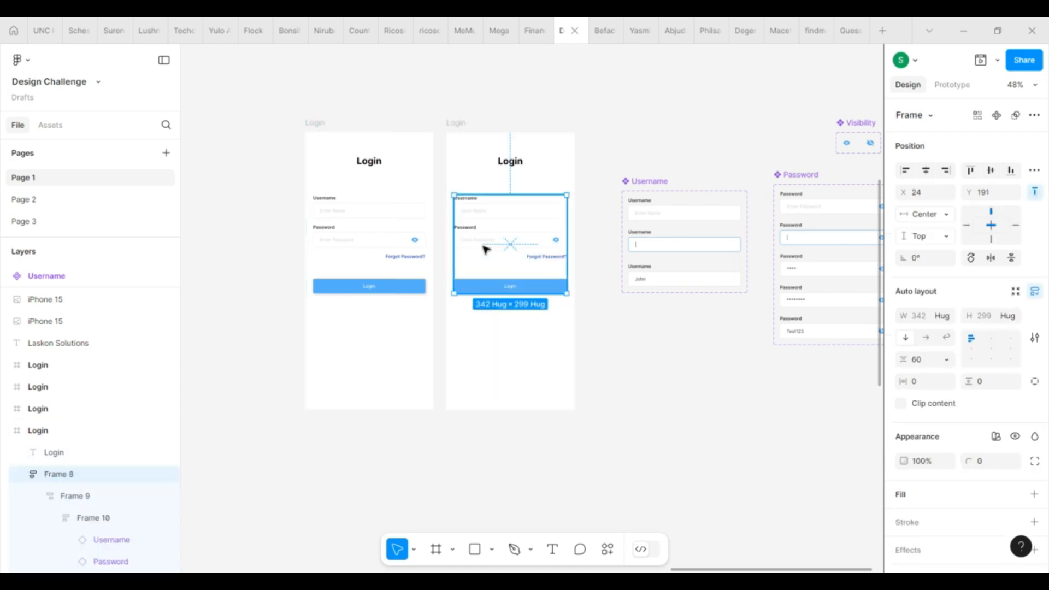
key(Delete)
drag(516, 161, 521, 265)
Step: Change the title to 'Successfully Login', centre it horizontally, and colour it FFFFFF
double_click(521, 263)
text(Succ)
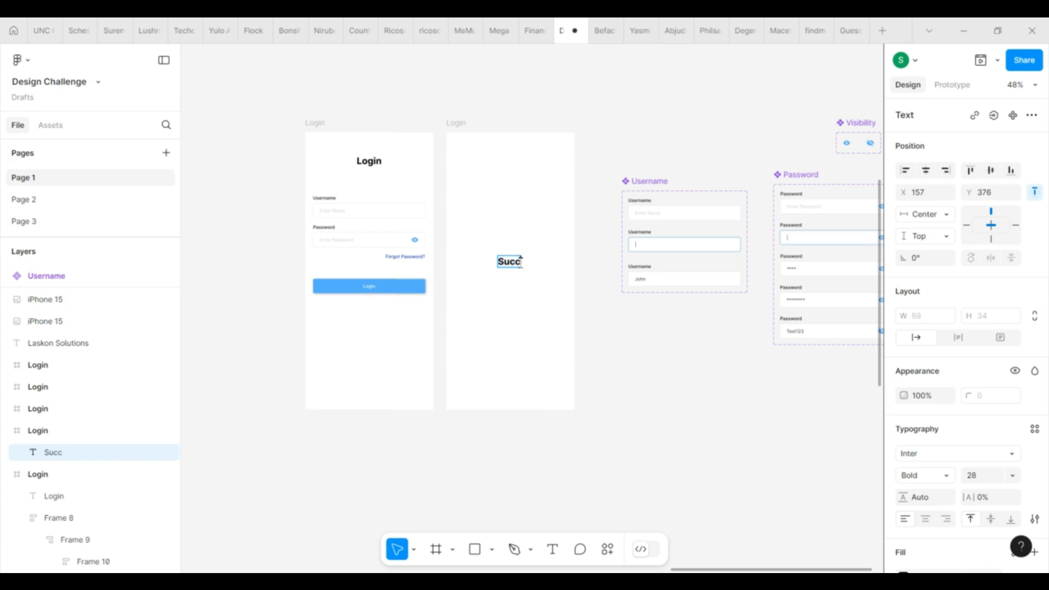
text(essfully Login)
key(Escape)
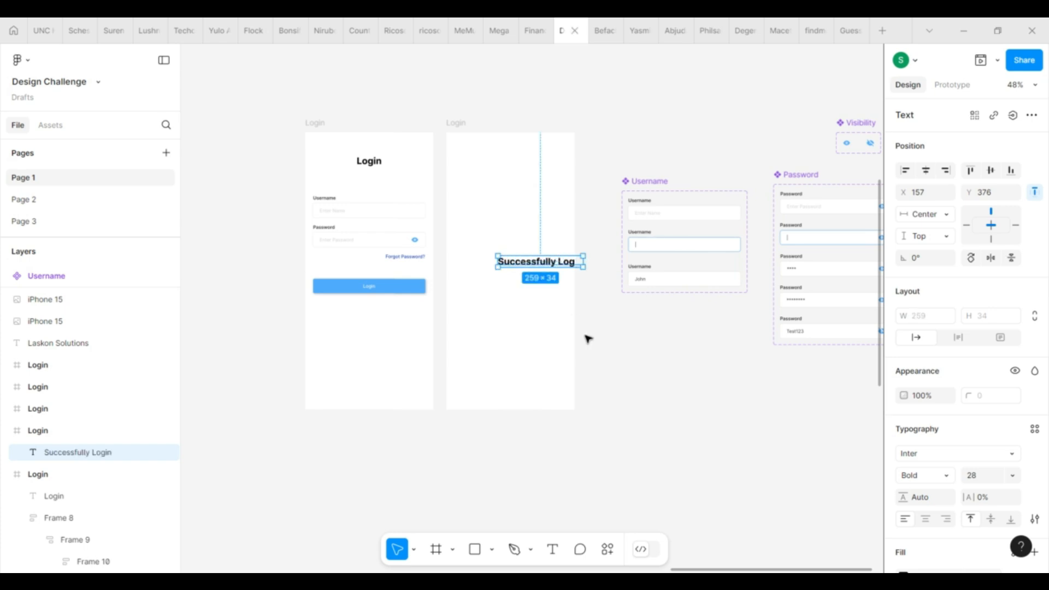
click(928, 174)
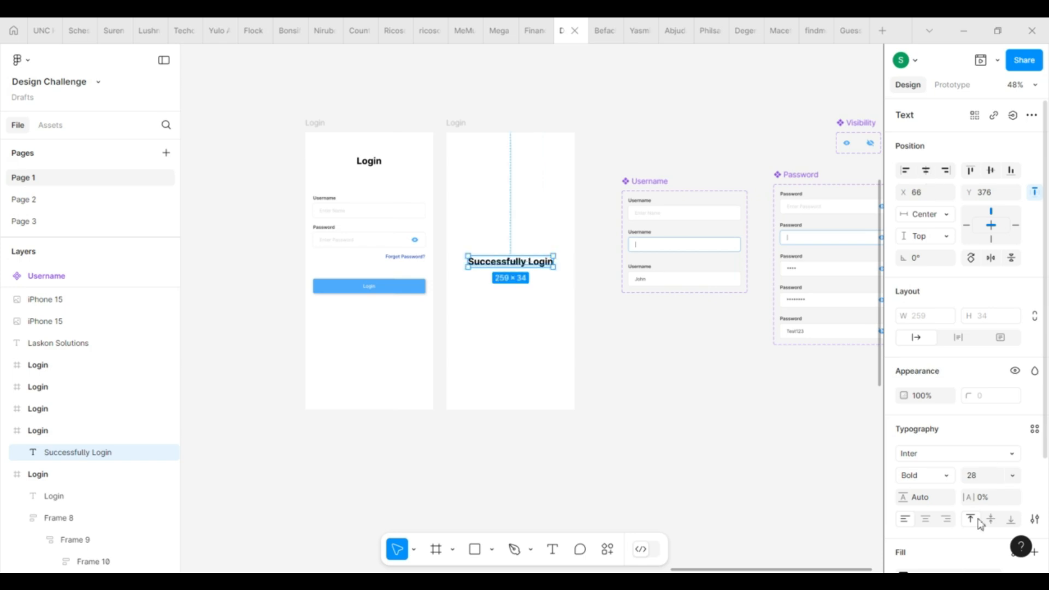
scroll(980, 521, down, 3)
click(939, 437)
text(FFFFFF)
key(Return)
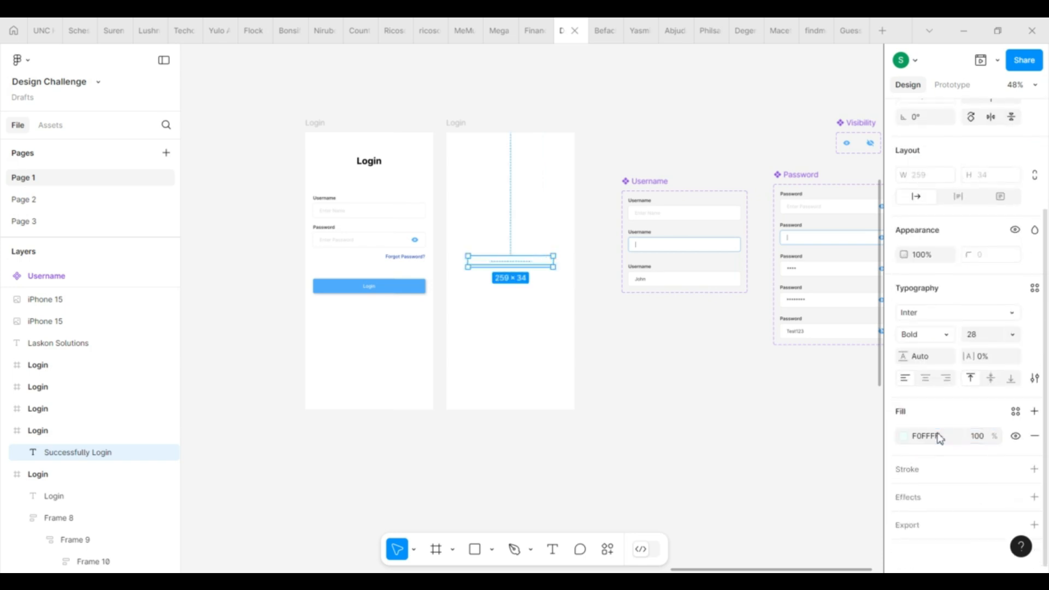
Step: Give the copied frame a blue background fill
click(459, 124)
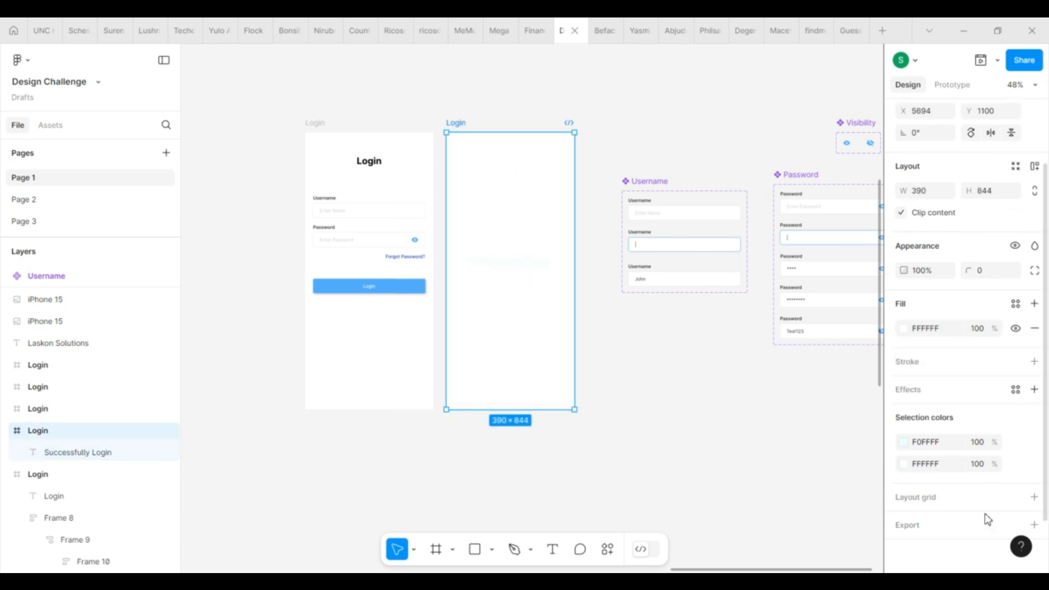
click(907, 329)
click(755, 501)
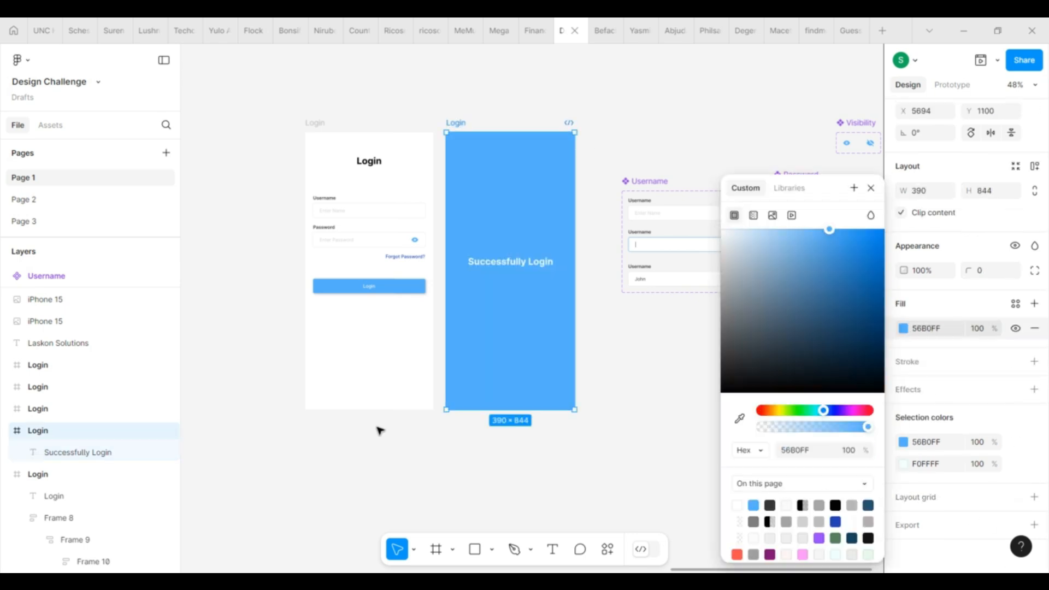
click(380, 432)
Step: Name the second frame 'Success'
scroll(348, 261, up, 2)
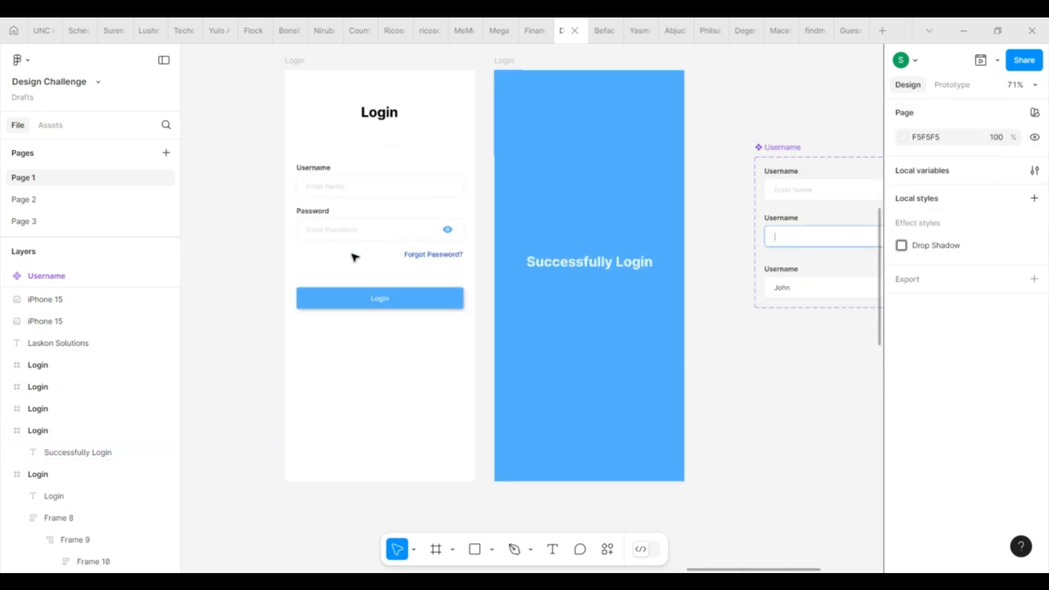
double_click(508, 64)
text(Succes)
key(Return)
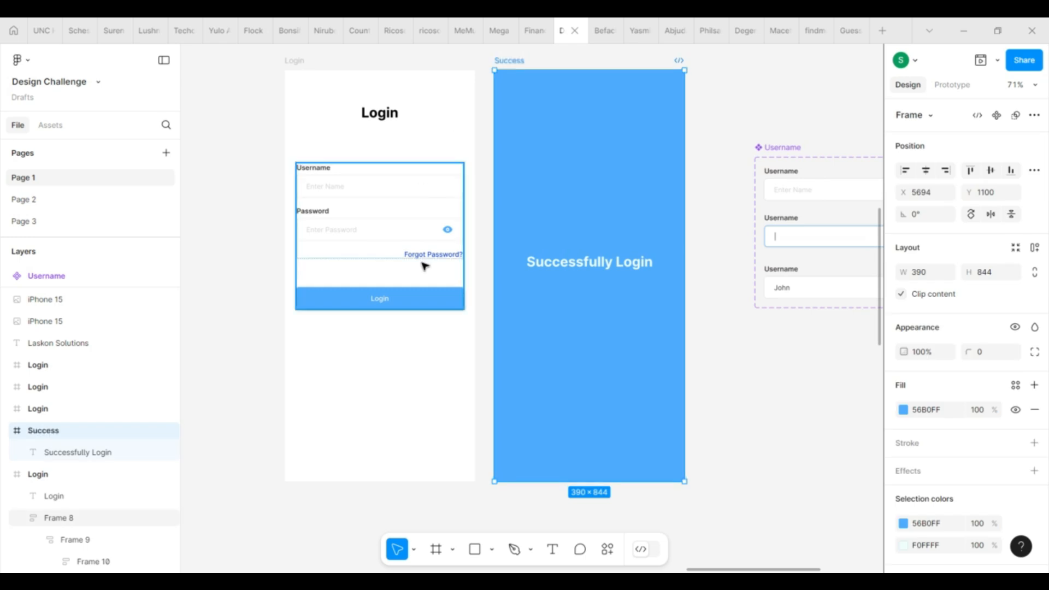
Step: Add an On click Conditional interaction to the Login button
double_click(420, 303)
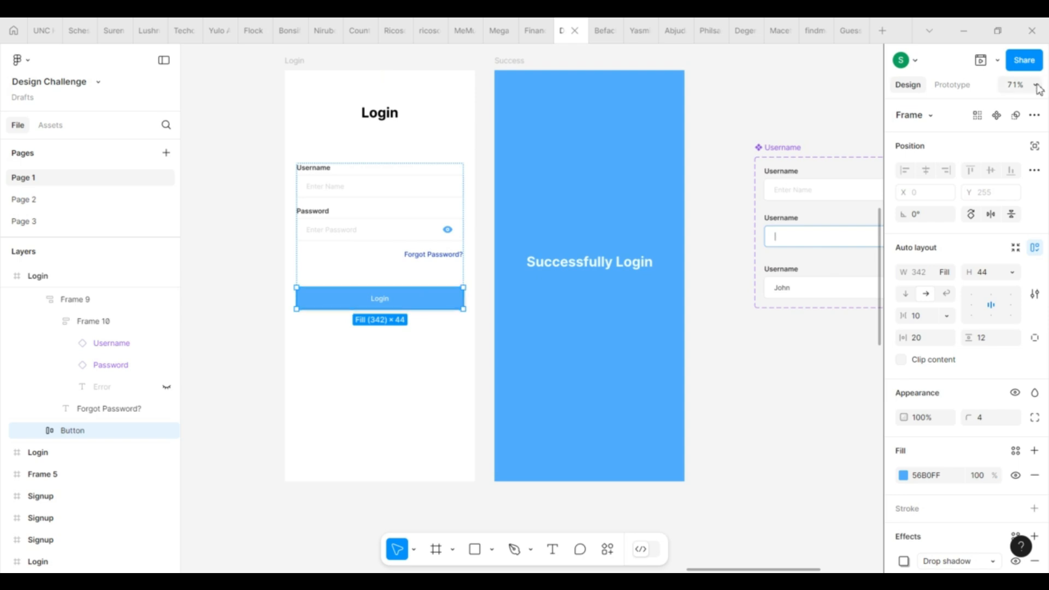
click(966, 90)
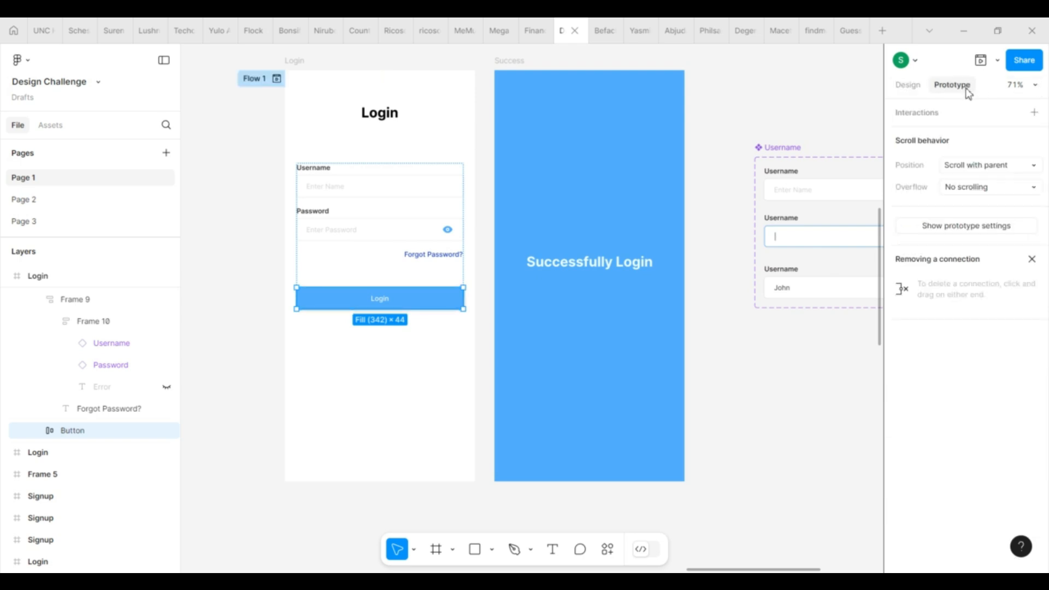
click(1035, 112)
click(837, 198)
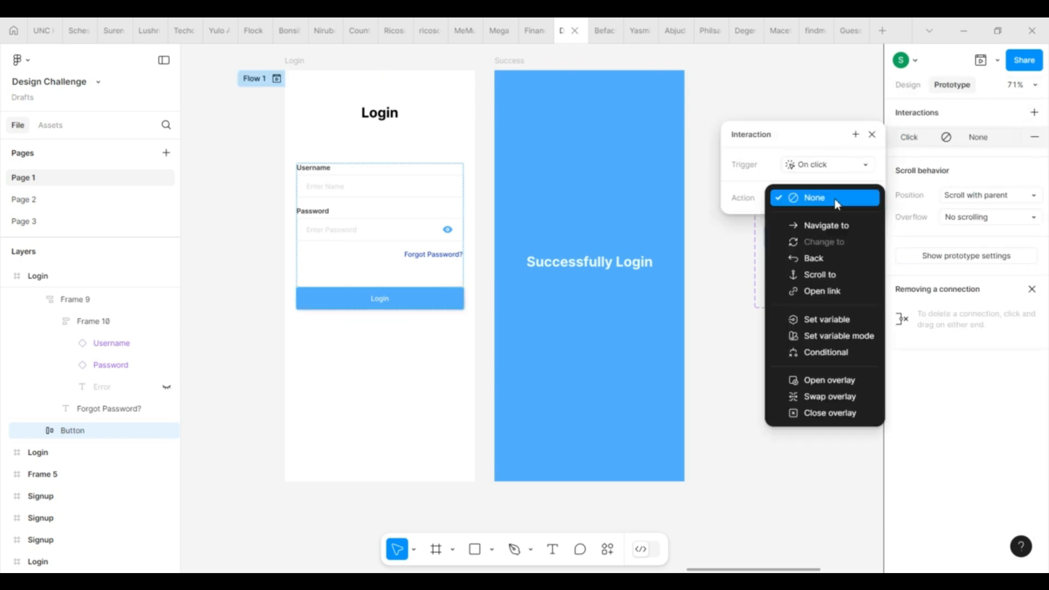
click(815, 353)
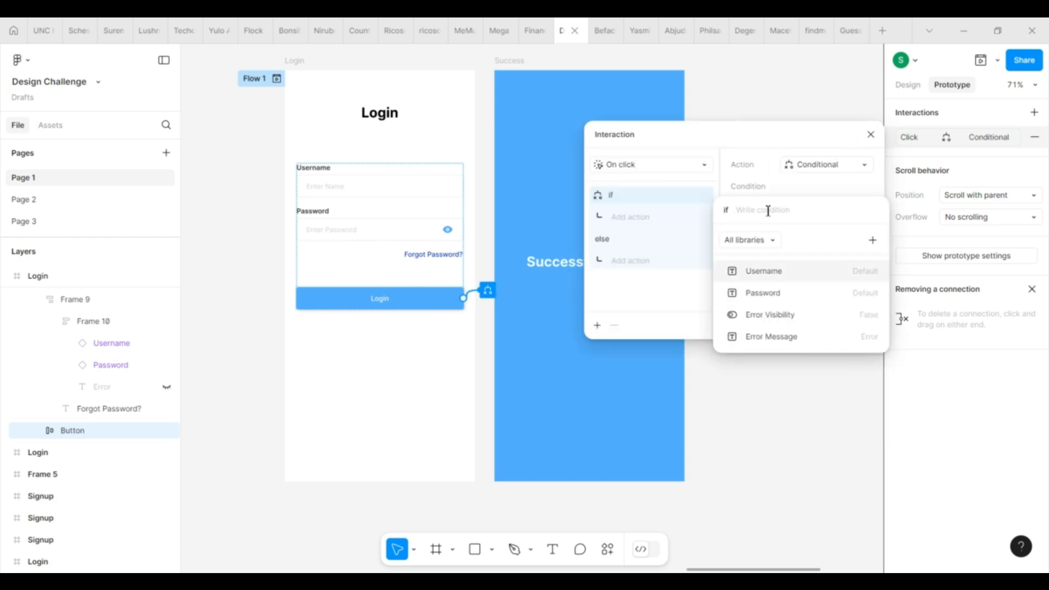
Step: Write the condition Username == "Default" or Username == "Active"
click(783, 282)
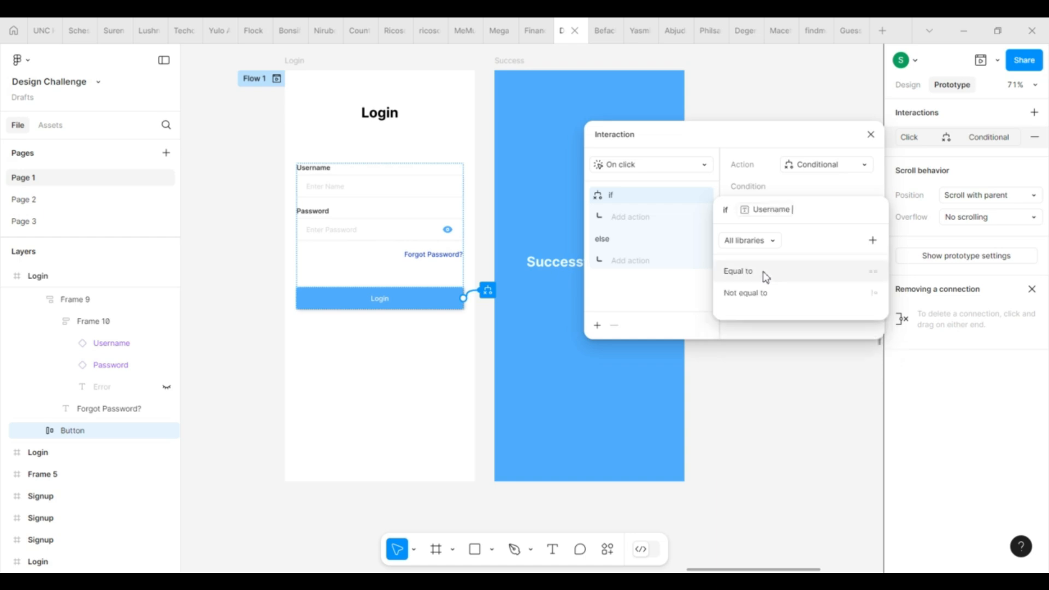
click(781, 278)
text(e)
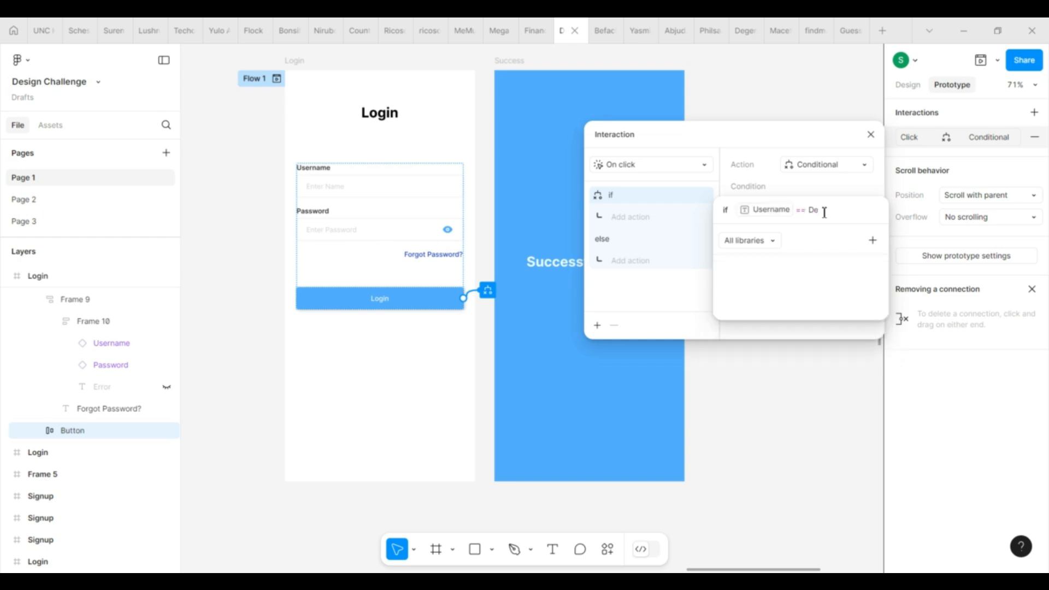
key(BackSpace)
key(BackSpace)
text("Default")
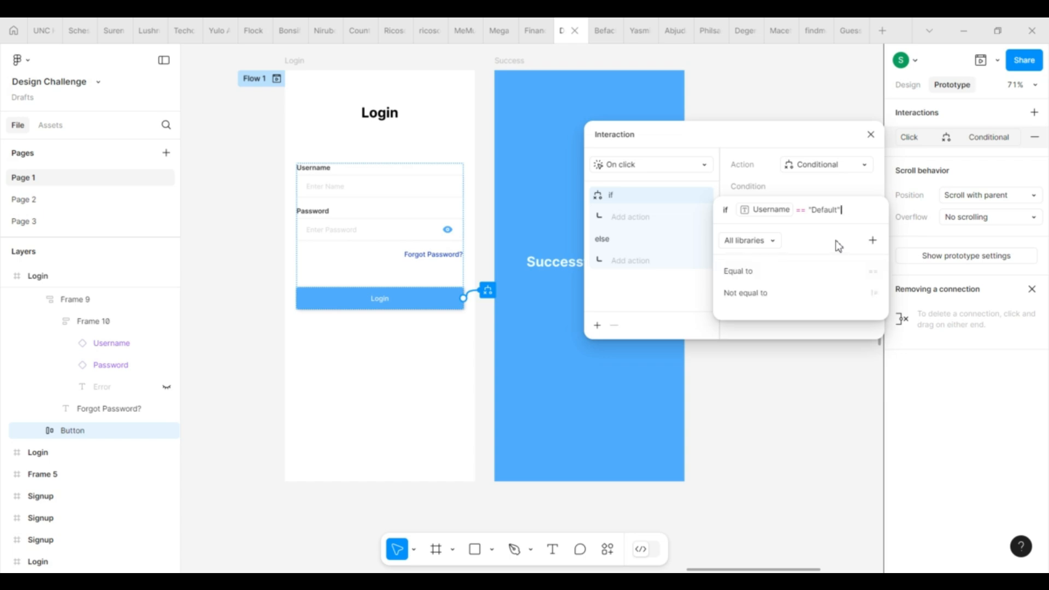
text( or)
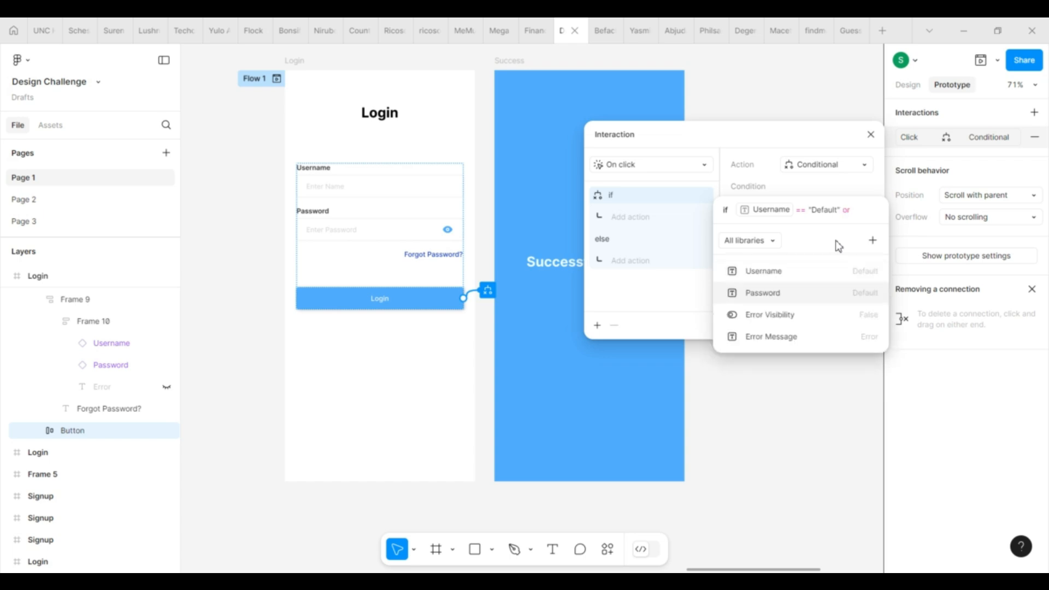
click(802, 276)
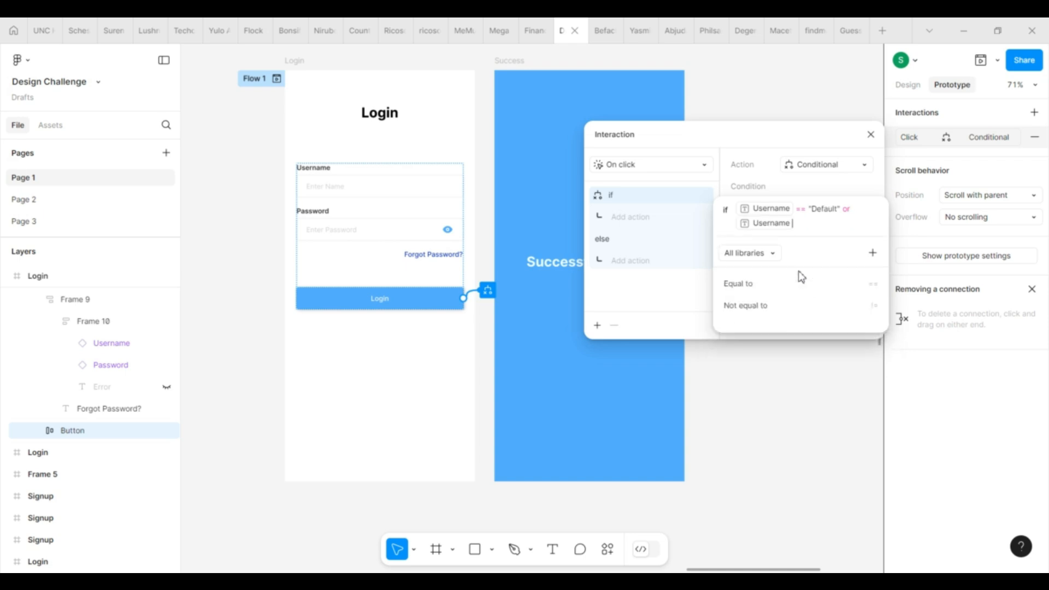
click(788, 285)
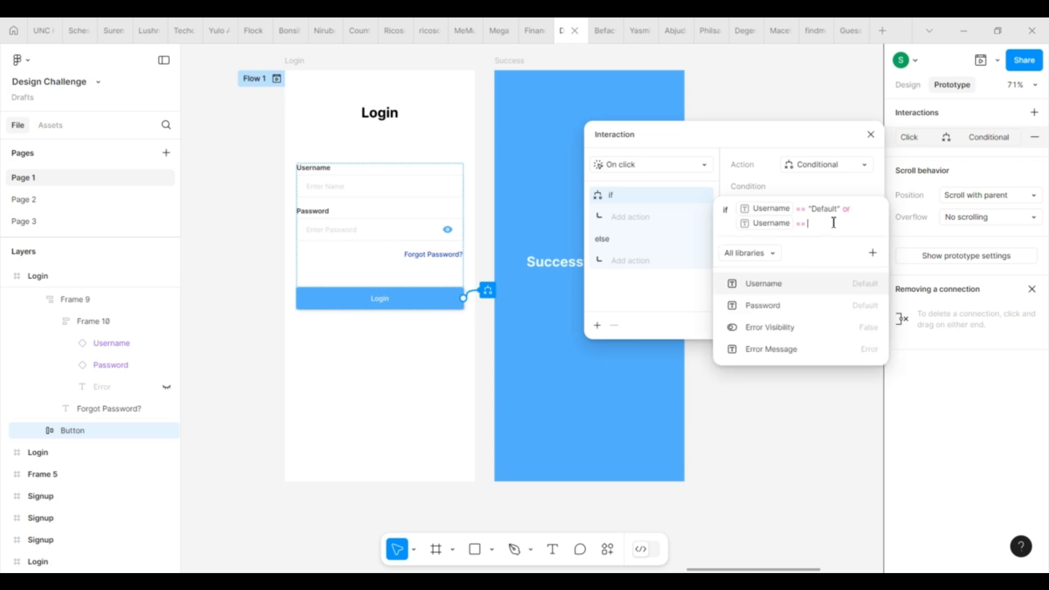
text("Activ)
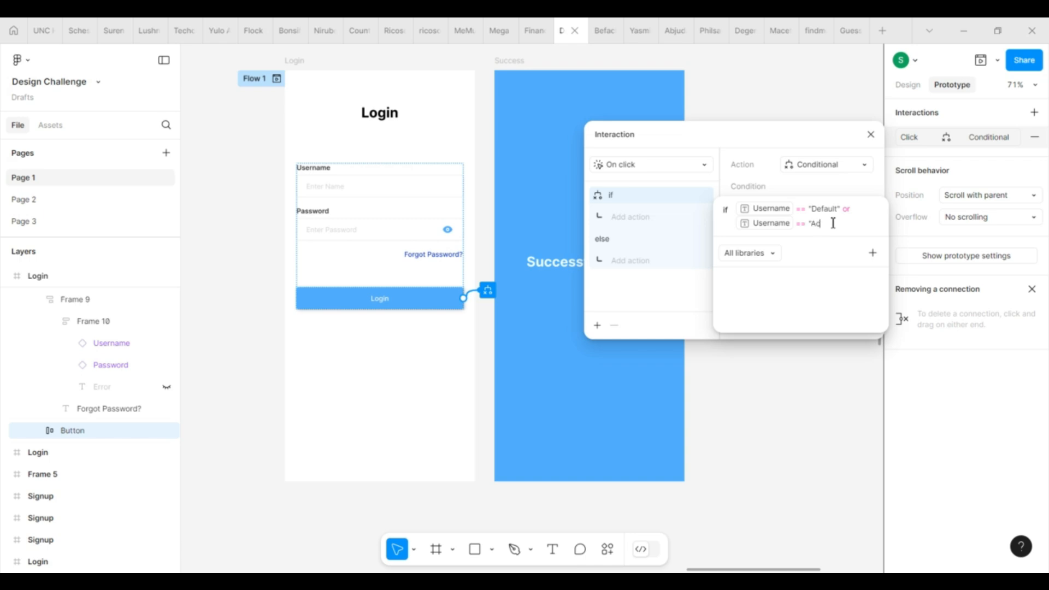
text(e)
click(676, 229)
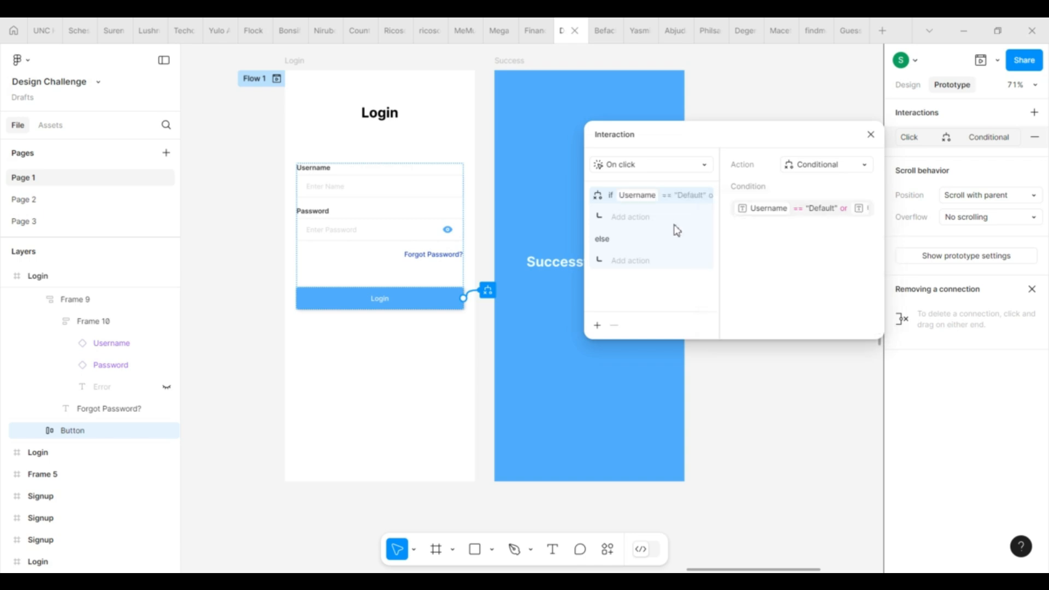
click(628, 221)
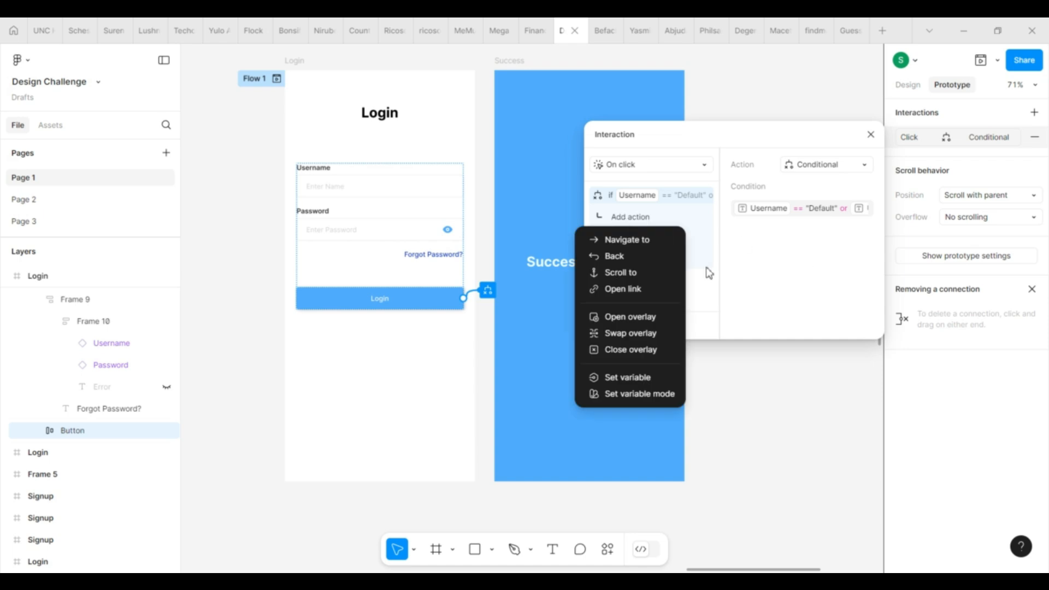
Step: Add an if-branch Set variable action targeting Error Visibility with value True and Error Message == "Enter User Name"
click(653, 378)
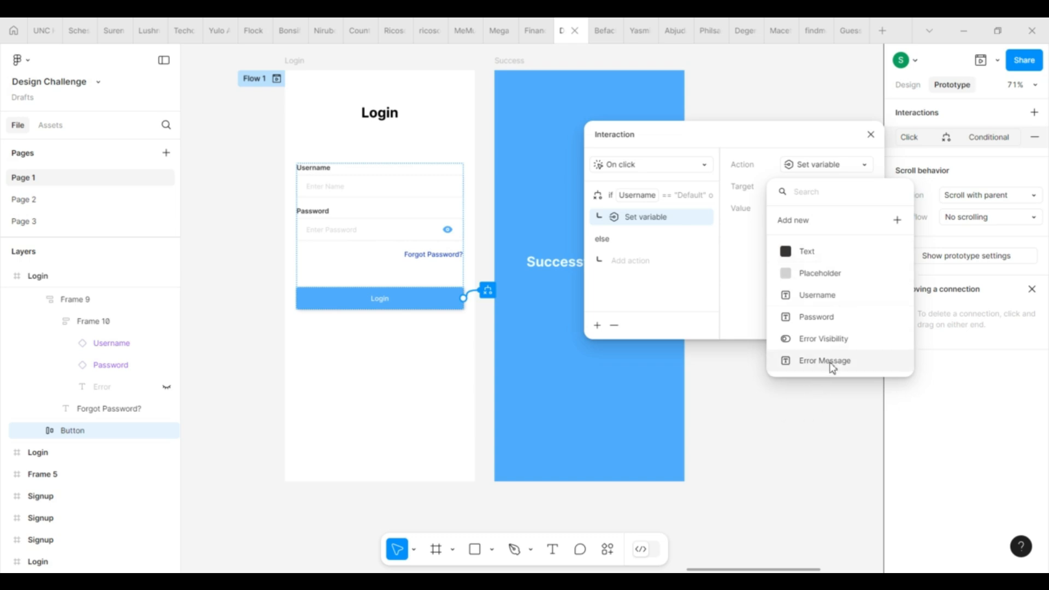
click(833, 339)
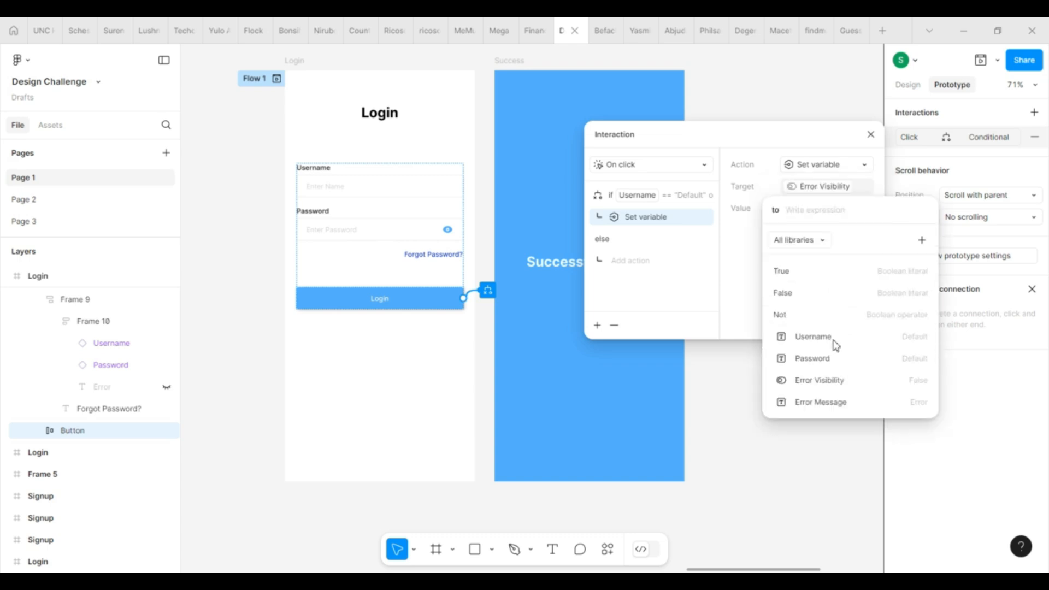
click(811, 281)
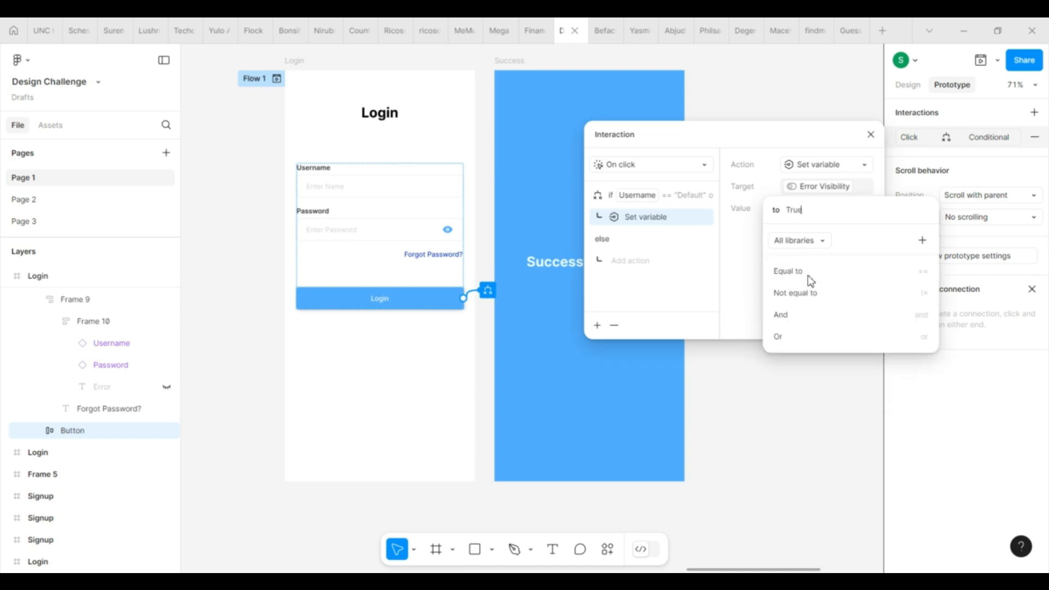
click(785, 318)
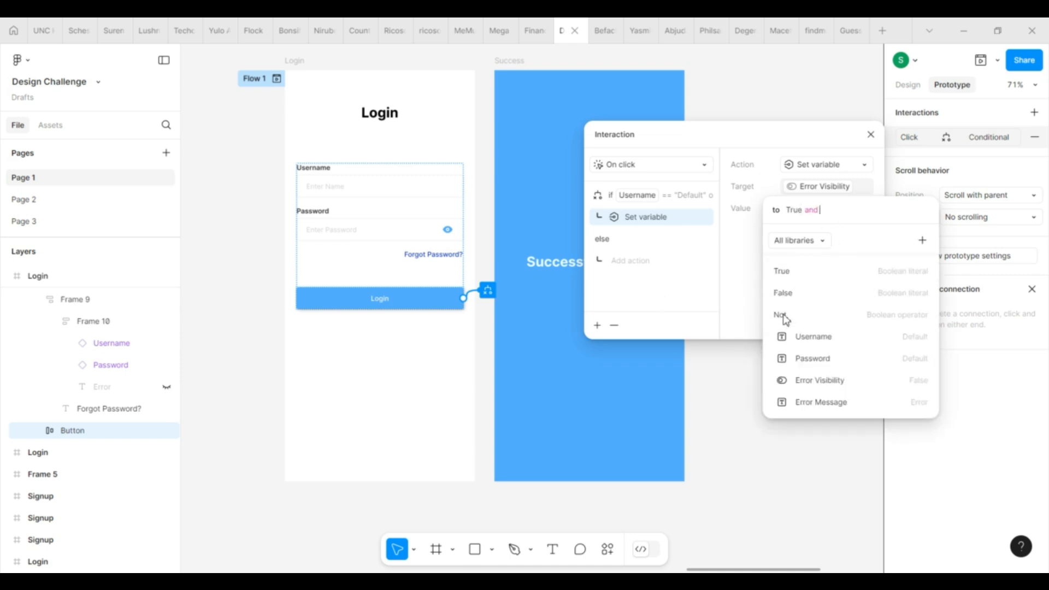
click(842, 405)
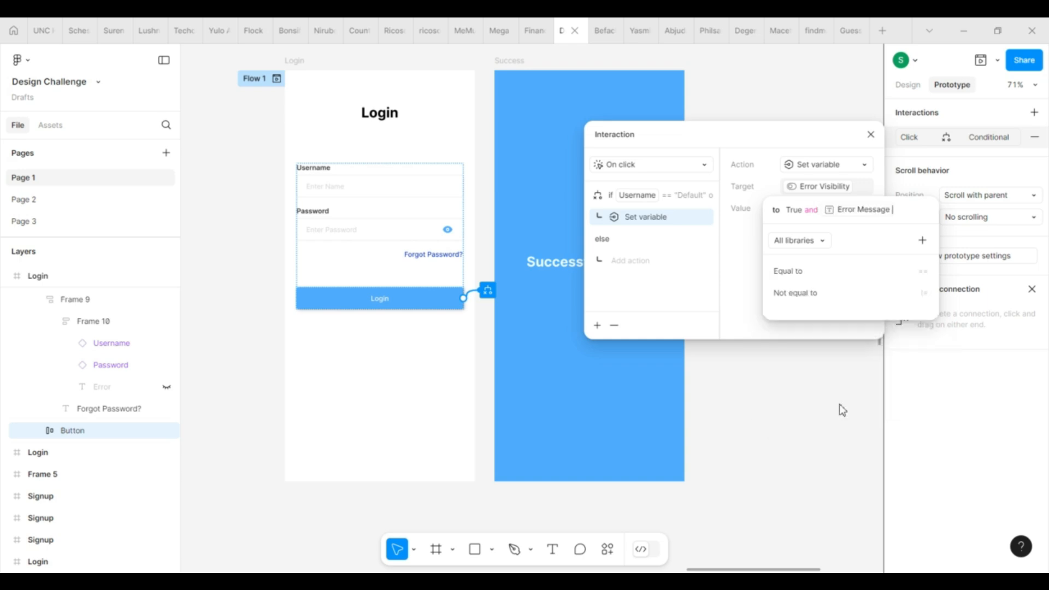
click(863, 267)
text("Enter User)
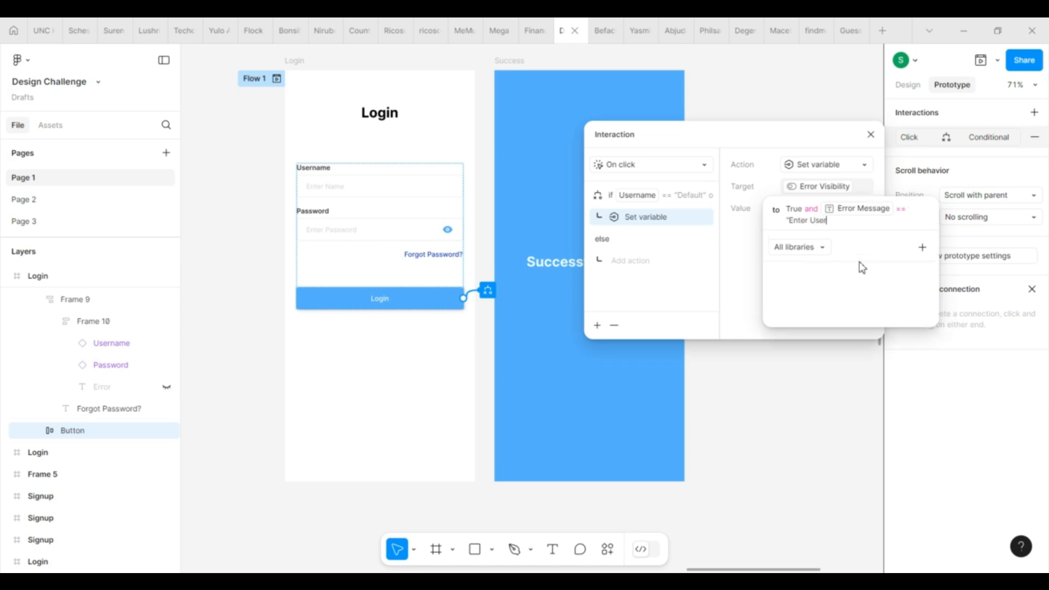
text( Name")
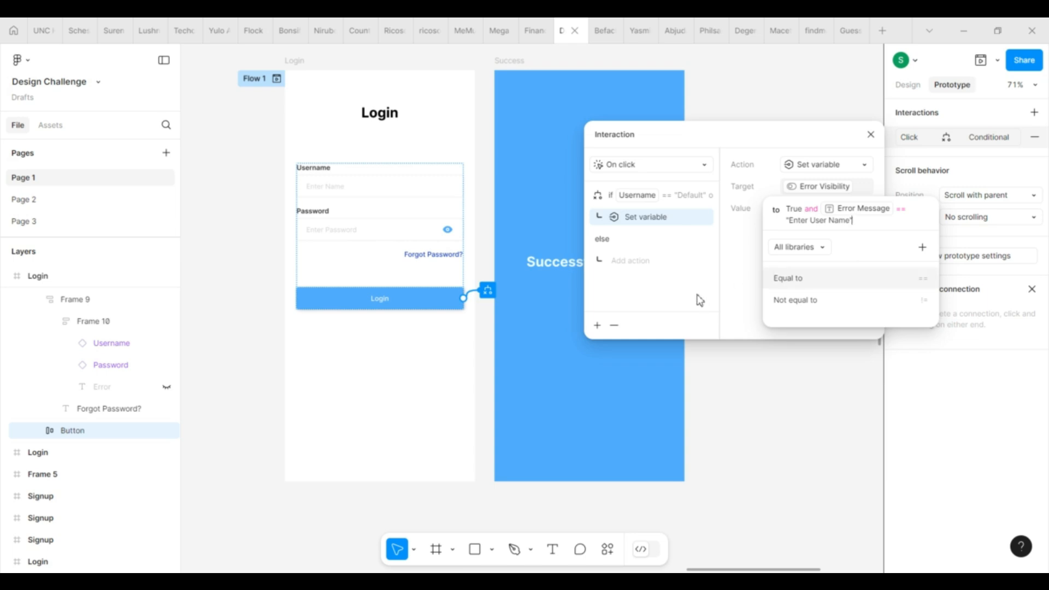
click(670, 309)
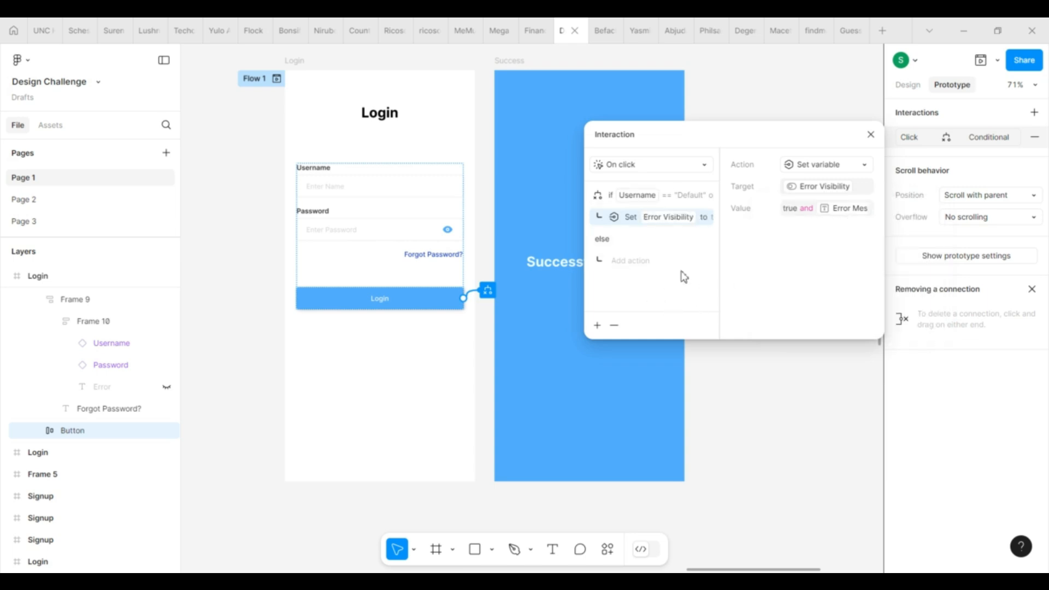
click(598, 329)
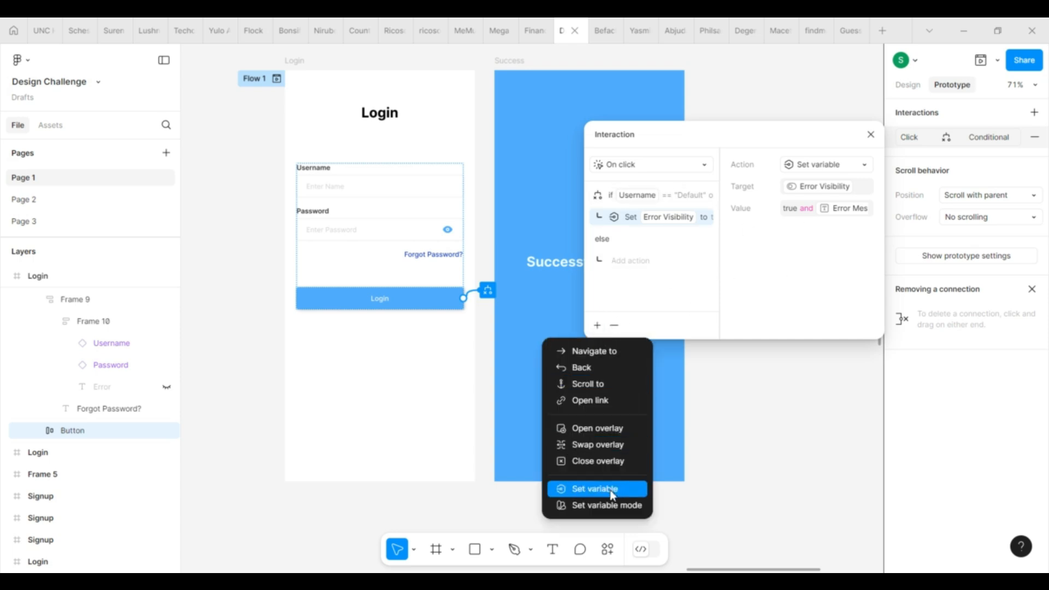
click(710, 293)
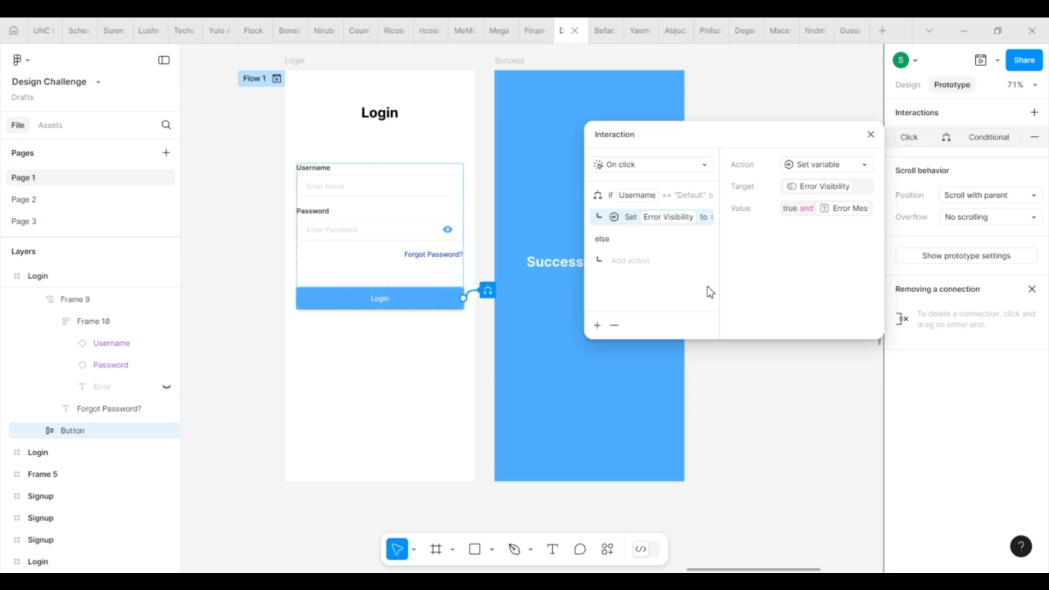
Step: Close and reopen the Login button's conditional interaction to review its Username condition
click(872, 135)
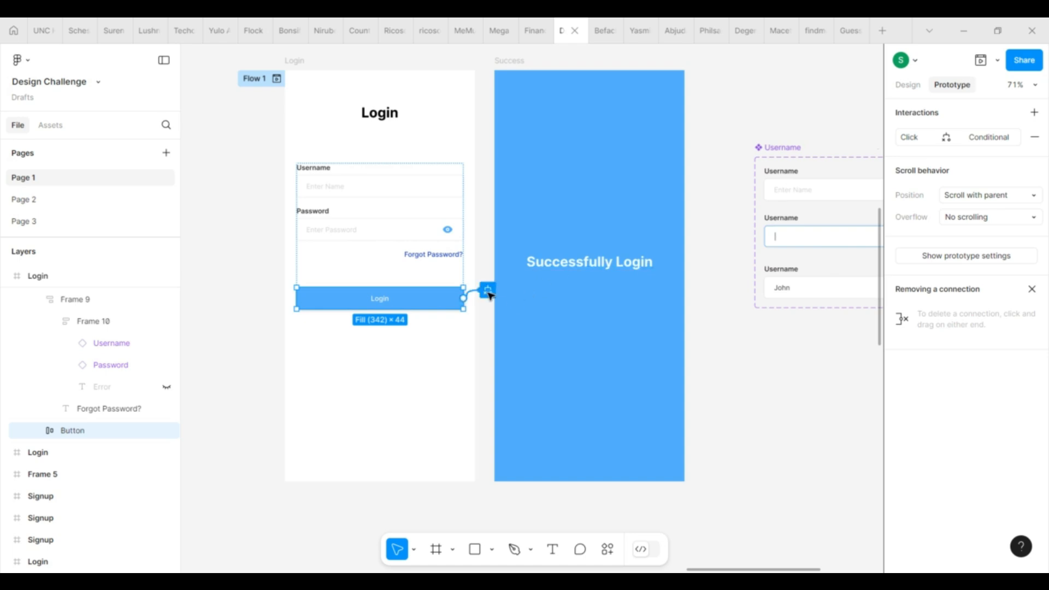
click(488, 291)
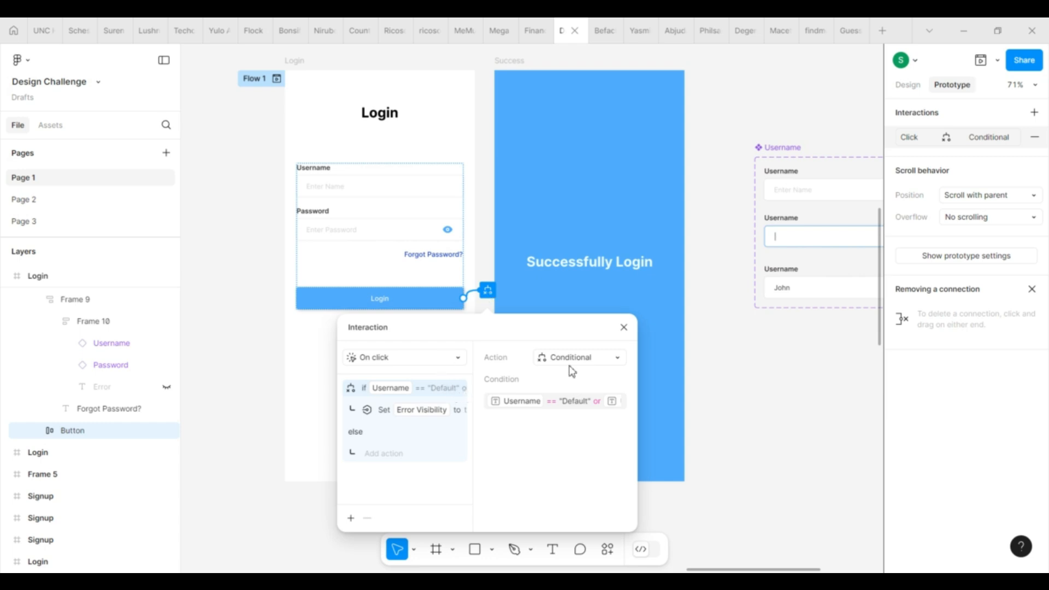
click(591, 360)
click(593, 363)
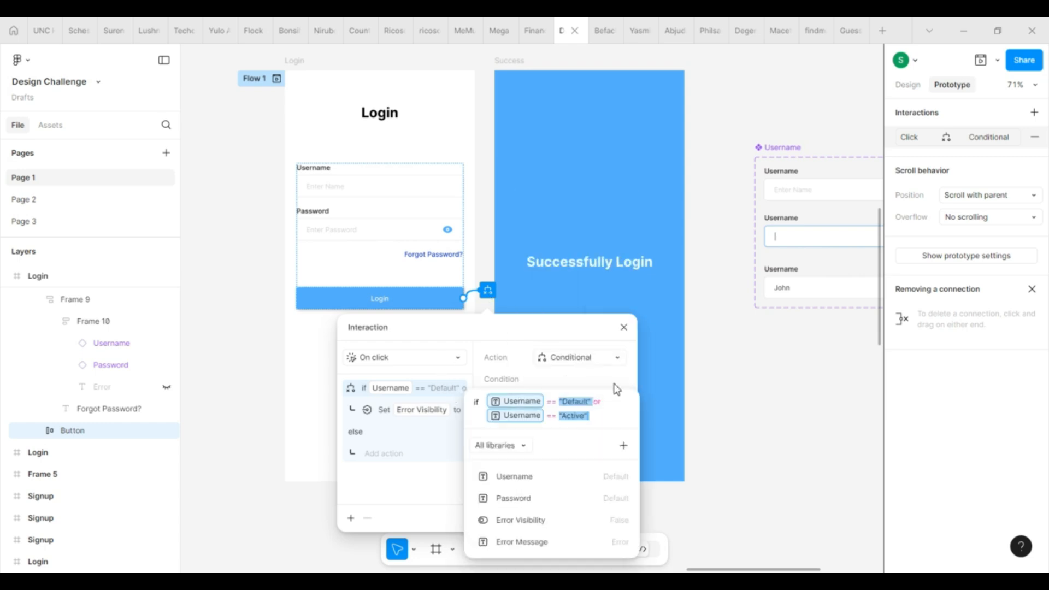
click(623, 447)
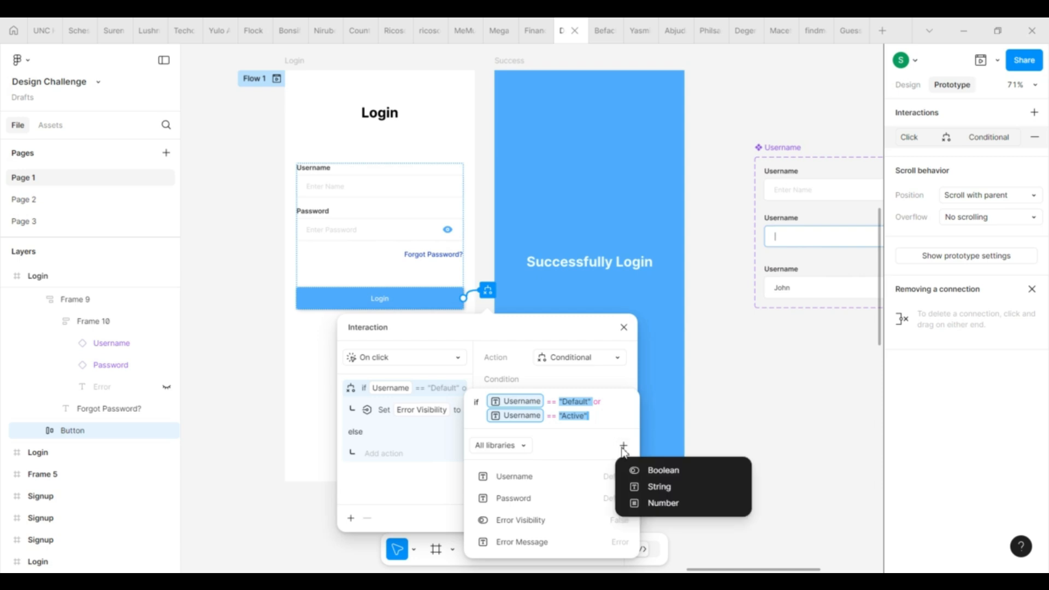
click(620, 384)
click(623, 335)
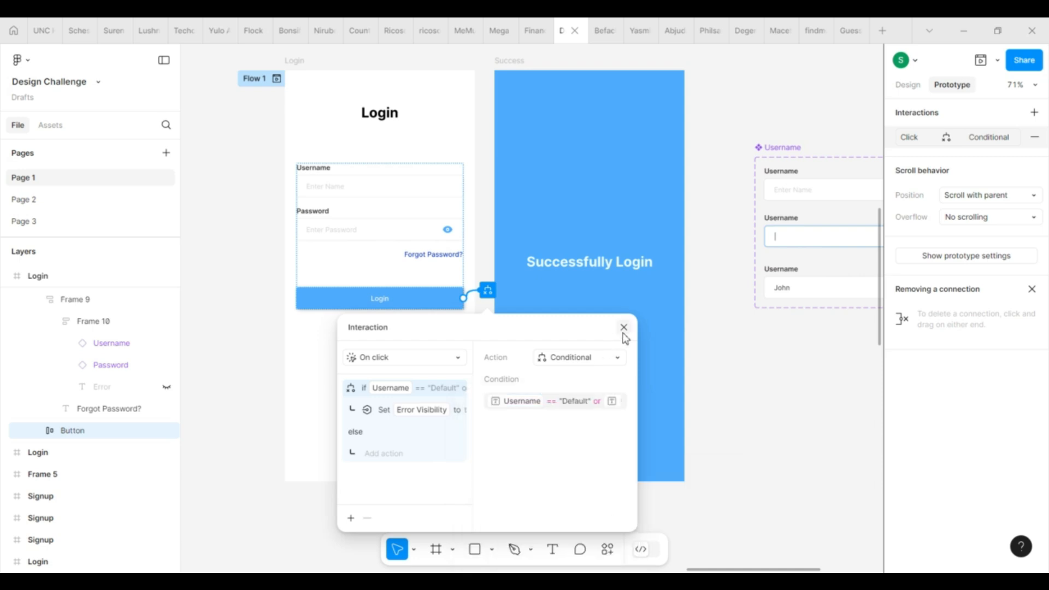
Step: Add a new conditional block with the condition Password == "Default" or Password == "Active"
click(351, 518)
click(349, 515)
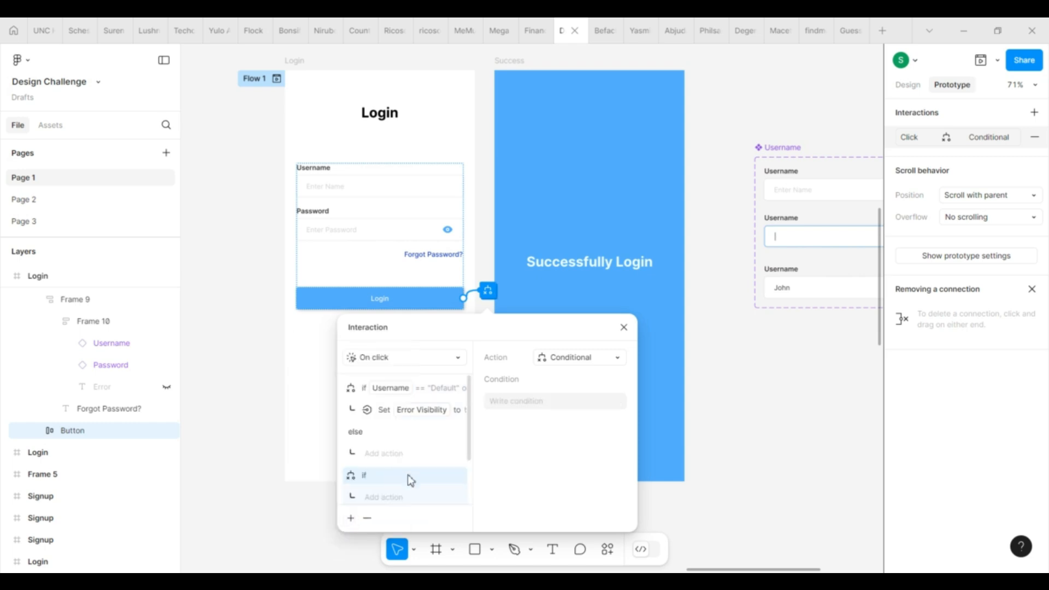
scroll(393, 482, down, 2)
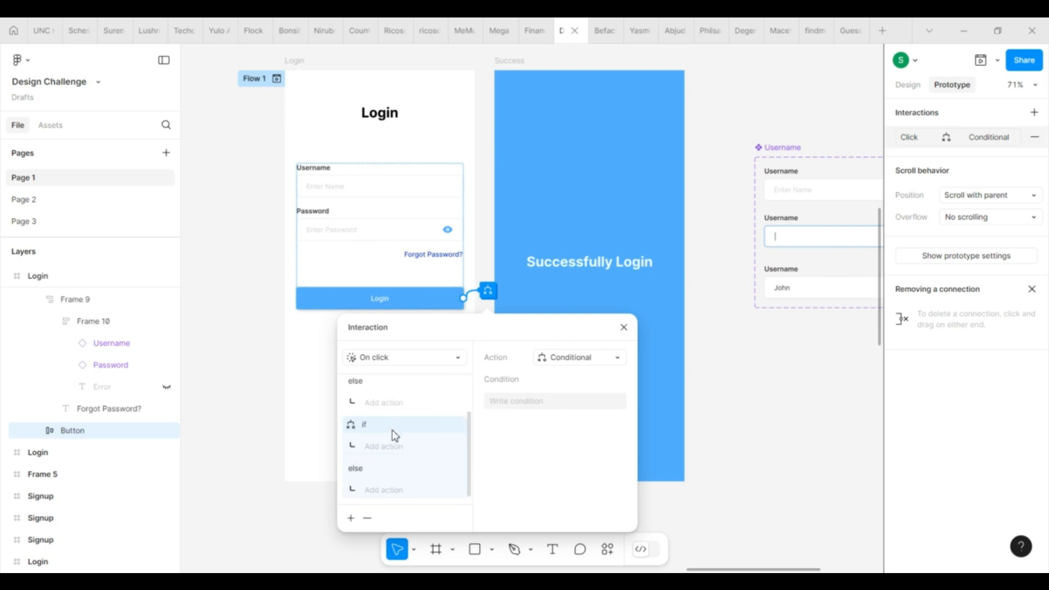
click(526, 403)
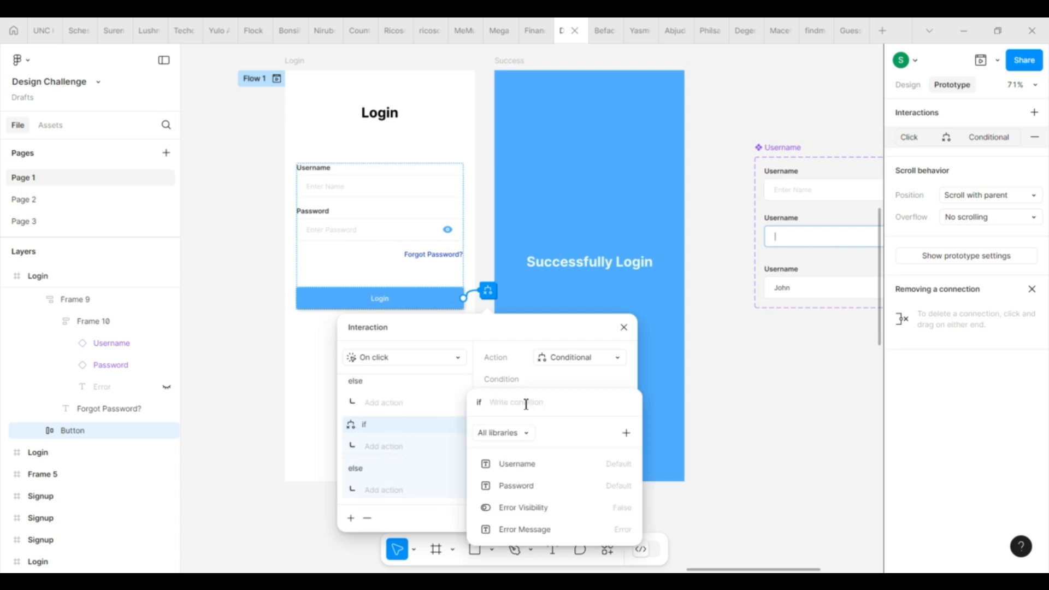
click(524, 486)
click(527, 464)
text(")
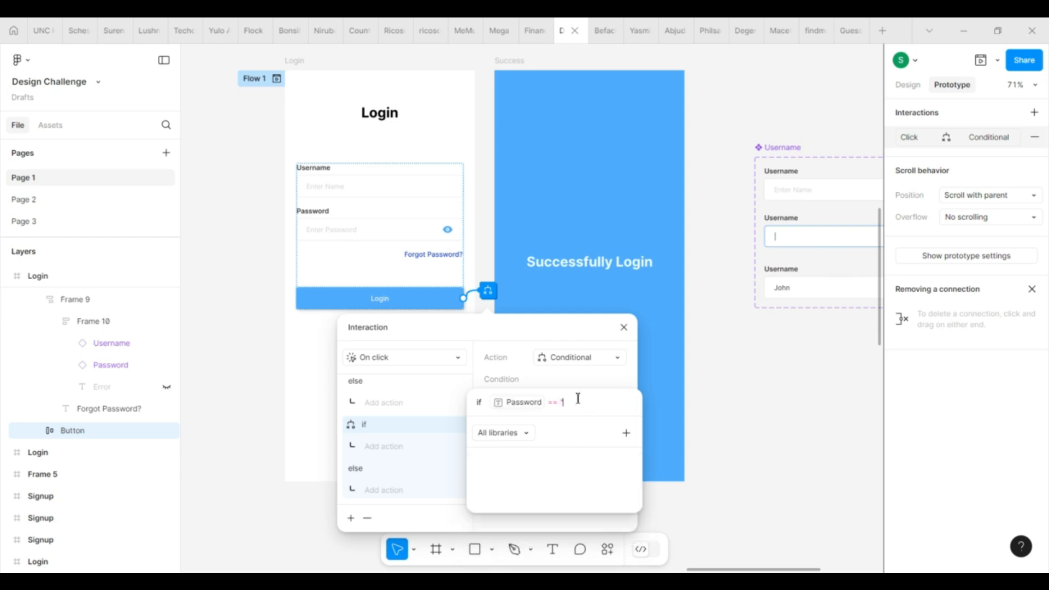
text(Default" or)
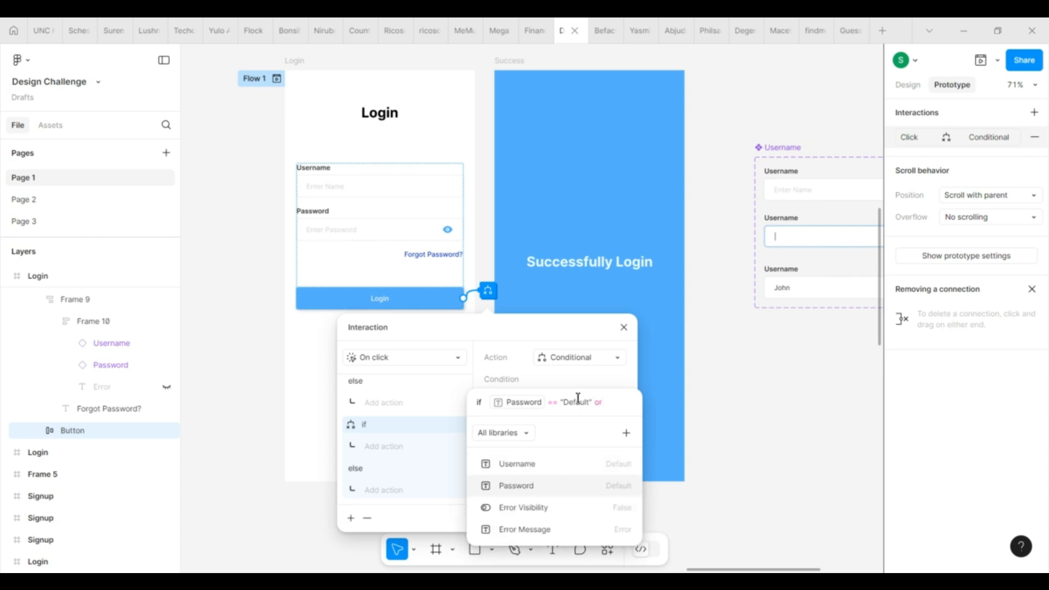
click(528, 486)
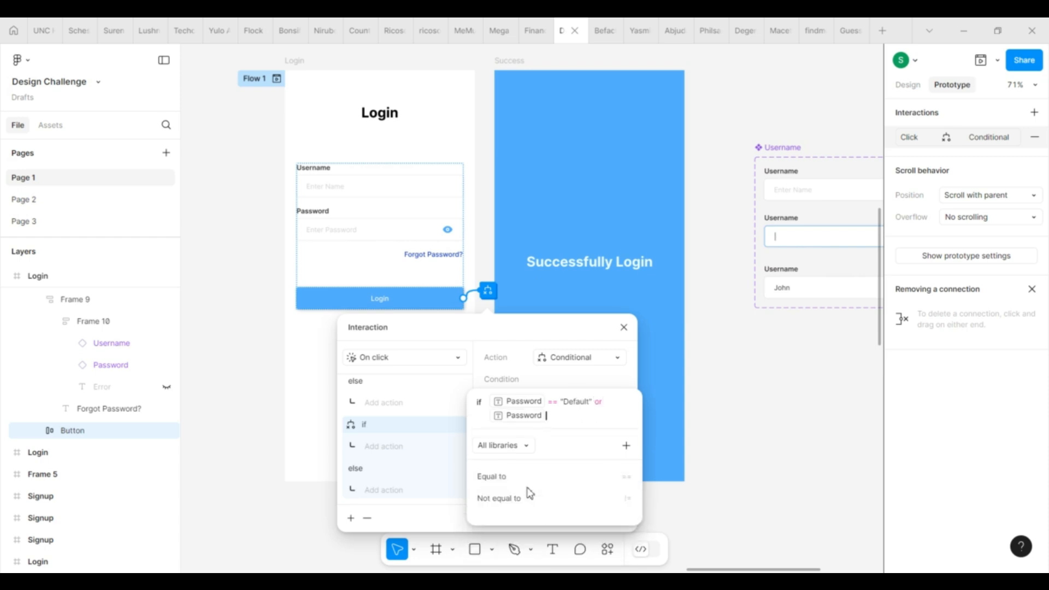
click(498, 483)
text(")
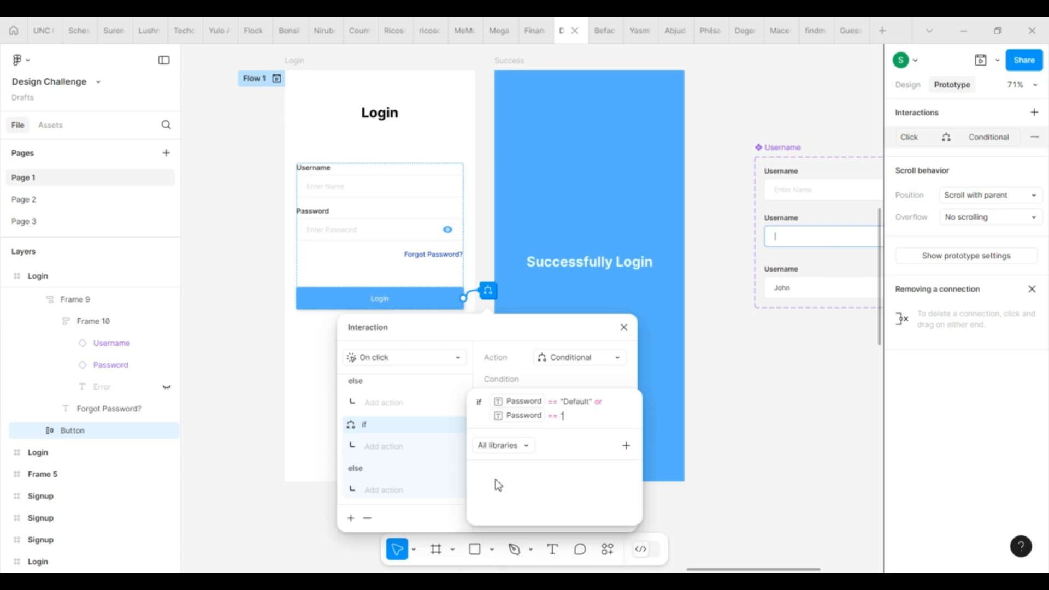
text(Active")
click(460, 433)
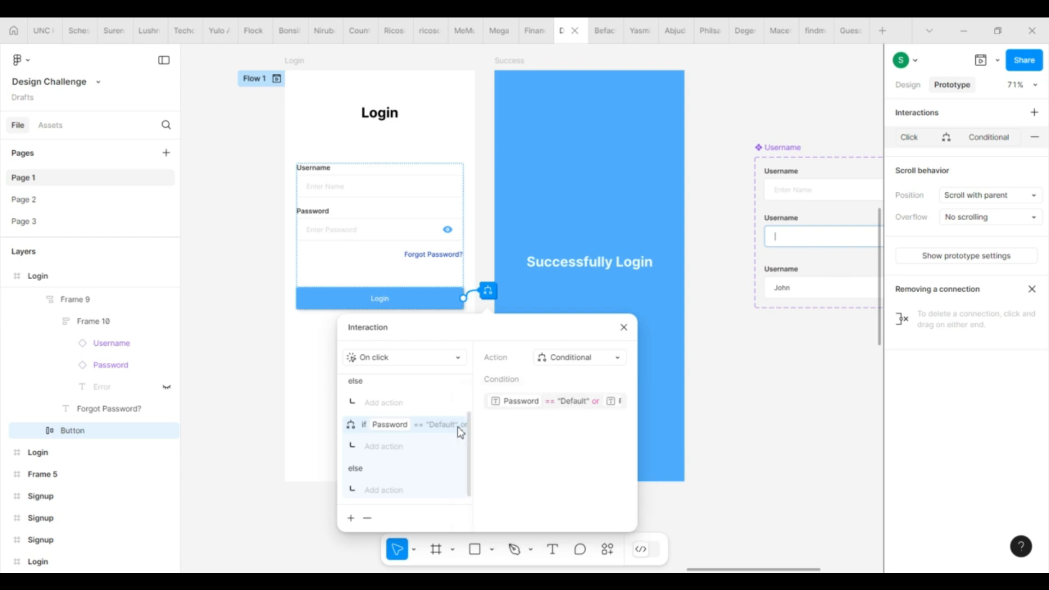
Step: Under the Password check, add a Set variable action targeting Error Visibility with value True
click(385, 447)
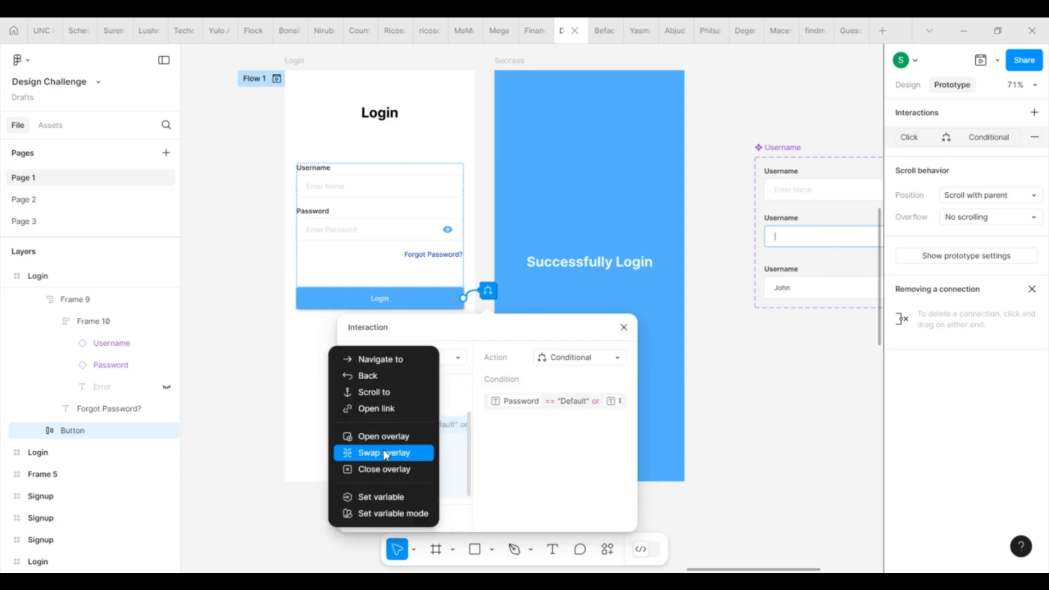
click(401, 498)
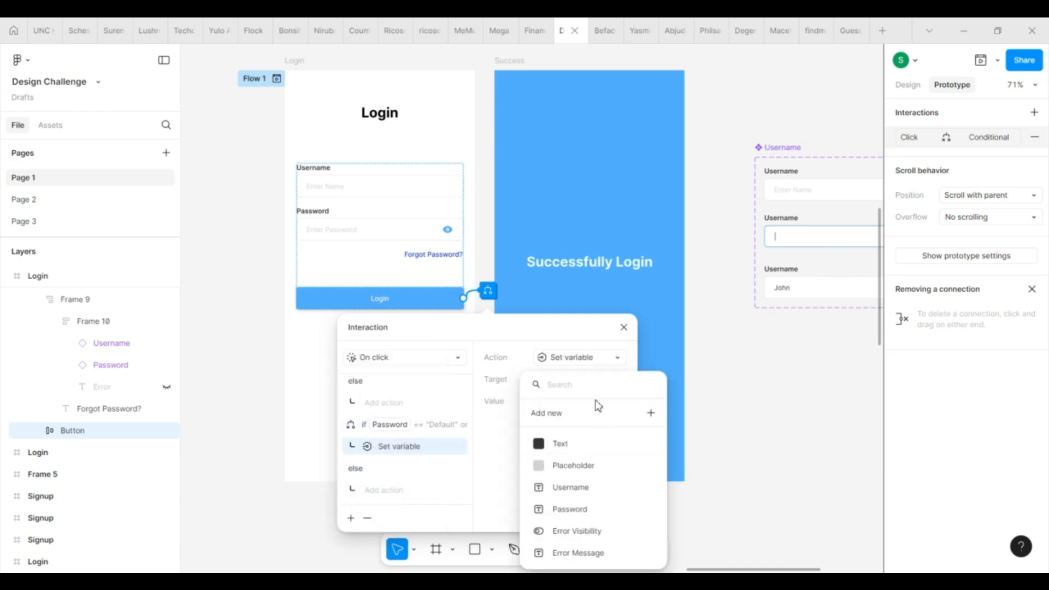
click(588, 533)
click(578, 465)
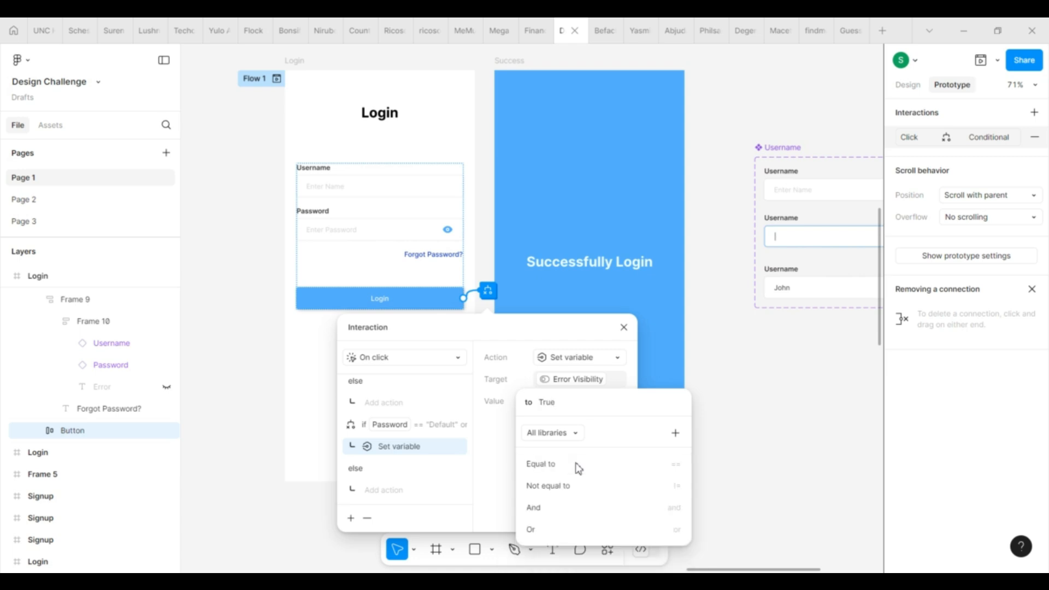
click(551, 514)
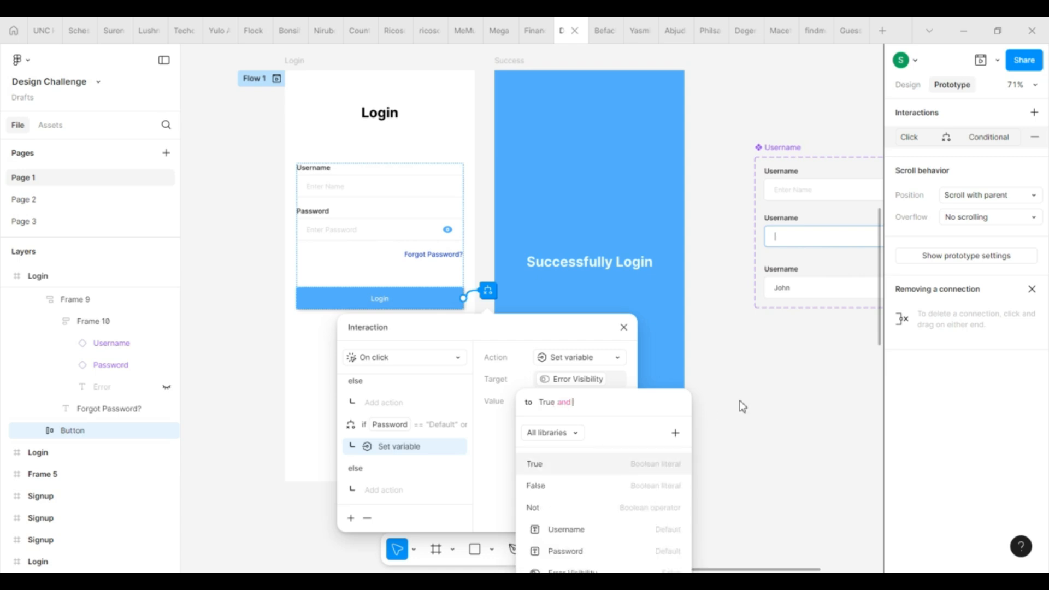
scroll(742, 403, down, 3)
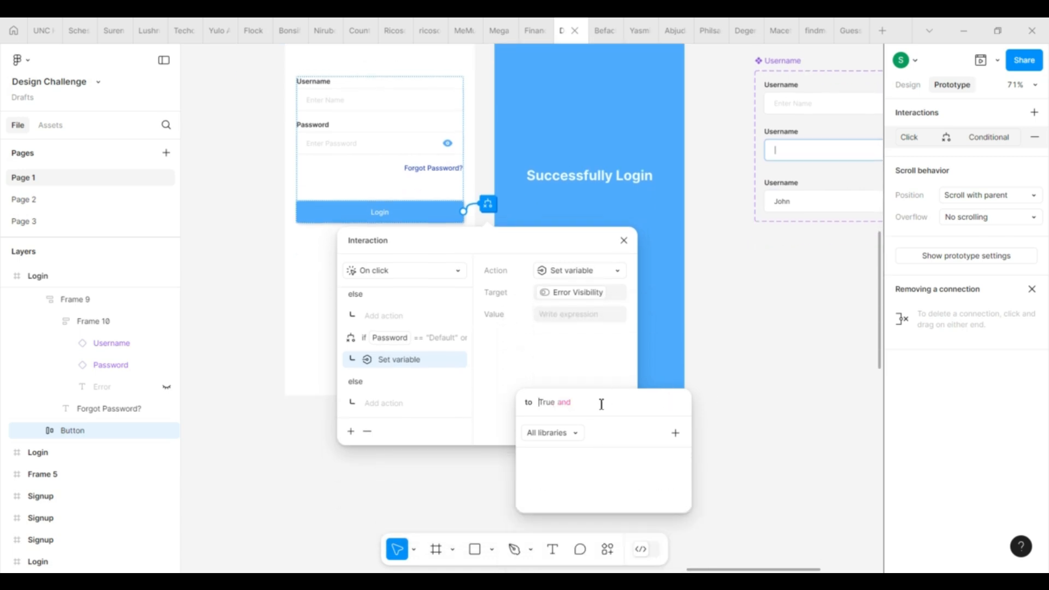
click(672, 437)
click(565, 436)
click(575, 346)
click(563, 411)
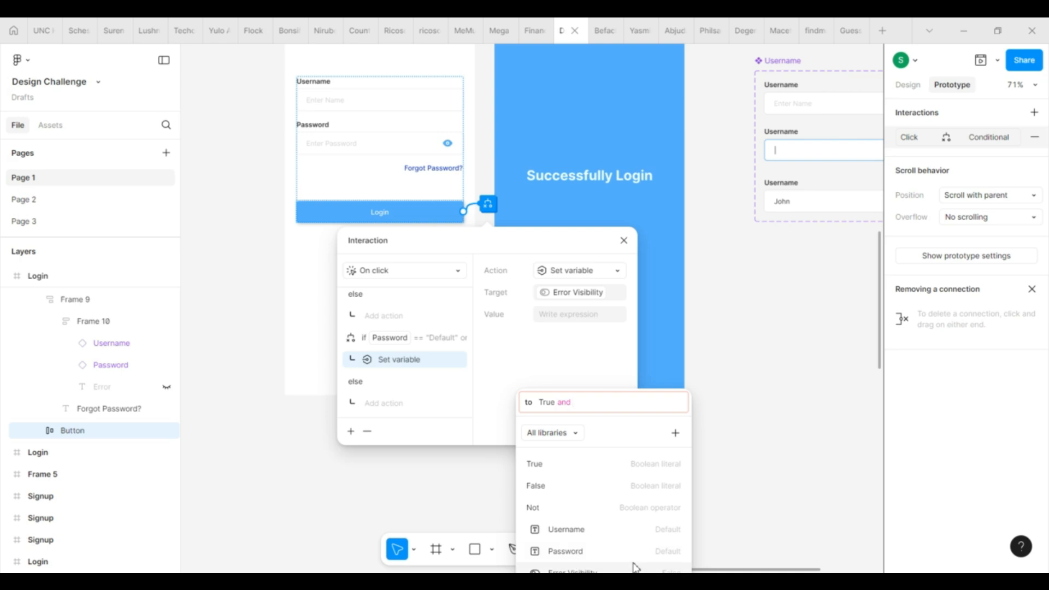
drag(623, 429, 623, 353)
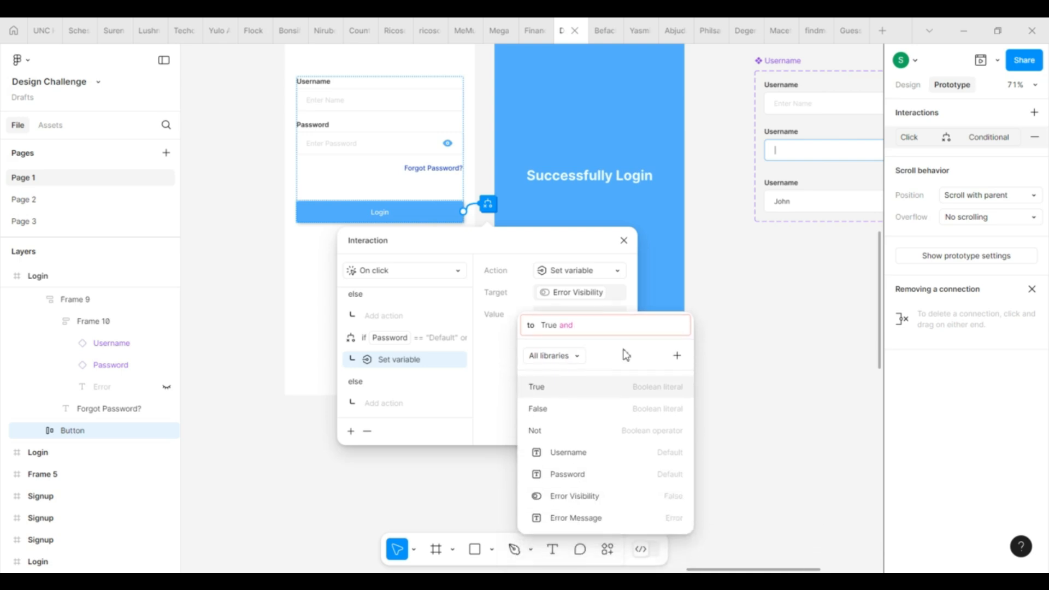
Step: Extend the value with Error Message == "Enter Password to continue"
click(602, 517)
click(612, 383)
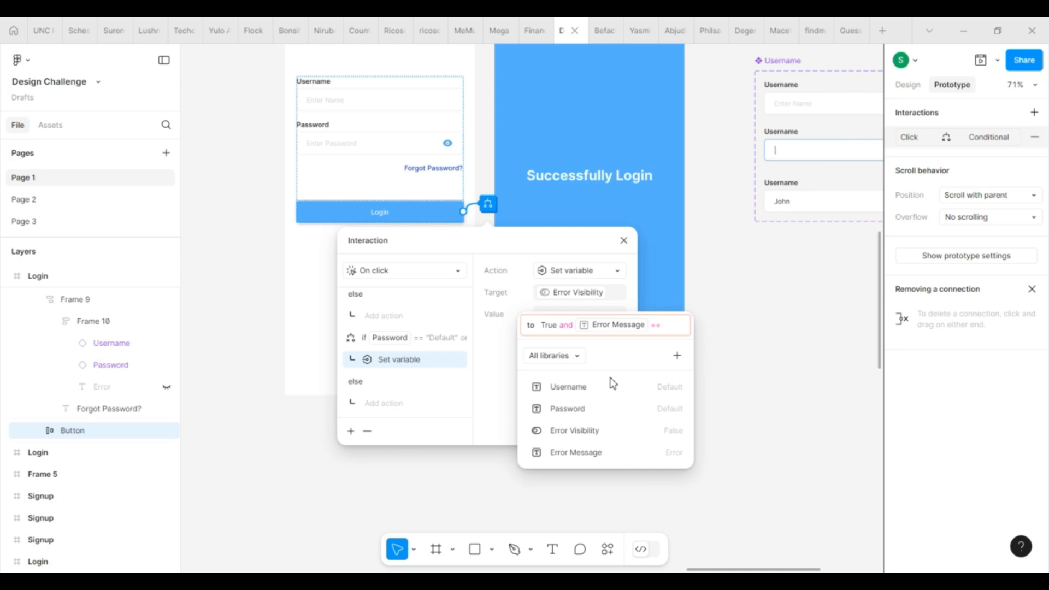
text("P)
key(BackSpace)
text(Er)
text(ter P)
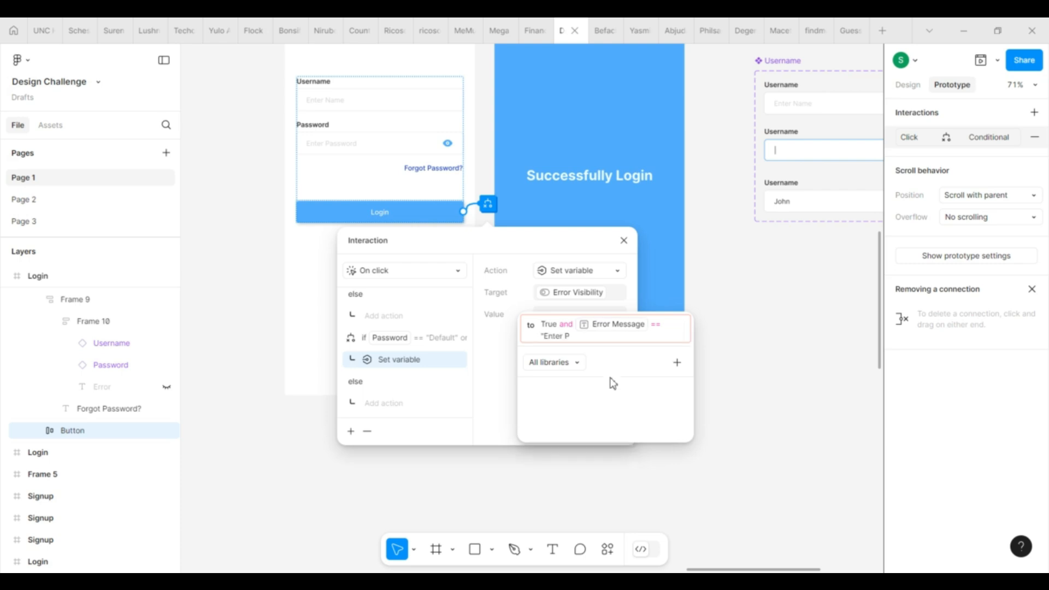
text(assword to cor)
text(tinue")
click(428, 398)
scroll(439, 328, up, 2)
scroll(438, 327, down, 2)
click(351, 432)
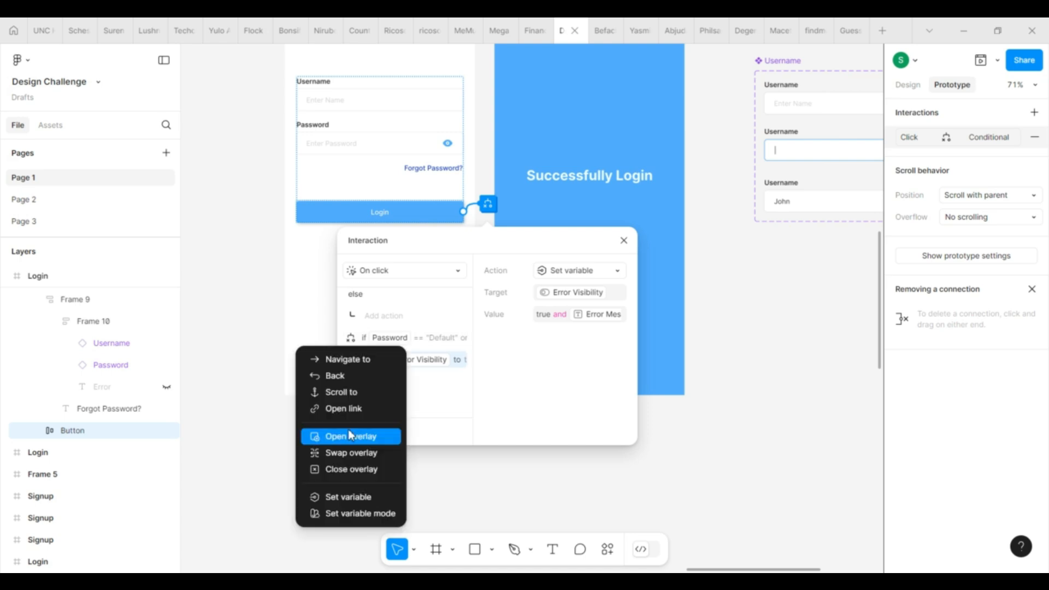
click(508, 406)
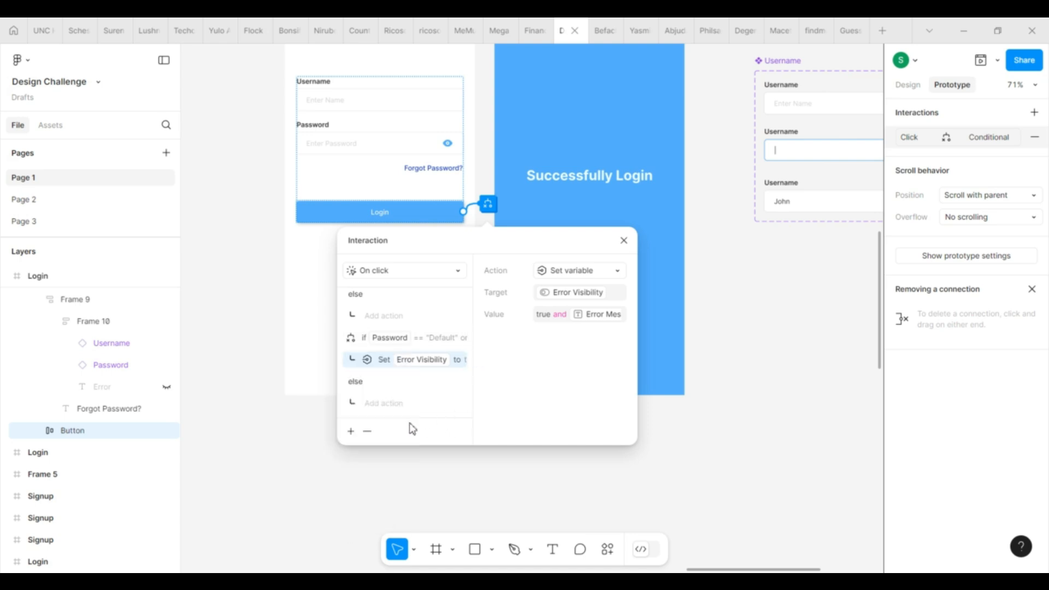
scroll(418, 309, up, 2)
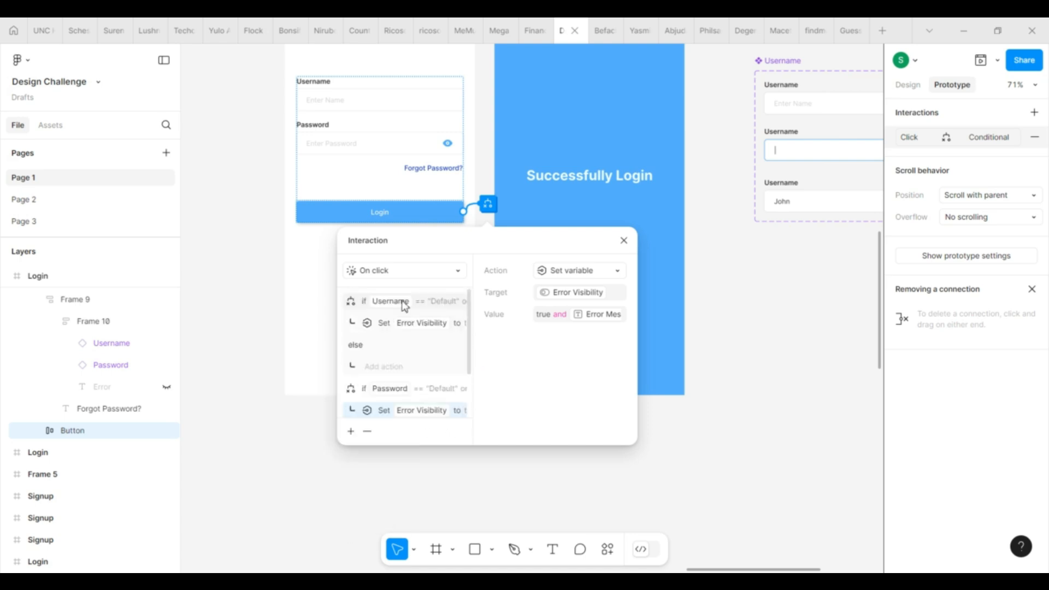
click(447, 279)
click(447, 279)
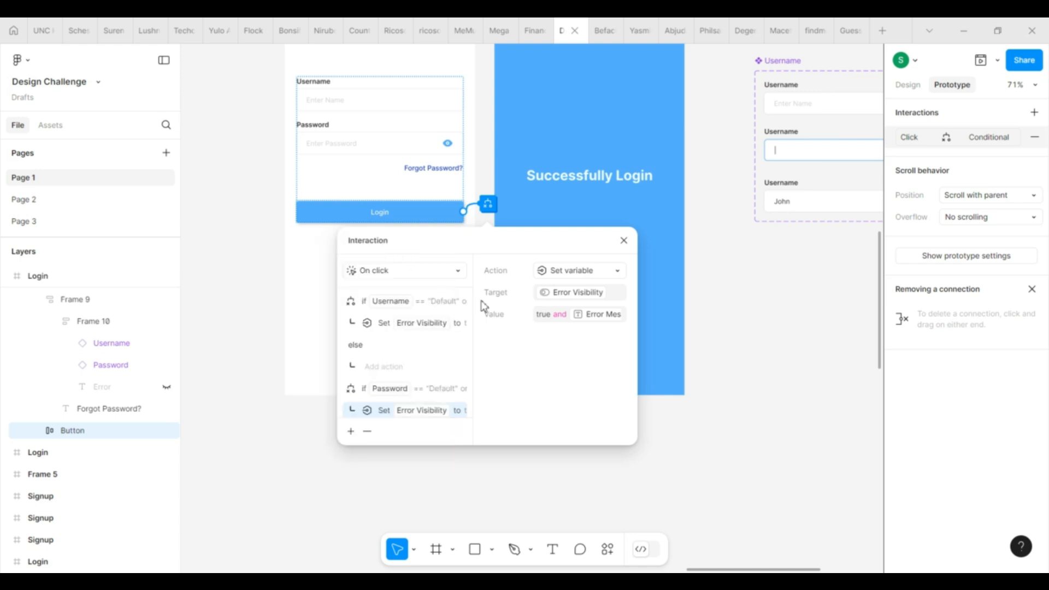
click(433, 389)
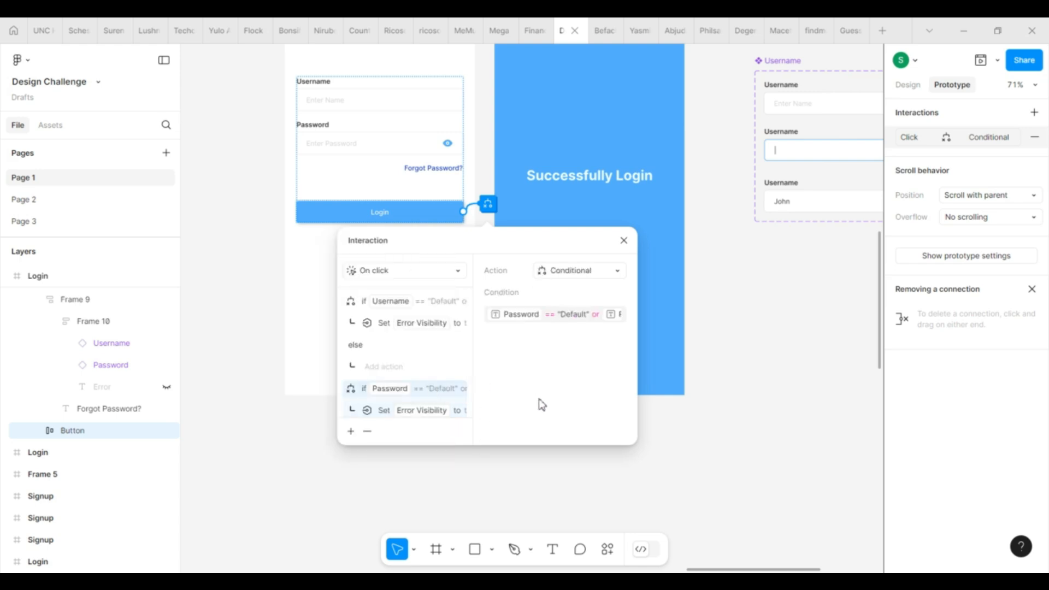
click(349, 431)
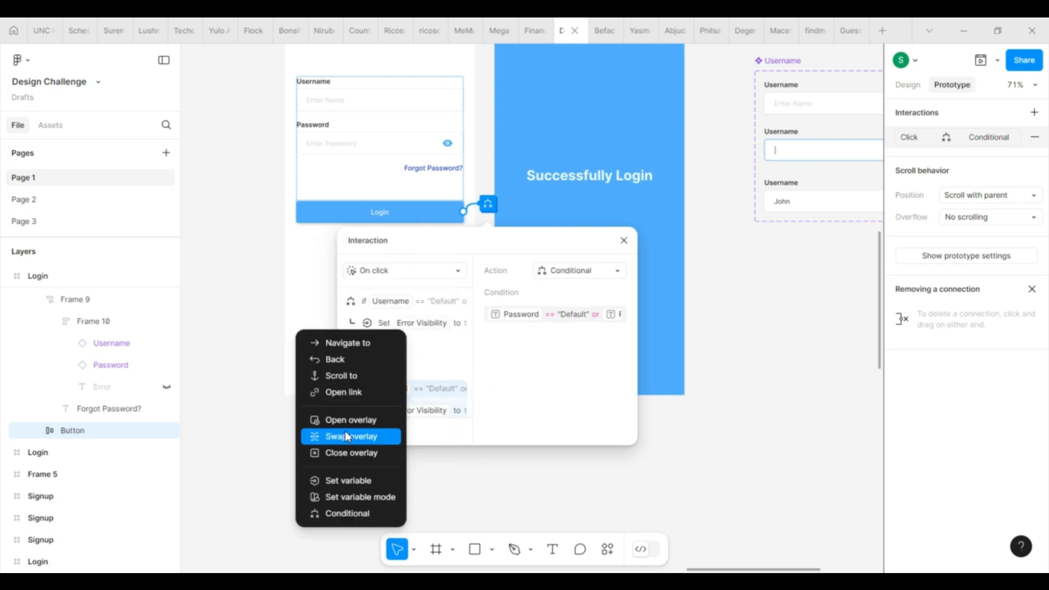
click(351, 513)
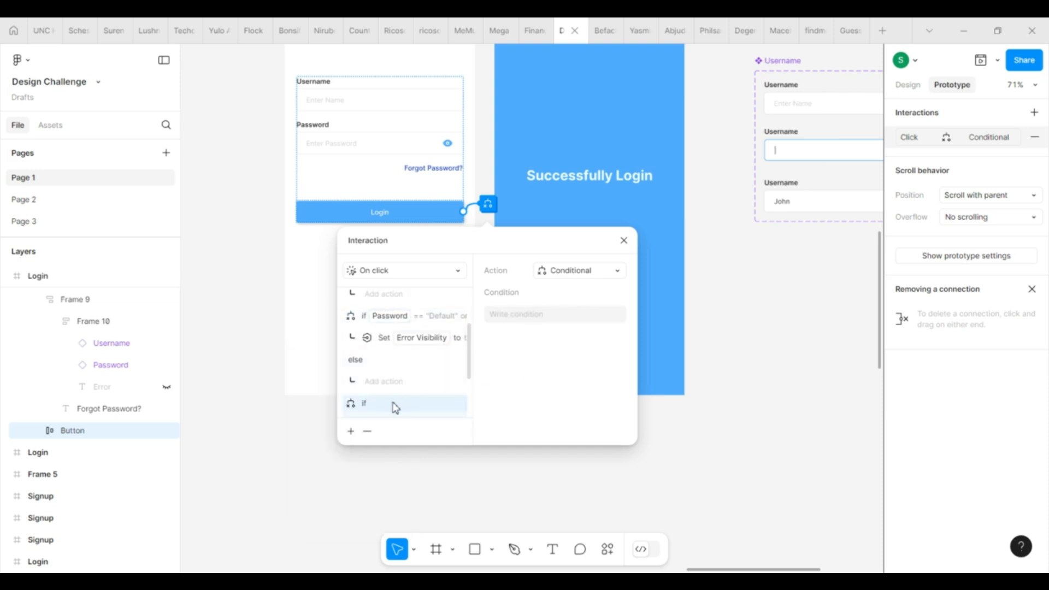
click(544, 316)
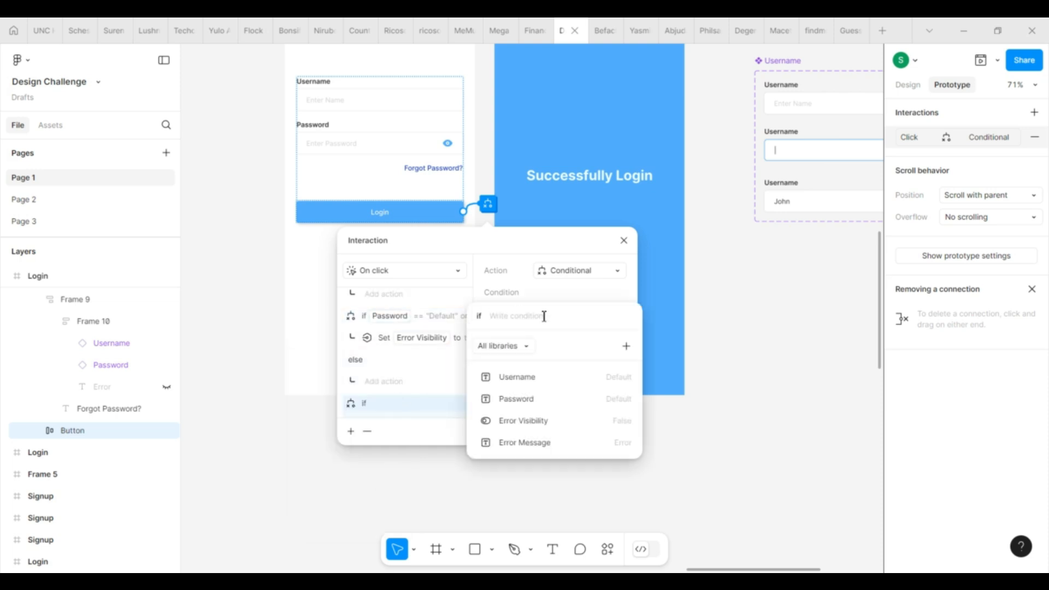
click(541, 399)
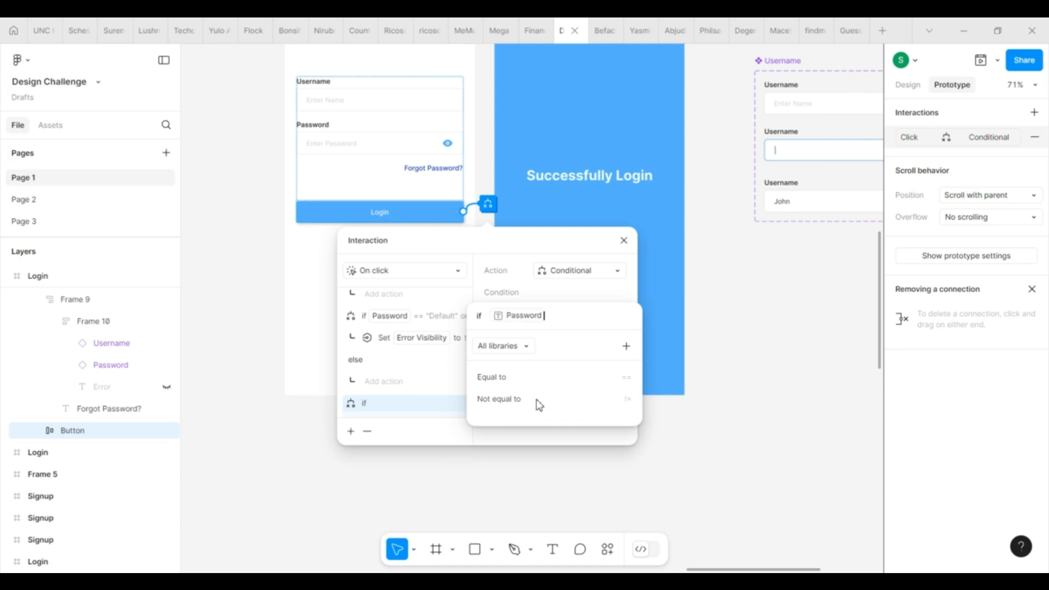
click(513, 378)
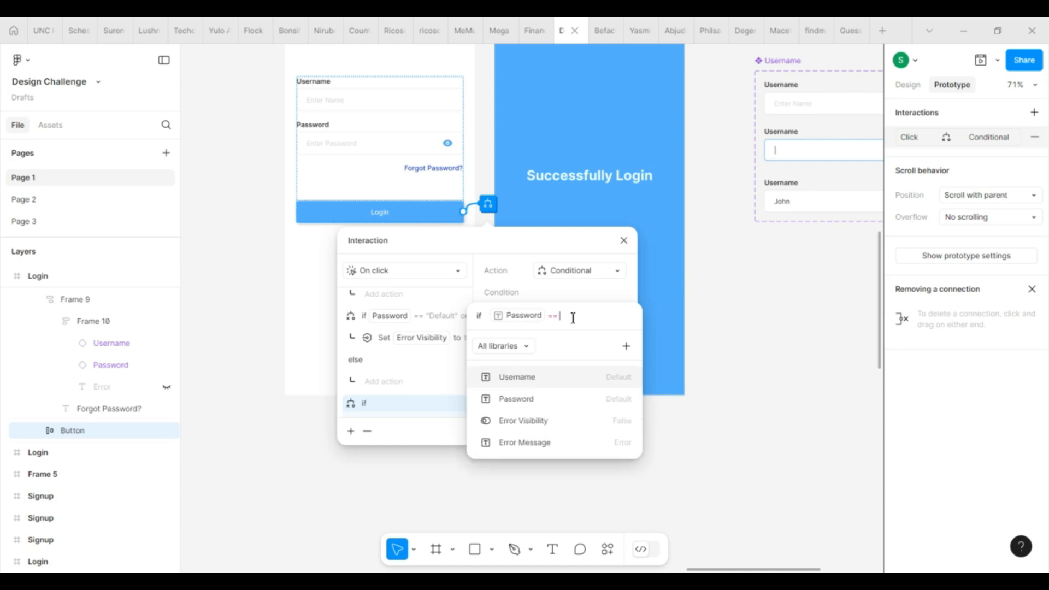
text(")
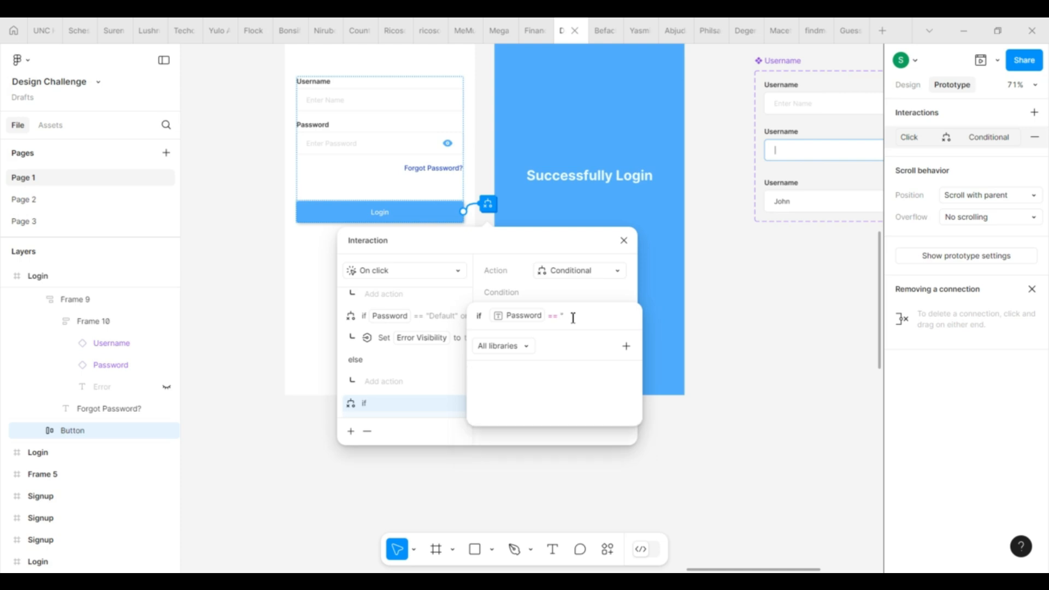
text(Filled")
text(")
scroll(601, 144, down, 5)
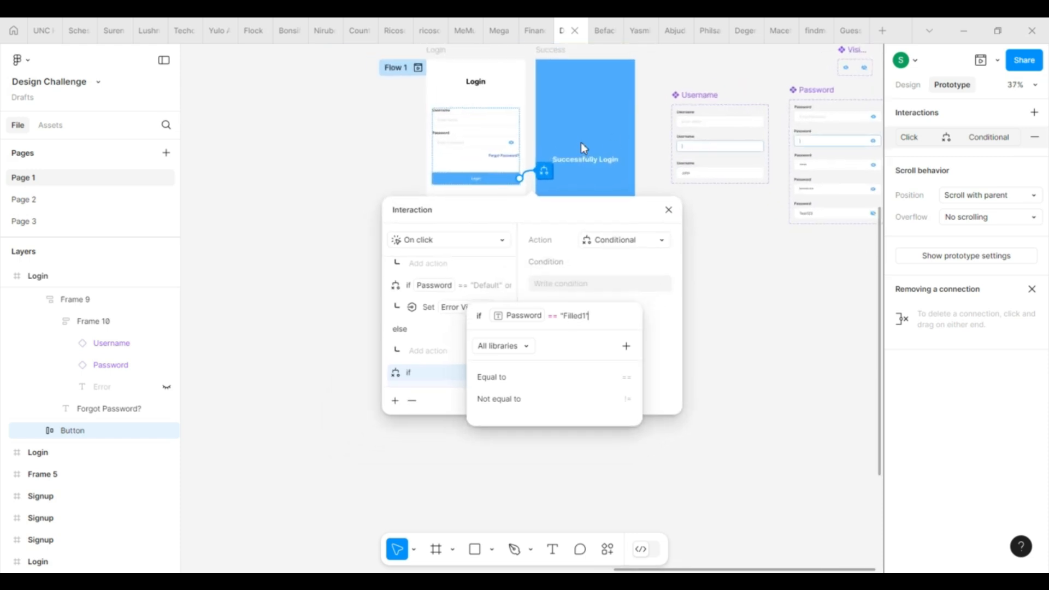
Step: Check the Password variants' names: Default, Active, Filled1, Filled2 and Test123
scroll(831, 162, up, 5)
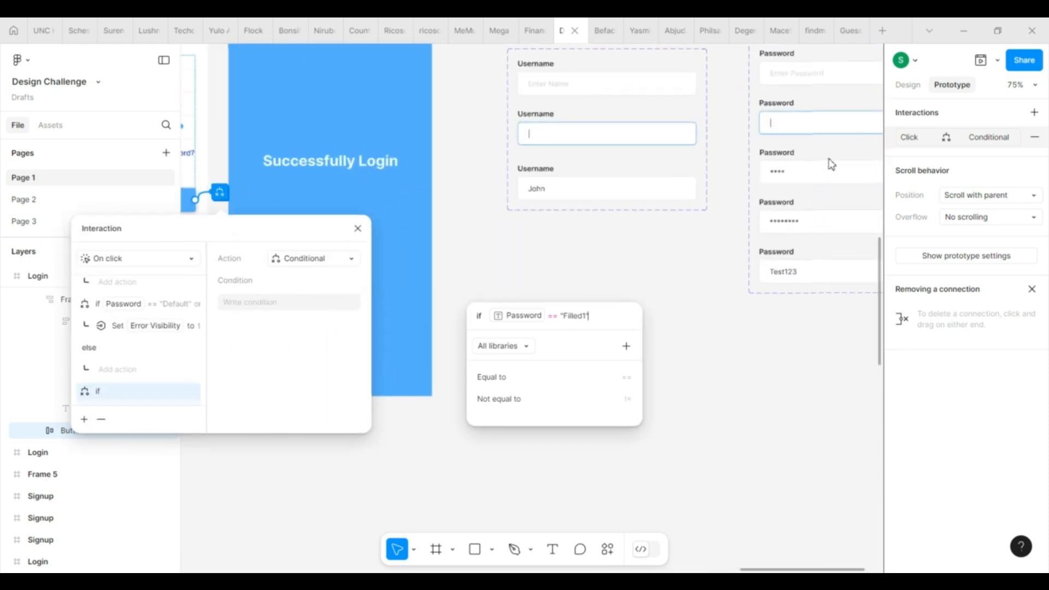
click(804, 176)
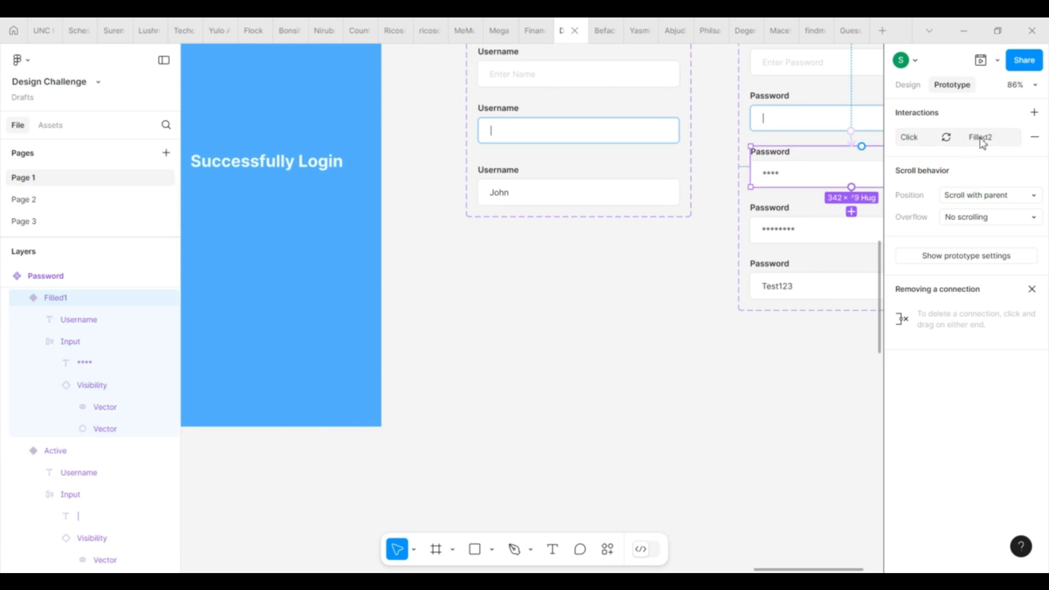
click(826, 129)
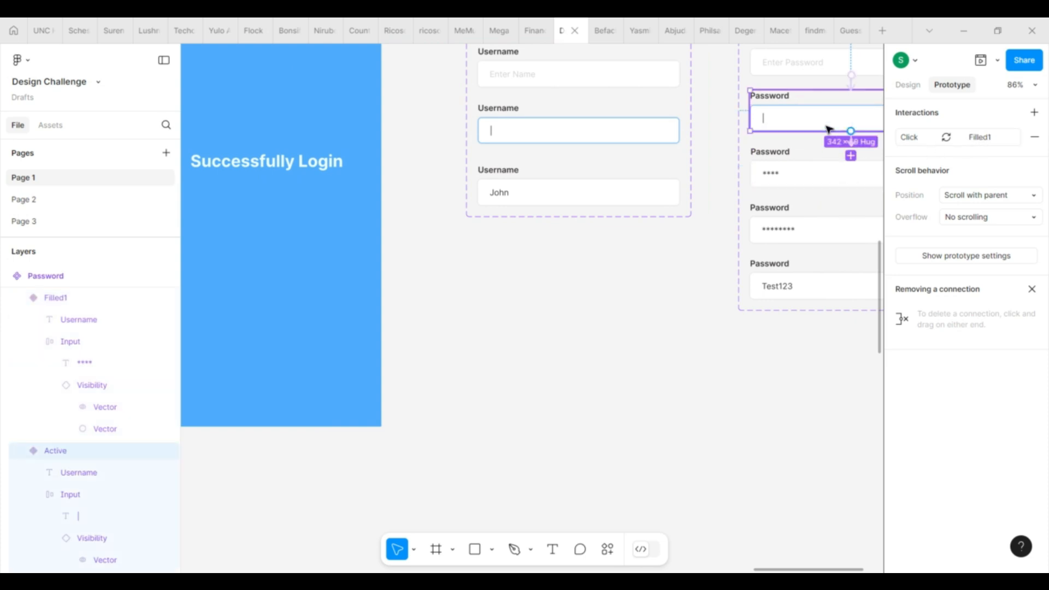
scroll(828, 128, up, 2)
click(802, 101)
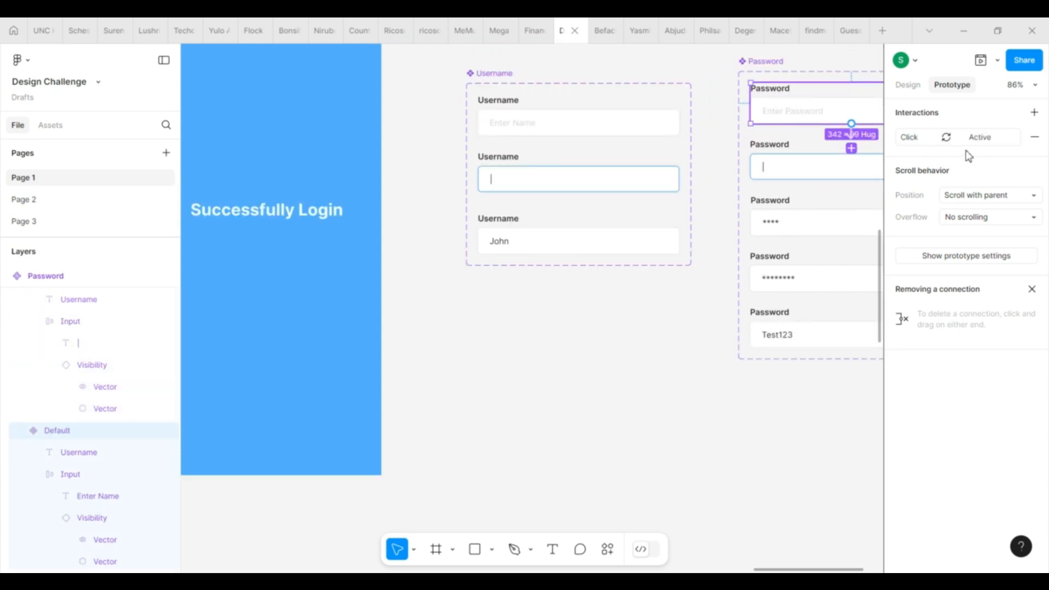
click(909, 84)
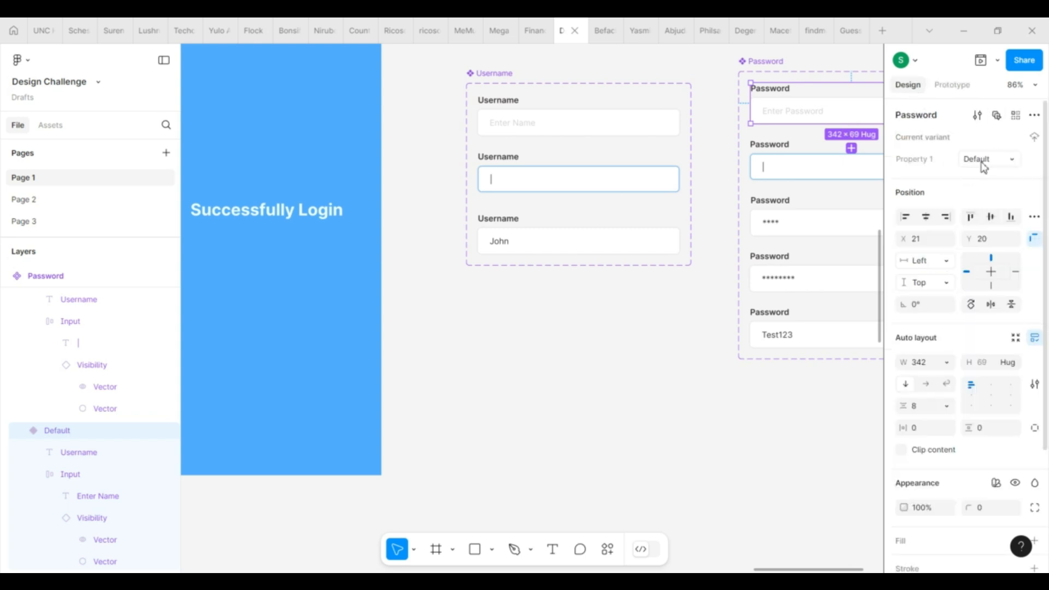
click(800, 171)
click(769, 221)
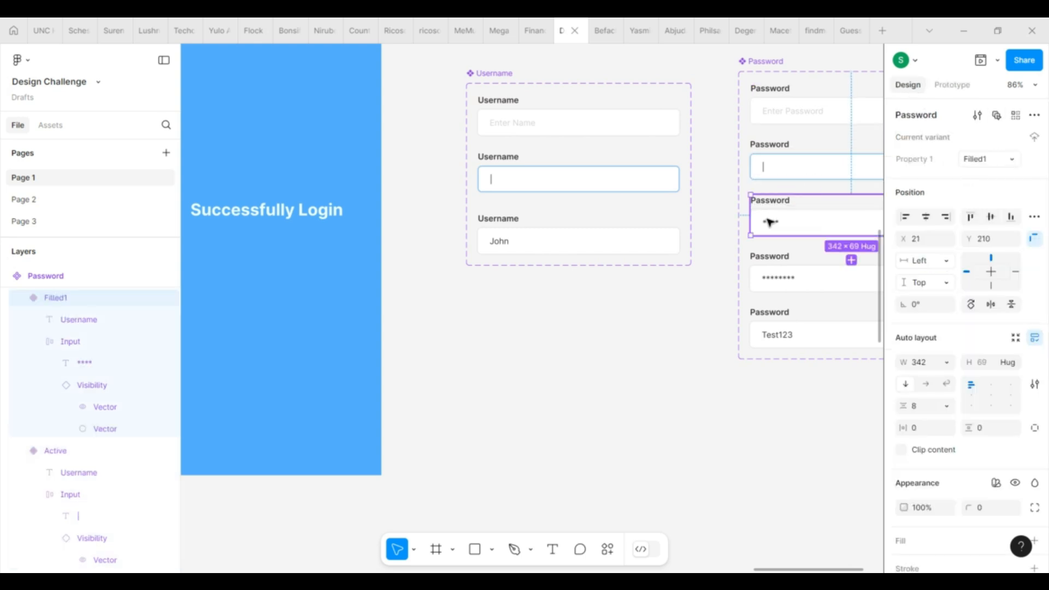
click(772, 279)
click(784, 335)
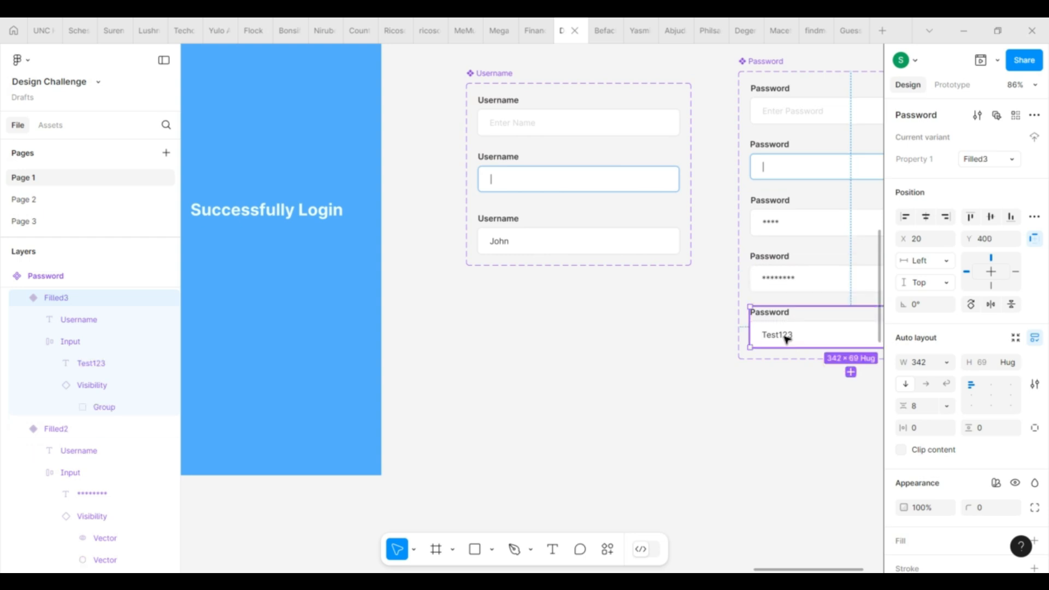
scroll(776, 246, left, 2)
scroll(776, 246, down, 3)
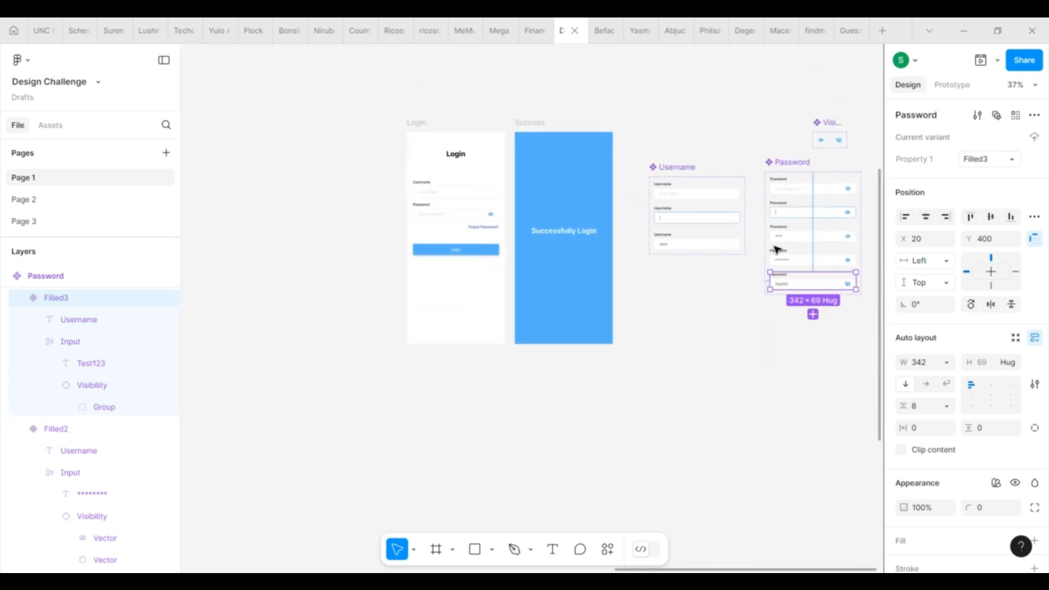
scroll(481, 250, up, 3)
Step: Reopen the Login button's conditional interaction from the Prototype panel
click(481, 249)
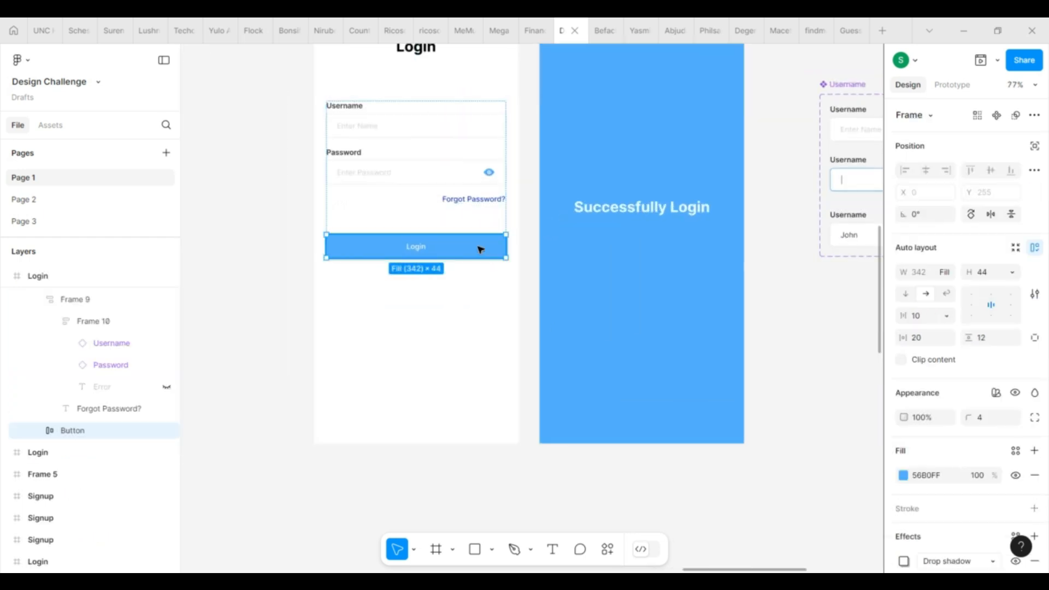
click(952, 85)
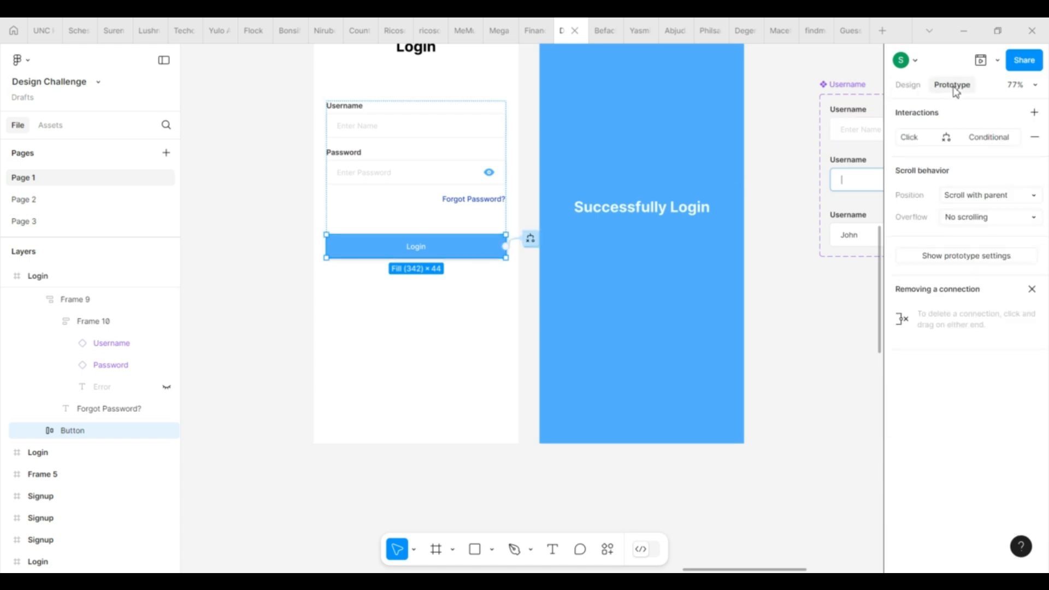
click(530, 239)
scroll(487, 409, down, 3)
Step: Review the Password == "Filled1" condition in the new branch
click(495, 419)
click(615, 347)
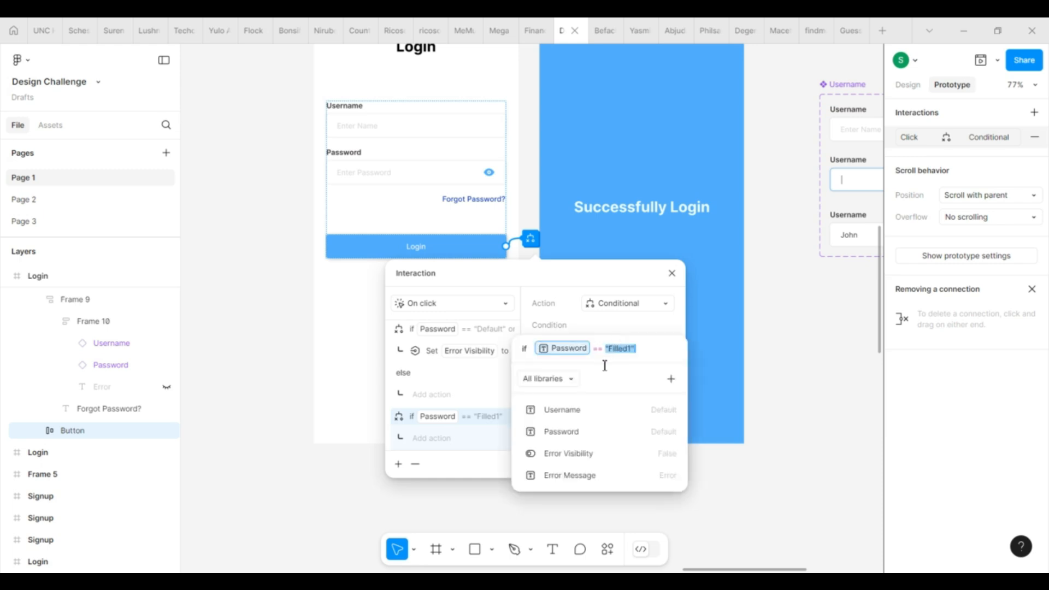
click(662, 342)
click(447, 443)
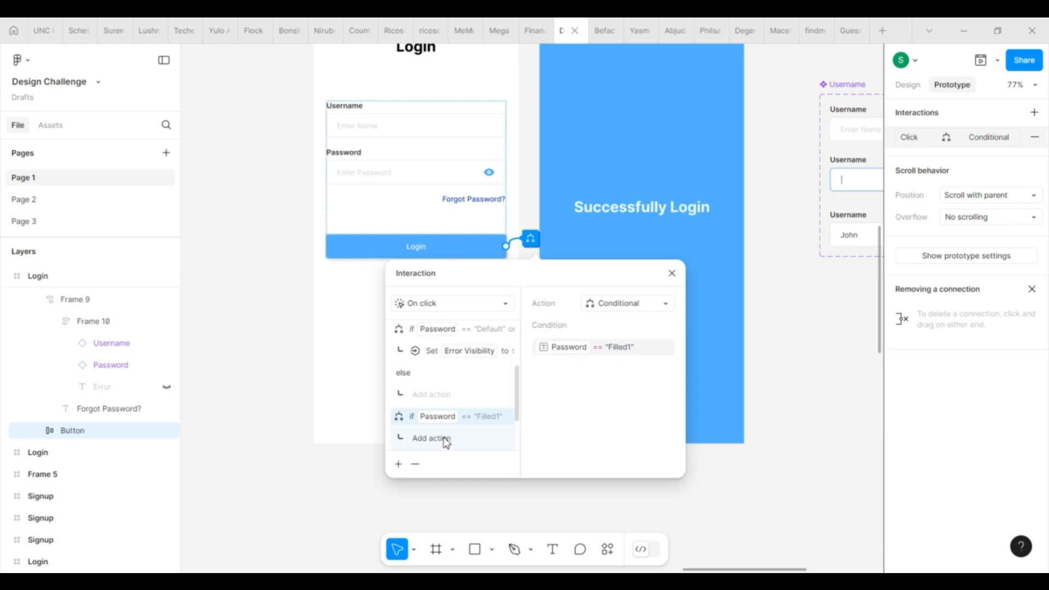
Step: Set Error Visibility to True and Error Message to "Password must be 8 characters long"
click(447, 442)
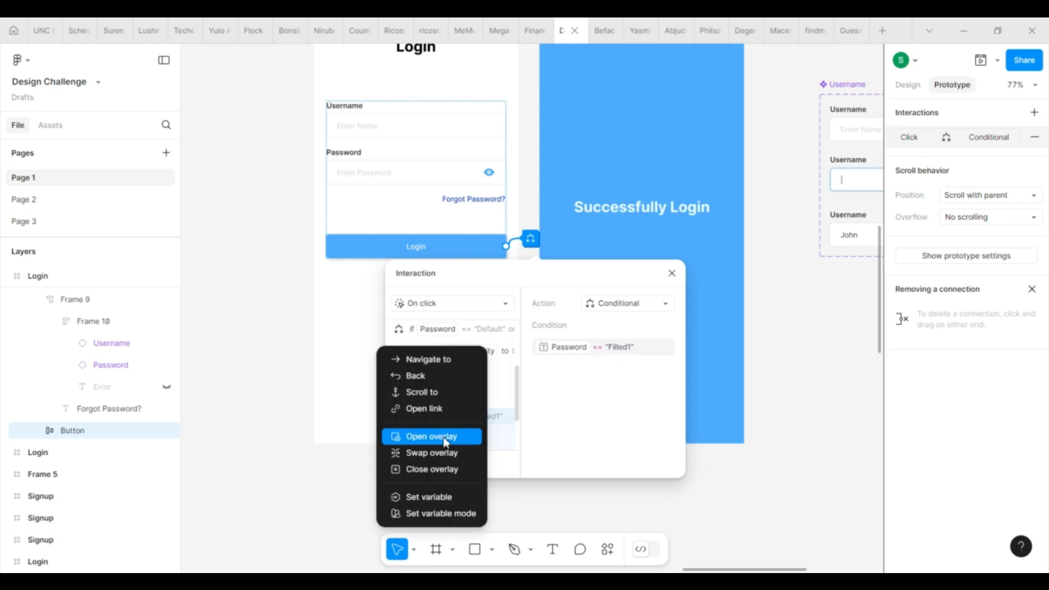
click(444, 498)
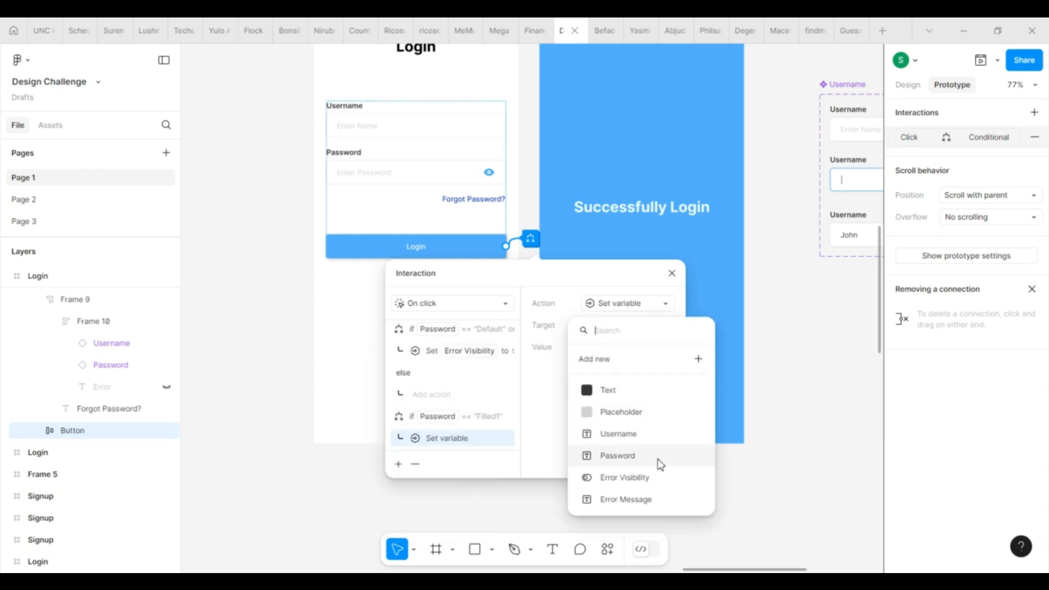
click(656, 477)
click(628, 408)
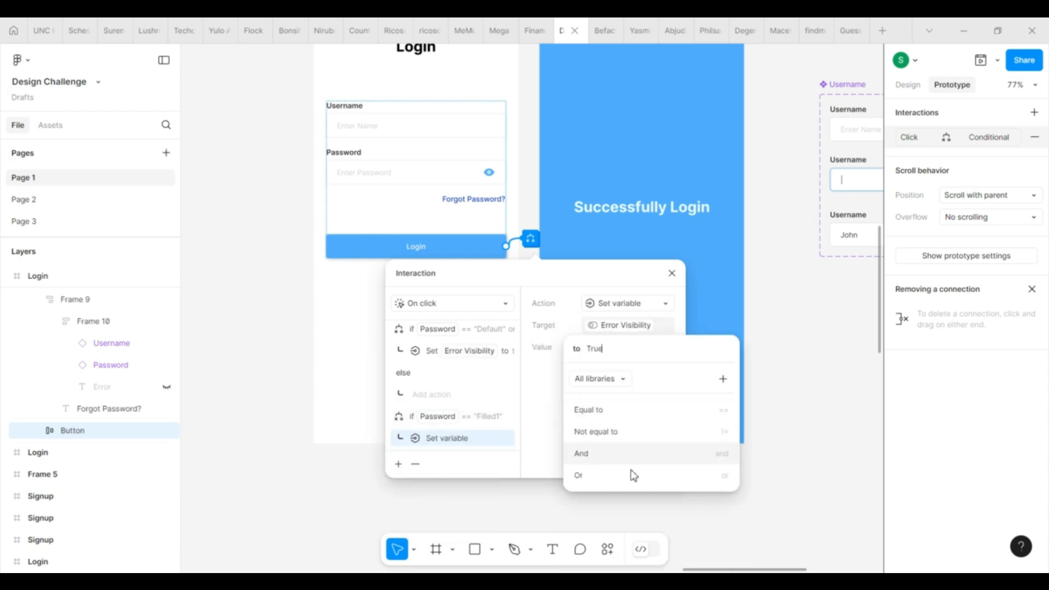
click(606, 459)
click(628, 541)
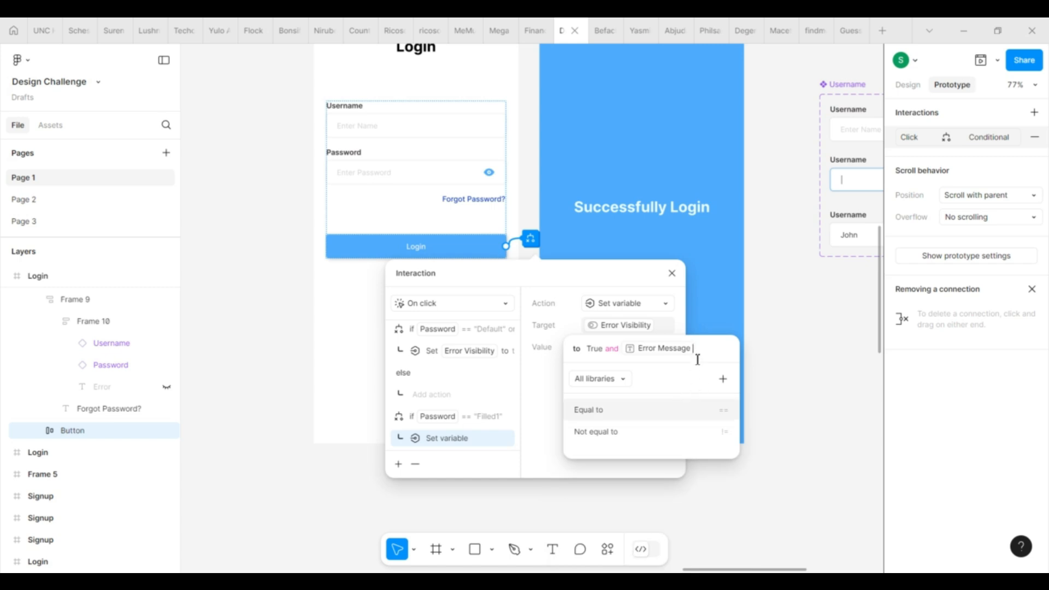
click(633, 411)
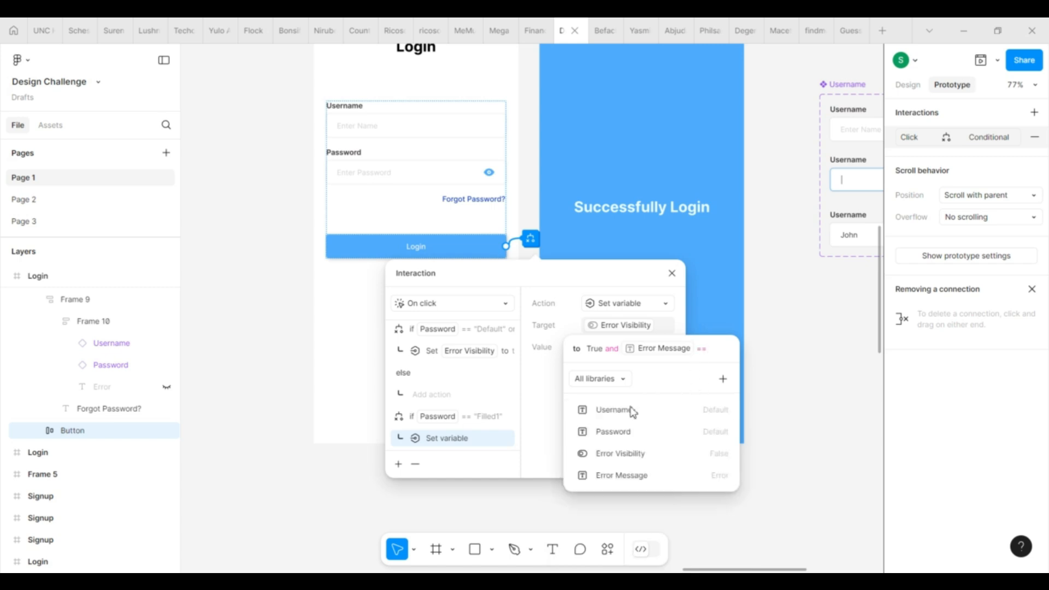
text(1)
text(Pass)
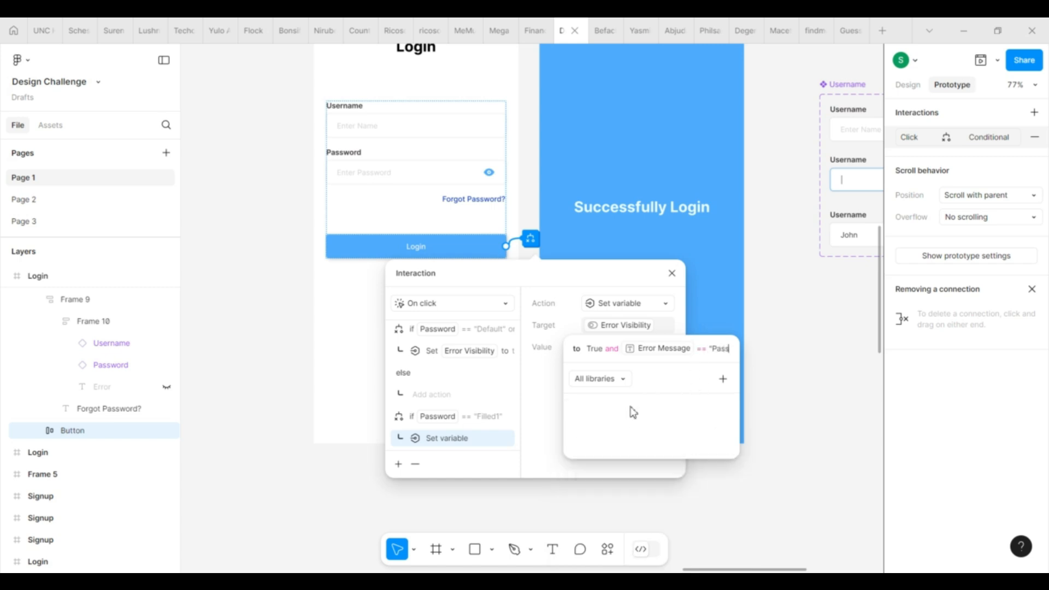
text(word must be 8 charac)
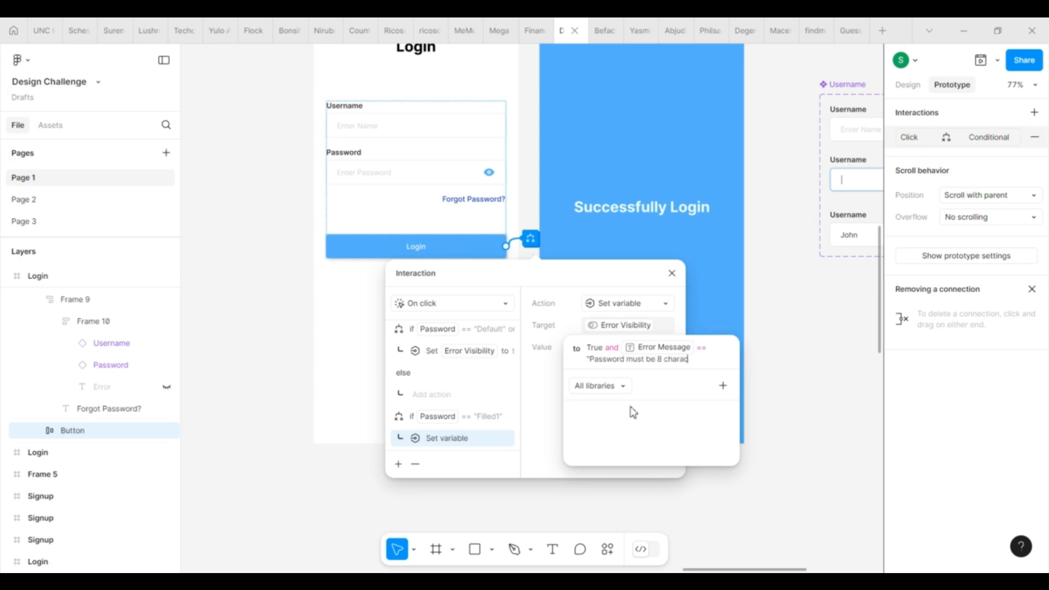
text(")
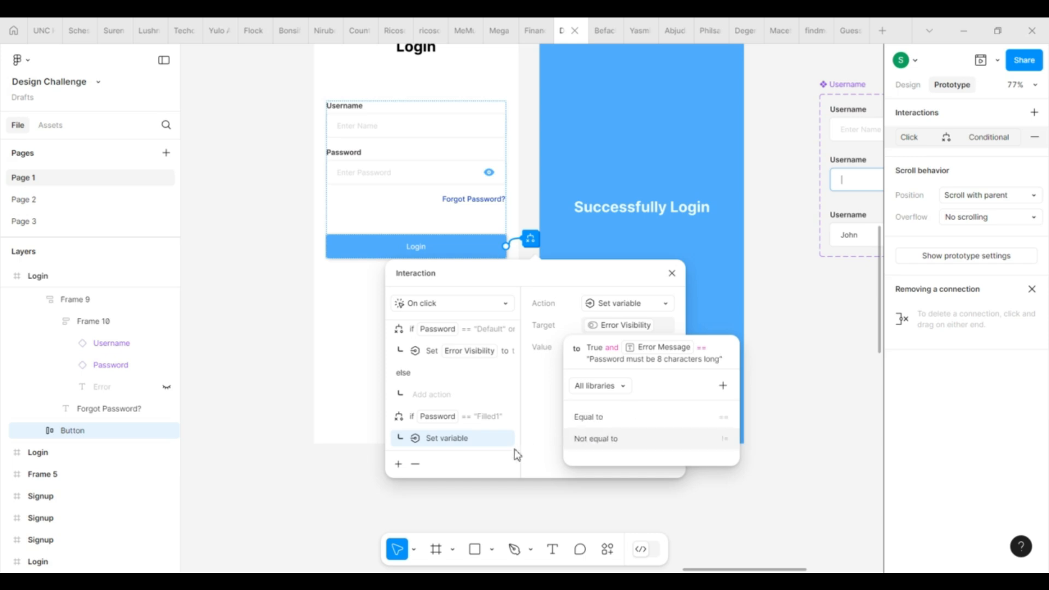
click(537, 457)
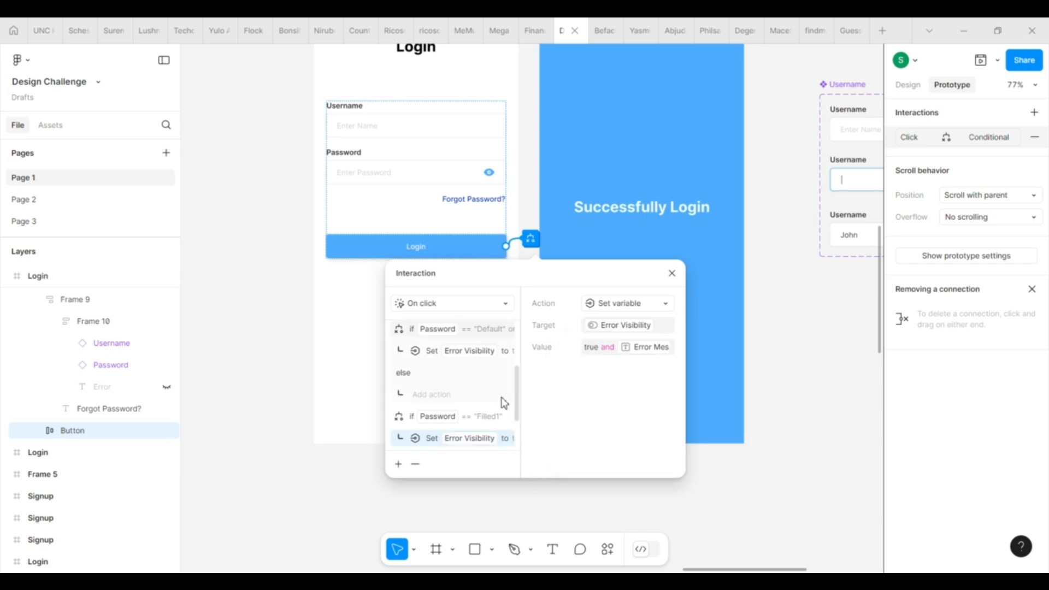
Step: Add a Set variable action to the final else branch targeting Error Visibility with False
scroll(503, 402, down, 1)
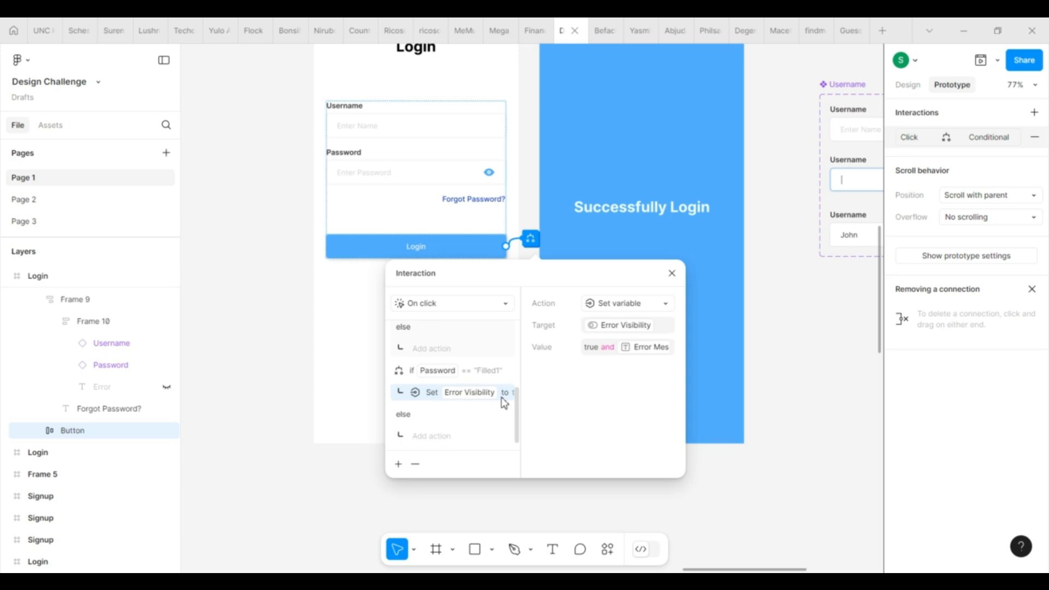
click(436, 441)
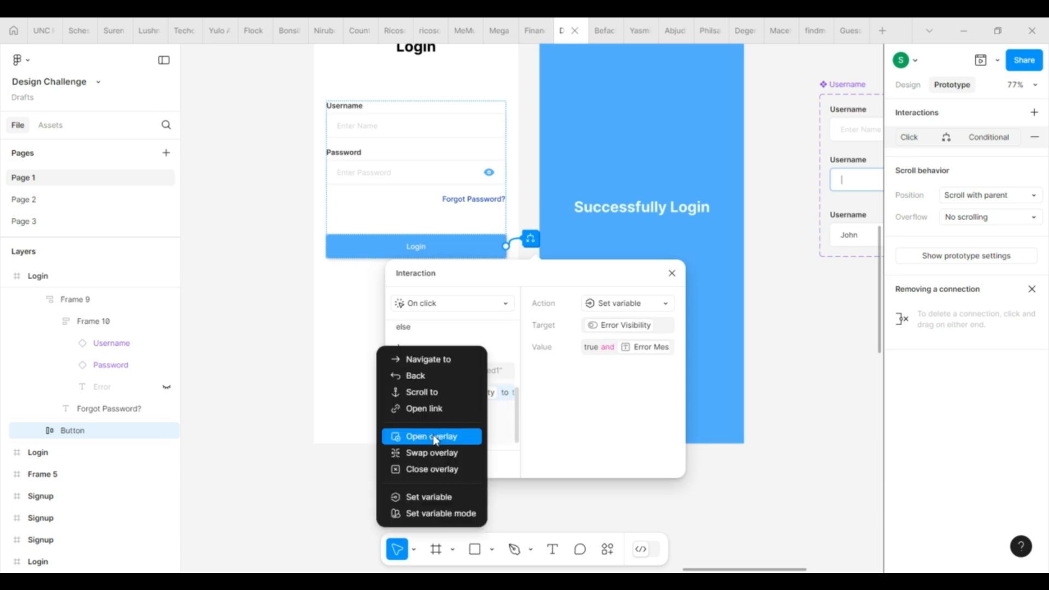
click(427, 498)
click(626, 327)
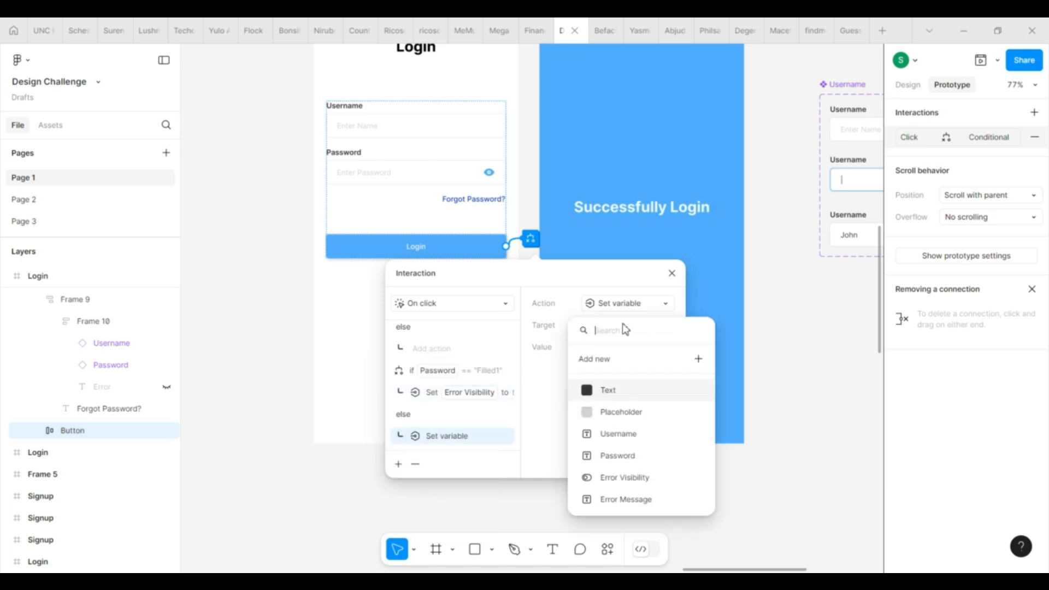
click(653, 481)
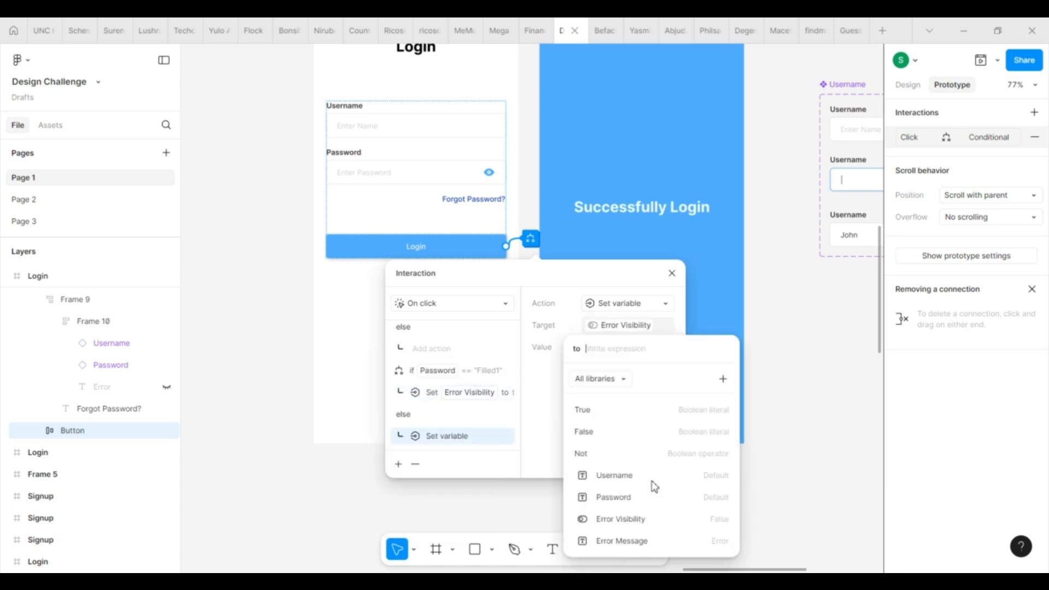
click(654, 437)
click(619, 454)
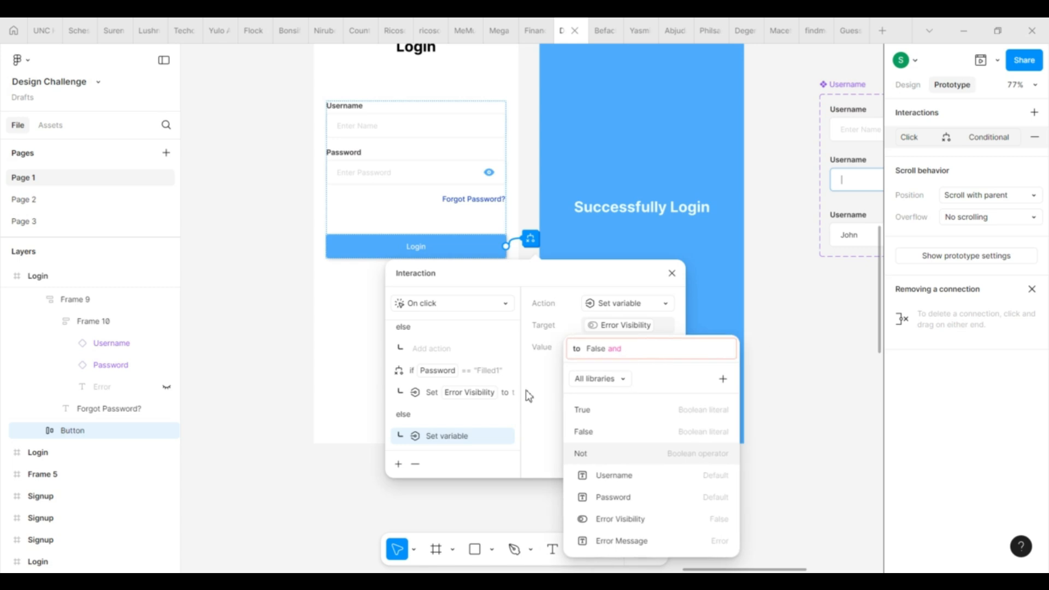
click(641, 349)
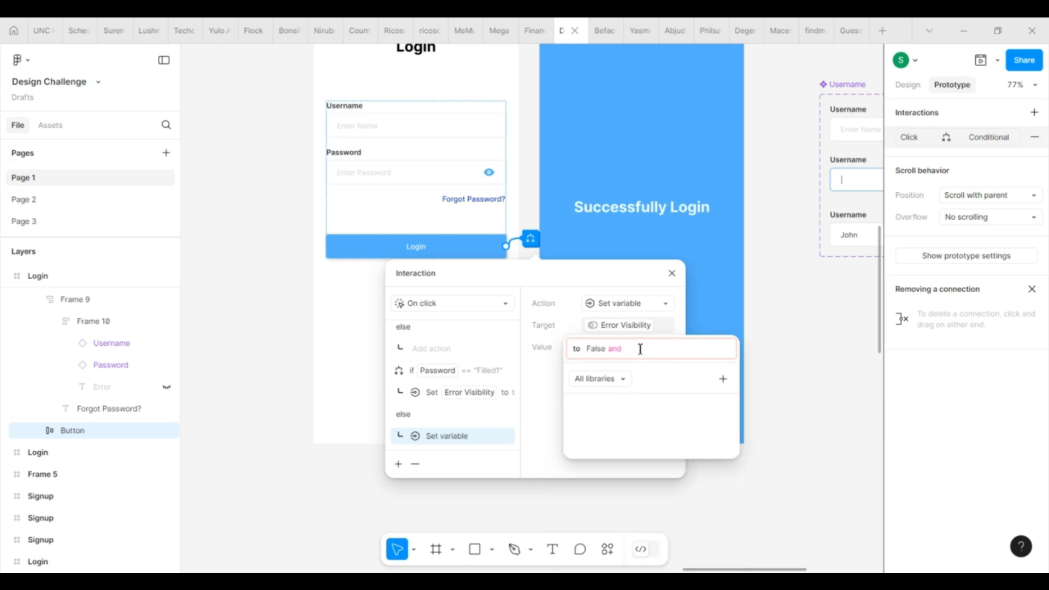
Step: Reselect Error Visibility as the target and make the value just False
click(563, 425)
click(663, 330)
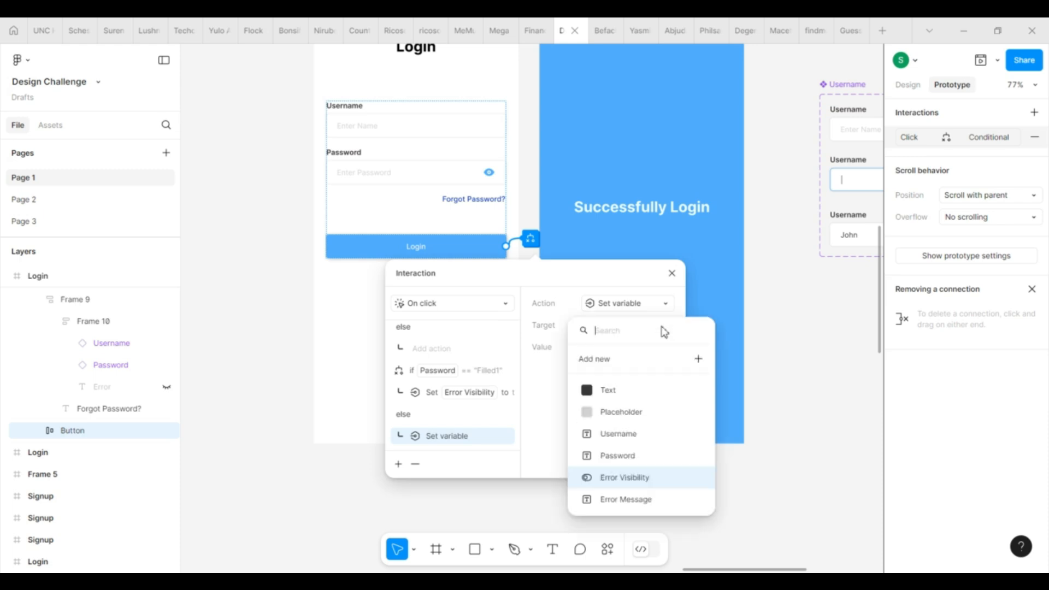
click(655, 486)
click(611, 436)
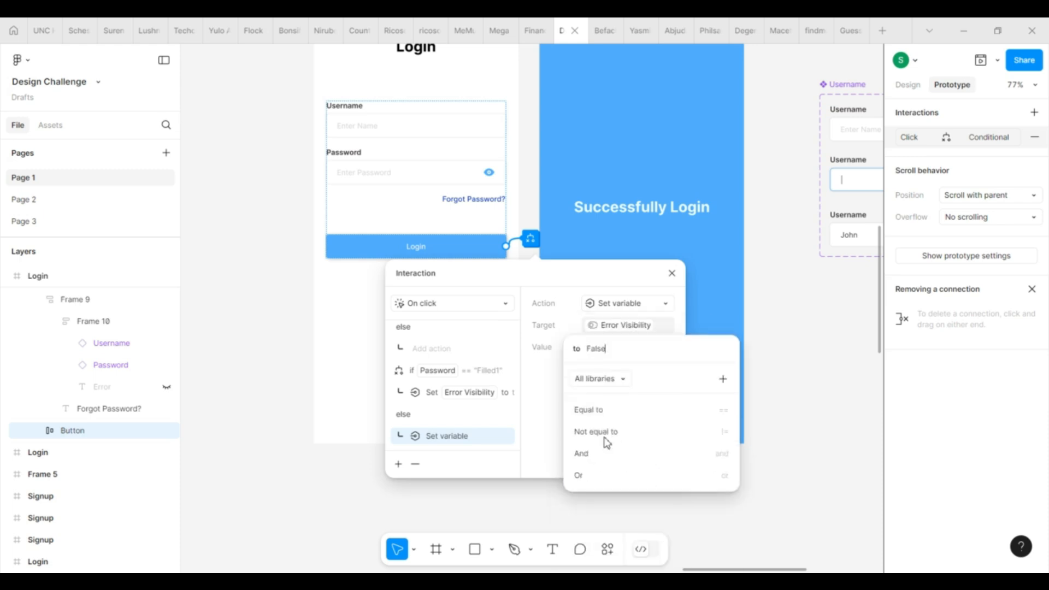
click(539, 410)
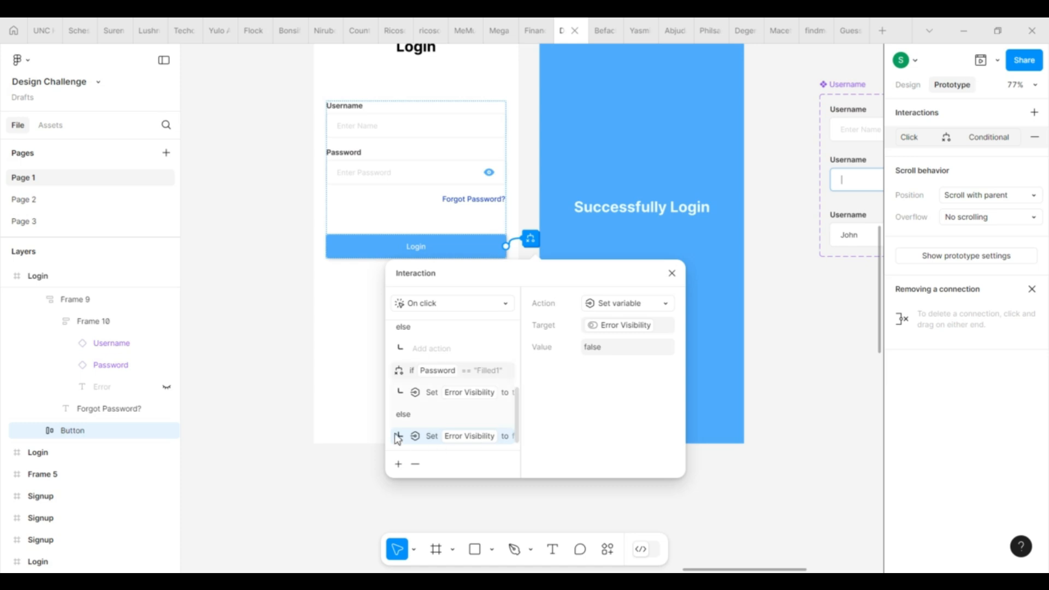
Step: Add a Navigate to action under else with the Success frame as destination
click(398, 464)
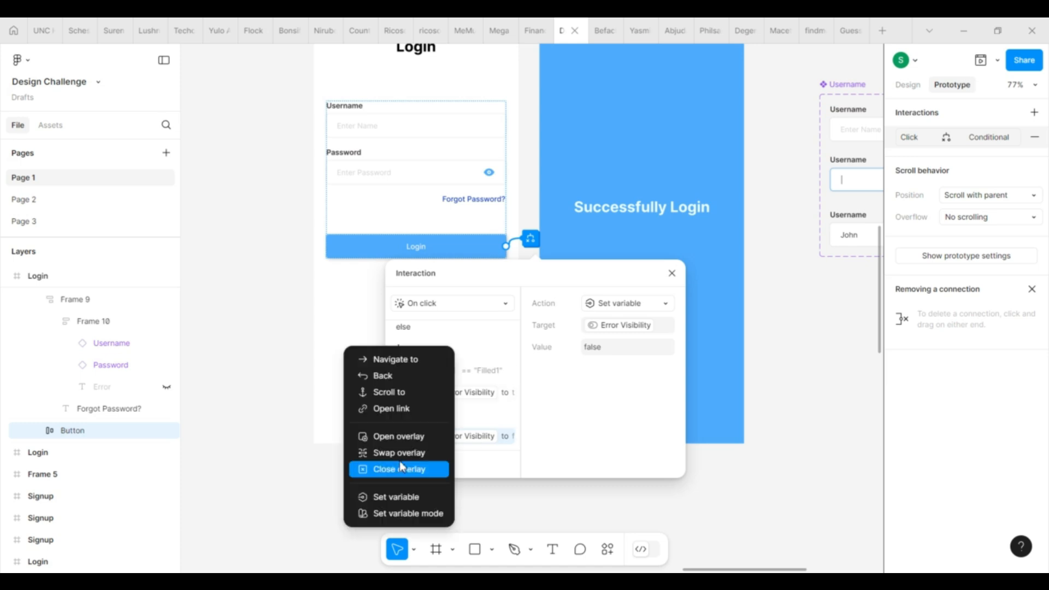
click(424, 365)
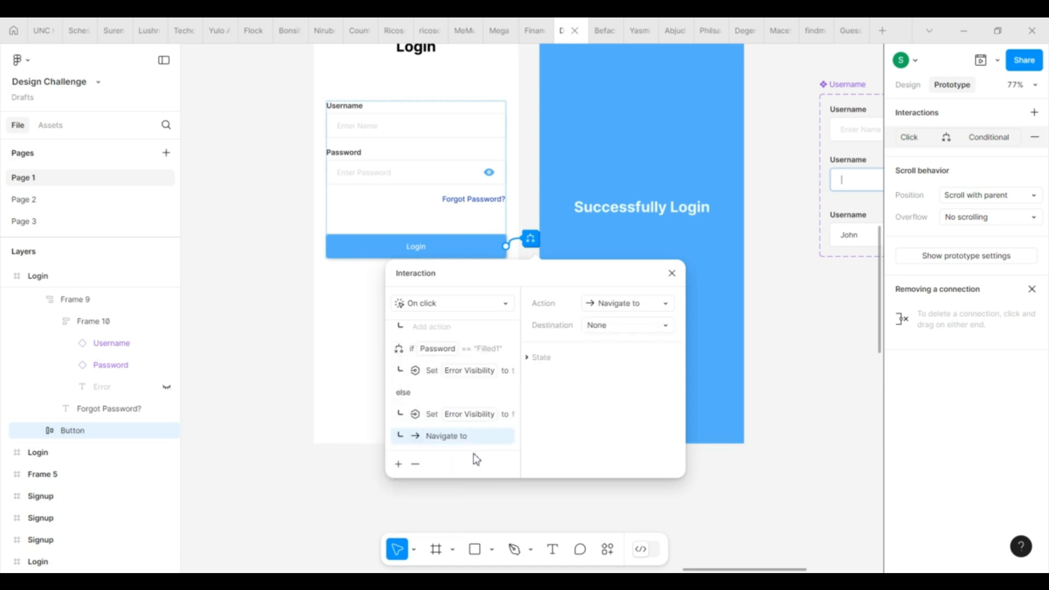
click(635, 326)
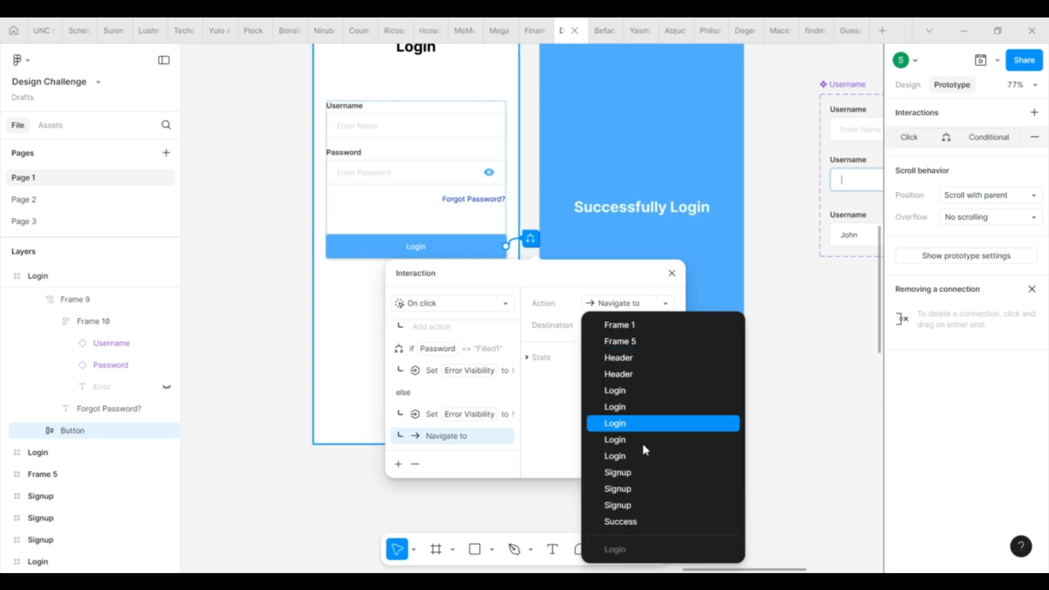
click(638, 526)
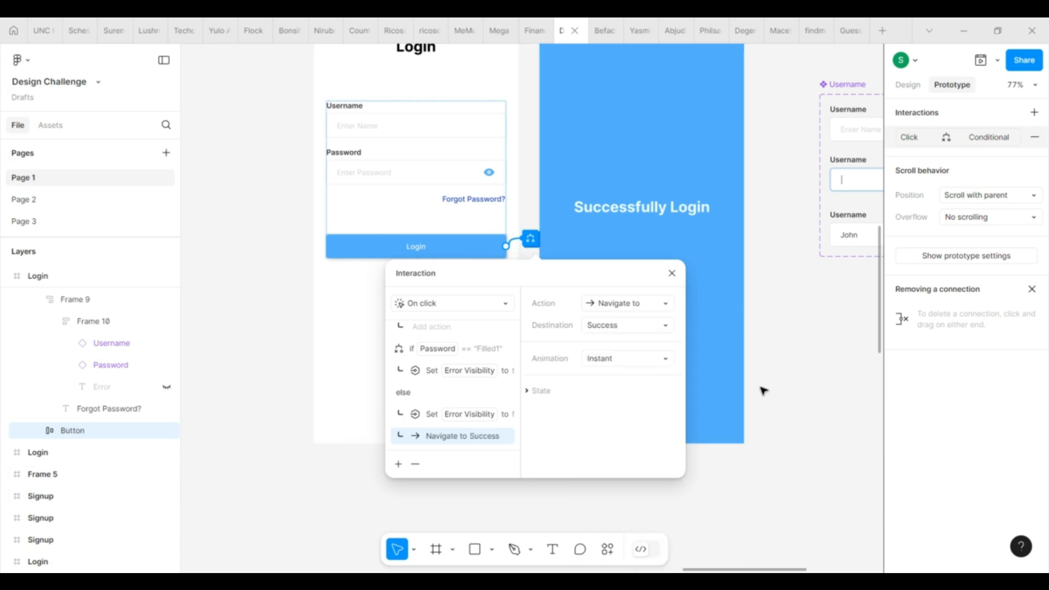
Step: Close the interaction settings and clear the canvas selection
click(673, 273)
click(449, 468)
scroll(363, 402, up, 3)
scroll(363, 401, right, 1)
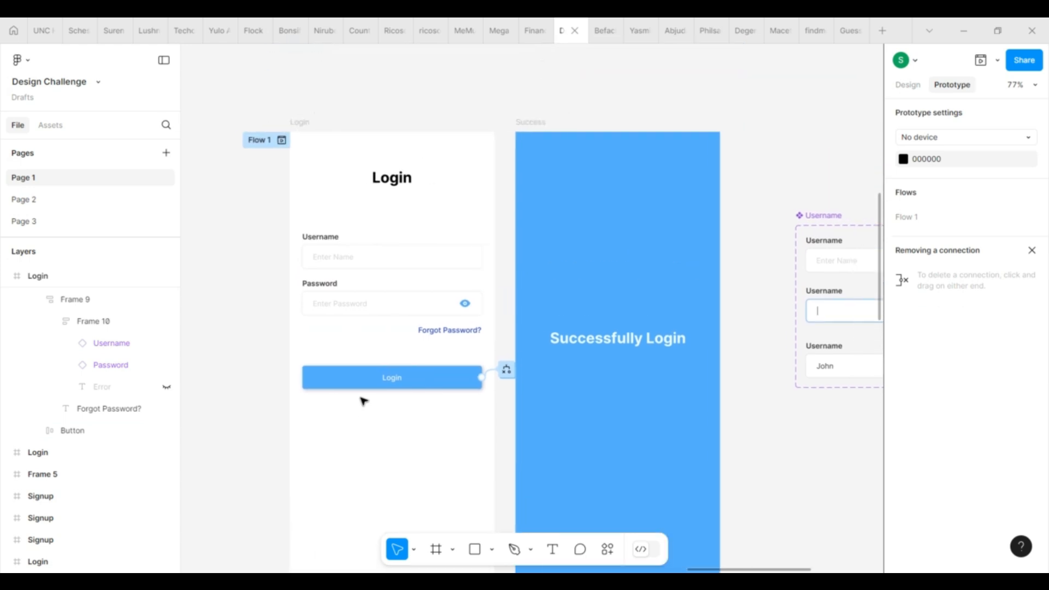
Step: Preview the Login frame, clicking the Username and Password fields and Login to test navigation
scroll(363, 402, down, 1)
click(289, 76)
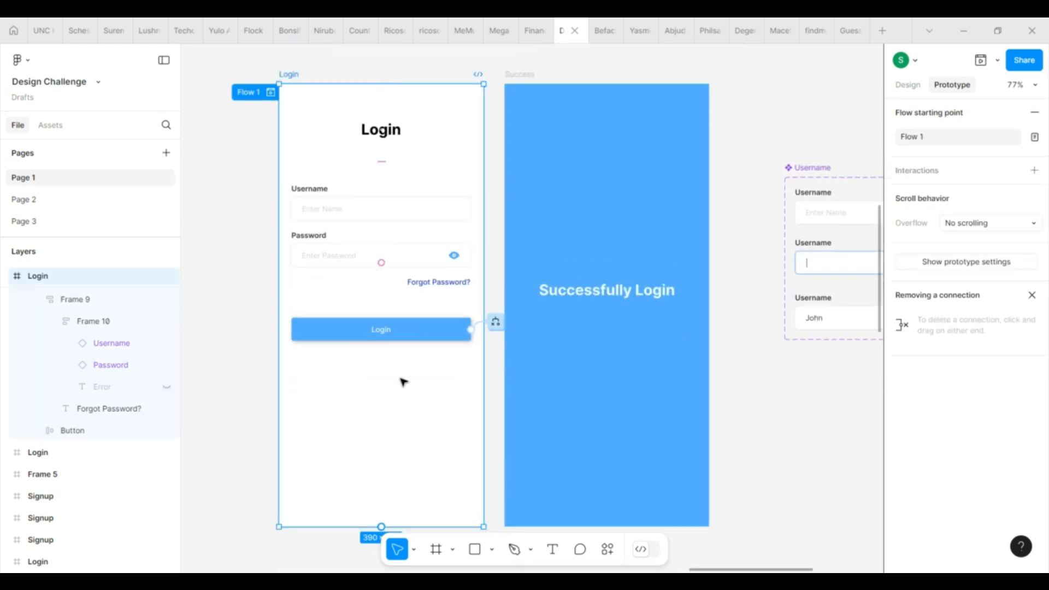
click(981, 60)
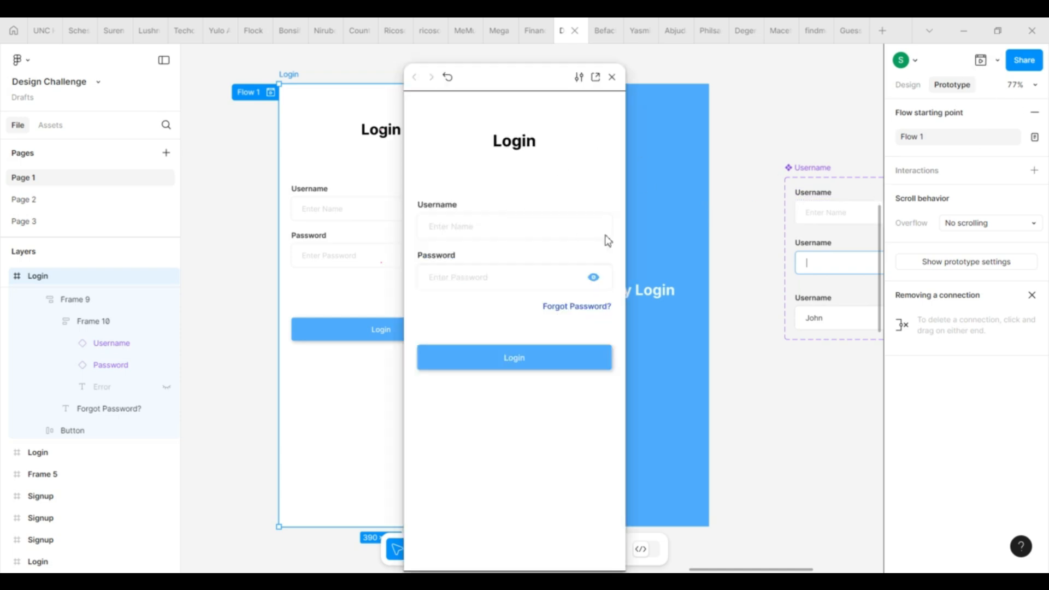
click(529, 235)
click(517, 279)
click(500, 232)
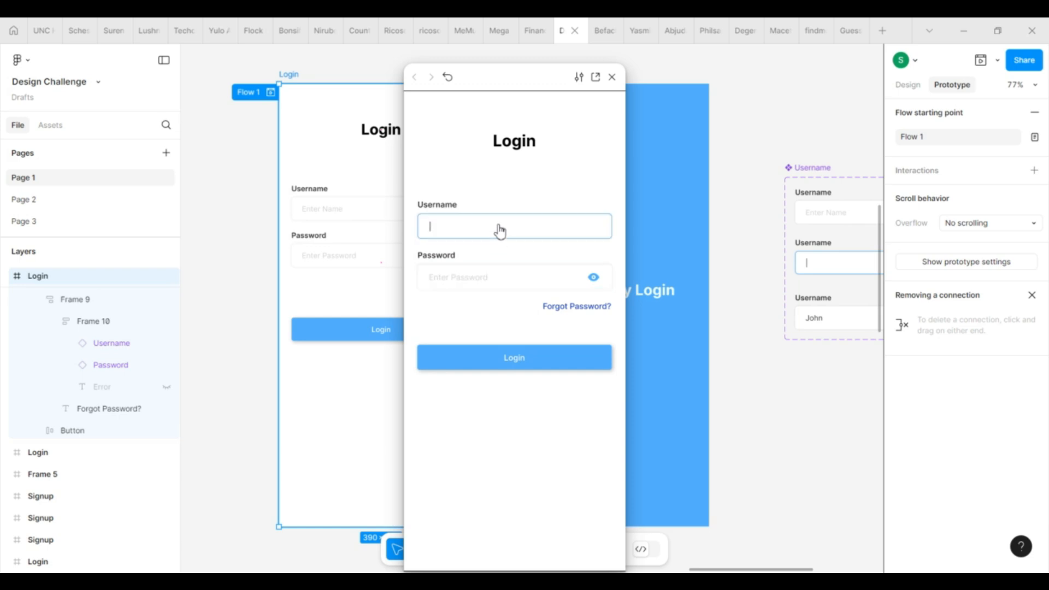
click(513, 362)
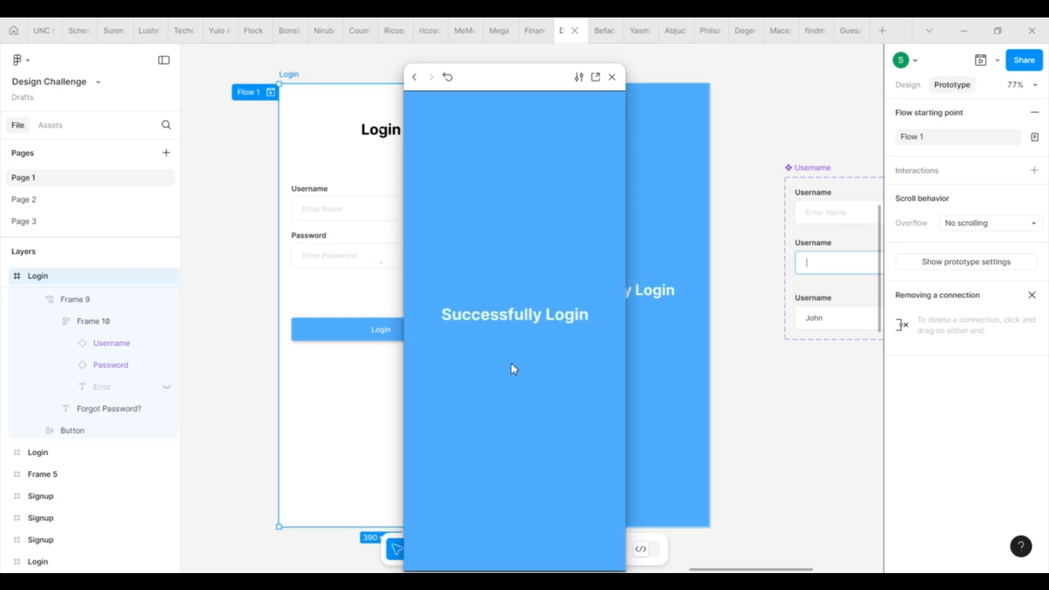
click(612, 77)
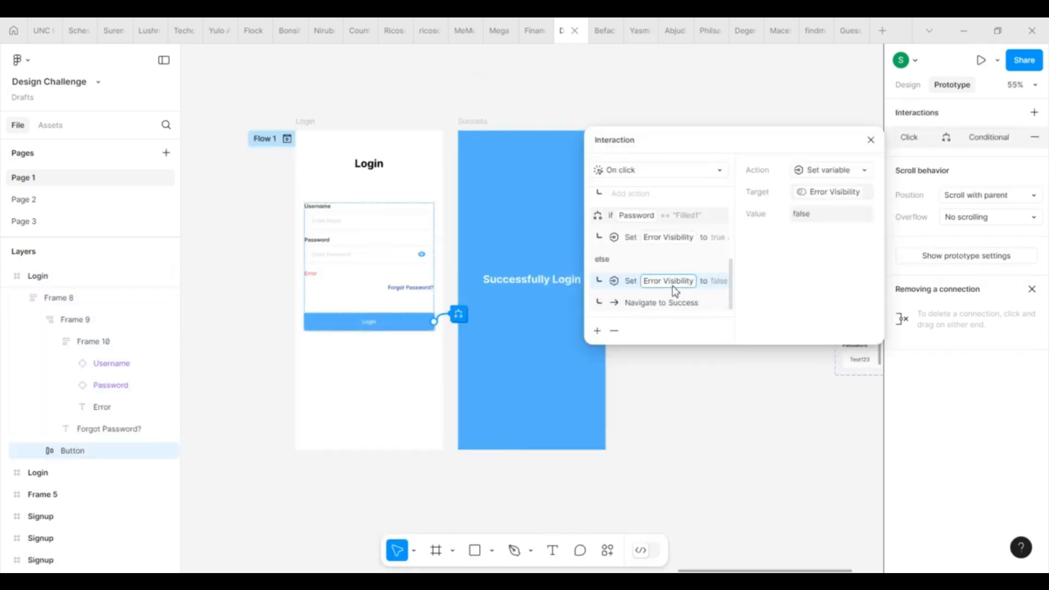
Step: Delete the else branch's Error Visibility and Navigate to Success actions, then close the editor
click(614, 332)
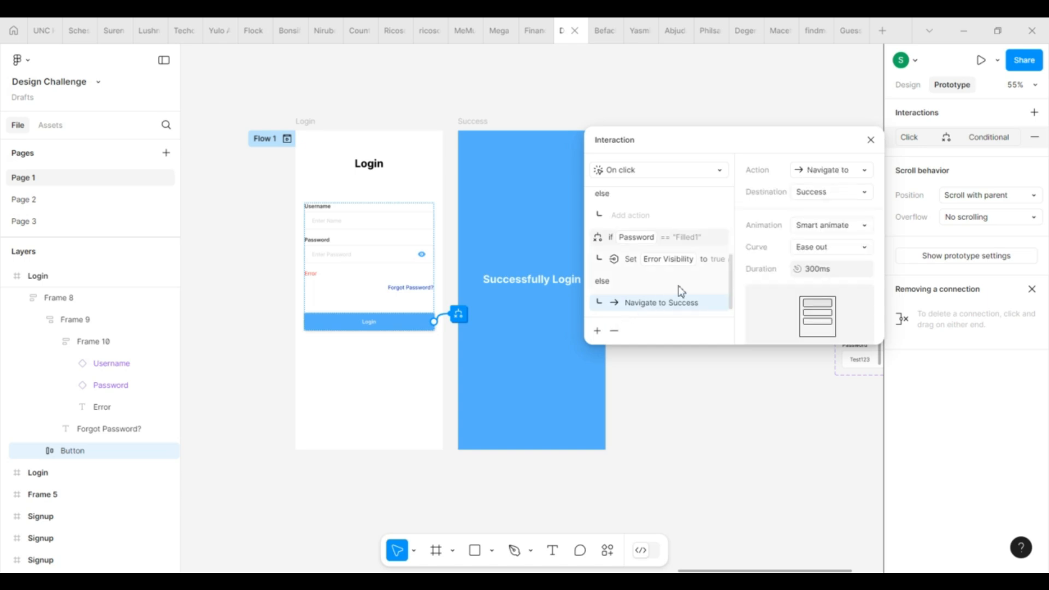
click(615, 332)
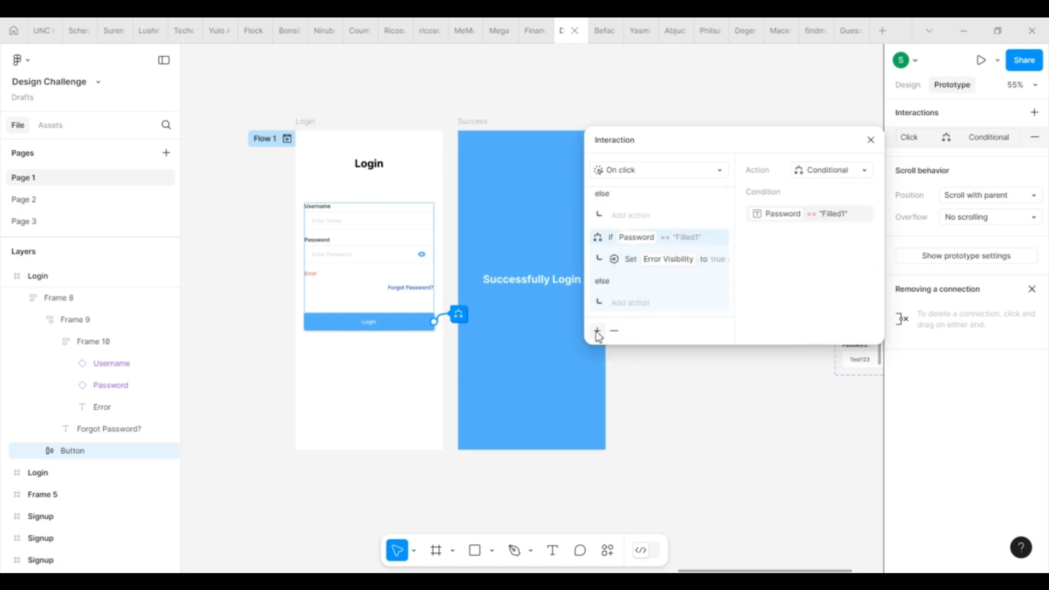
click(872, 140)
scroll(803, 339, up, 5)
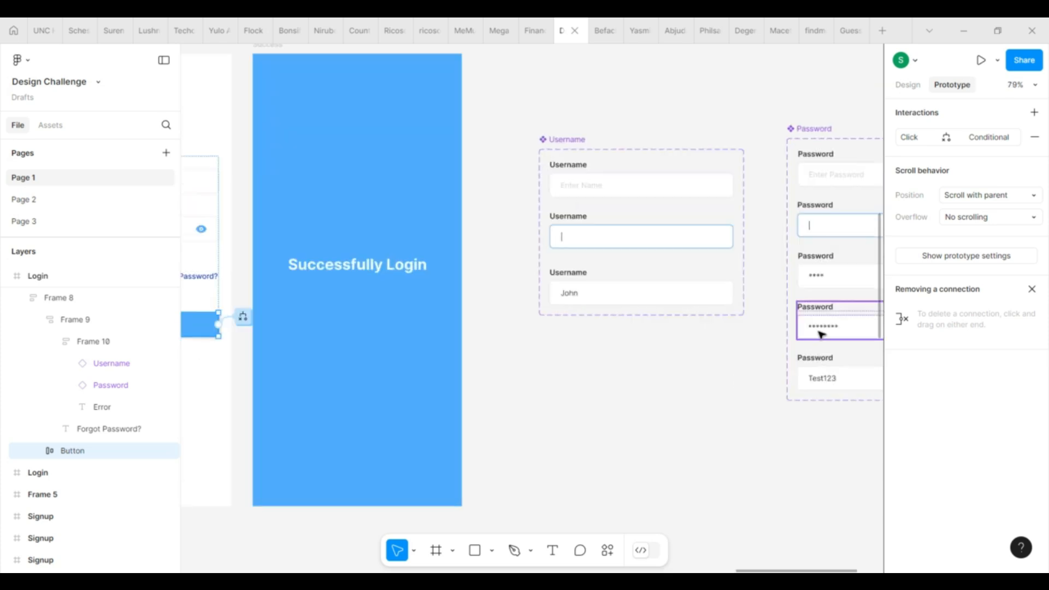
Step: Click through the Password component's Filled2 and Test123 variants
click(821, 334)
click(908, 85)
click(822, 370)
click(687, 356)
scroll(686, 355, down, 4)
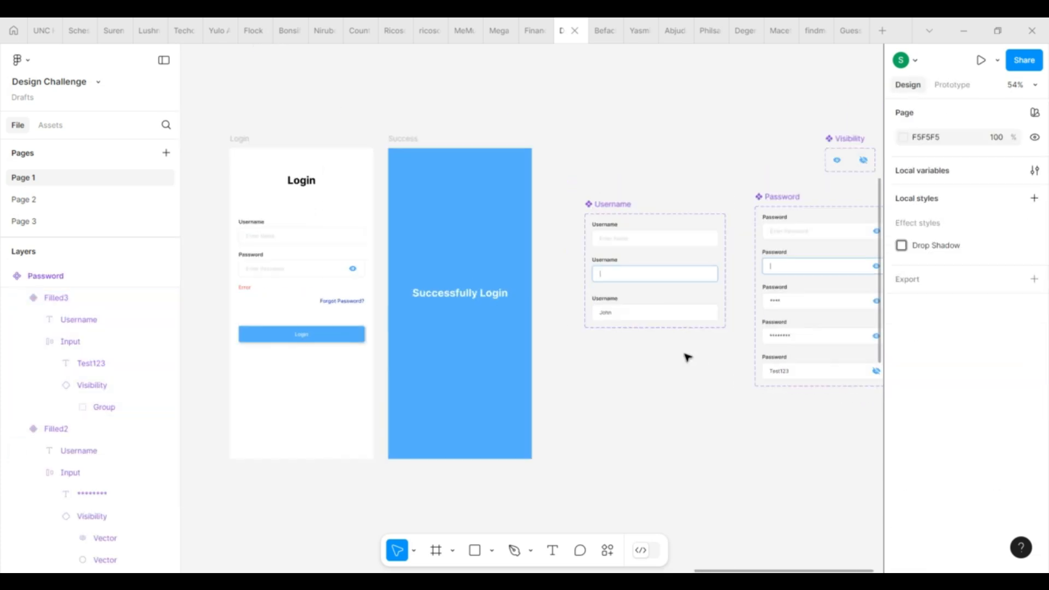
Step: Select the Login button and open its on-click interaction in the Prototype panel
click(310, 340)
click(328, 334)
click(955, 87)
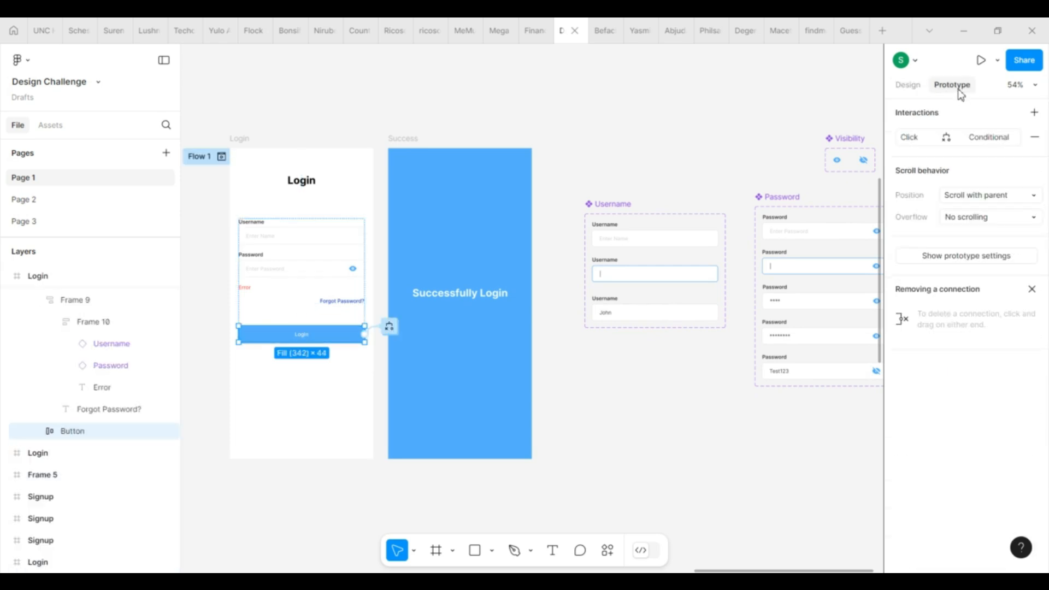
scroll(355, 327, up, 5)
click(397, 331)
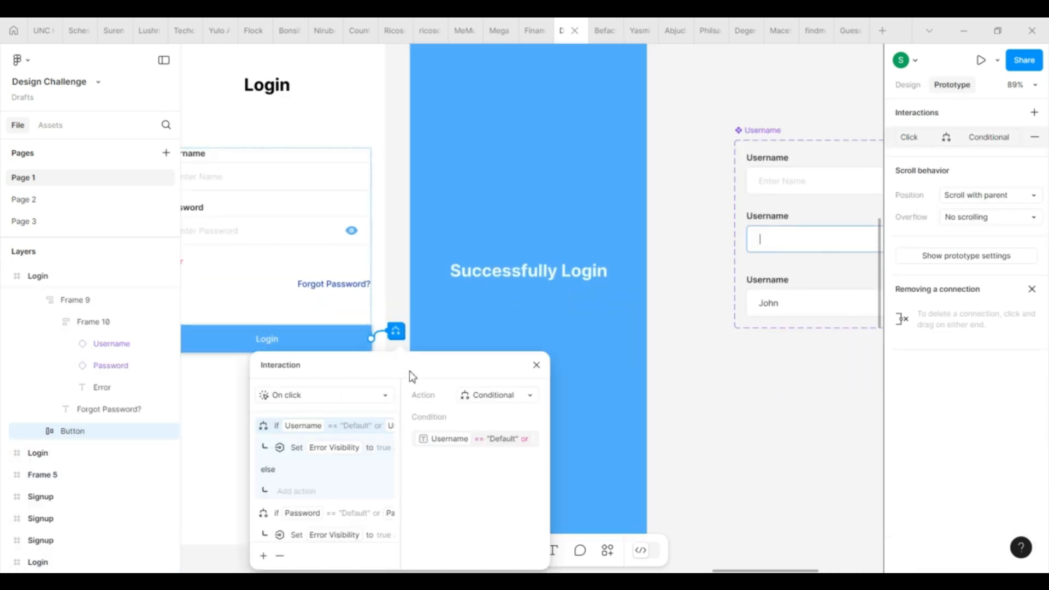
drag(412, 376, 544, 273)
scroll(454, 388, down, 2)
Step: Add a new conditional block to the Login button checking Username == "Filled"
click(497, 359)
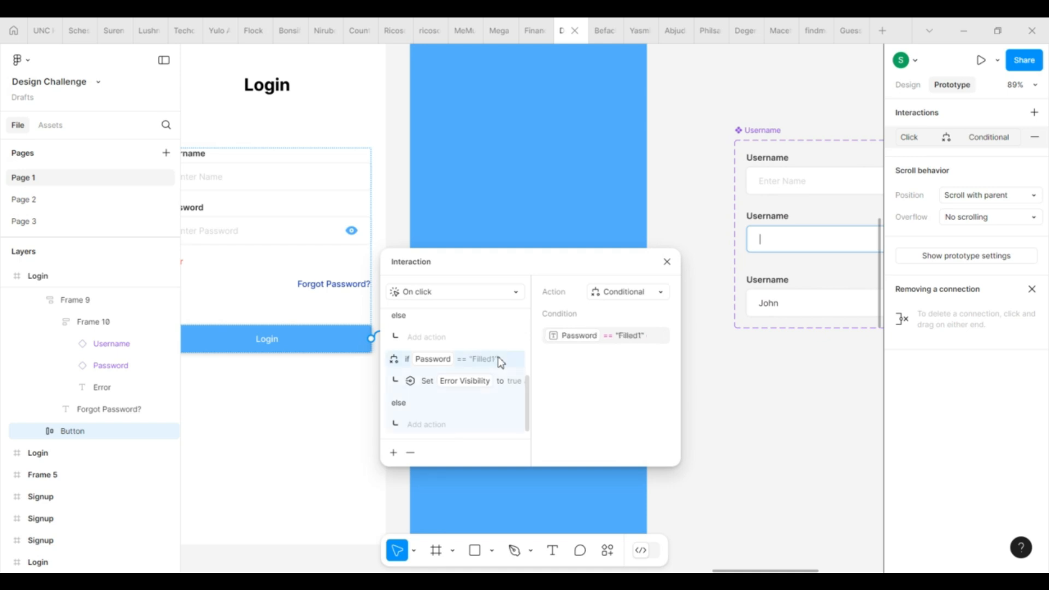
click(393, 453)
click(391, 515)
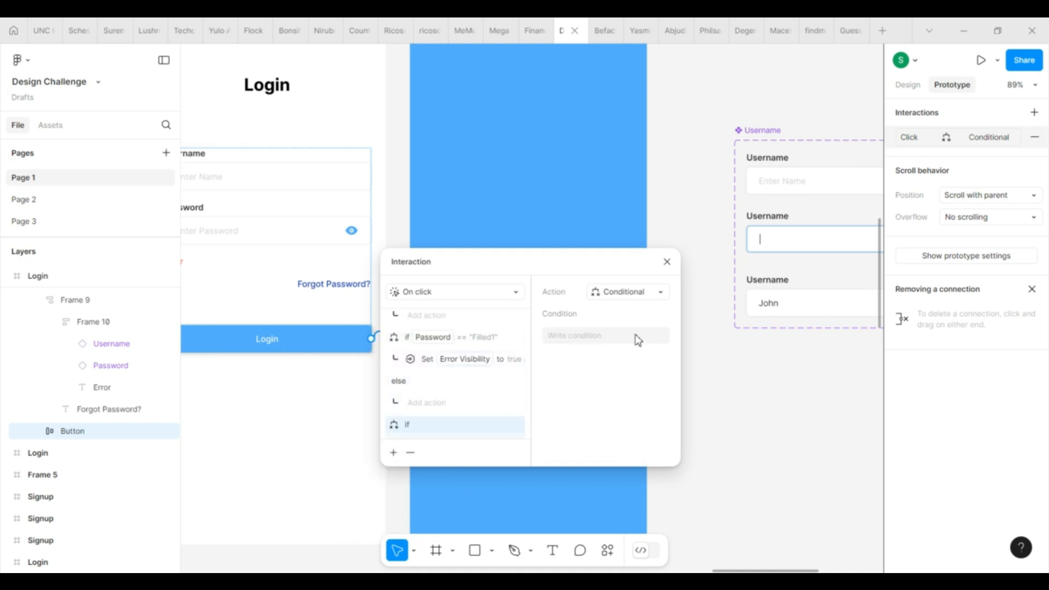
click(592, 338)
click(546, 445)
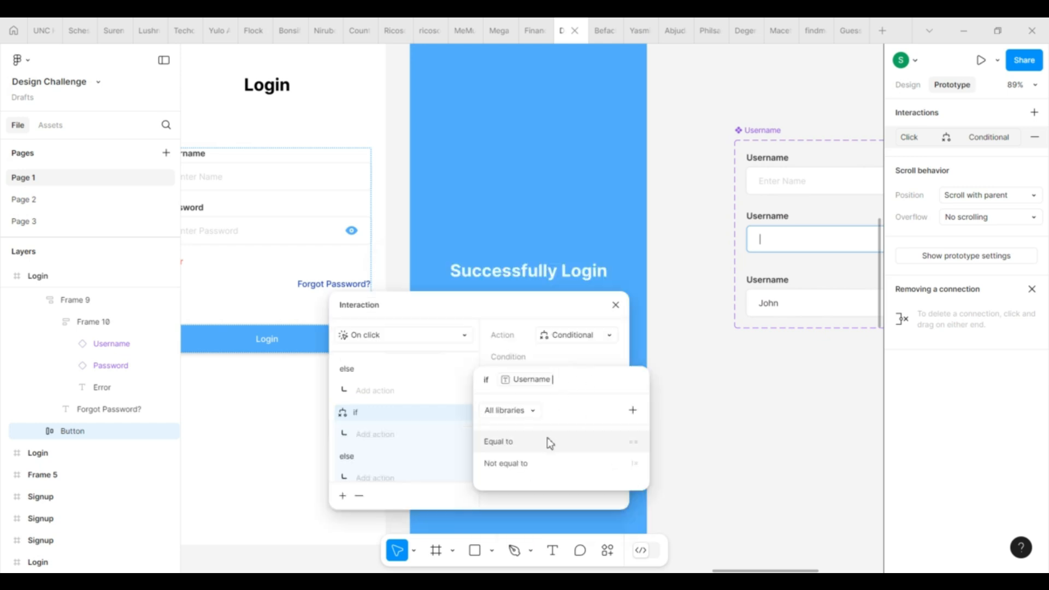
click(547, 442)
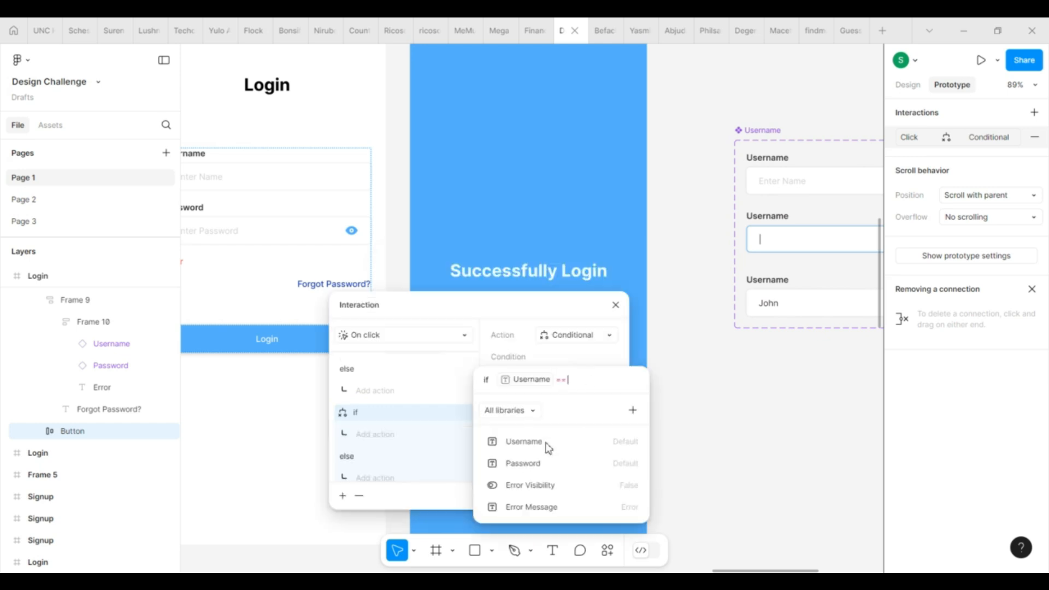
text("Filled")
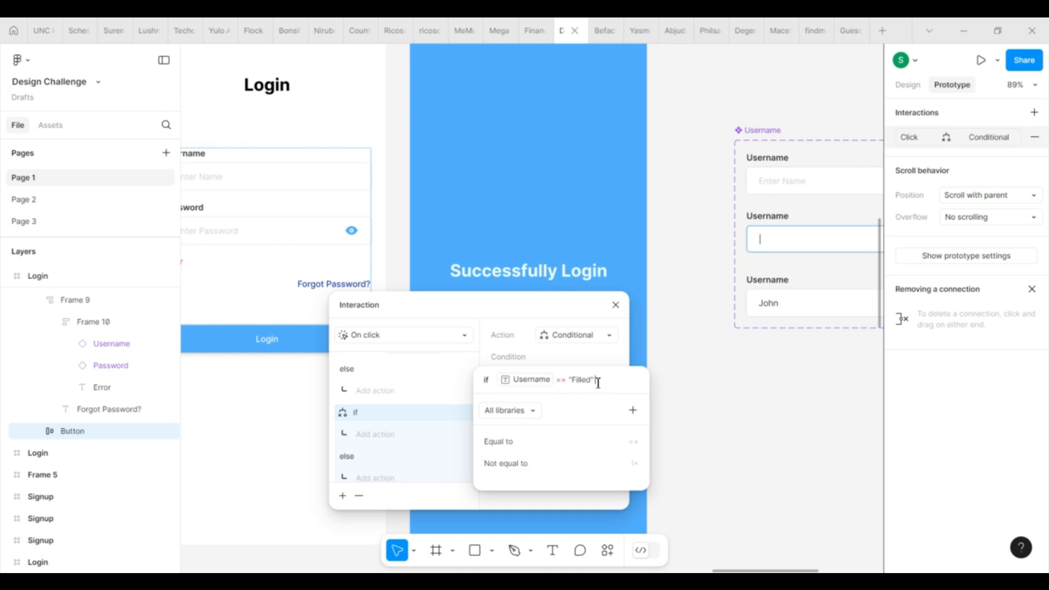
text(and)
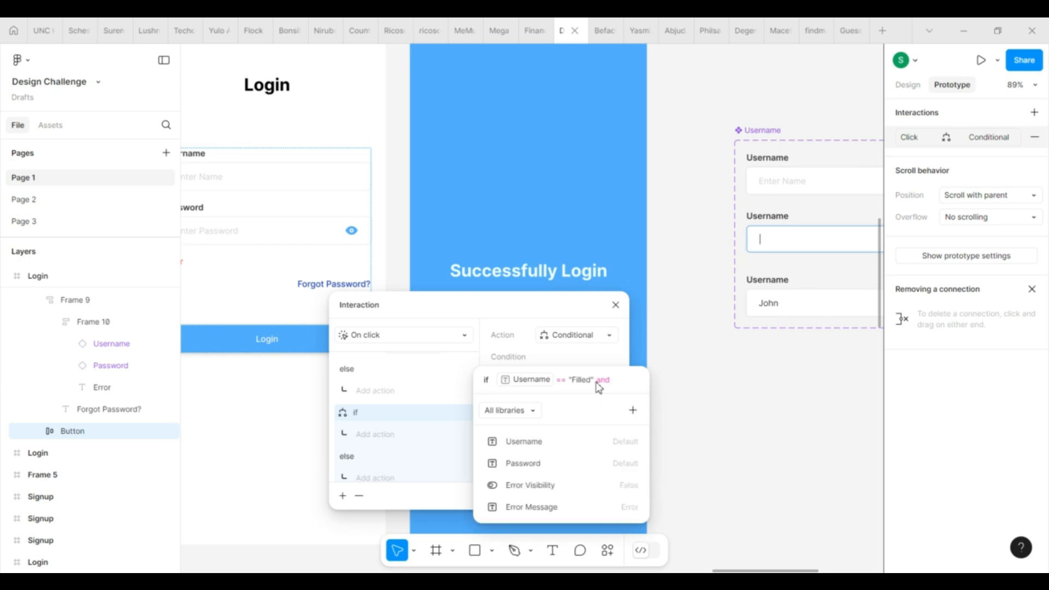
click(569, 465)
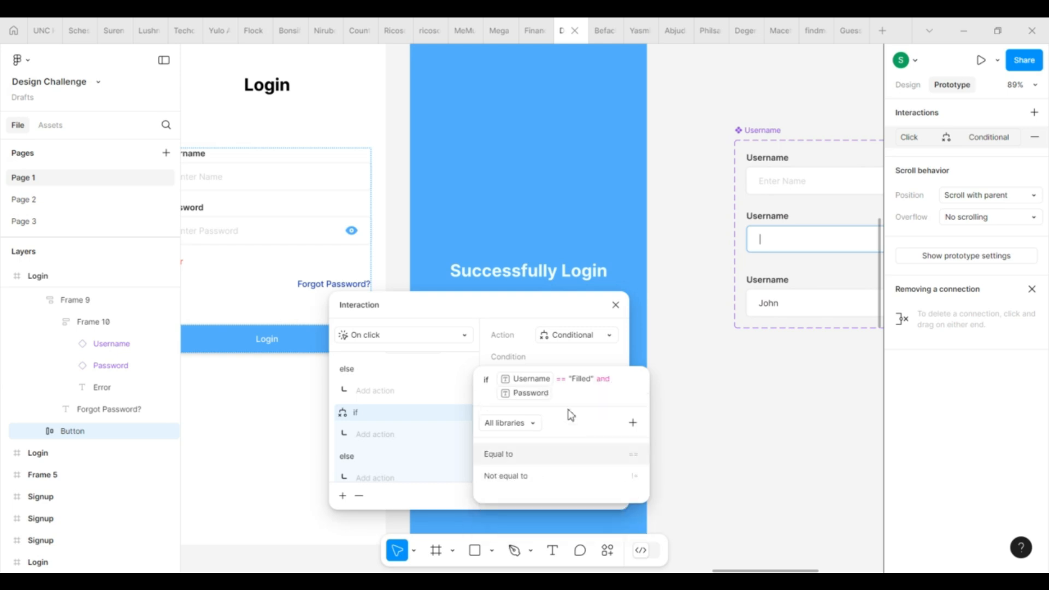
click(549, 463)
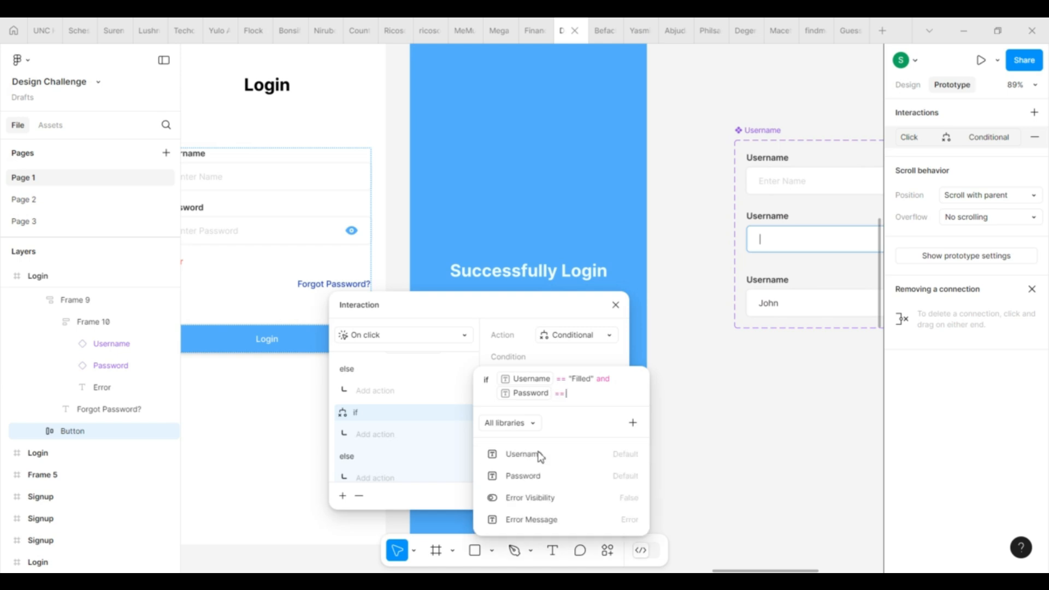
text(1)
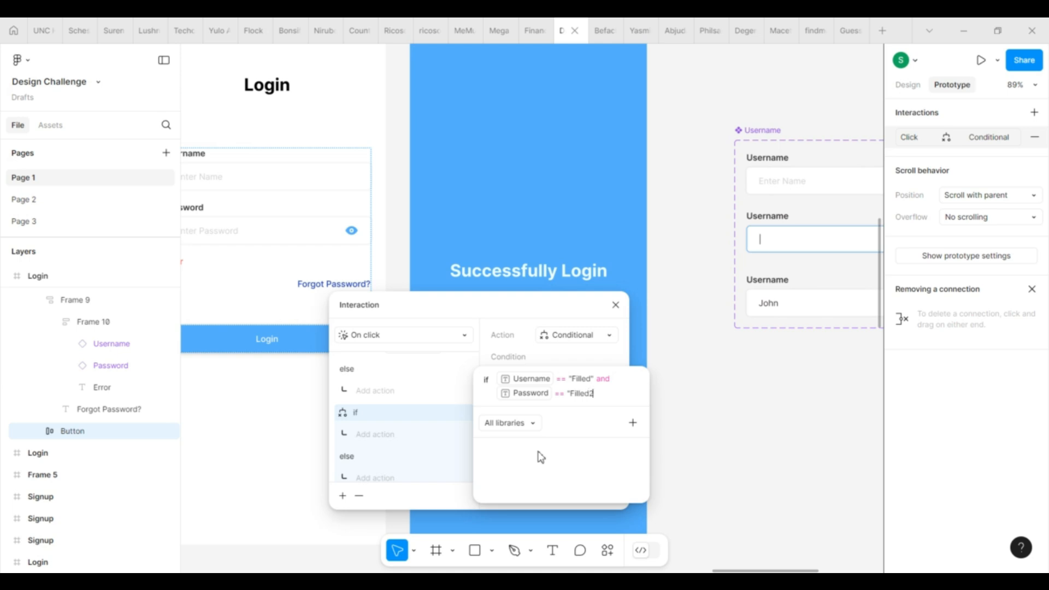
text(" or)
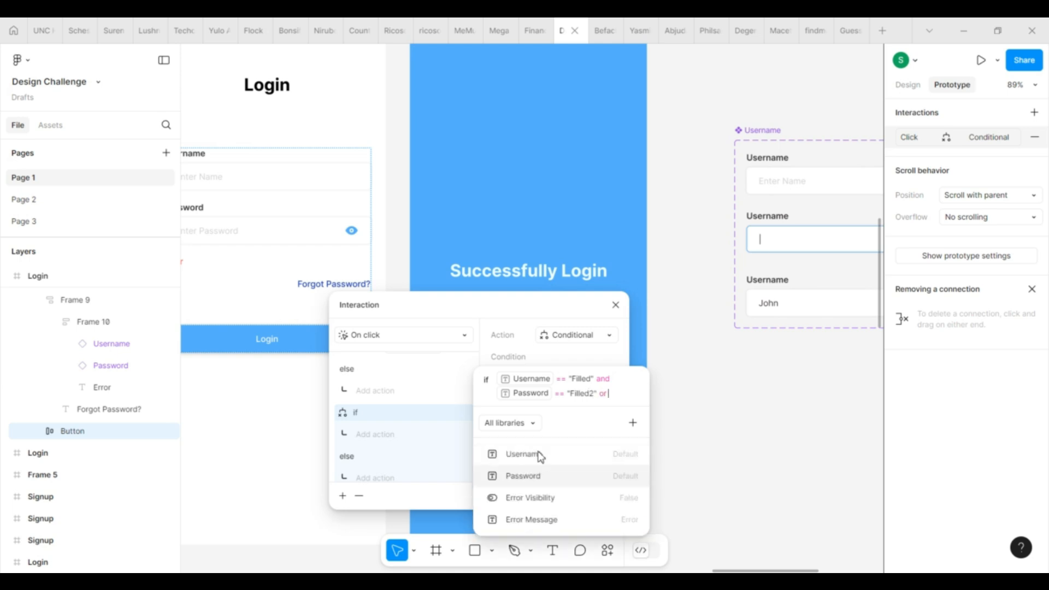
click(525, 478)
click(509, 471)
text("Filled31)
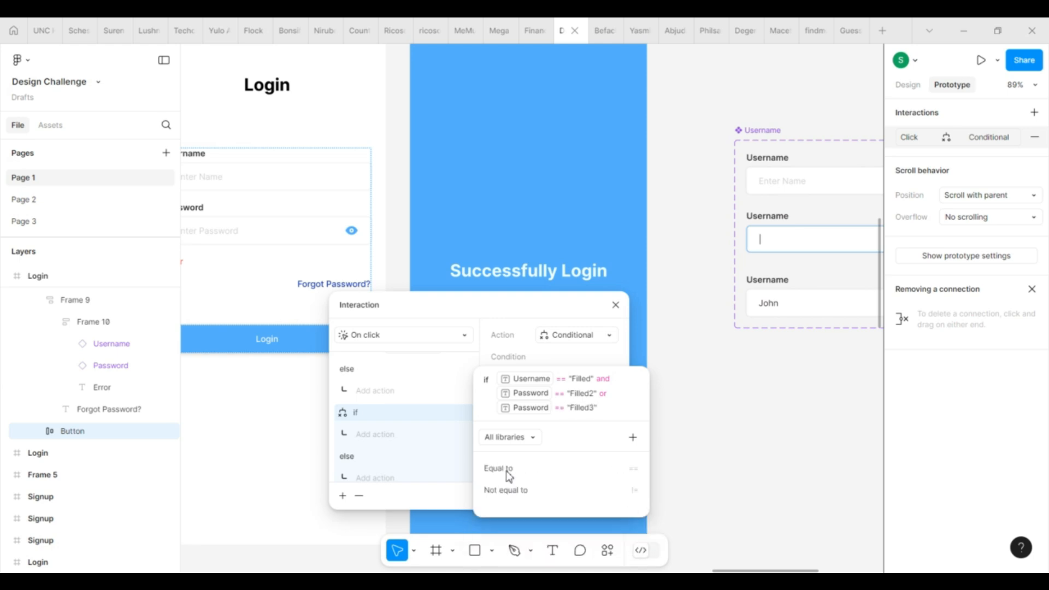
click(410, 457)
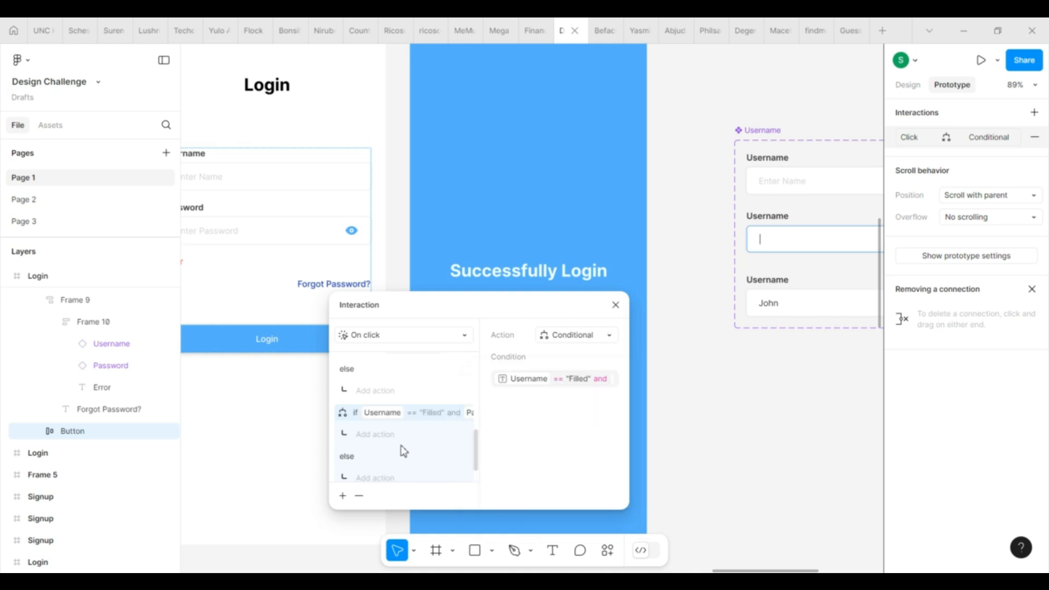
Step: Add a Set variable action in the if branch setting Error Visibility to false
click(375, 434)
click(392, 499)
click(616, 512)
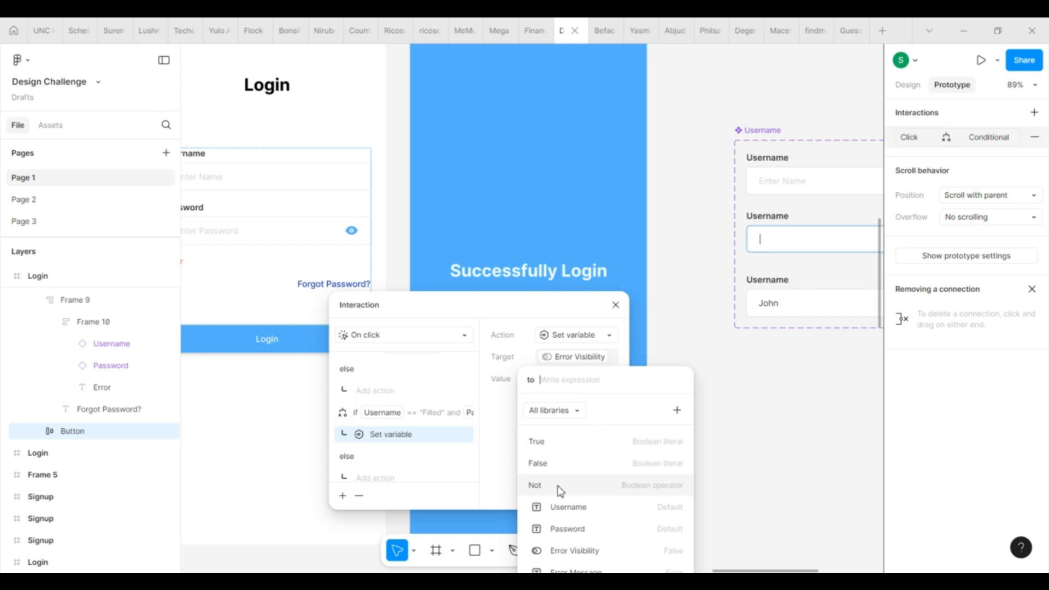
click(560, 469)
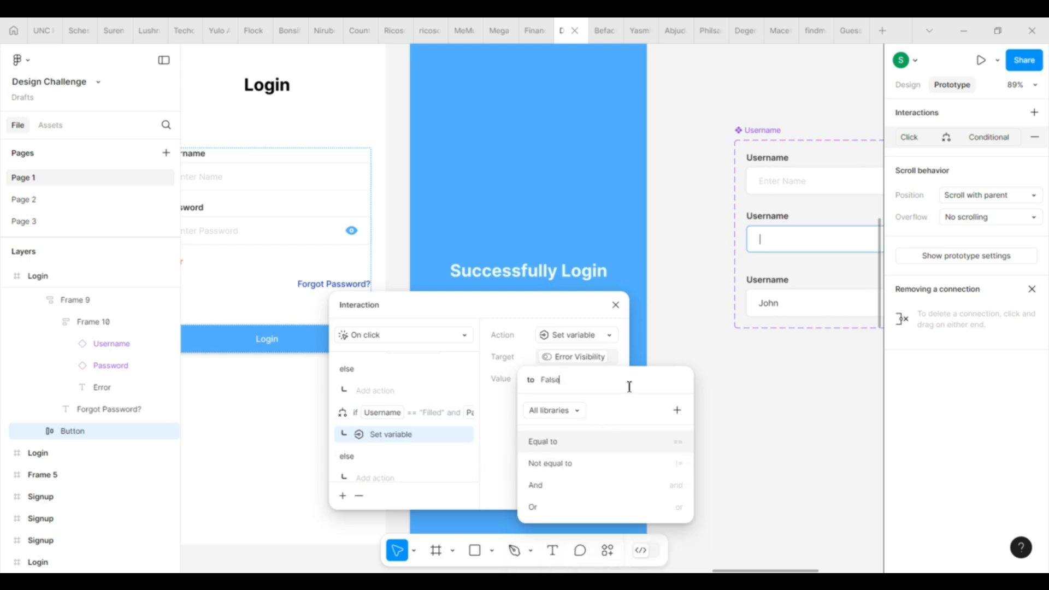
click(574, 487)
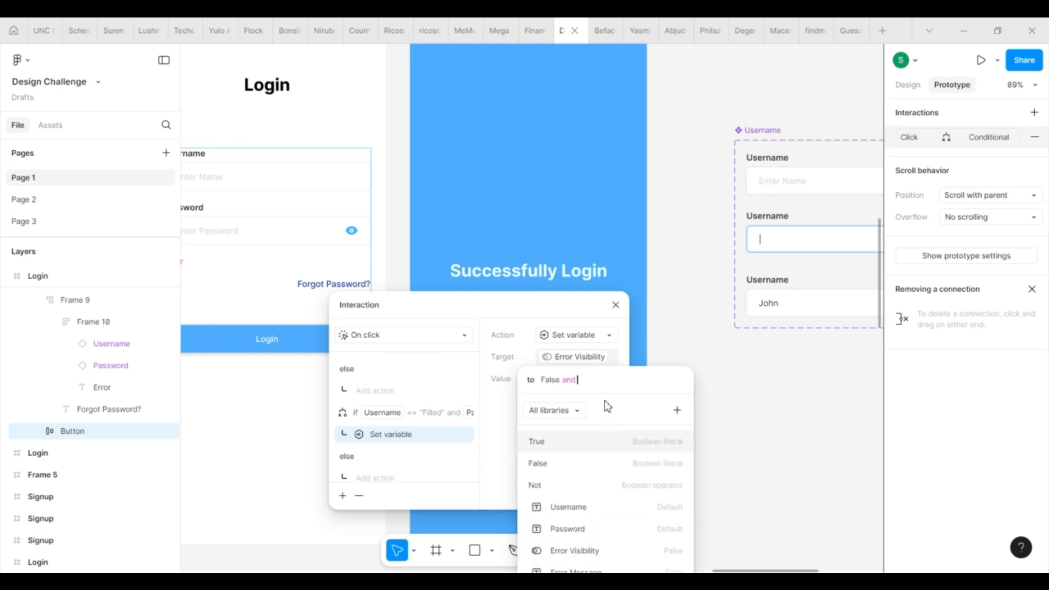
key(BackSpace)
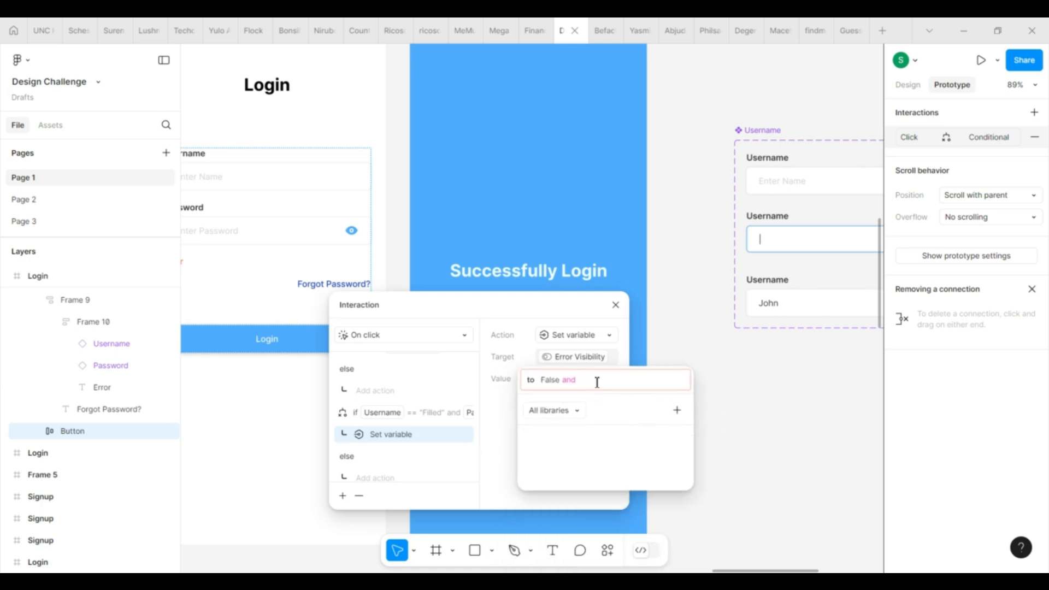
key(Escape)
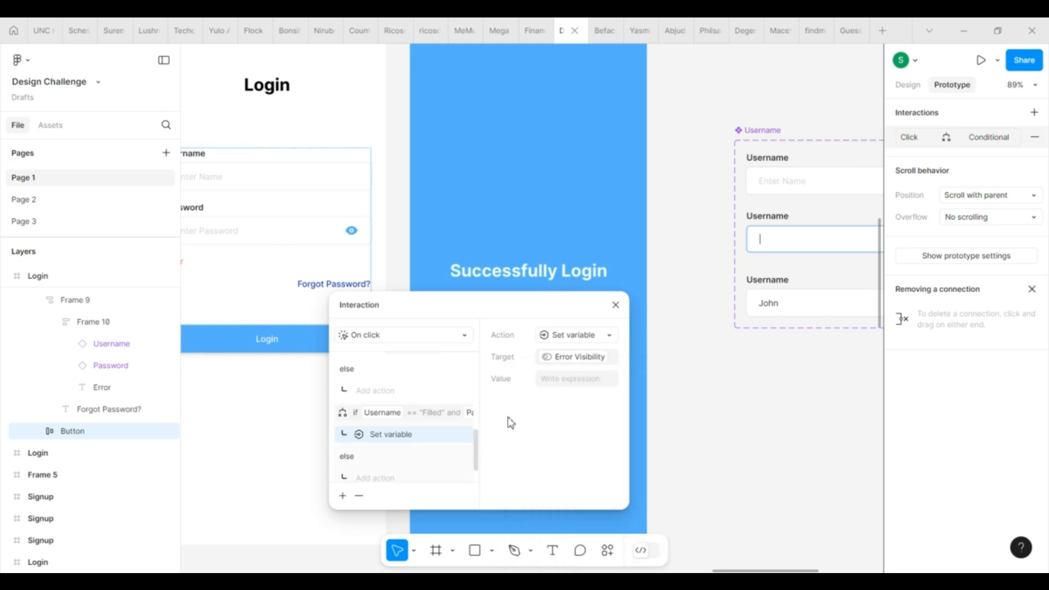
click(592, 364)
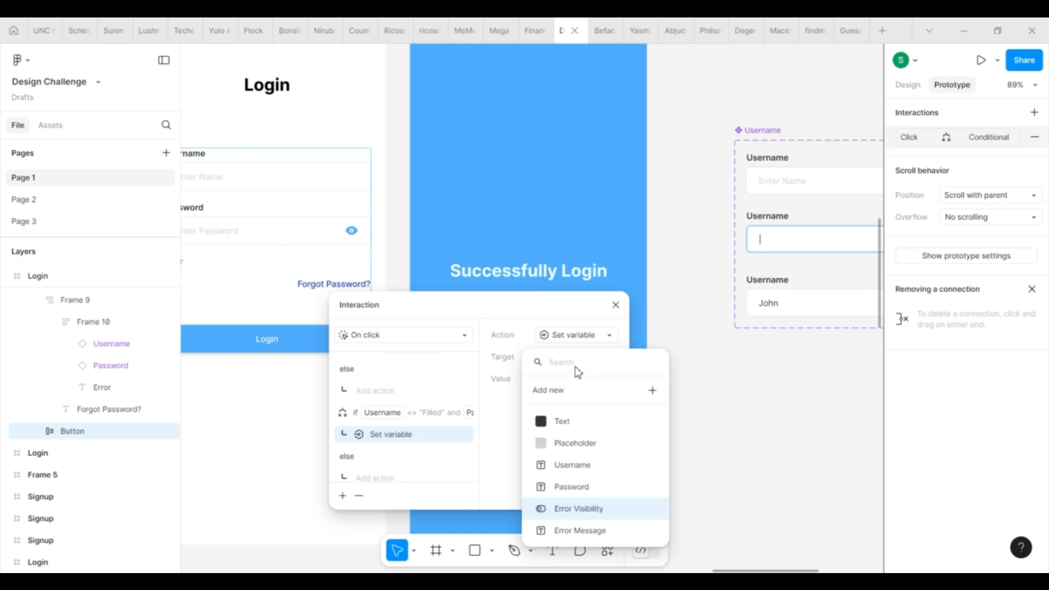
click(591, 510)
click(563, 465)
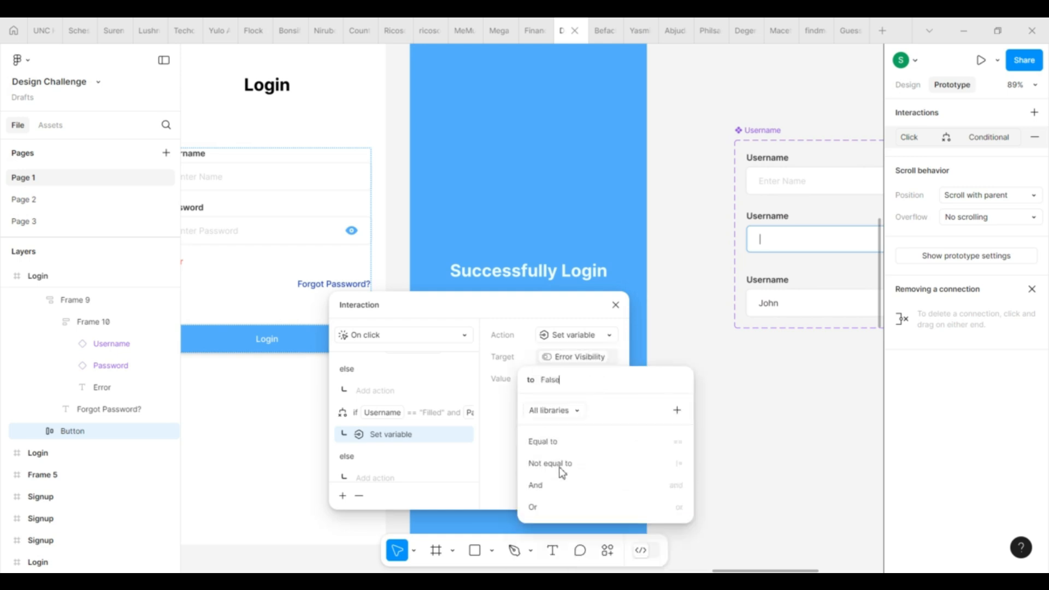
click(464, 497)
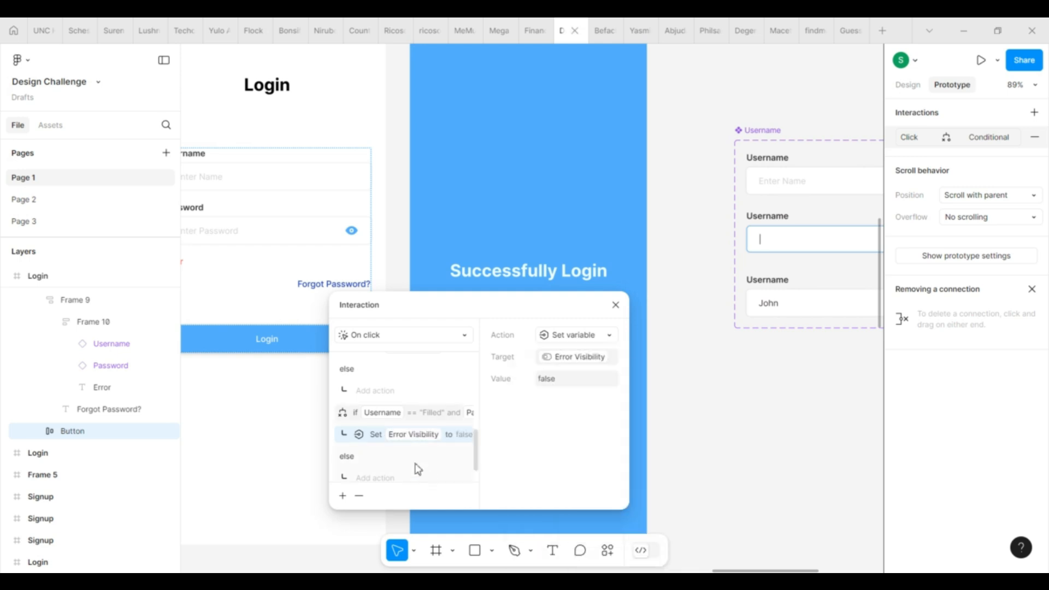
Step: Add a Navigate to action sending the passing branch to the Success screen
click(342, 496)
click(359, 363)
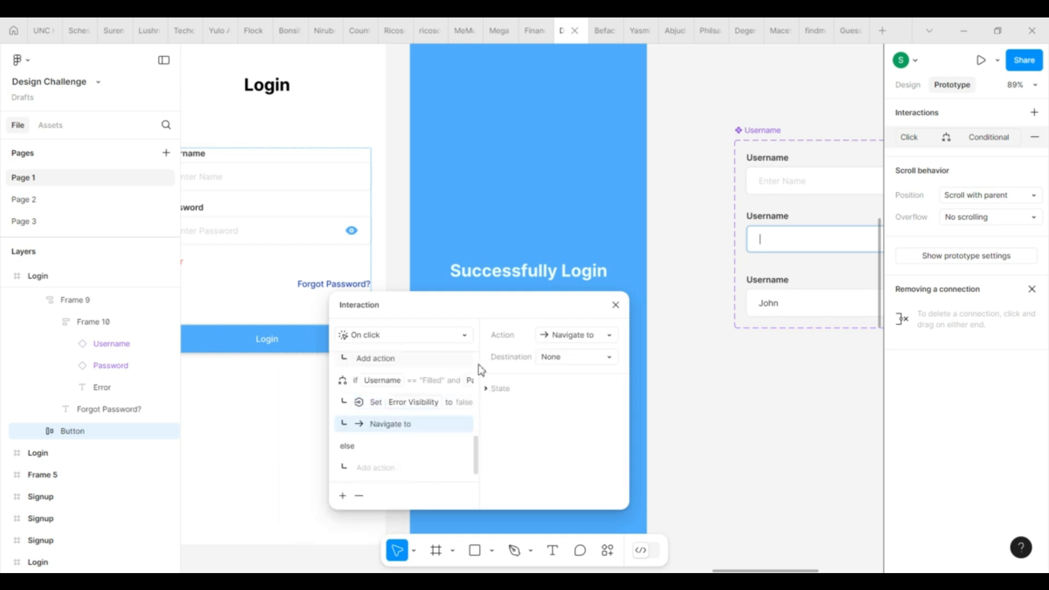
click(585, 359)
click(593, 528)
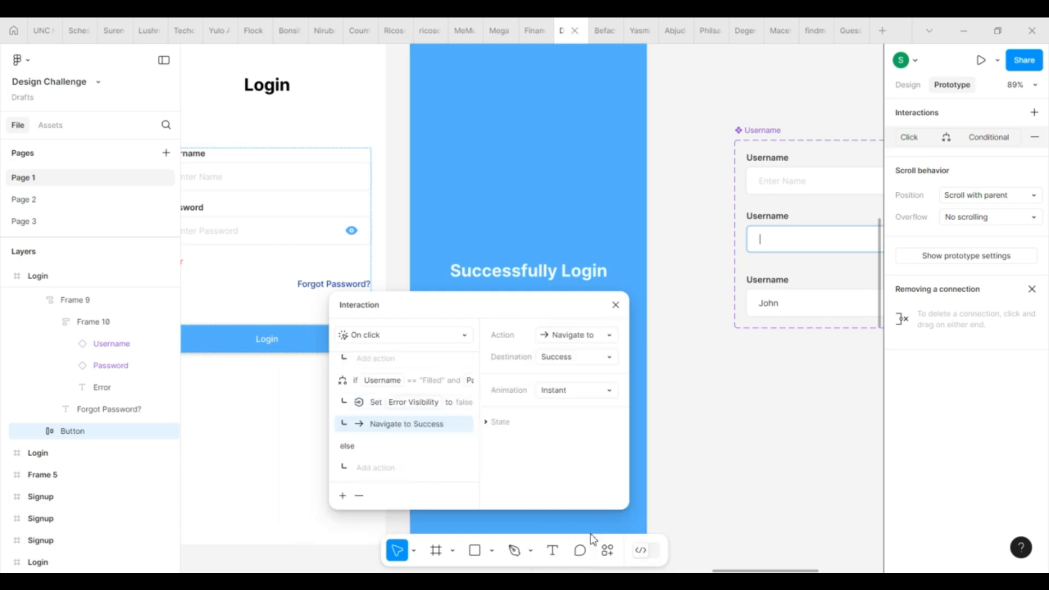
click(582, 390)
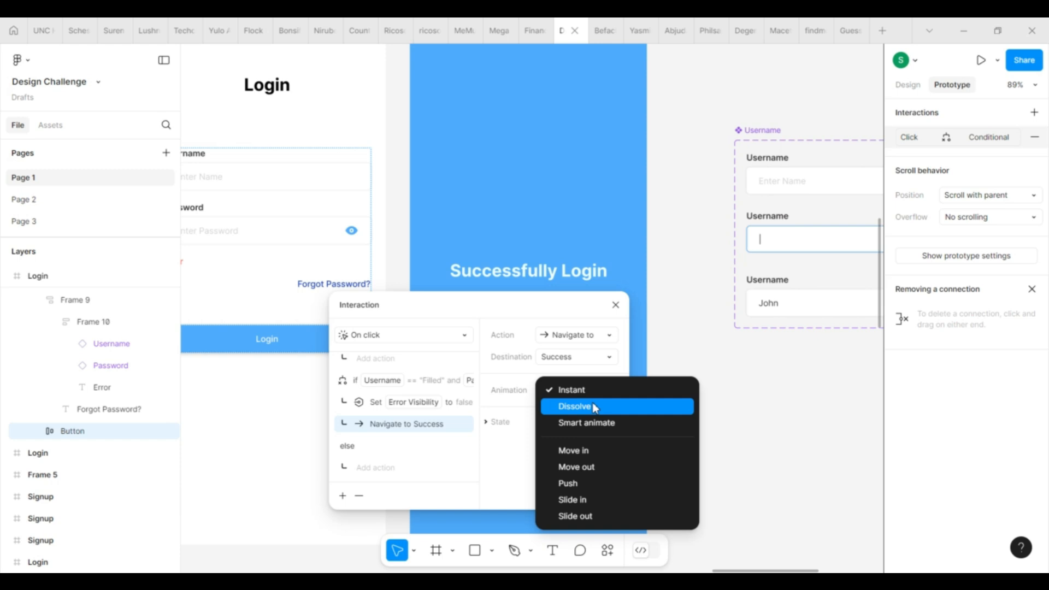
Step: Use a Dissolve transition, then present the Login frame prototype and return to the editor
click(595, 409)
click(711, 402)
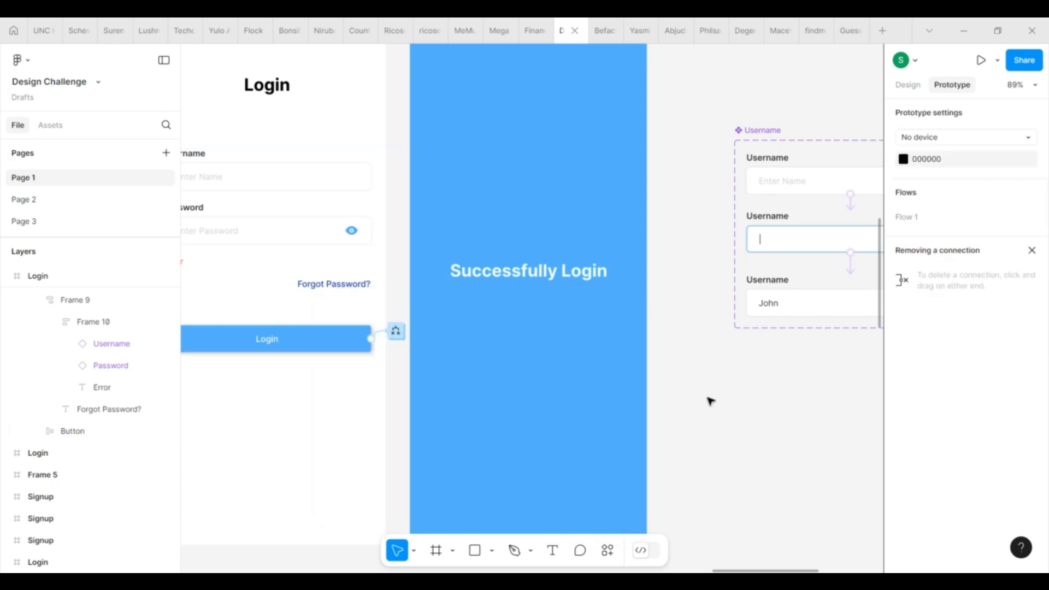
scroll(530, 439, down, 3)
click(306, 174)
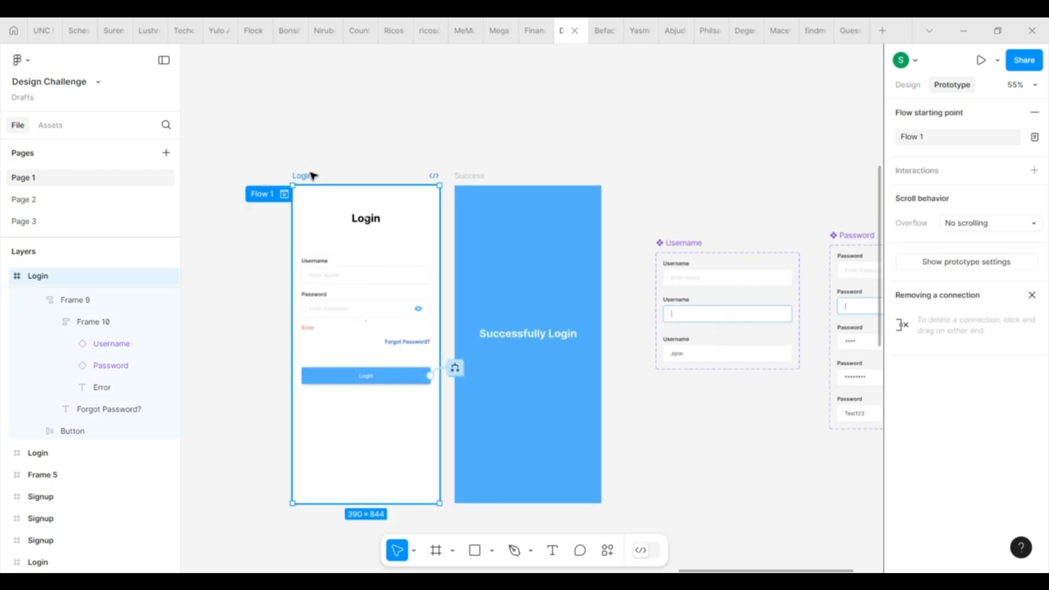
key(ctrl+alt+Return)
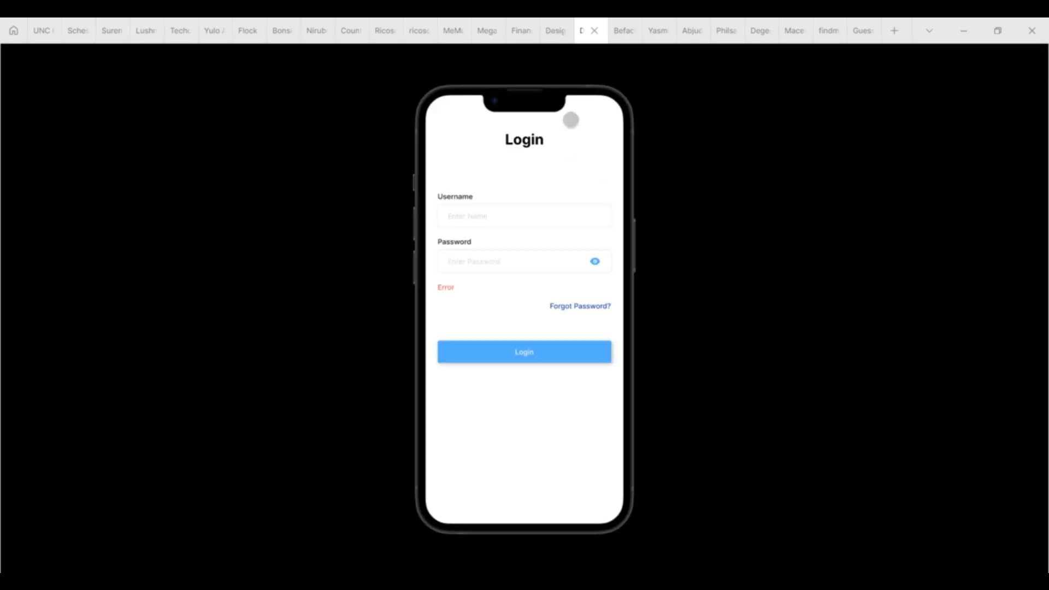
click(549, 33)
Step: Select the input-fields frame, then clear the selection to show design properties
click(311, 334)
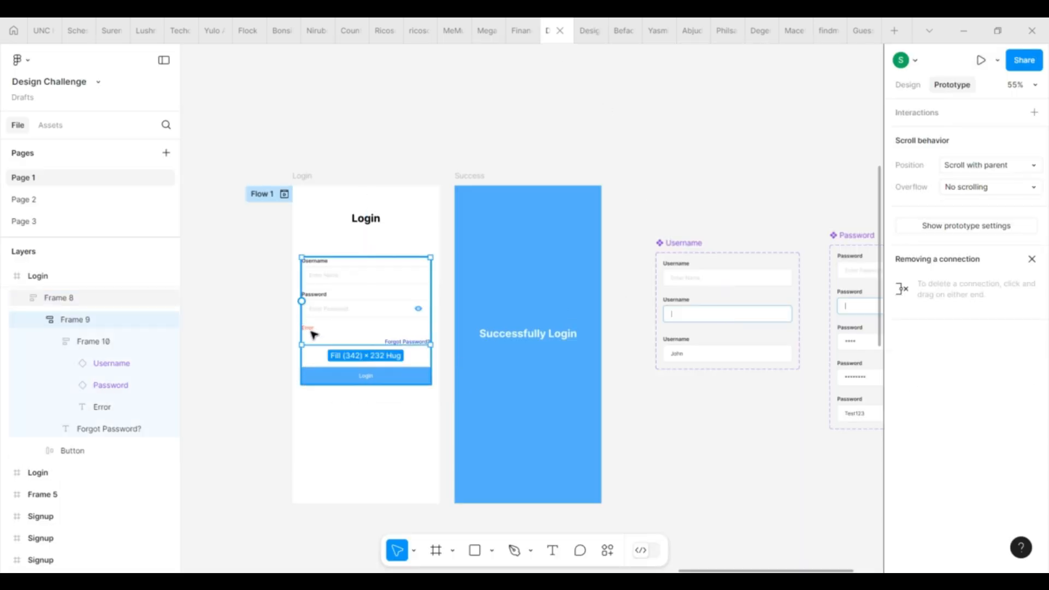
click(806, 110)
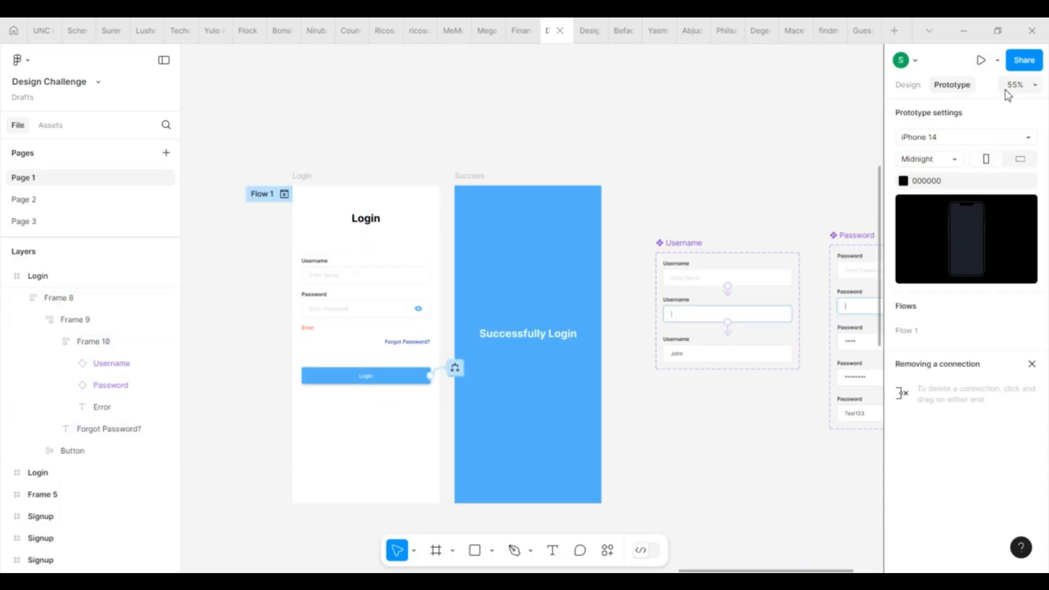
click(911, 87)
Step: Set the Error Visibility variable's default value to False in local variables
click(1034, 171)
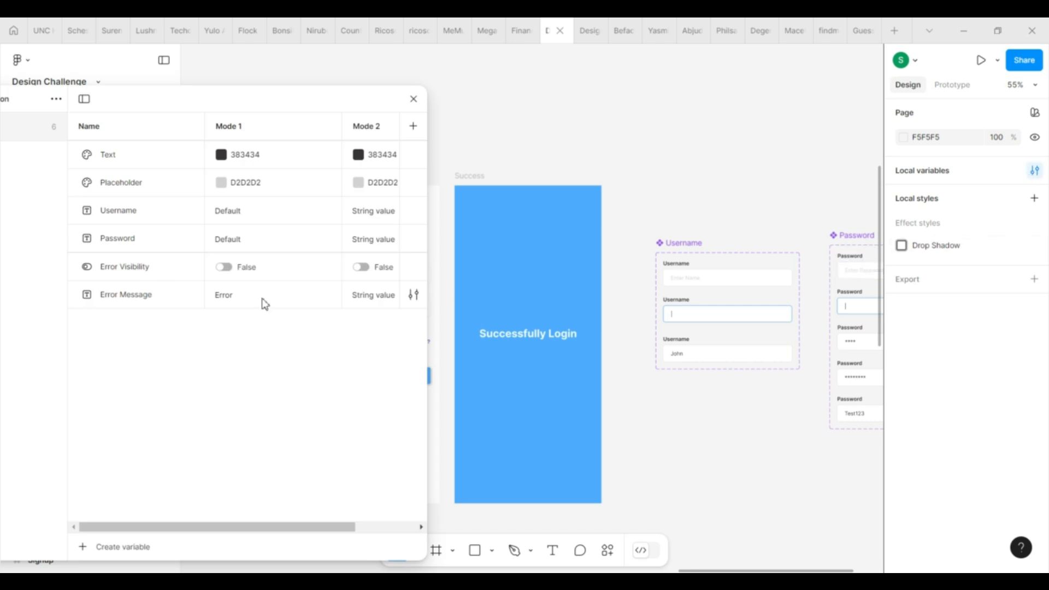
click(228, 272)
click(232, 272)
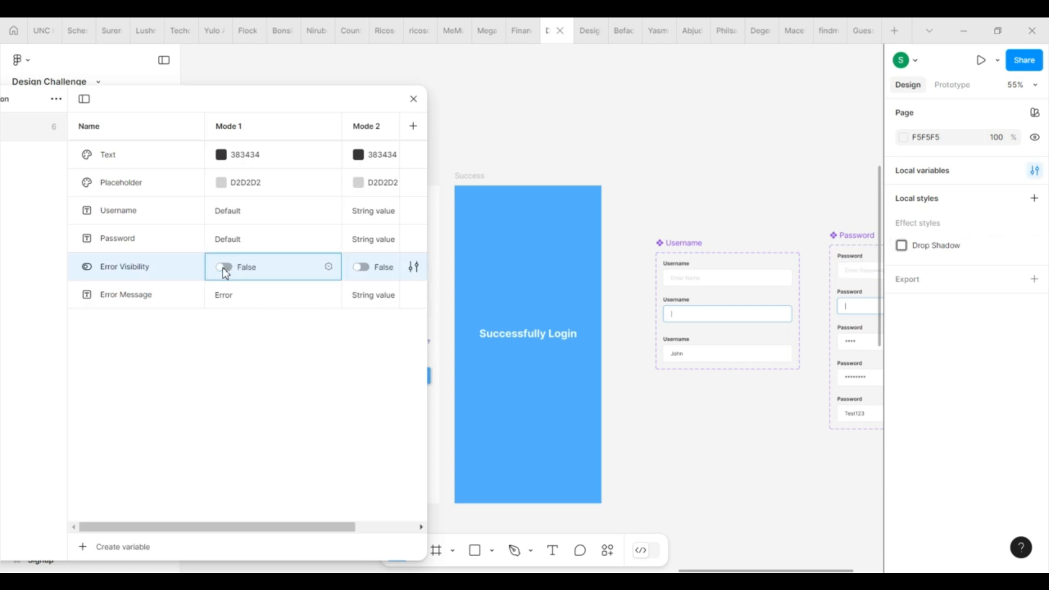
drag(323, 108, 687, 116)
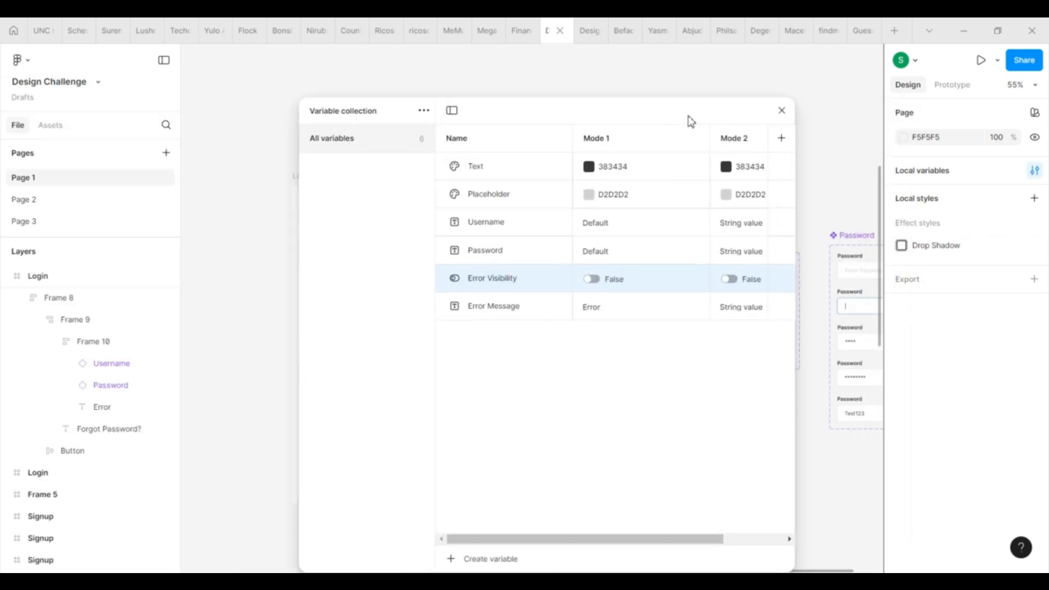
click(783, 111)
Step: Hide the Error text, bind its visibility to Error Visibility, and deselect it
click(310, 331)
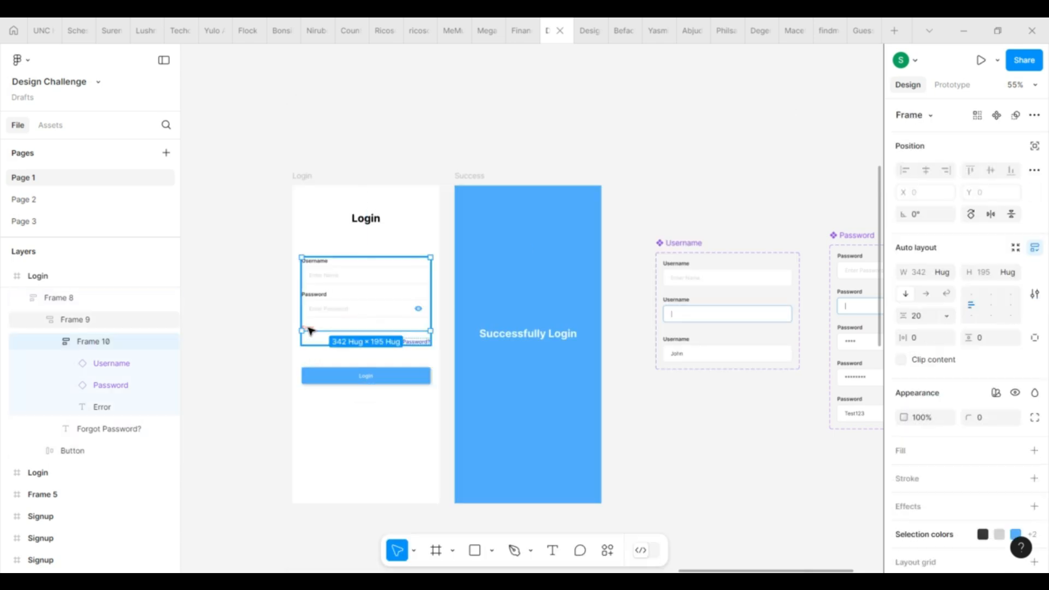
click(310, 332)
click(1016, 358)
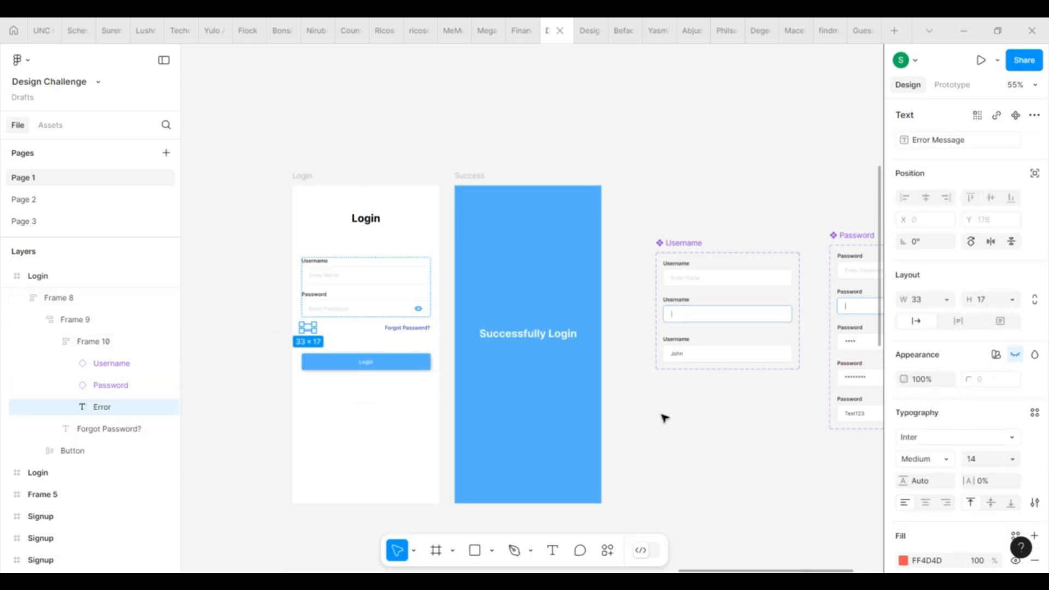
right_click(1016, 355)
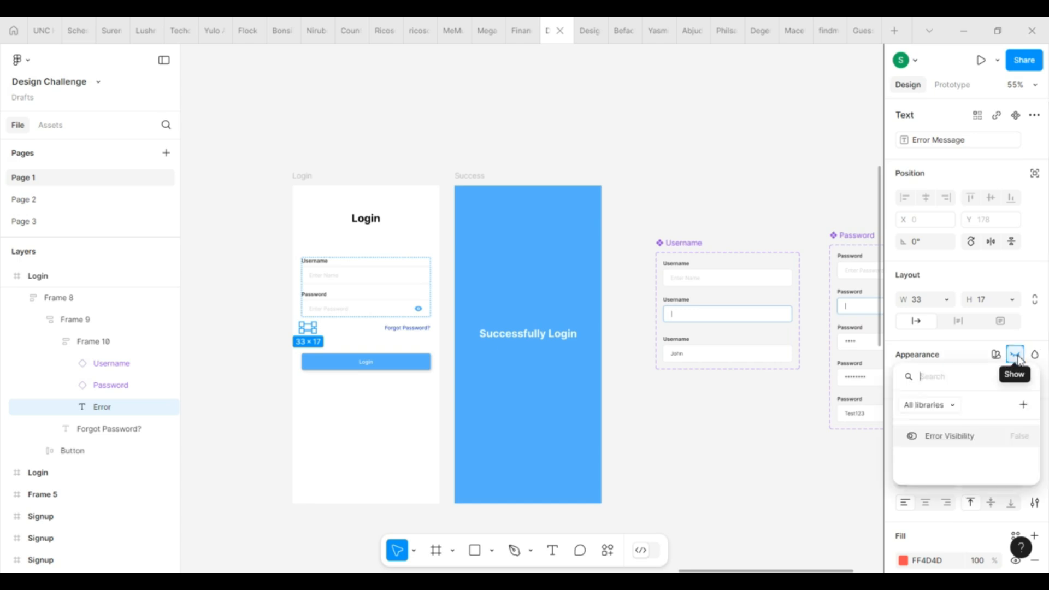
click(969, 441)
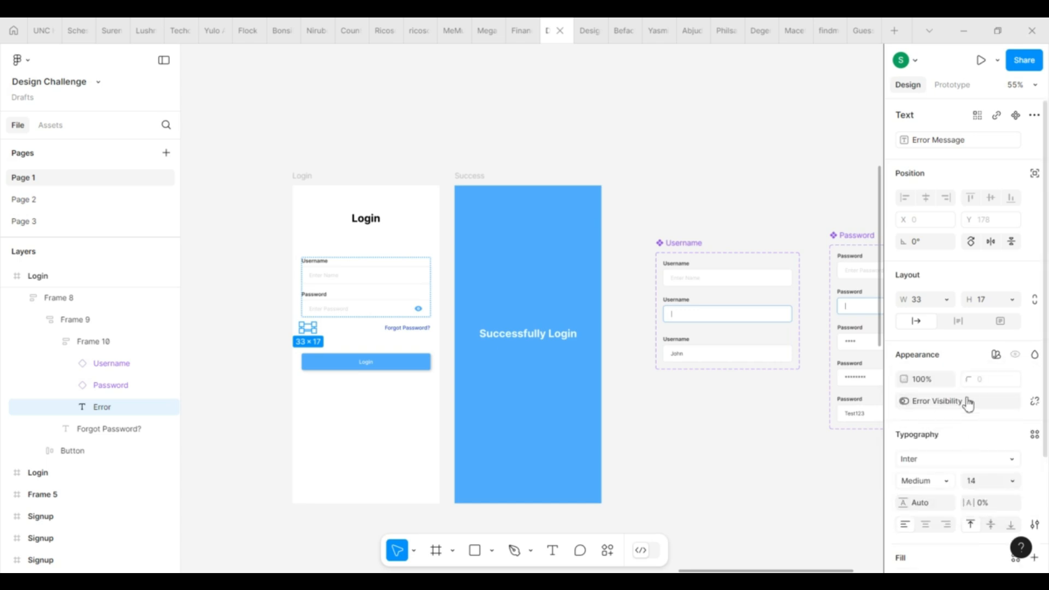
click(661, 488)
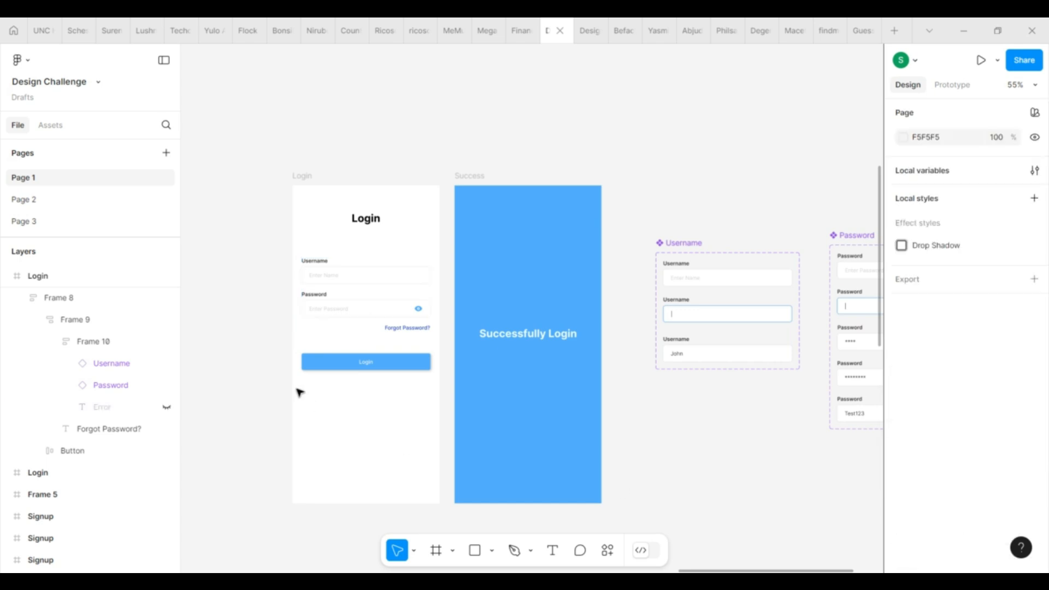
Step: Present the Login frame prototype, try the fields, and restart it empty
click(303, 175)
click(953, 86)
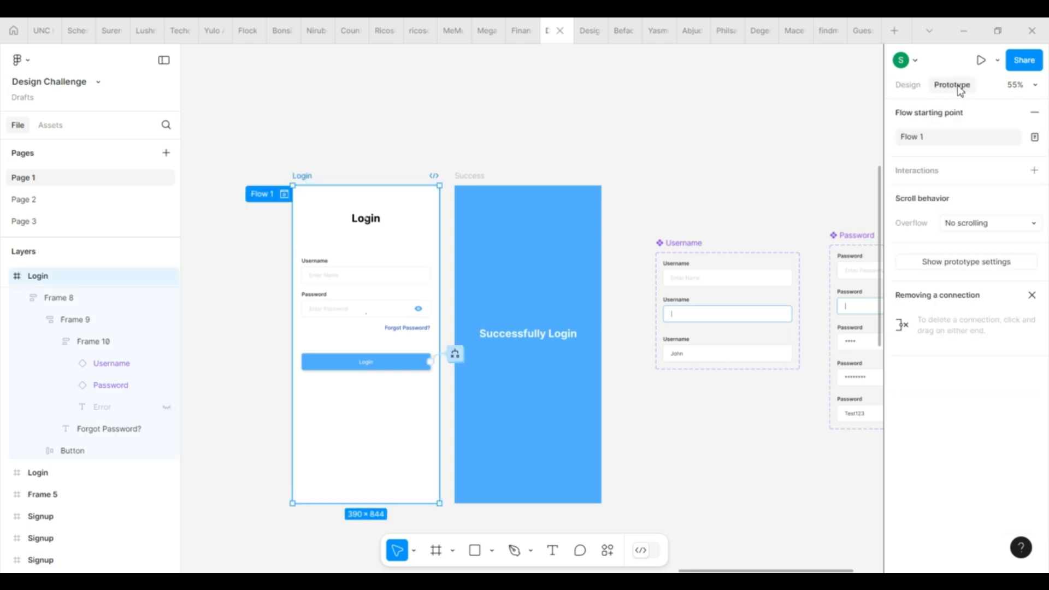
click(982, 60)
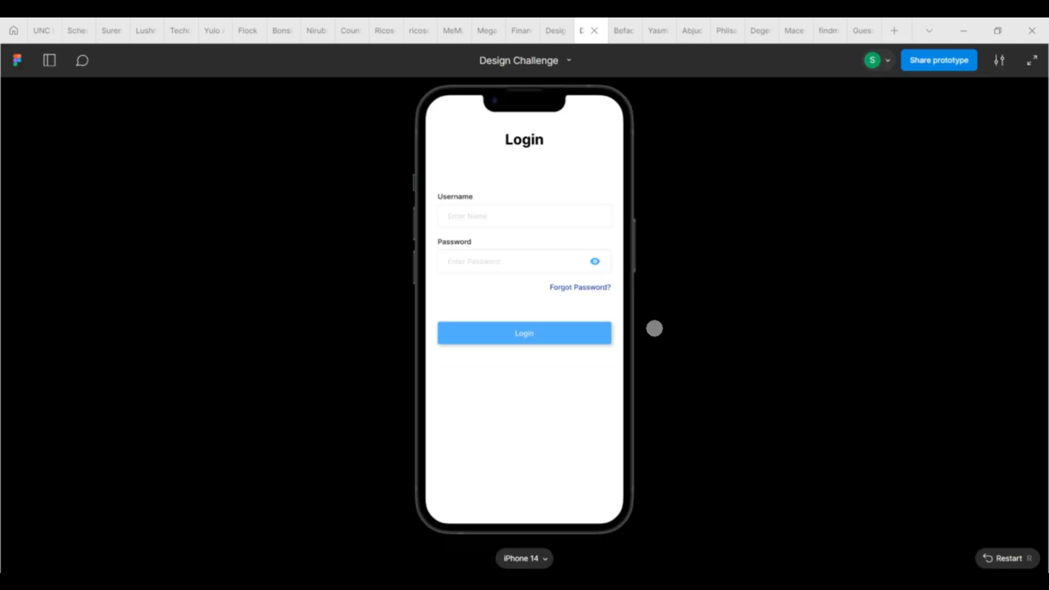
click(491, 206)
click(564, 252)
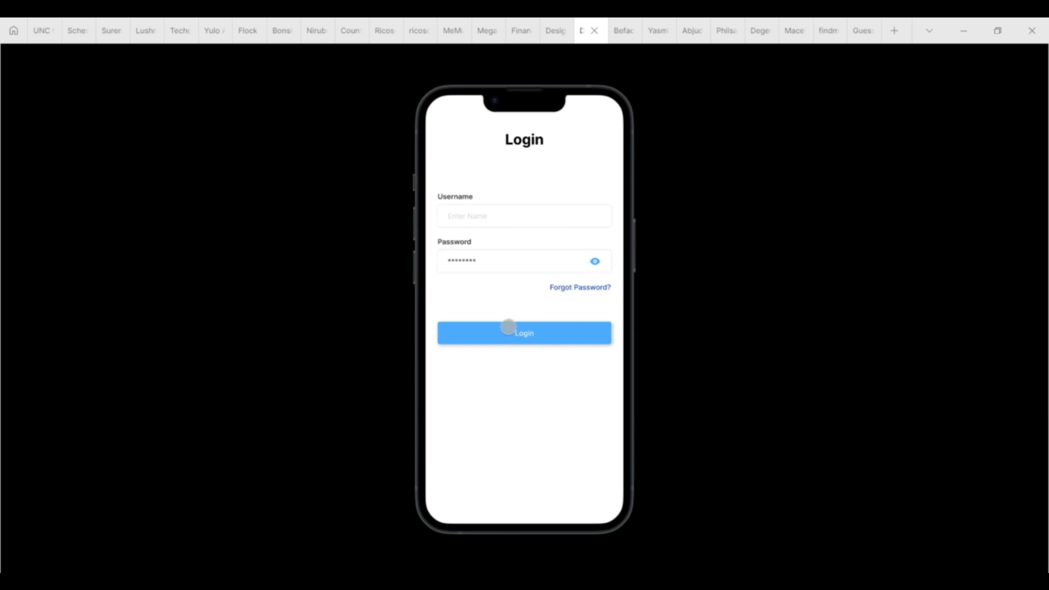
click(536, 209)
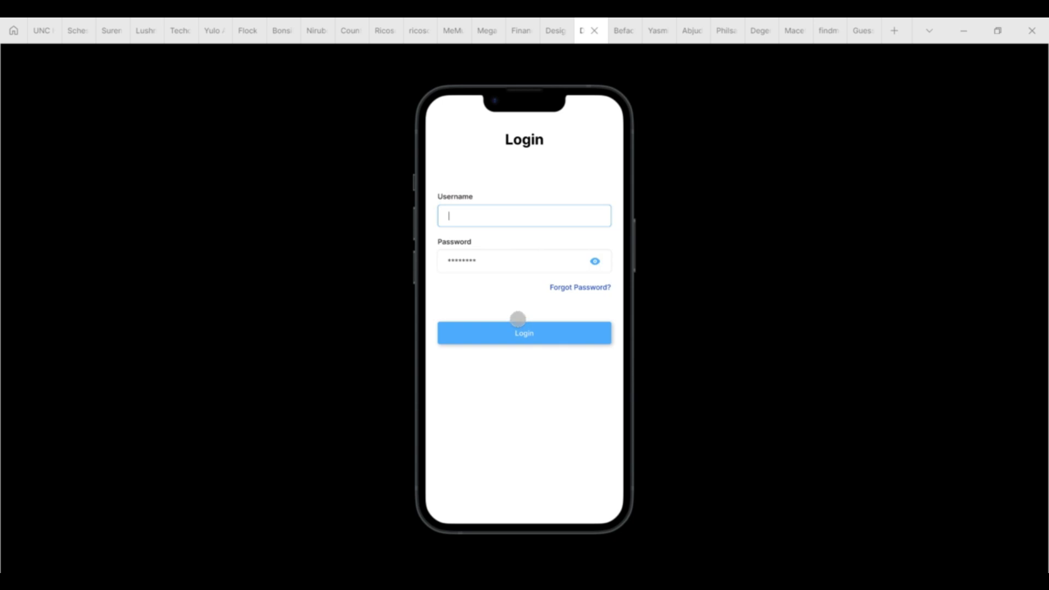
click(983, 503)
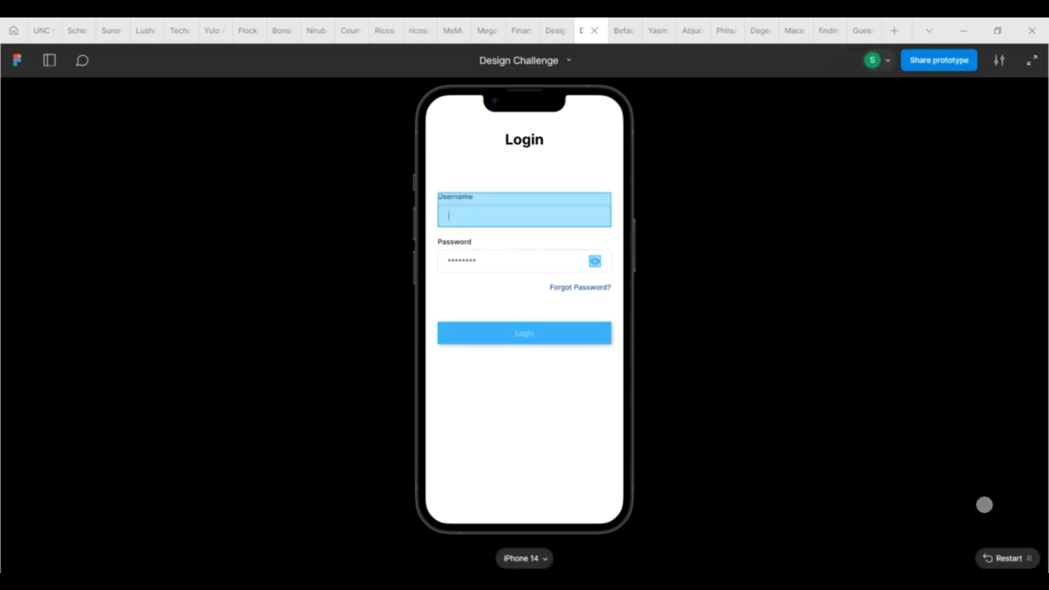
click(987, 558)
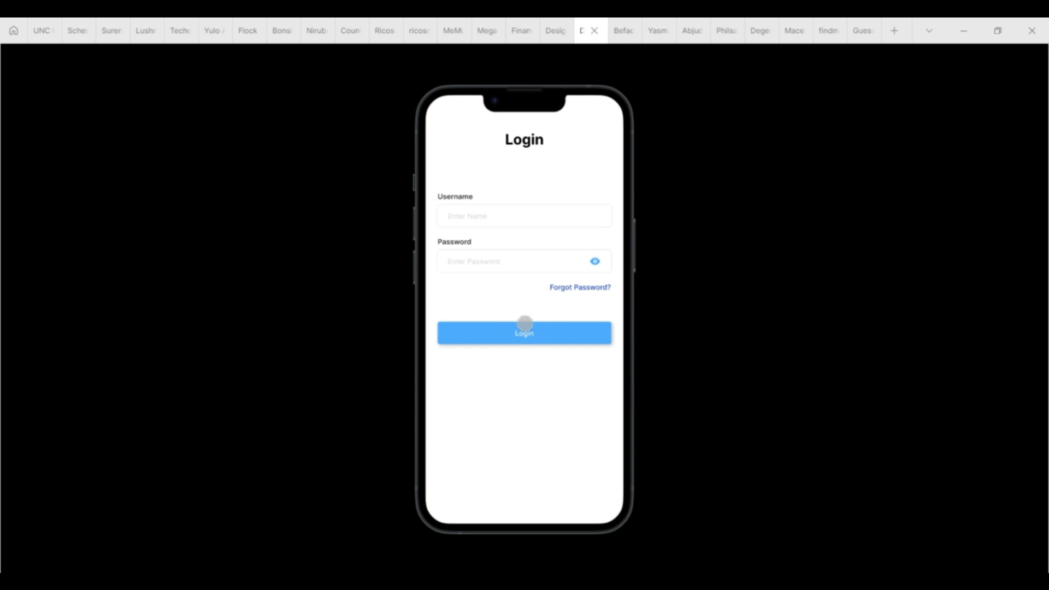
Step: Log in with Username and Password filled to reach Successfully Login, then return to the editor
click(489, 214)
click(497, 259)
click(517, 322)
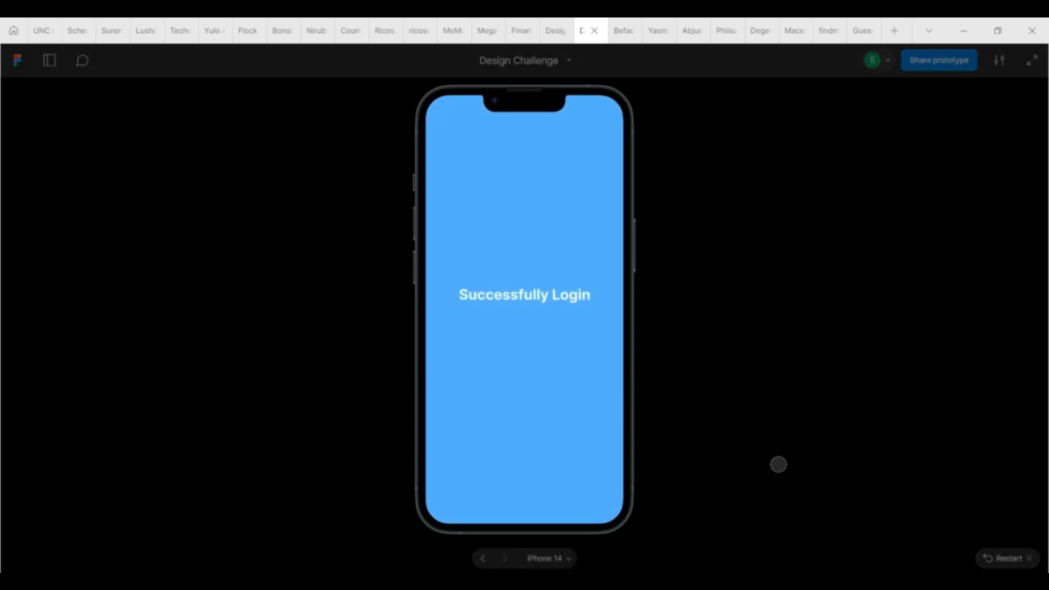
click(556, 30)
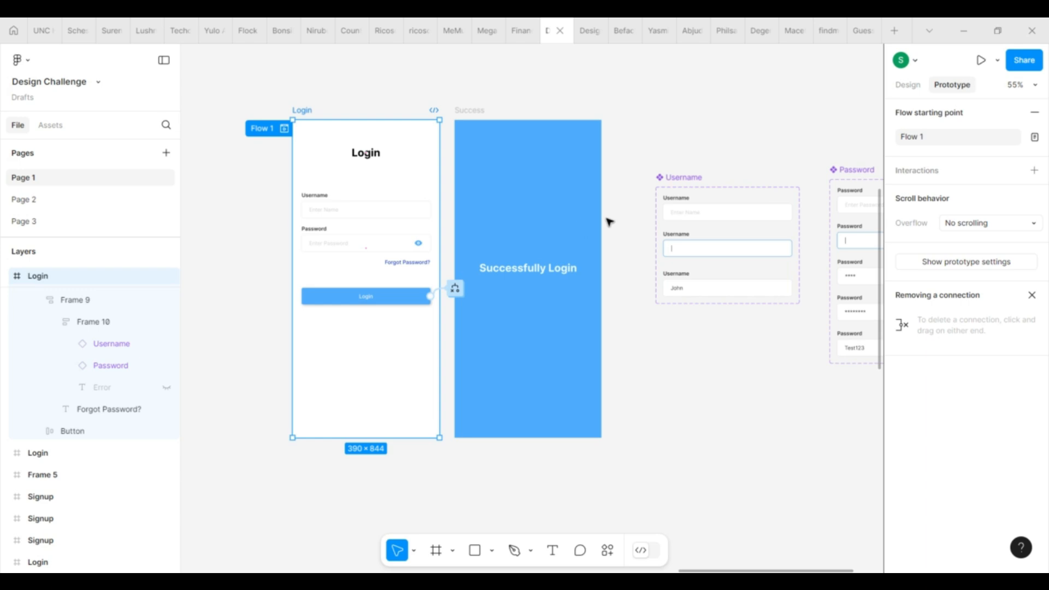
Step: In the Username branch, strip the Error Message token from the Error Visibility value
click(455, 288)
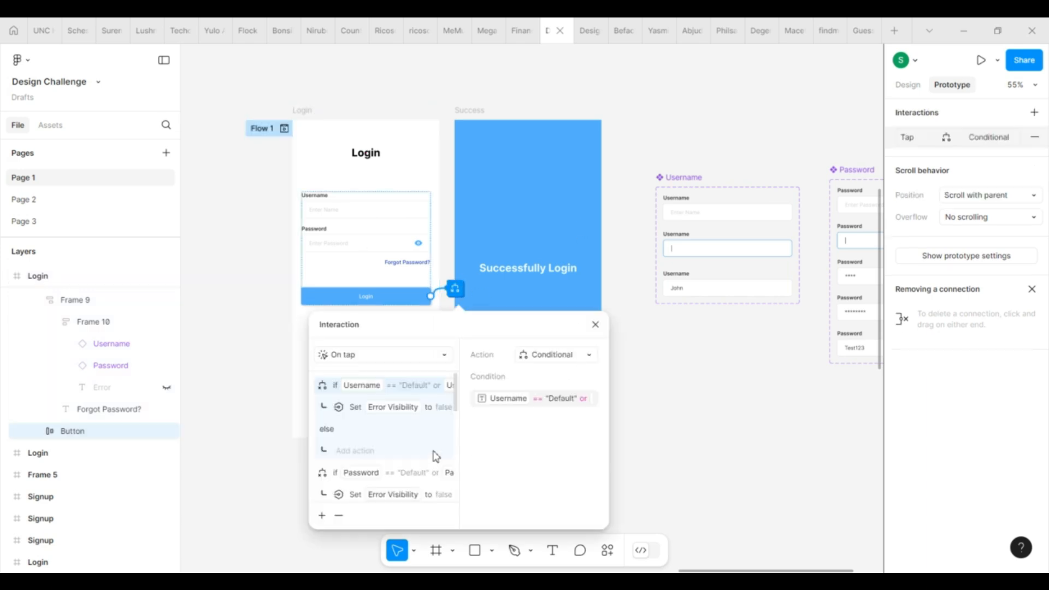
scroll(434, 455, down, 1)
click(413, 405)
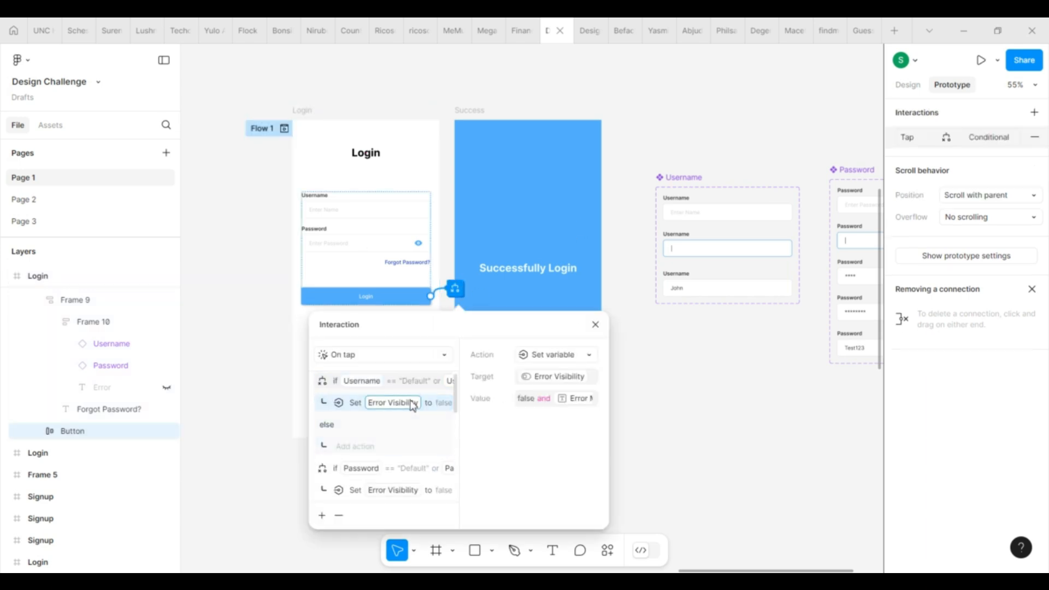
click(554, 400)
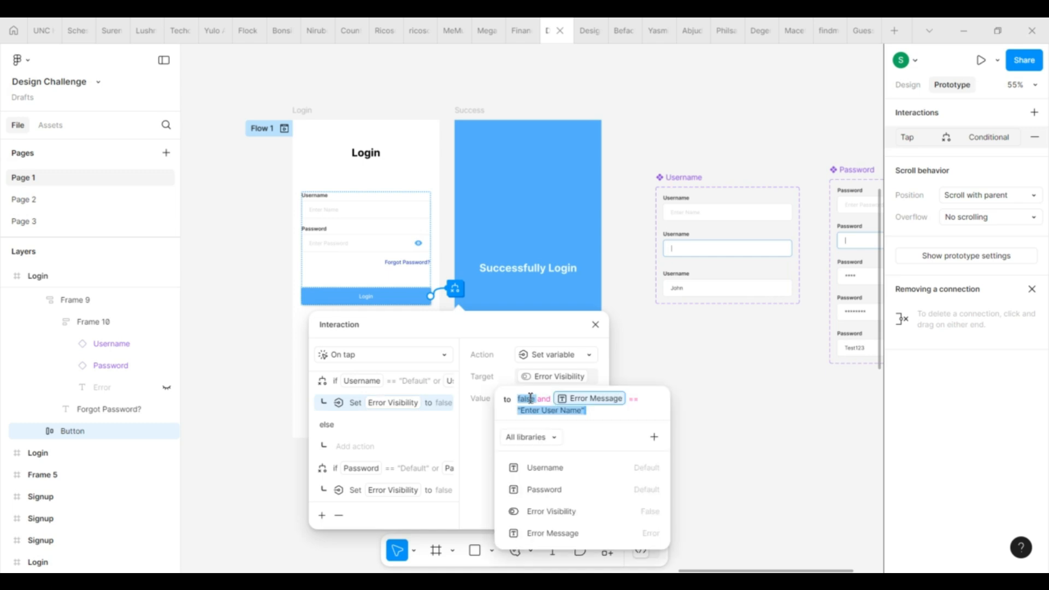
double_click(531, 399)
click(551, 400)
mouse_move(514, 412)
mouse_down()
mouse_move(548, 416)
mouse_move(520, 415)
mouse_up()
click(448, 408)
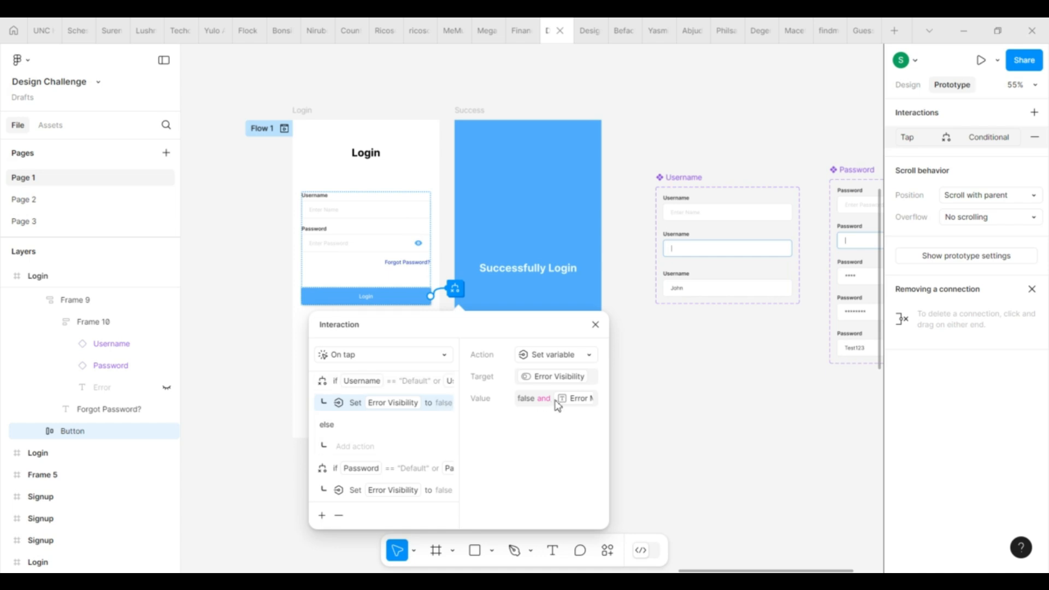
click(571, 401)
click(635, 406)
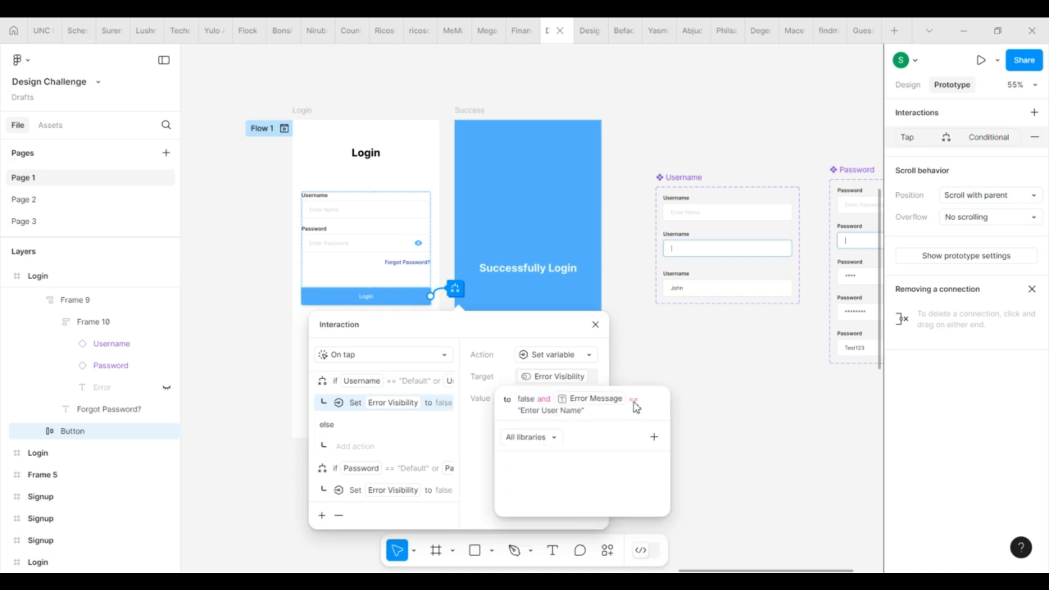
click(589, 402)
key(BackSpace)
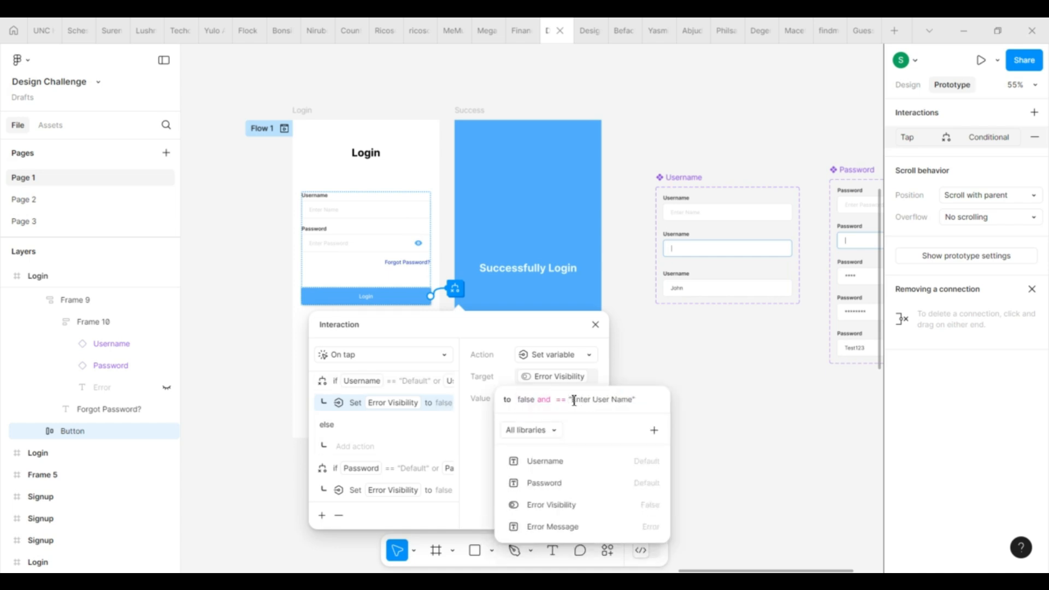
Step: Clear the leftover expression and set the Username branch's Error Visibility to true
click(620, 403)
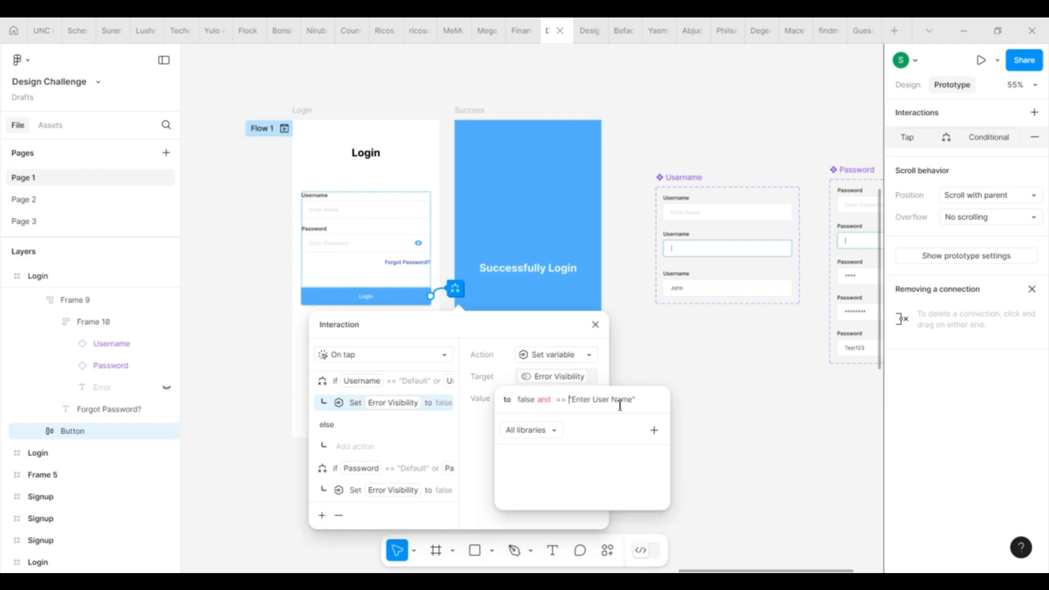
drag(643, 403, 561, 407)
key(BackSpace)
key(BackSpace)
key(BackSpace)
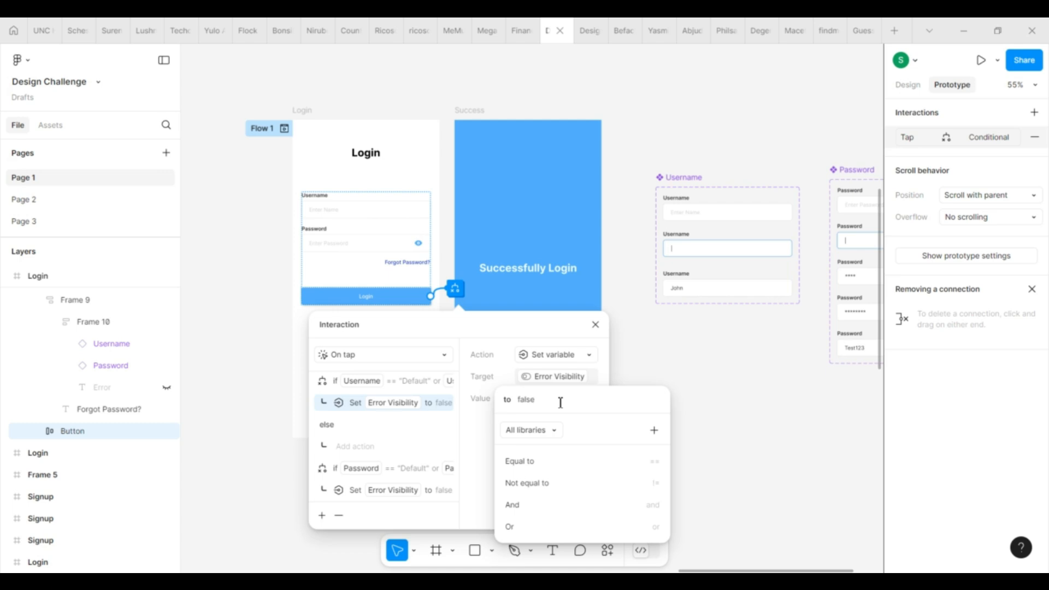
key(BackSpace)
key(BackSpace)
key(BackSpace)
key(BackSpace)
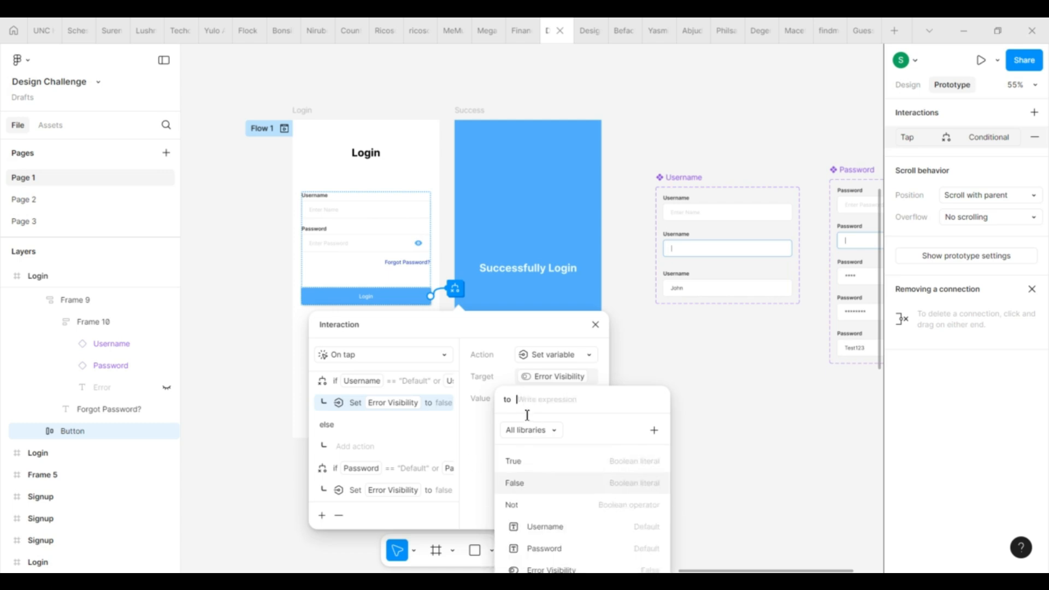
click(558, 462)
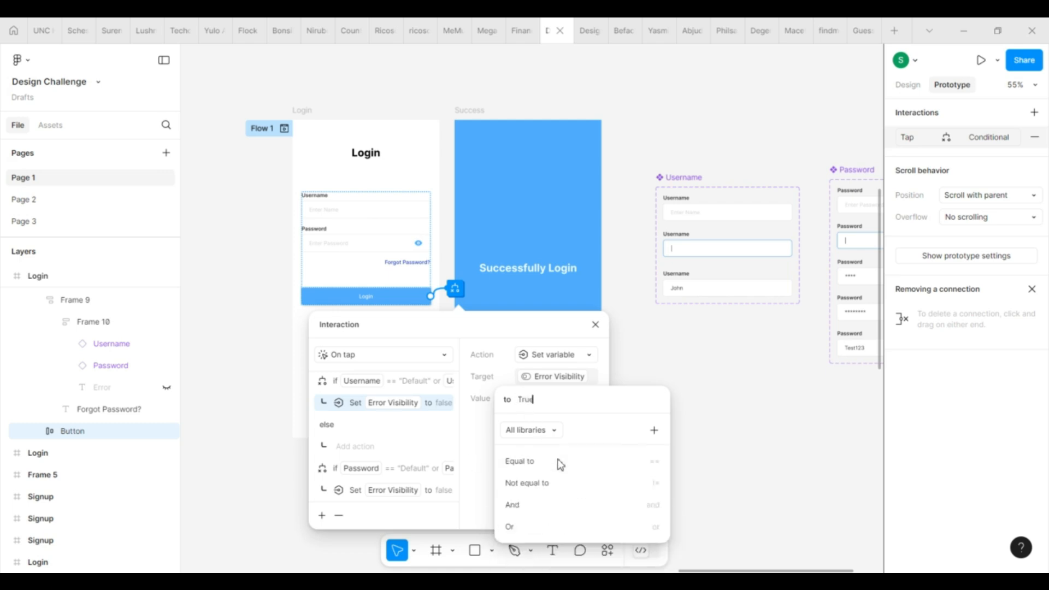
click(442, 443)
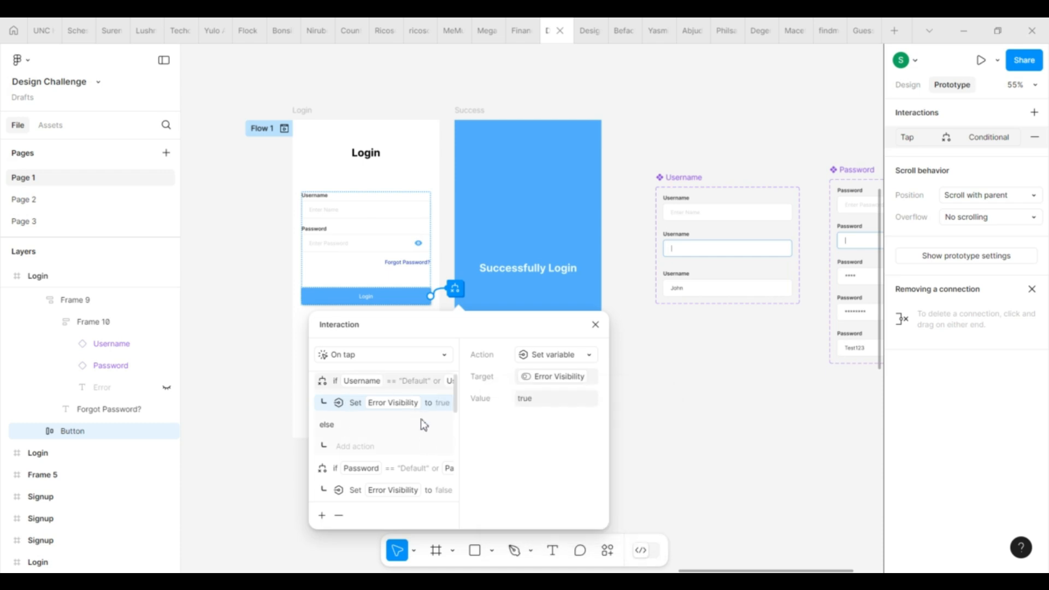
Step: Add a Set variable action setting Error Message to "Enter Uername to continue"
click(322, 515)
click(331, 504)
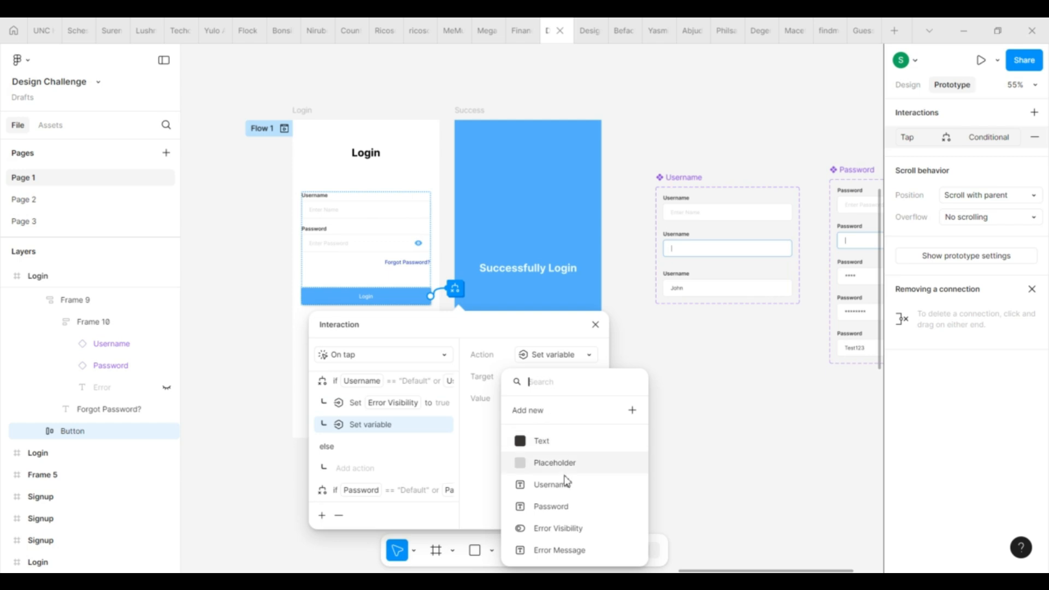
click(568, 551)
text("Enter)
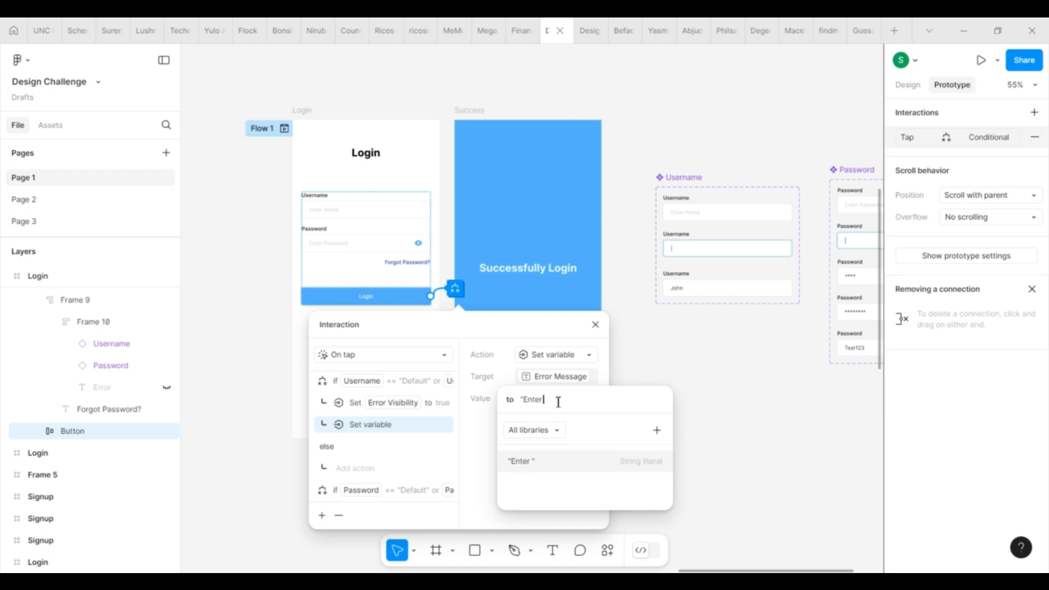
text( Uername to co)
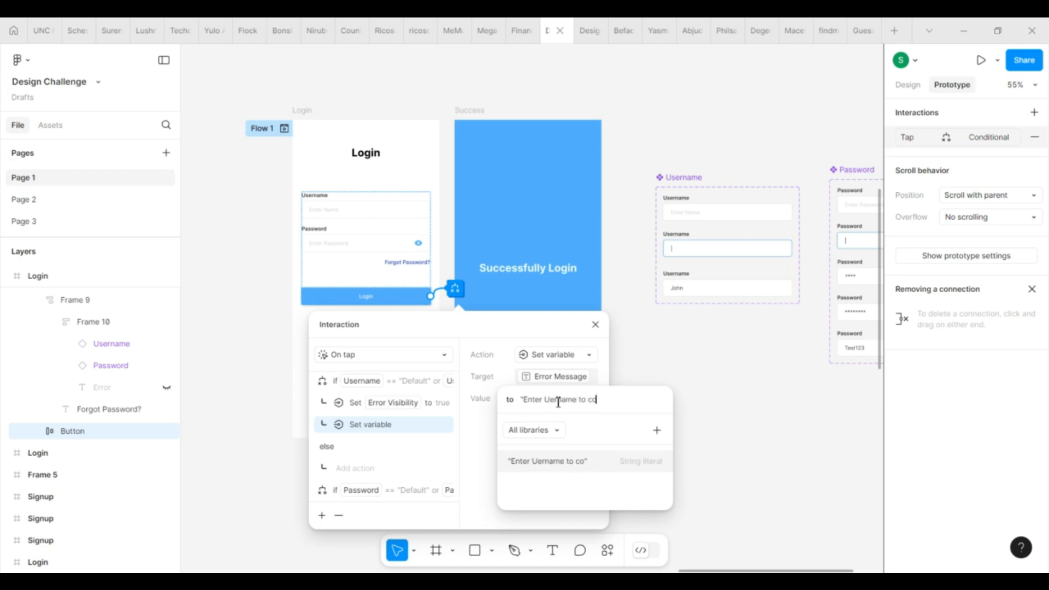
text(ntinue")
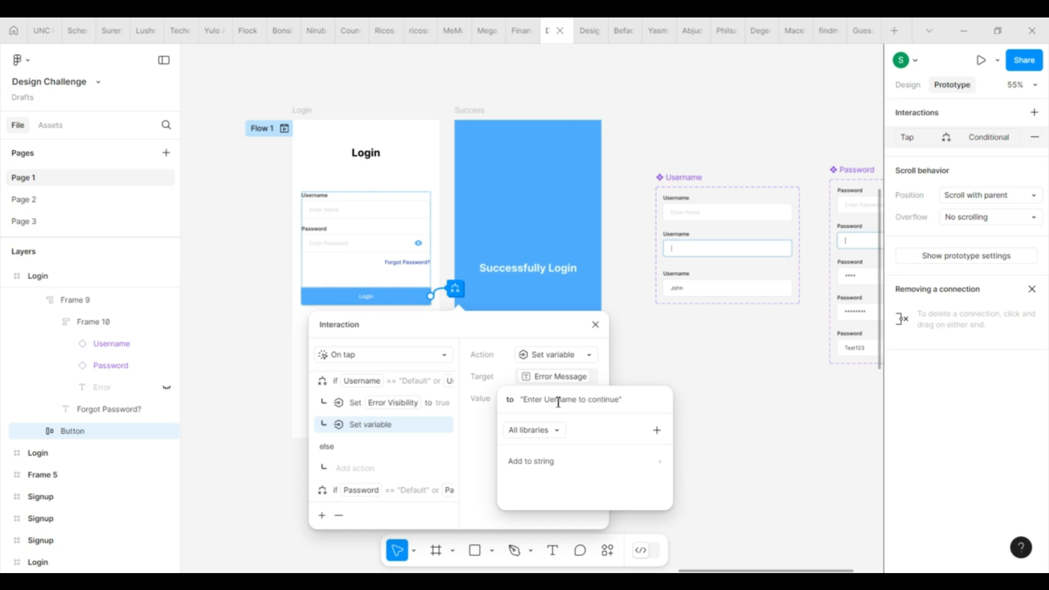
key(Return)
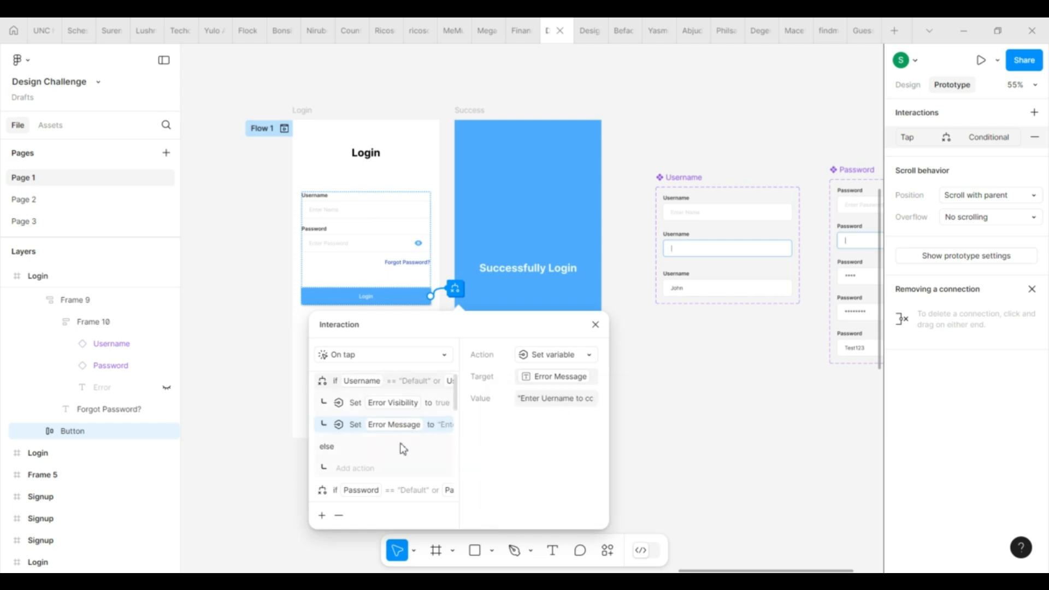
scroll(404, 449, down, 3)
Step: Set the empty-password branch's Error Visibility value to true
click(424, 435)
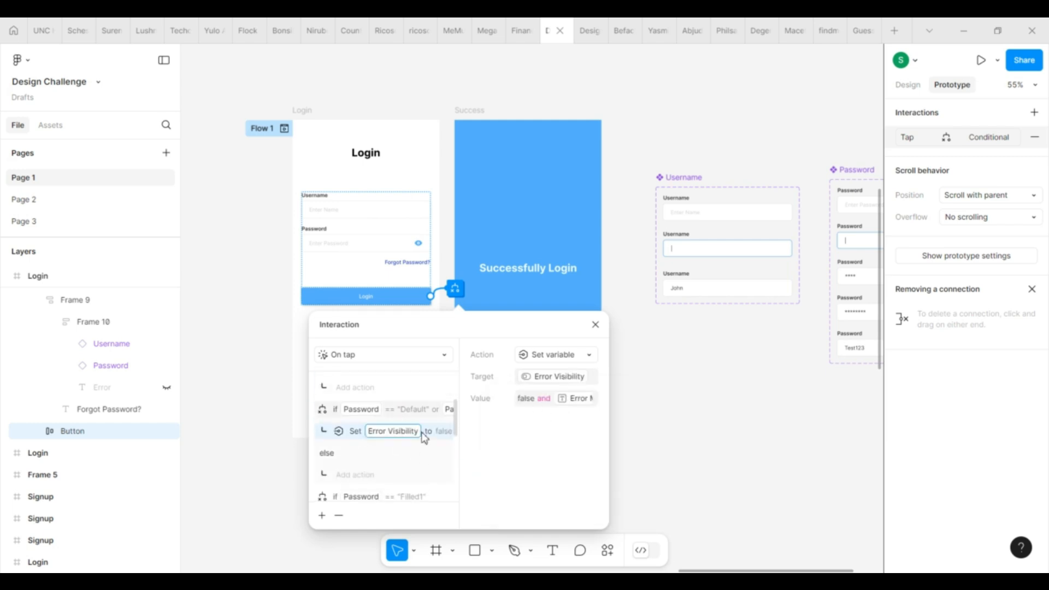
click(542, 405)
click(596, 405)
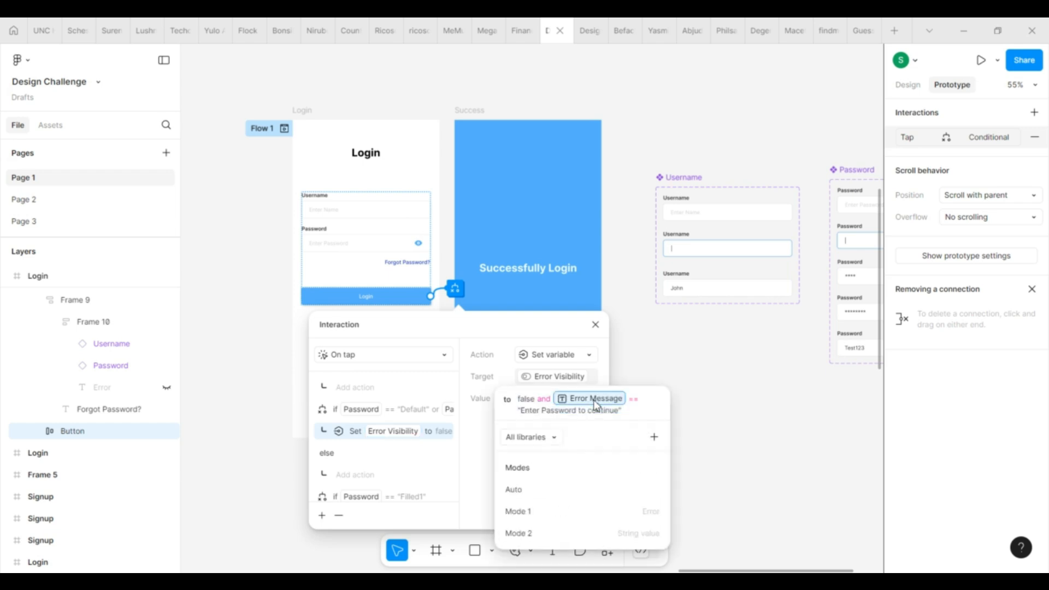
key(BackSpace)
drag(521, 404, 637, 411)
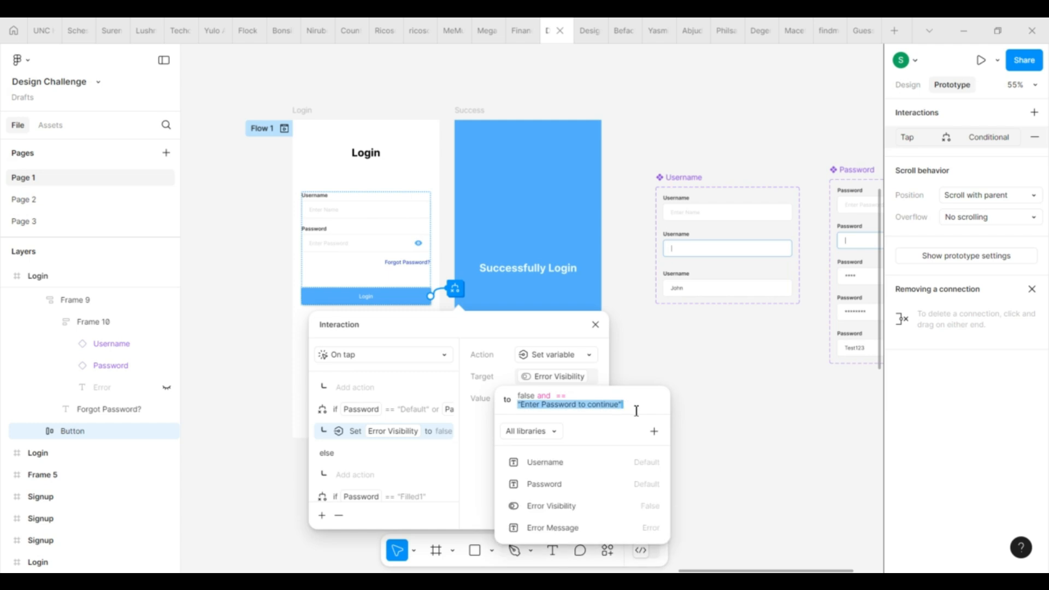
key(BackSpace)
key(BackSpace)
key(BackSpace)
key(BackSpace)
key(BackSpace)
key(BackSpace)
key(BackSpace)
key(BackSpace)
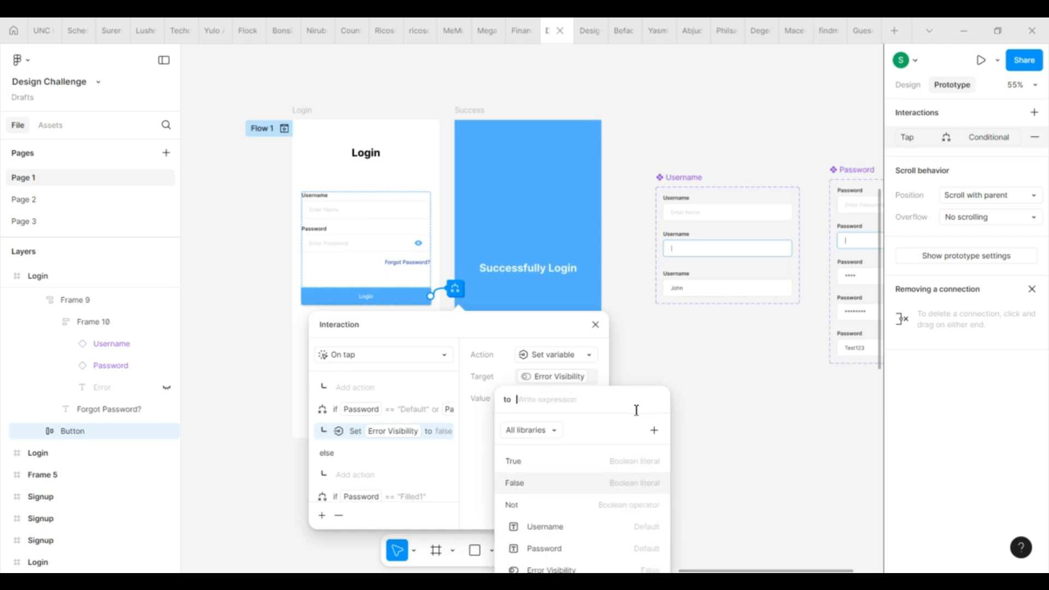
click(564, 458)
click(402, 451)
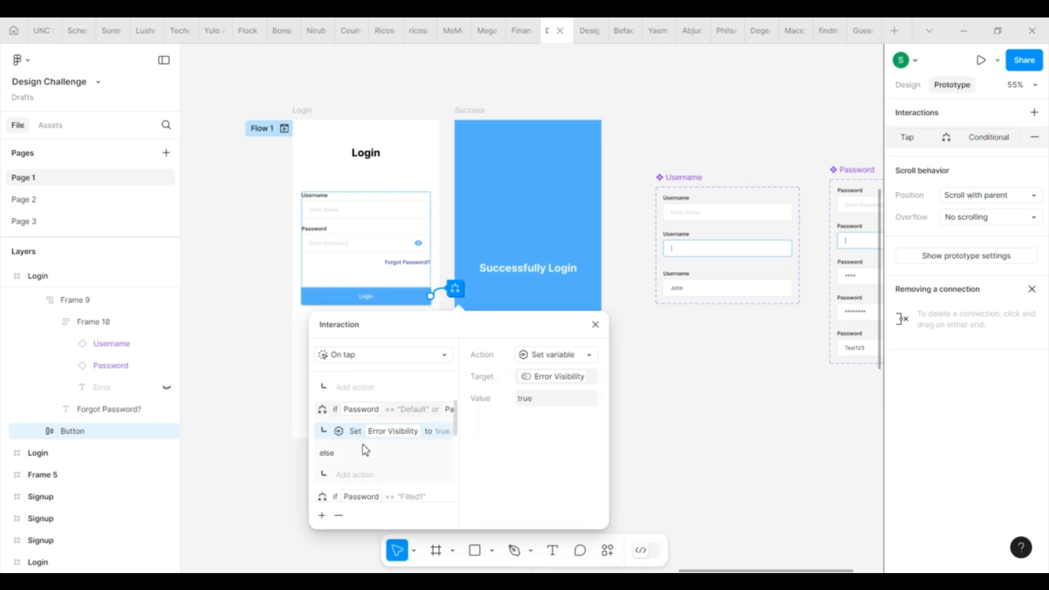
Step: Add a Set variable action setting Error Message to "Enter Password to continue"
click(322, 515)
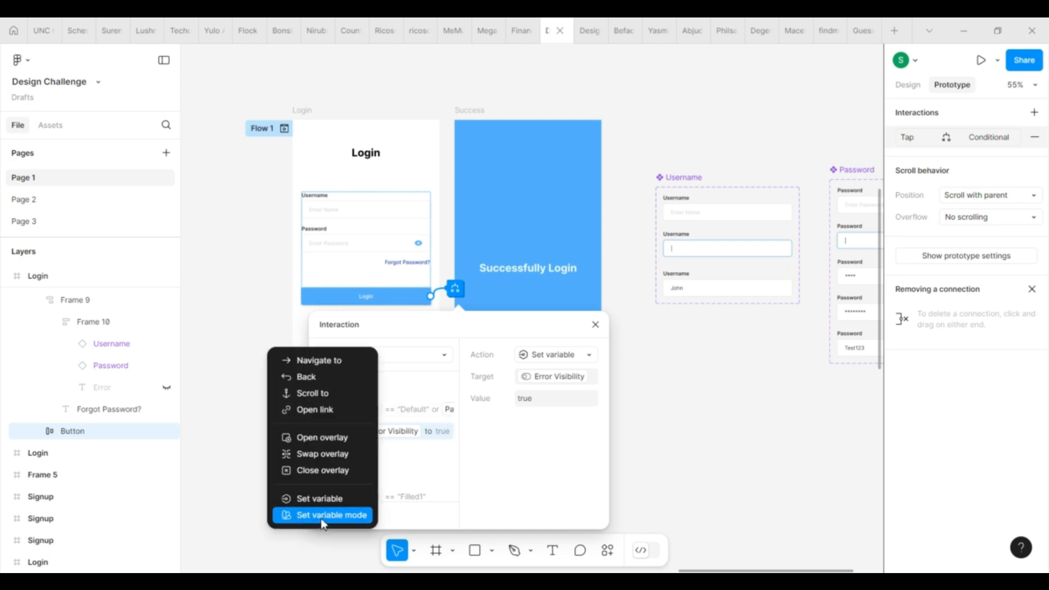
click(328, 499)
click(541, 509)
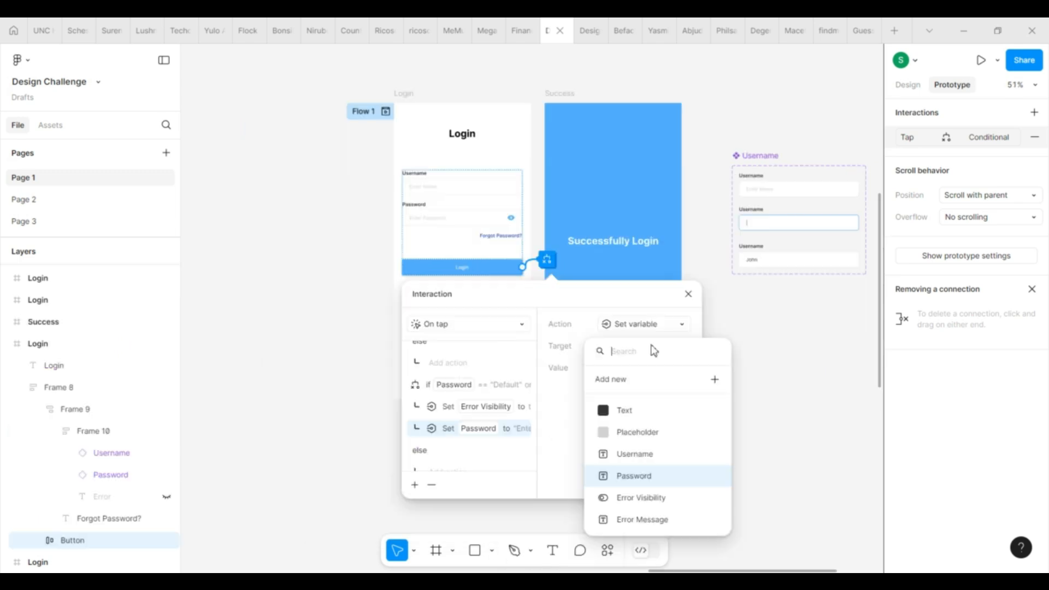
click(643, 519)
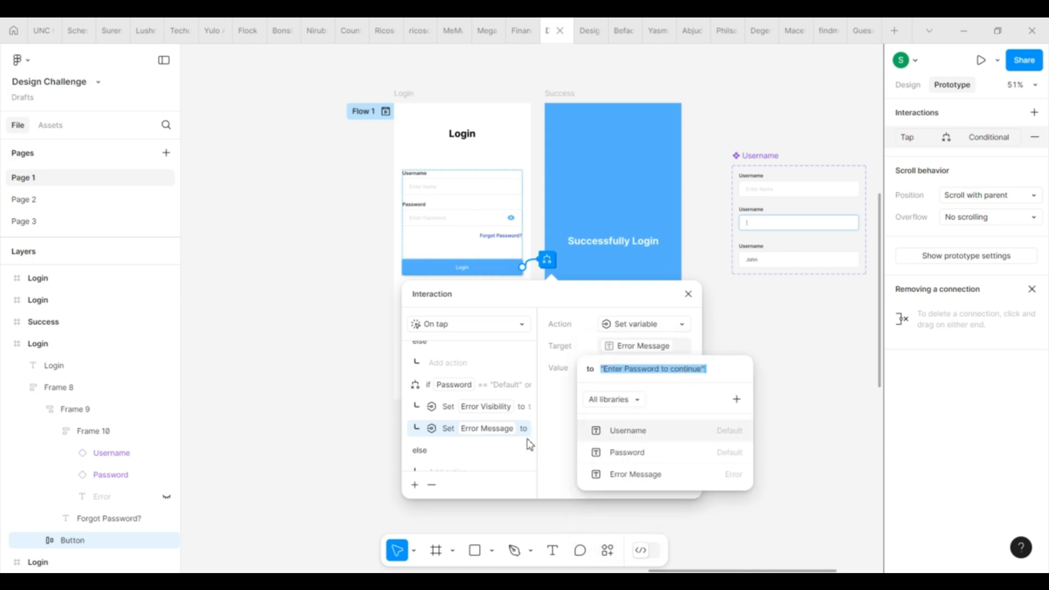
click(559, 458)
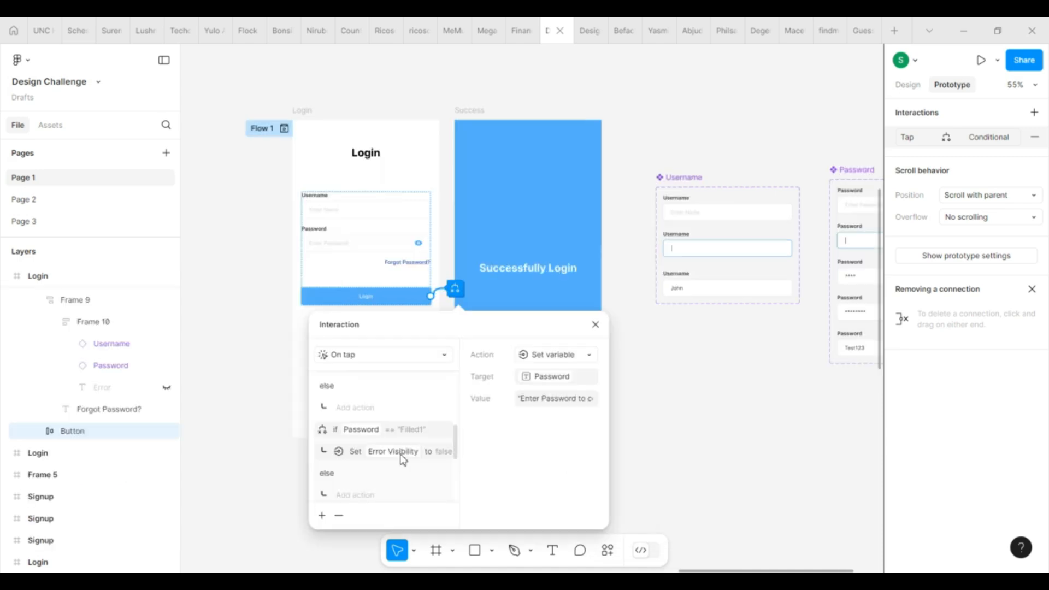
click(400, 453)
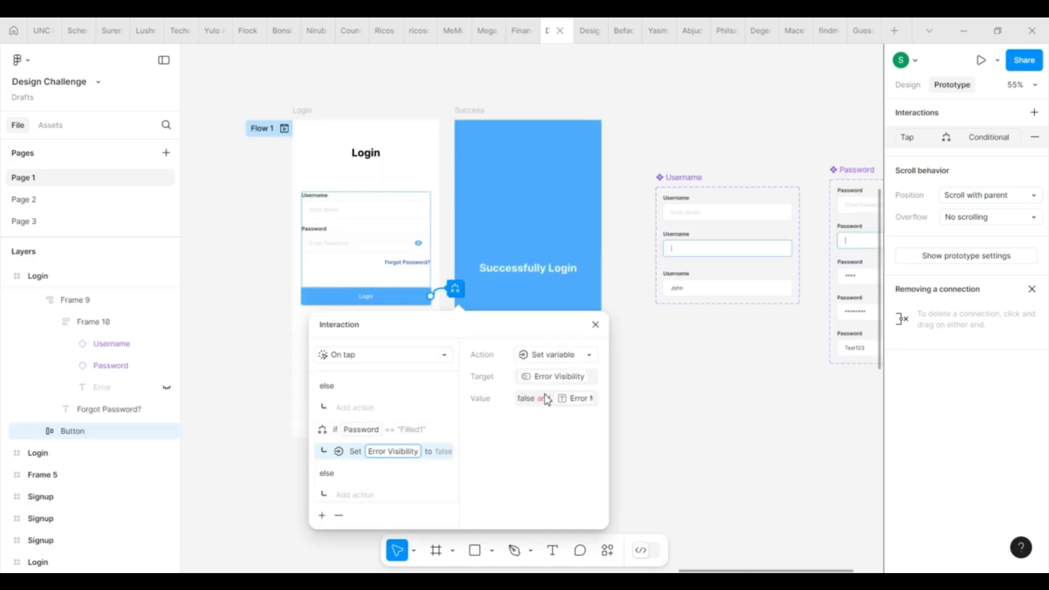
Step: Clear the short-password branch's visibility expression and set Error Visibility to true
click(581, 398)
key(BackSpace)
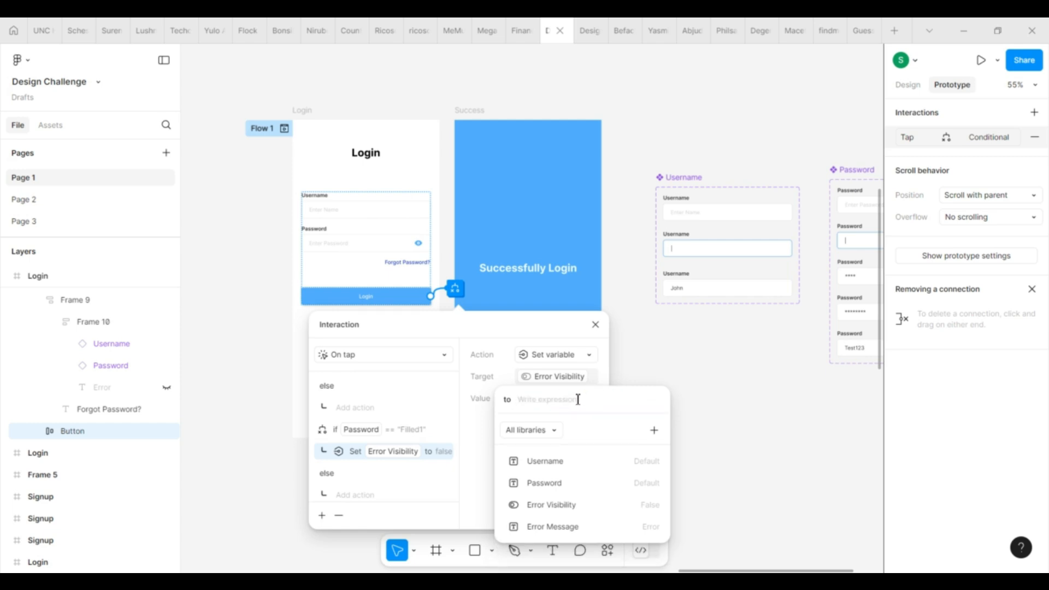
click(445, 454)
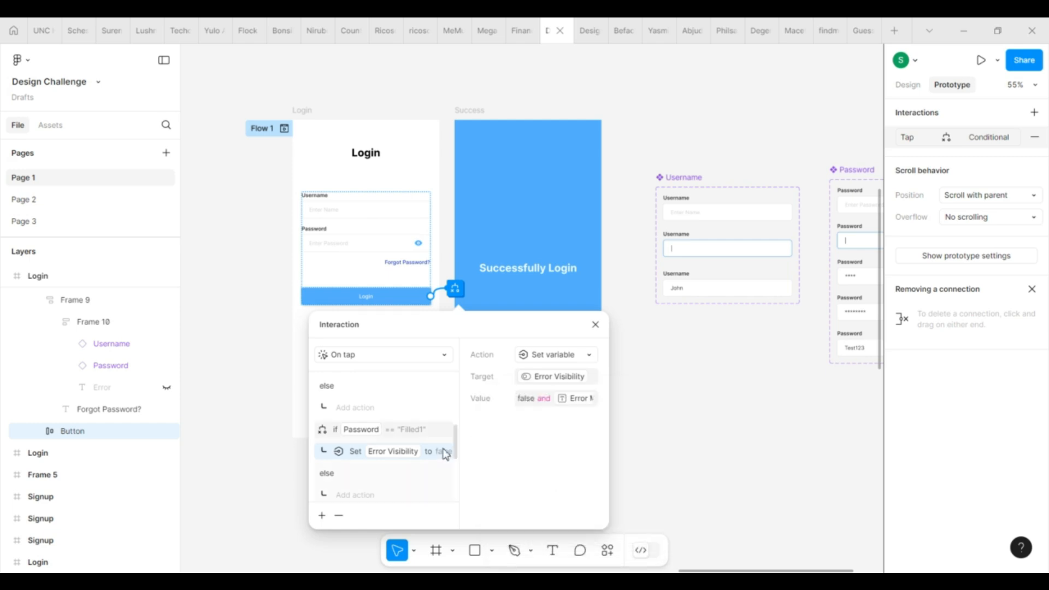
click(563, 399)
click(584, 402)
key(BackSpace)
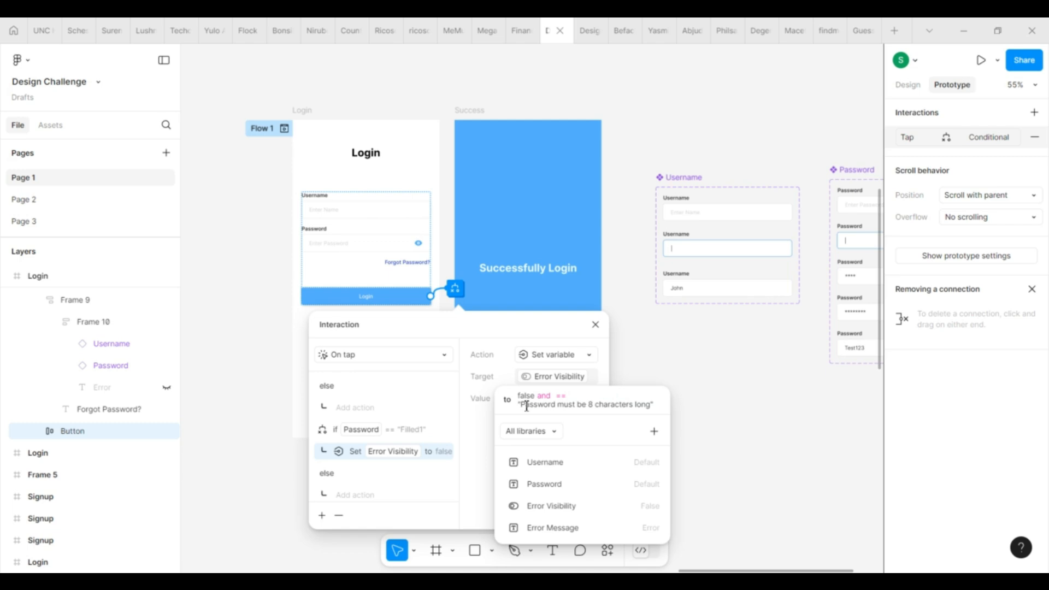
key(Delete)
key(BackSpace)
key(BackSpace)
key(BackSpace)
key(BackSpace)
key(BackSpace)
key(BackSpace)
key(BackSpace)
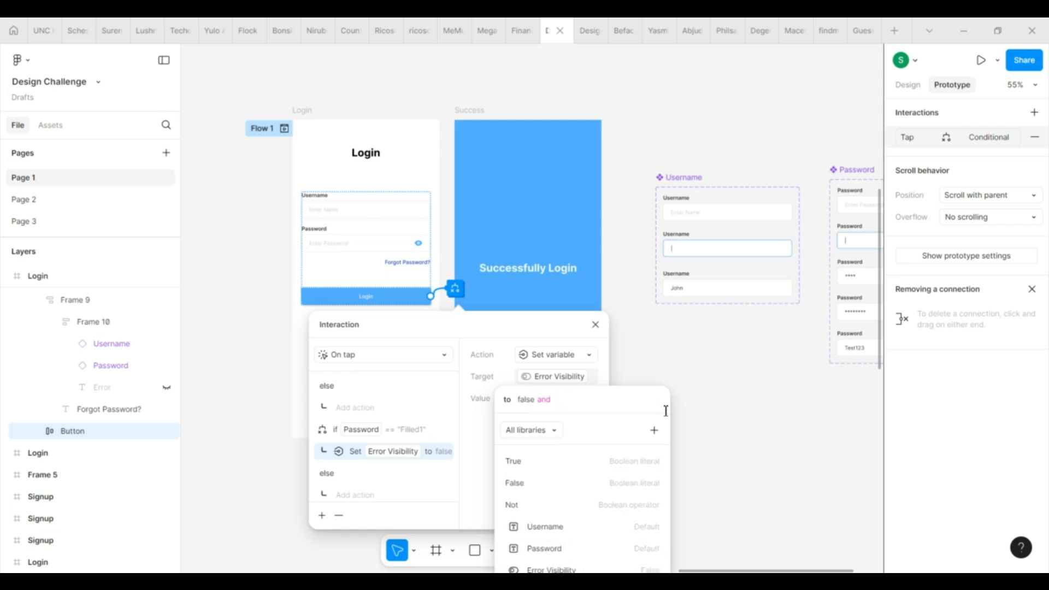
click(520, 464)
click(448, 494)
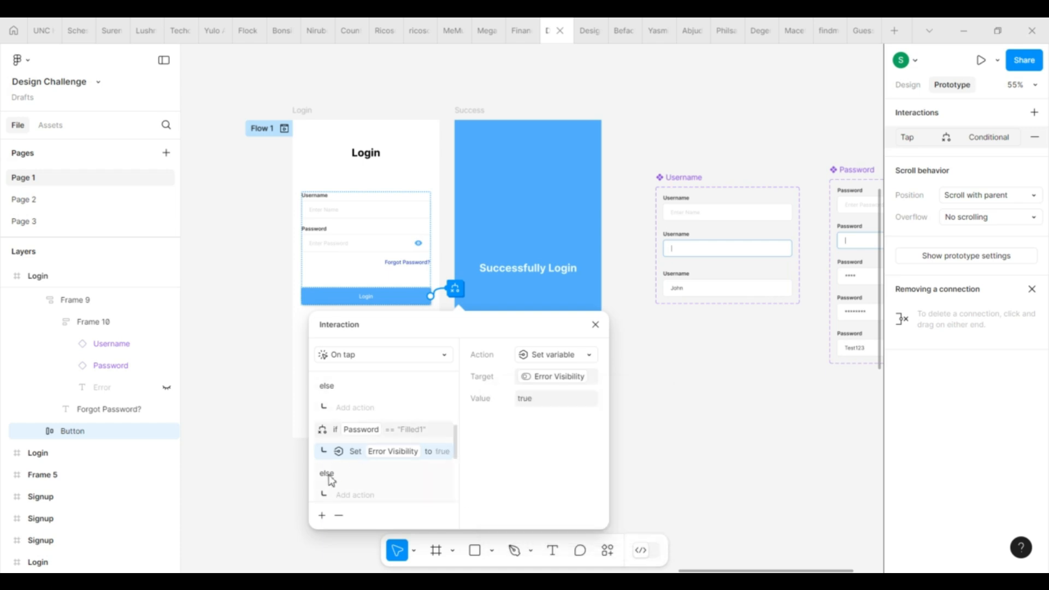
Step: Add a Set variable action setting Error Message to "Password must contain 8 characters"
click(353, 495)
click(347, 499)
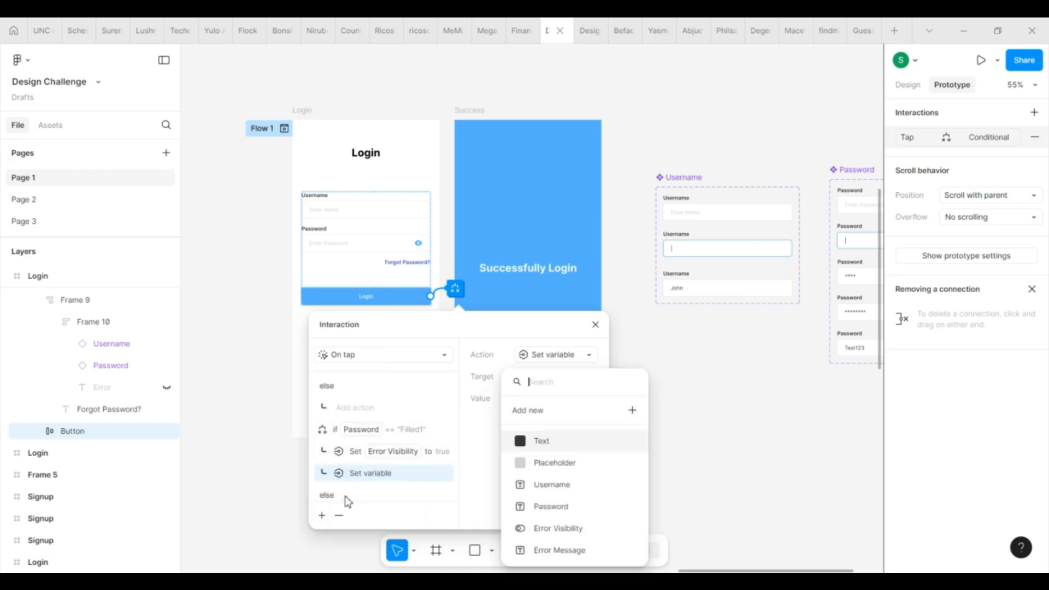
click(563, 553)
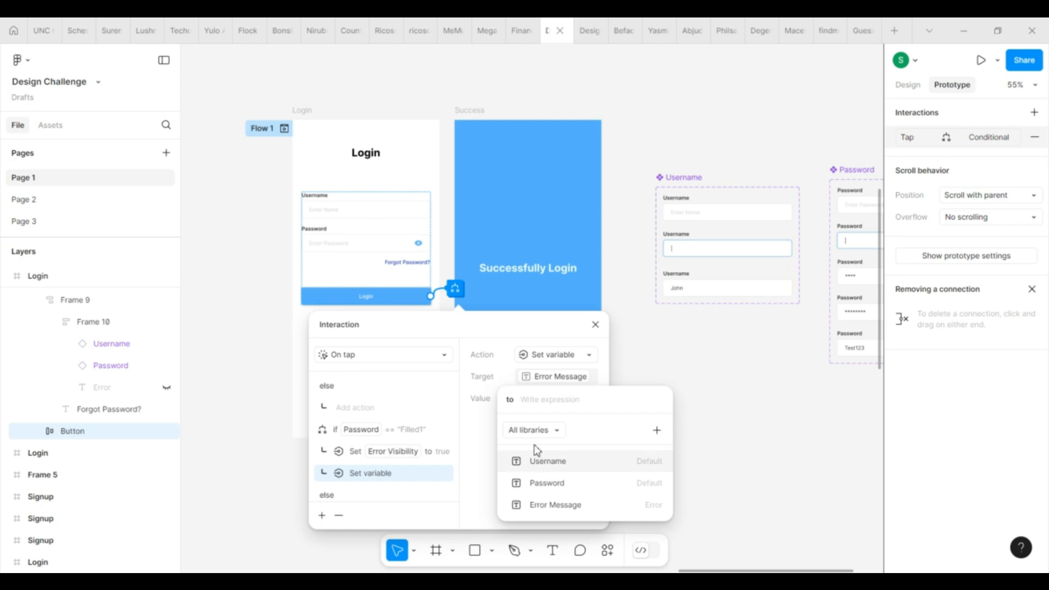
text("Pa)
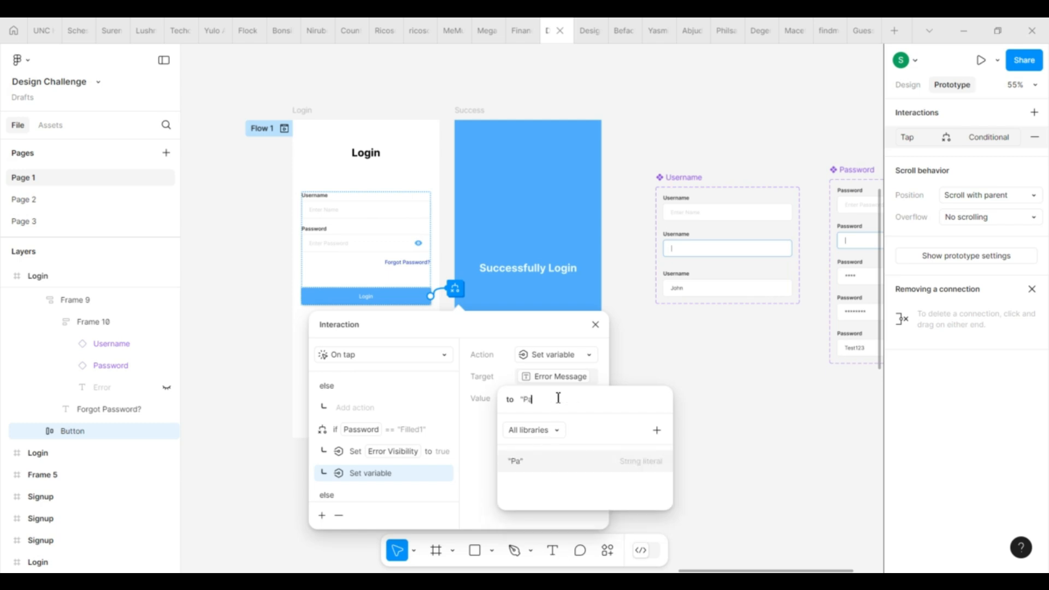
text(ssword must contain 8 characte)
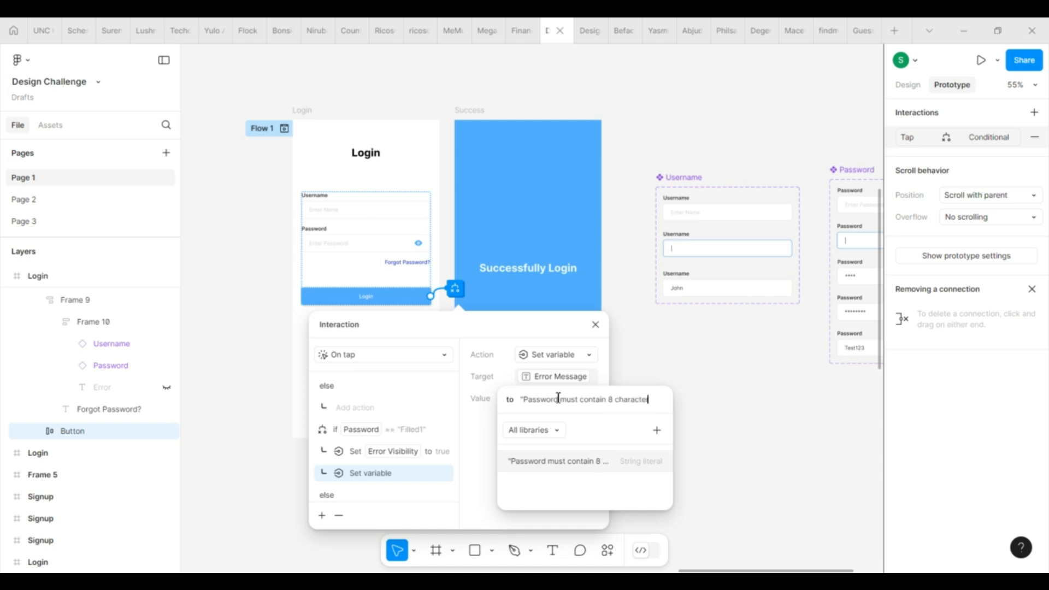
text(")
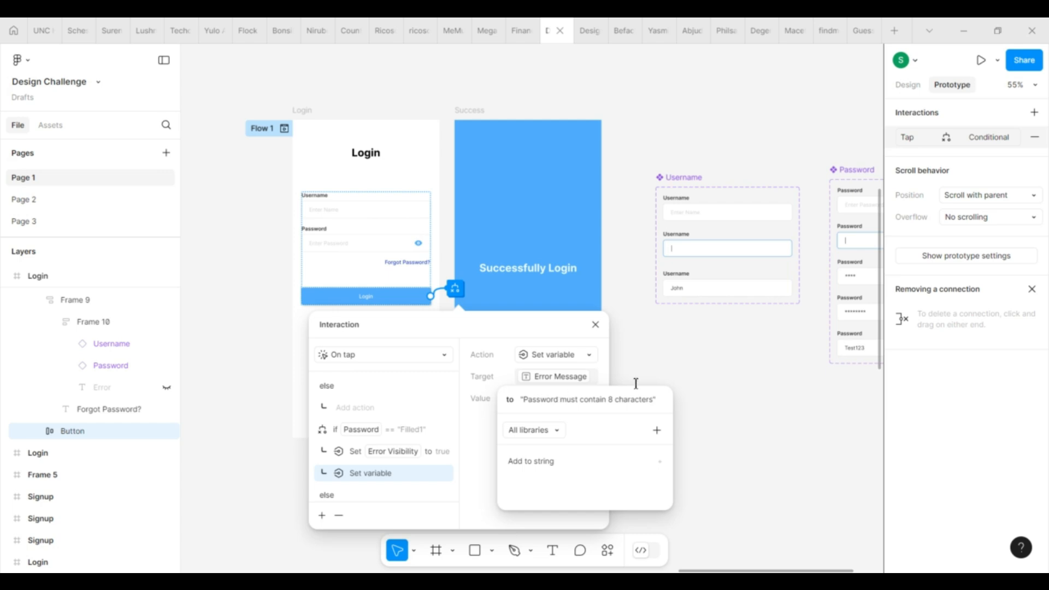
key(Return)
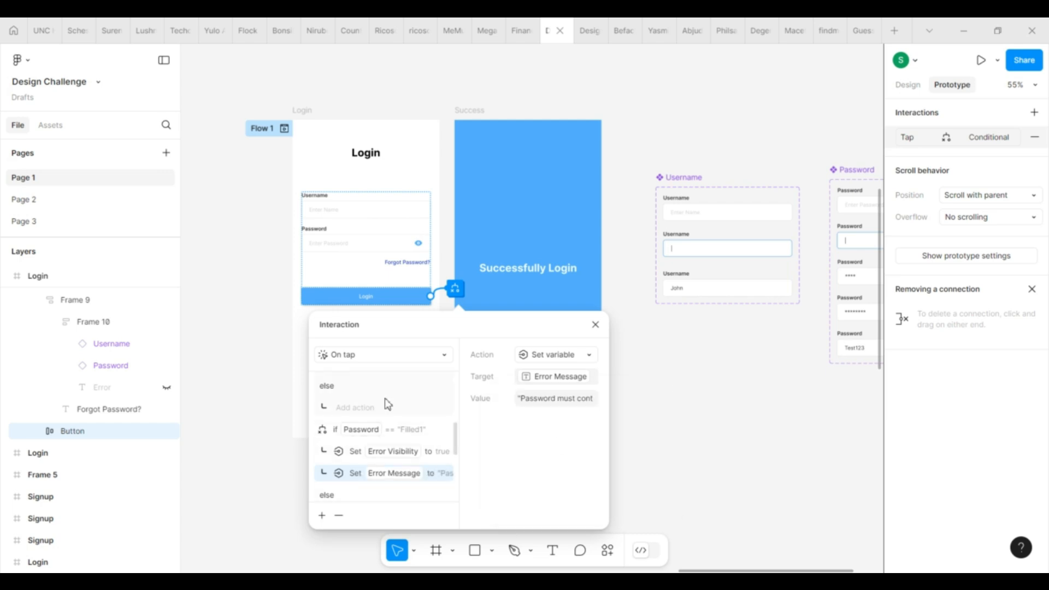
Step: Present the Login frame prototype and try logging in with both fields empty
scroll(427, 425, down, 4)
scroll(427, 425, down, 1)
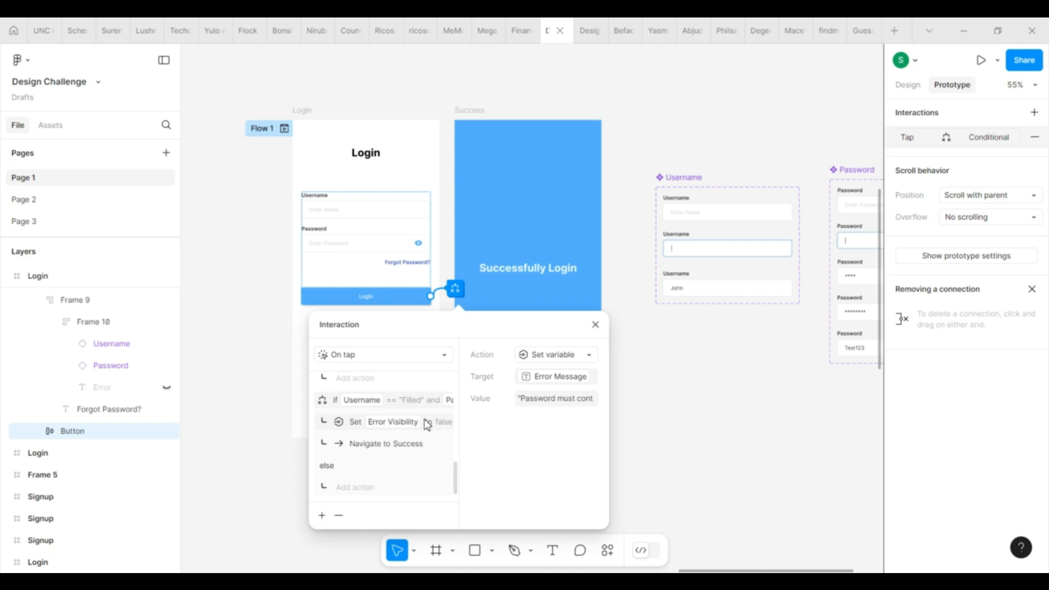
scroll(427, 424, up, 2)
click(596, 325)
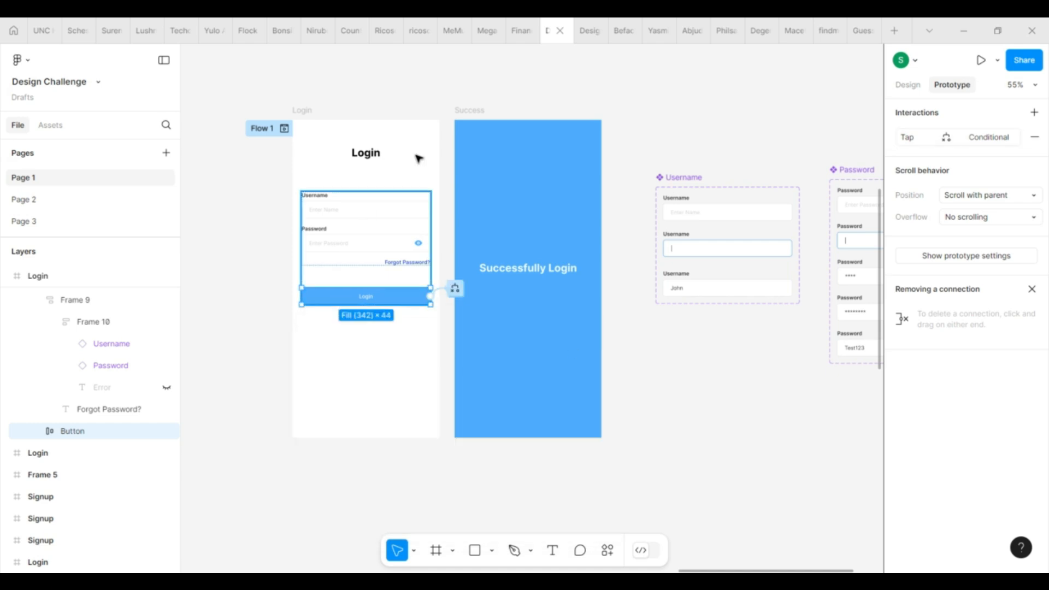
click(310, 109)
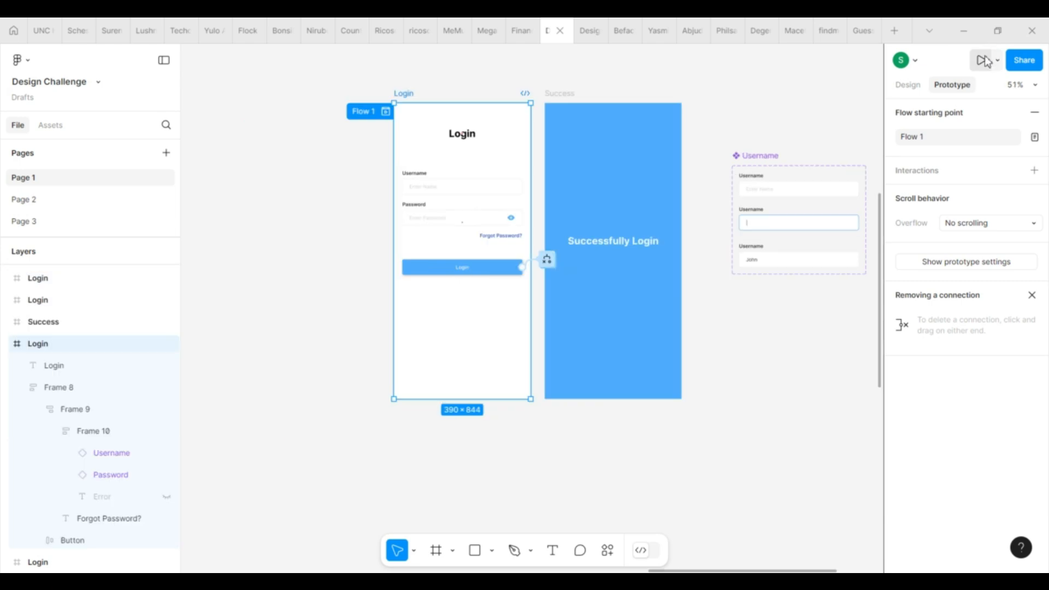
click(984, 61)
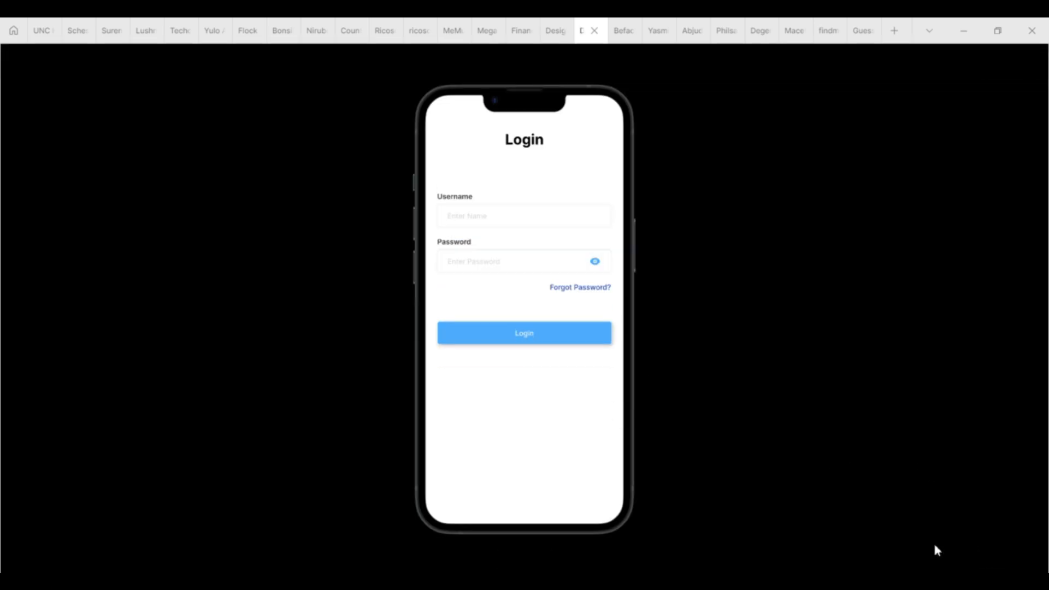
click(525, 327)
Step: Test a four-character password, a missing username, then valid input reaching Success
click(484, 205)
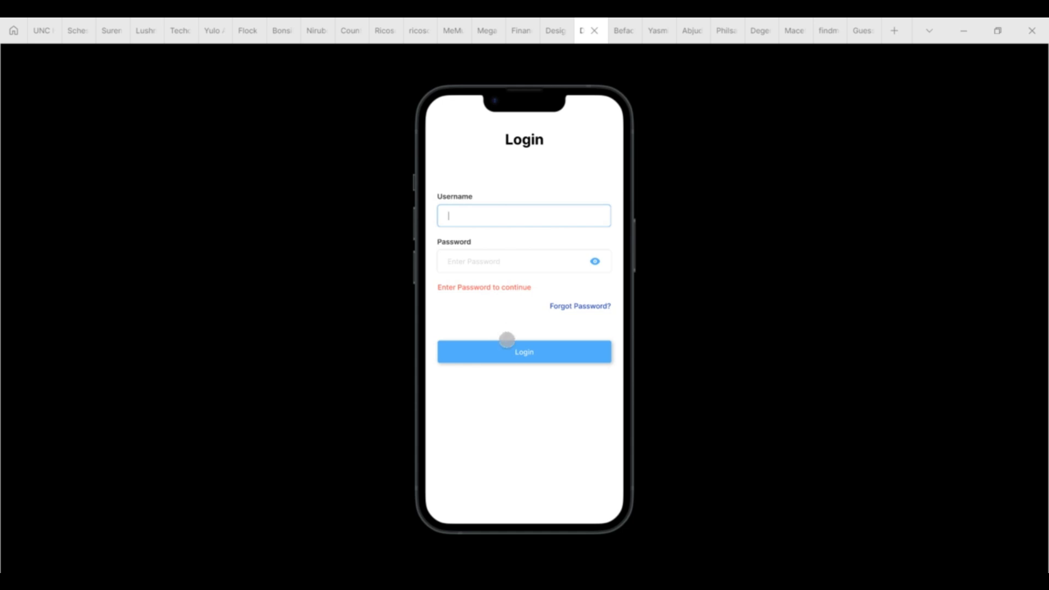
click(476, 252)
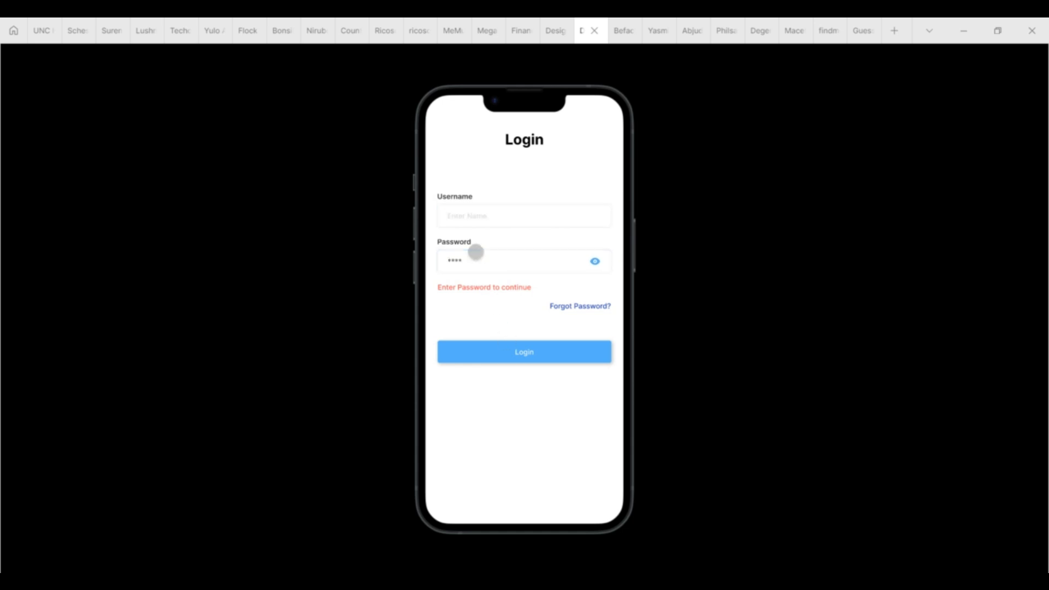
click(527, 346)
click(469, 265)
click(501, 347)
click(499, 209)
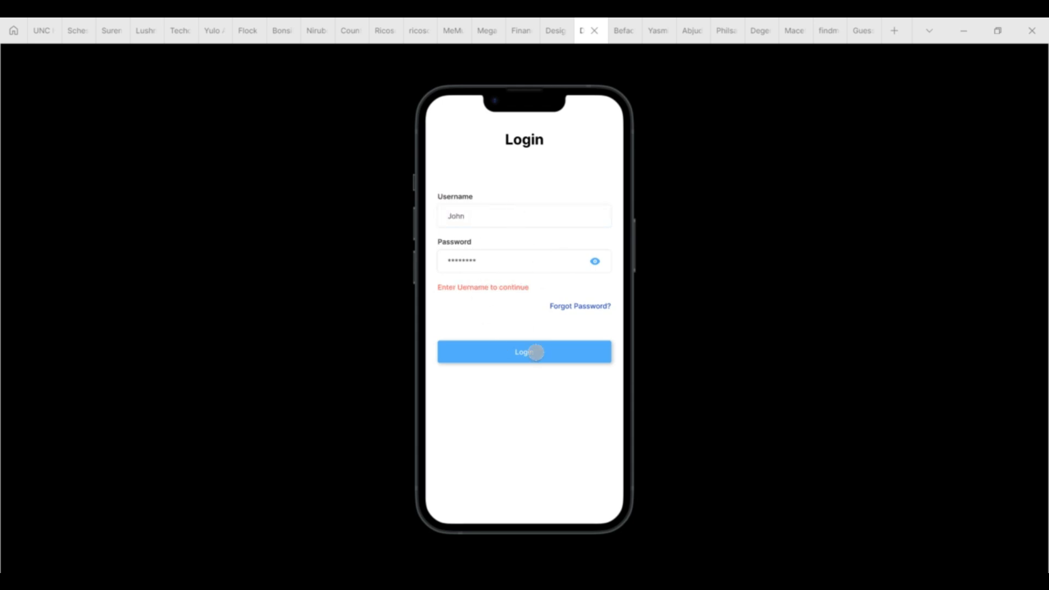
click(502, 347)
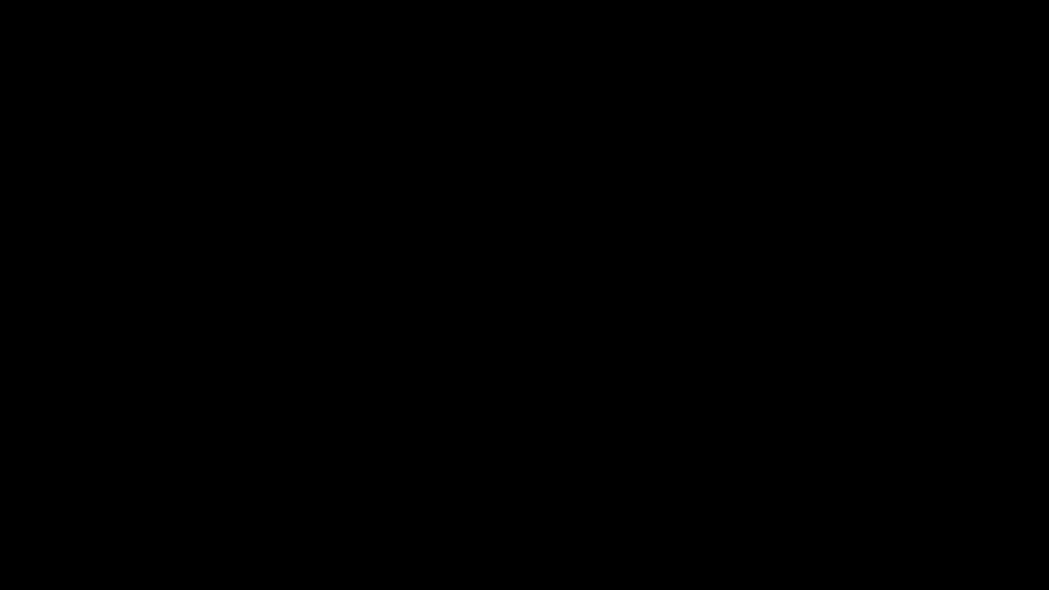